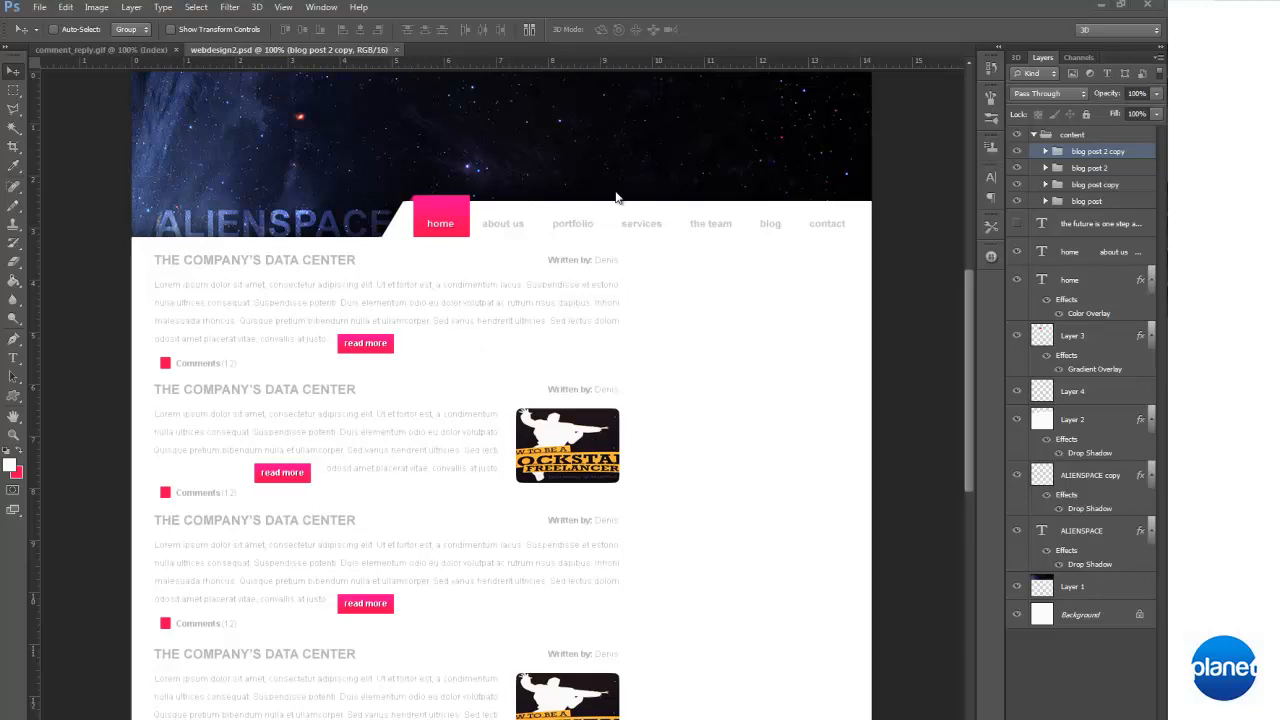
# Delete the "blog post 2 copy" group, the fourth post on the page
pyautogui.scroll(-3, 832, 209)
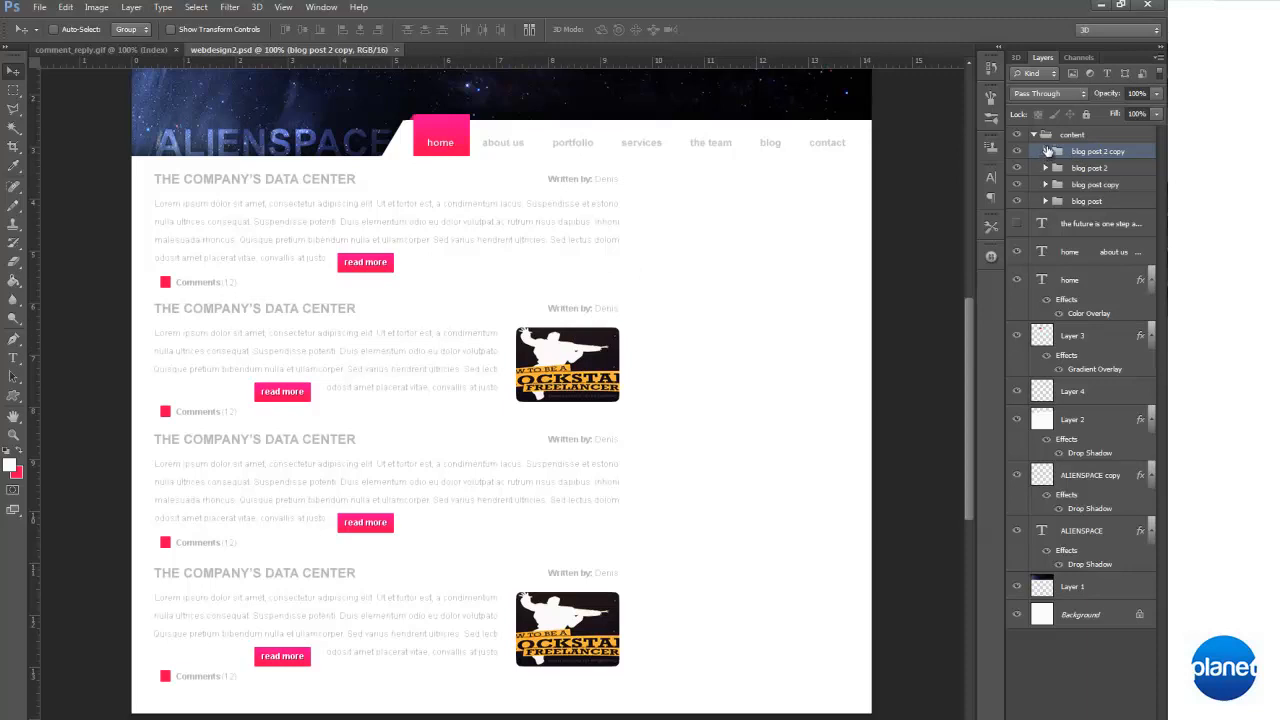
pyautogui.click(1023, 151)
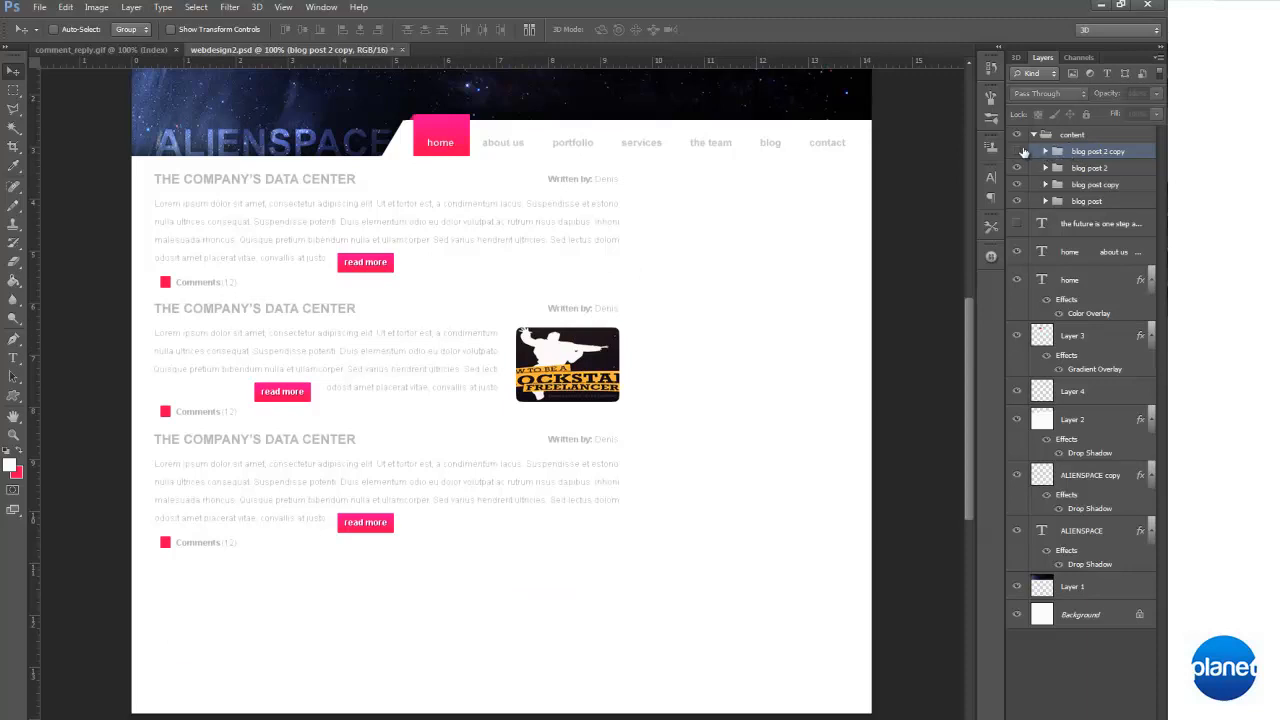
pyautogui.click(1019, 151)
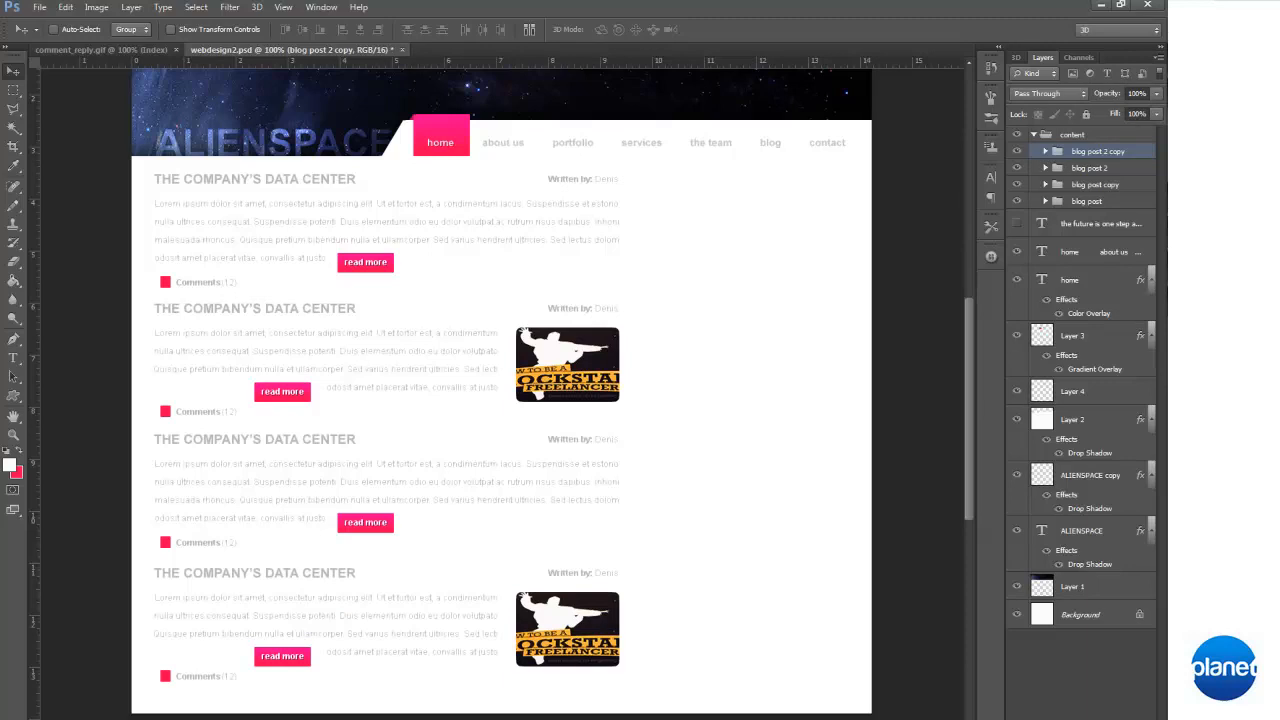
pyautogui.press('Delete')
pyautogui.click(655, 293)
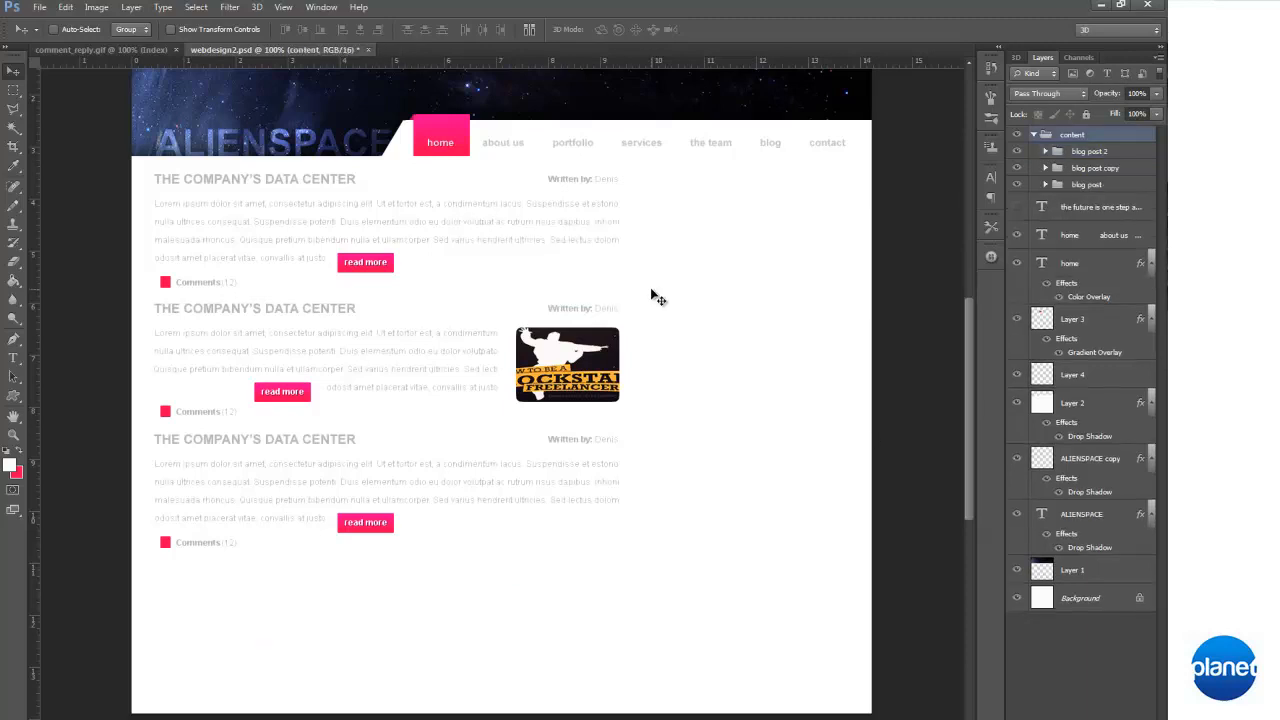
pyautogui.click(1098, 155)
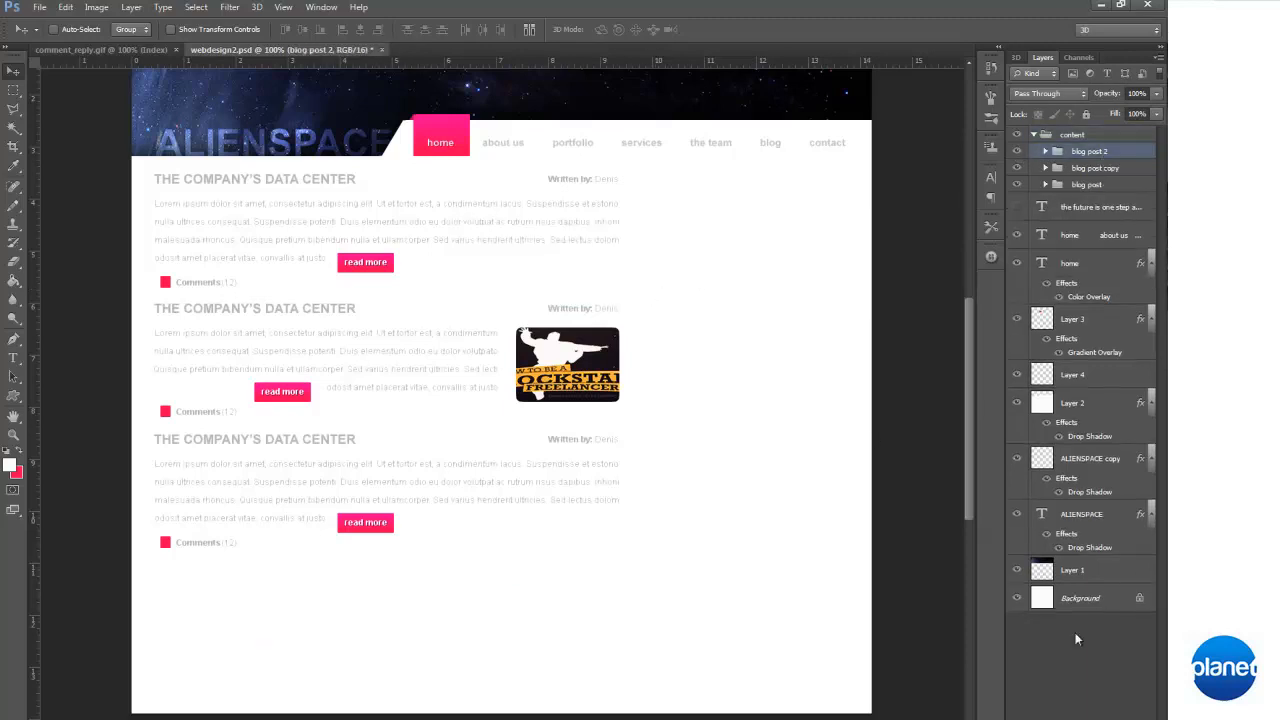
pyautogui.press('Delete')
pyautogui.press('Return')
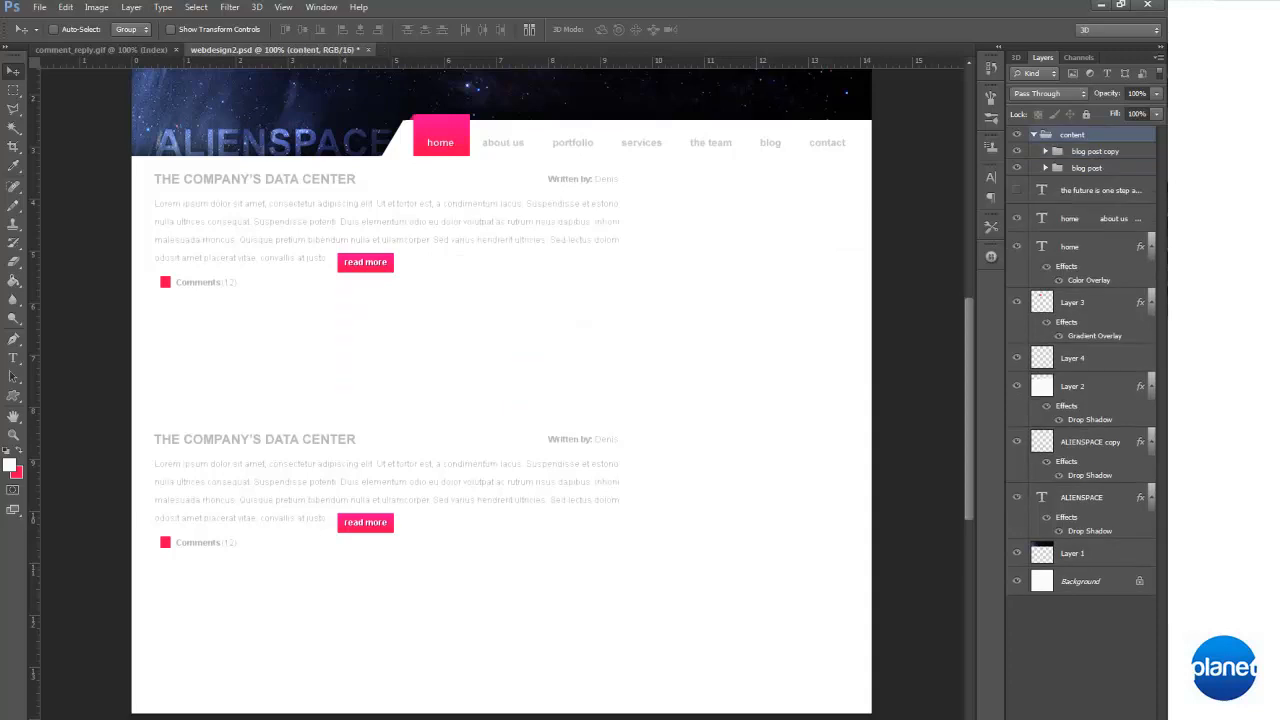
pyautogui.hotkey('ctrl', 'z')
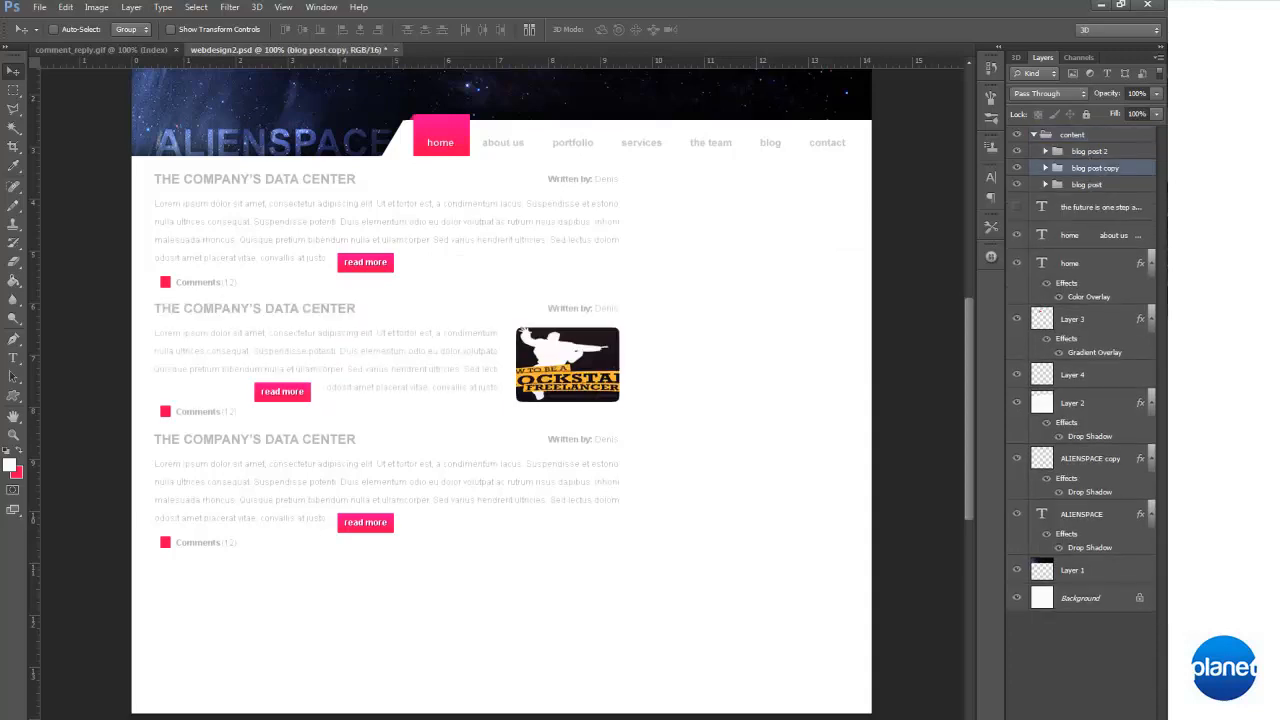
# Delete the "blog post copy" group, the third post on the page
pyautogui.press('Delete')
pyautogui.press('Return')
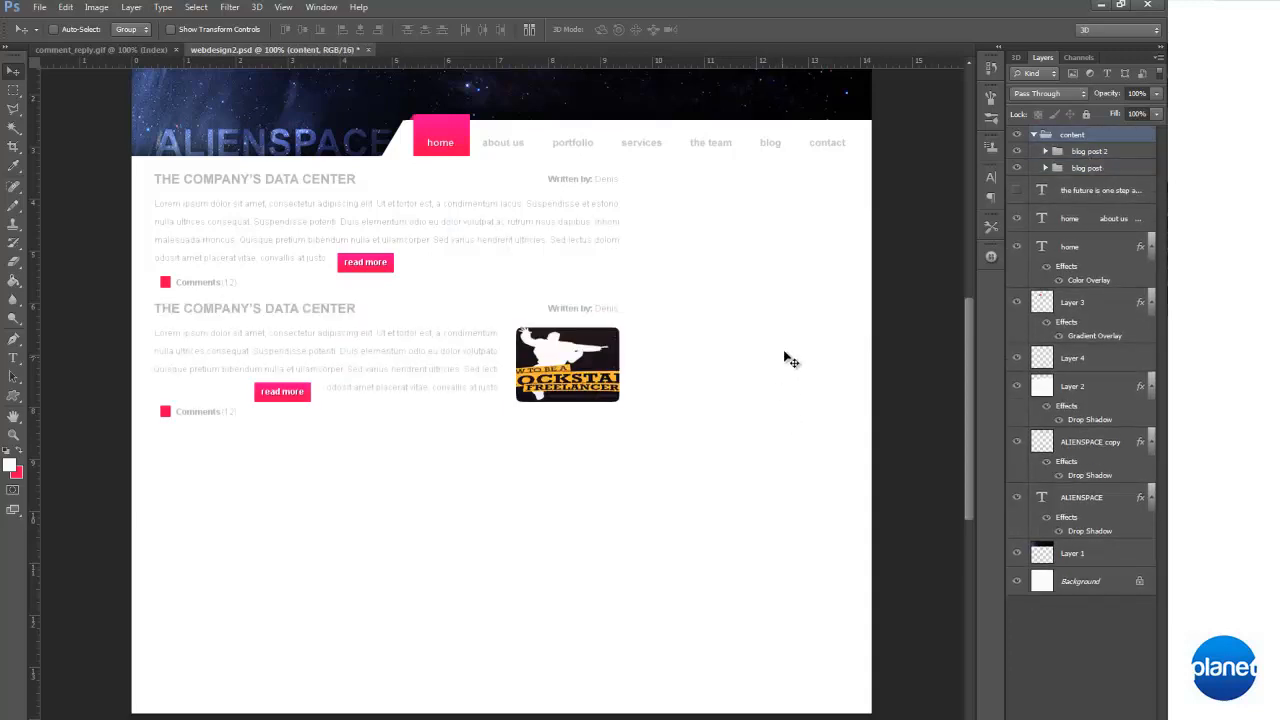
# Delete the comments text, the author line and the pink comment marker (Layer 5) from the "blog post" group
pyautogui.click(1045, 168)
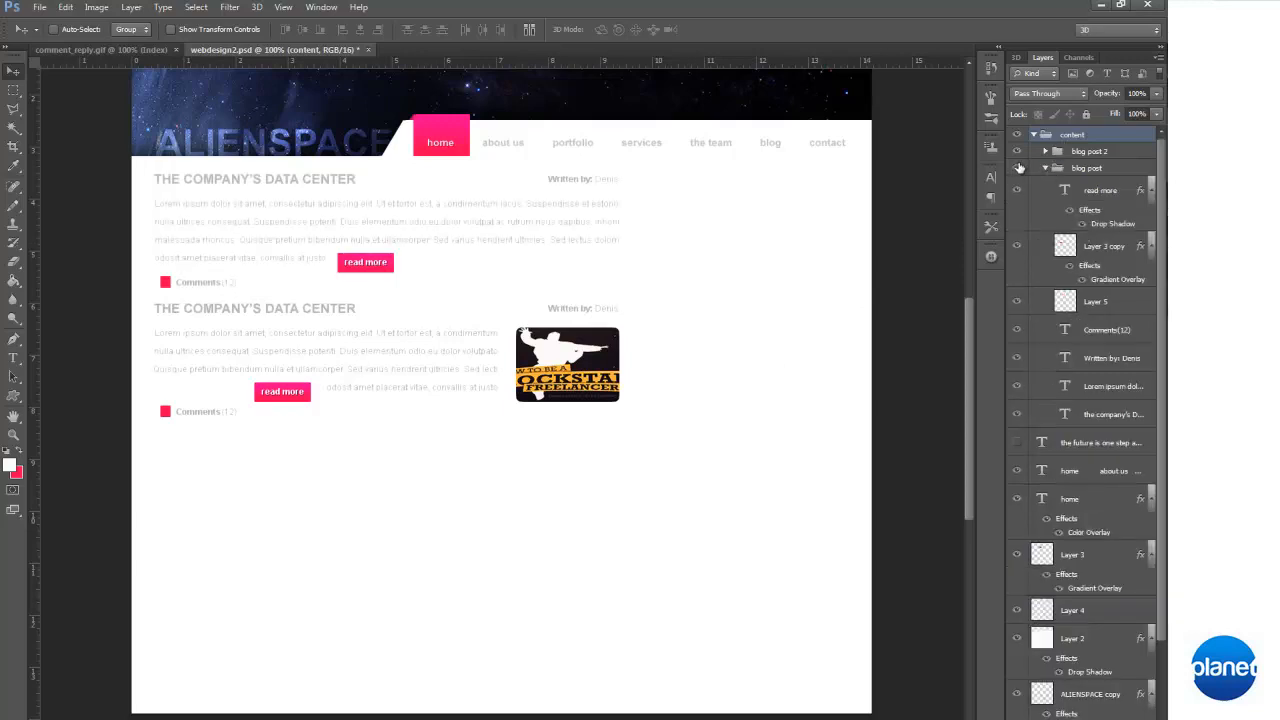
pyautogui.click(1116, 362)
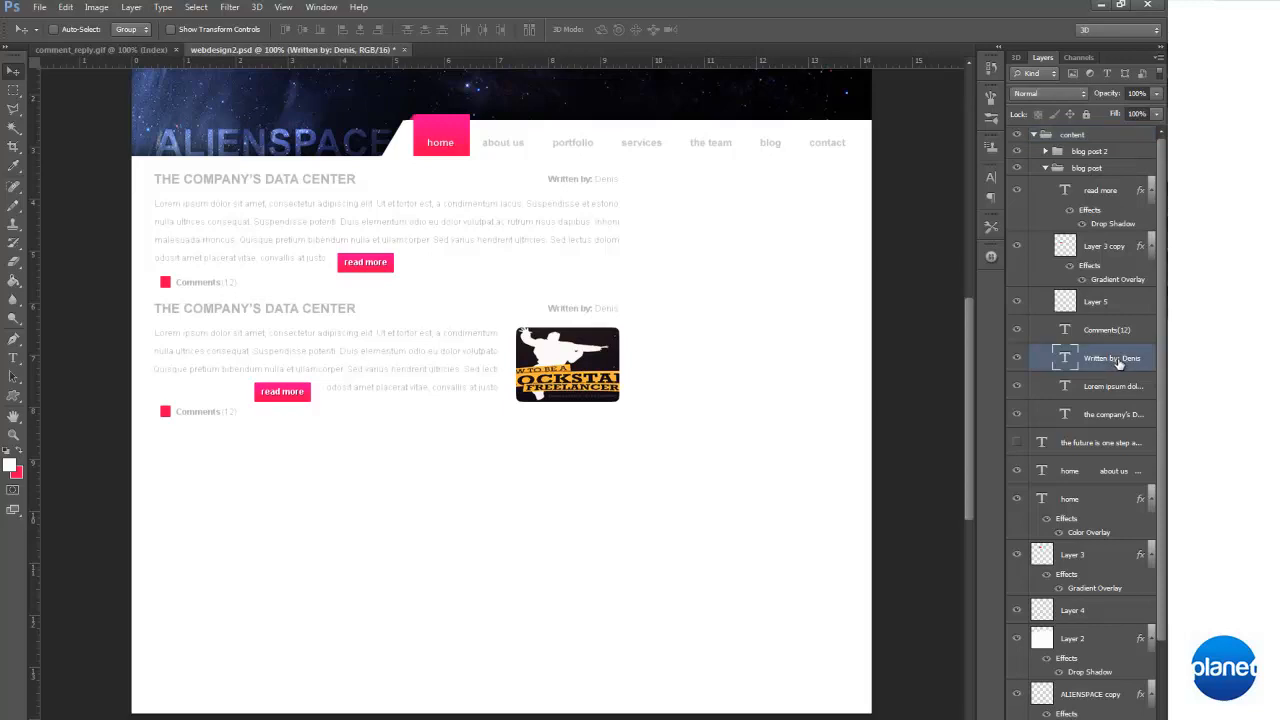
pyautogui.keyDown('shift'); pyautogui.click(1132, 331); pyautogui.keyUp('shift')
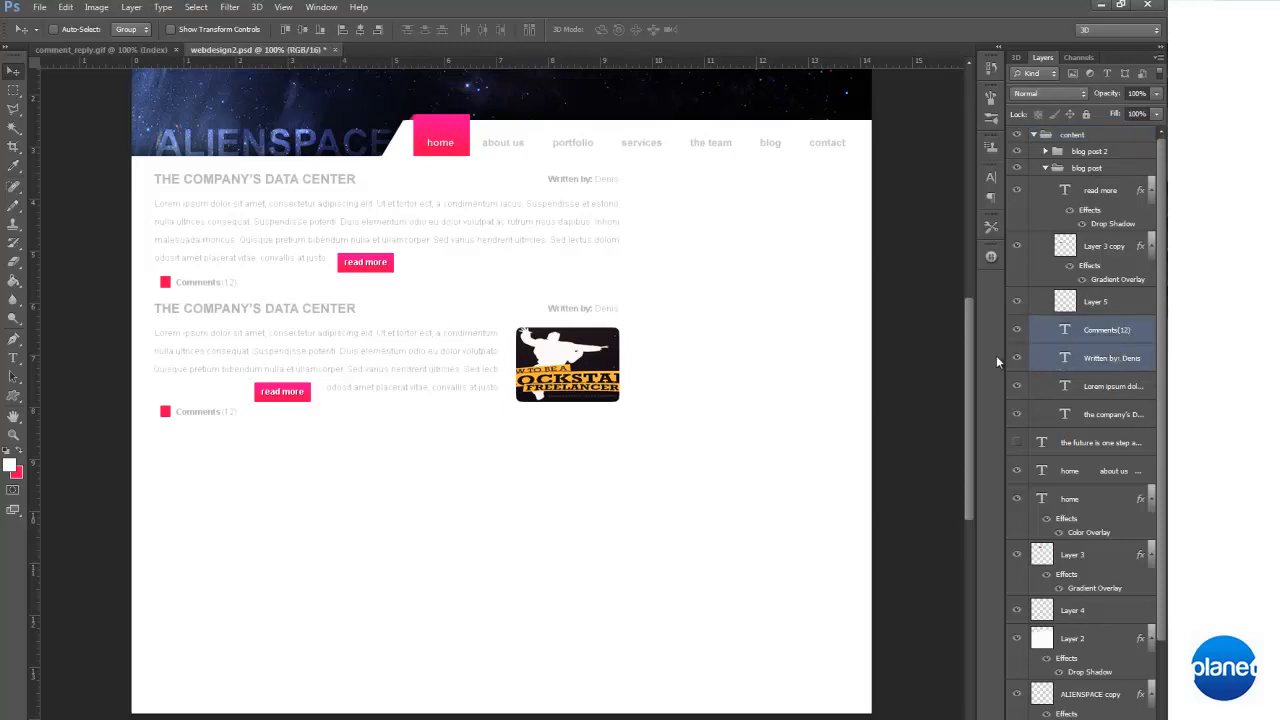
pyautogui.rightClick(1110, 322)
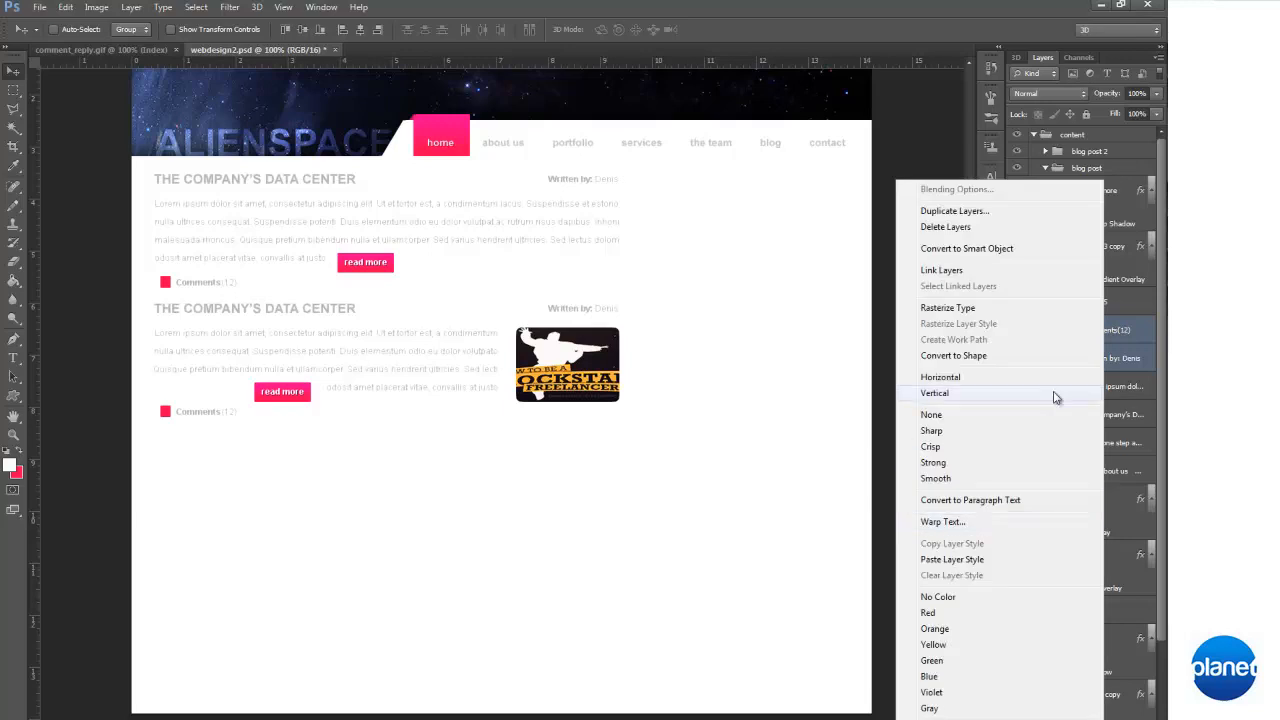
pyautogui.click(1033, 226)
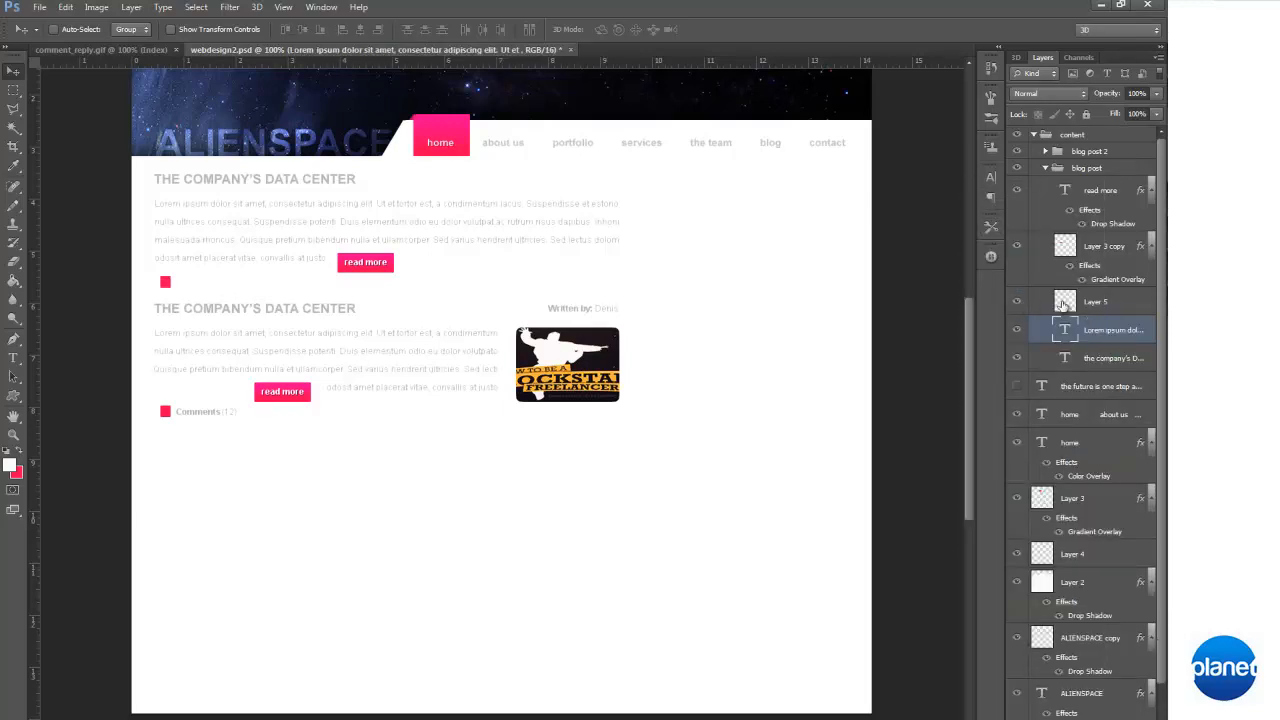
pyautogui.click(1063, 303)
pyautogui.press('Delete')
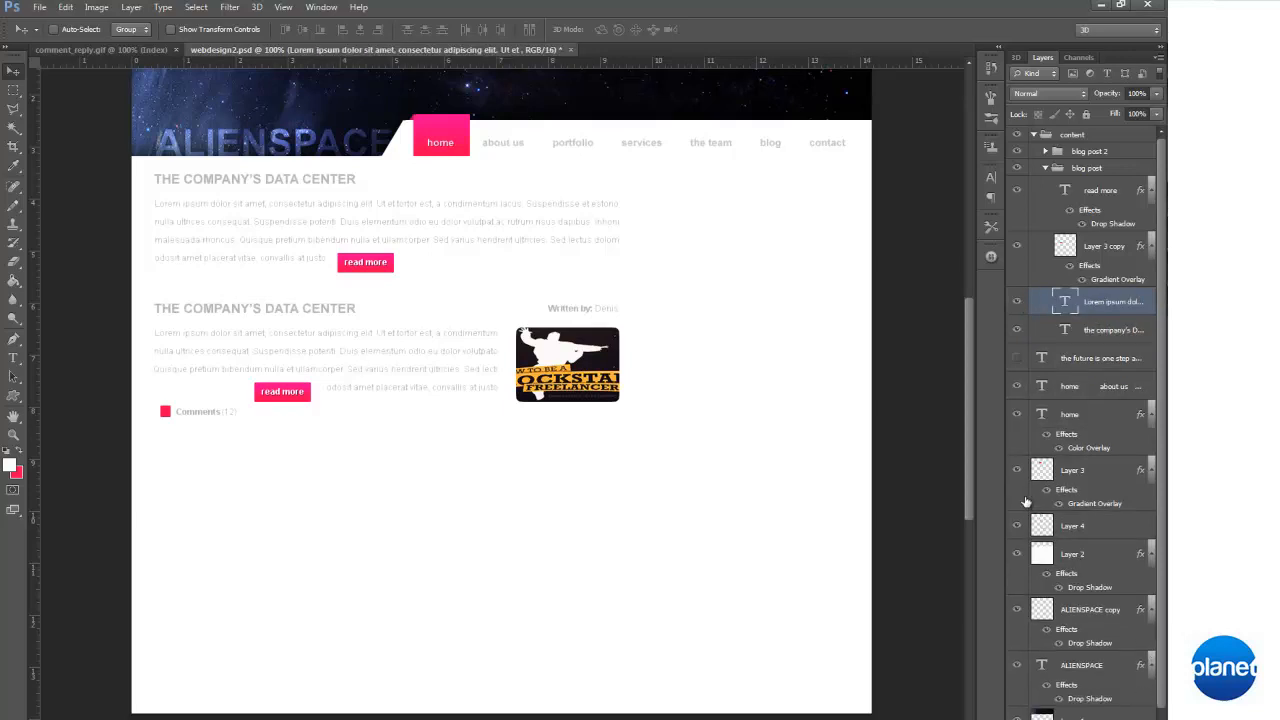
# Delete the comments text, its pink marker and the author line from the "blog post 2" group
pyautogui.click(1018, 168)
pyautogui.click(1018, 168)
pyautogui.click(1046, 168)
pyautogui.click(1046, 151)
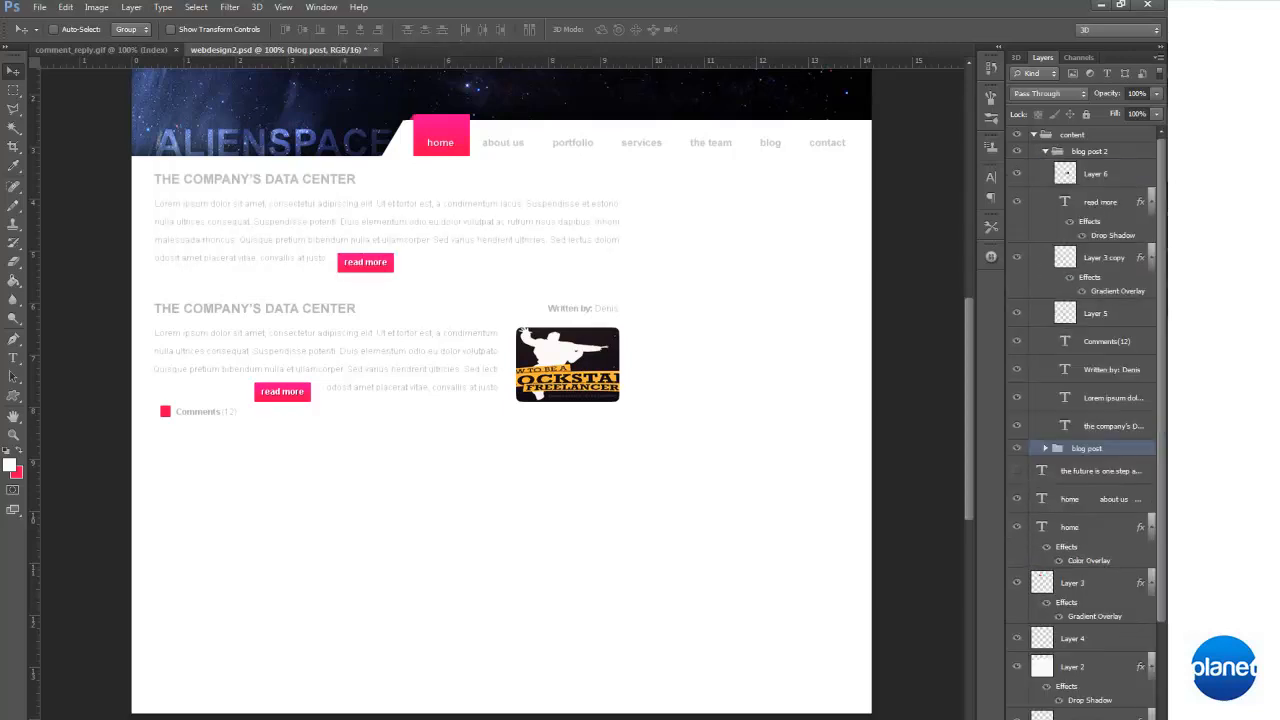
pyautogui.click(1128, 347)
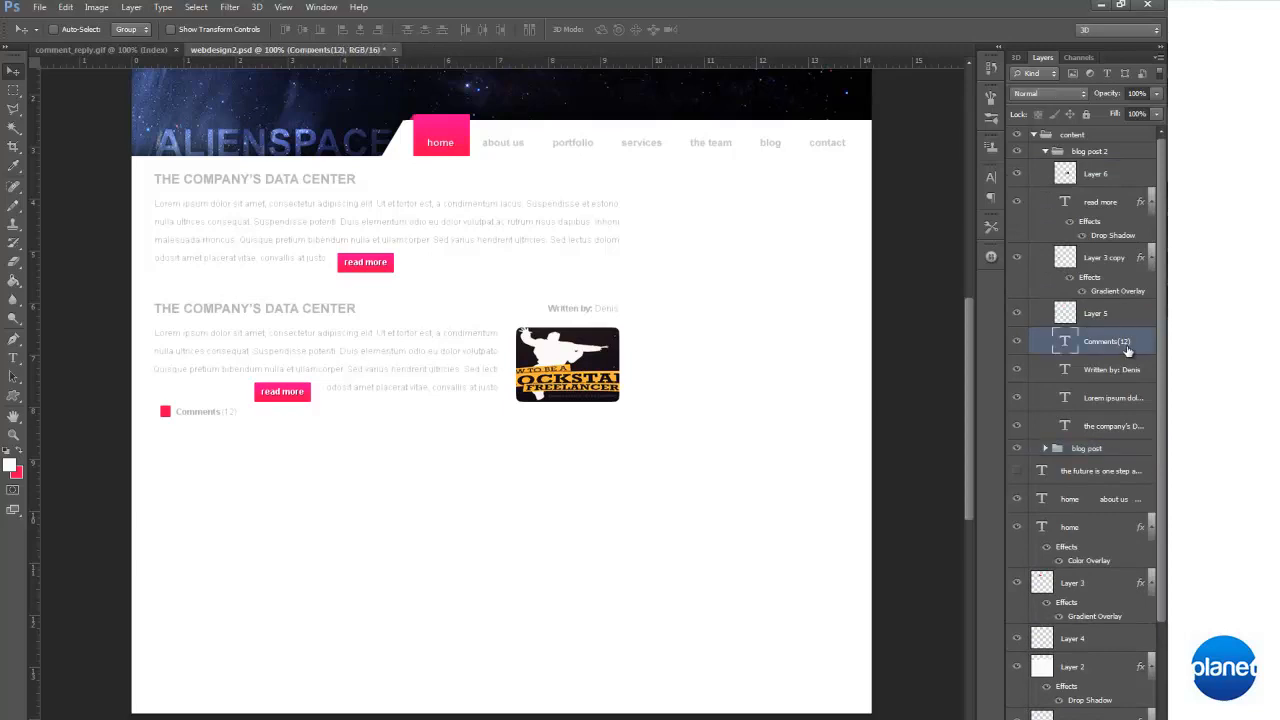
pyautogui.press('Delete')
pyautogui.press('Delete')
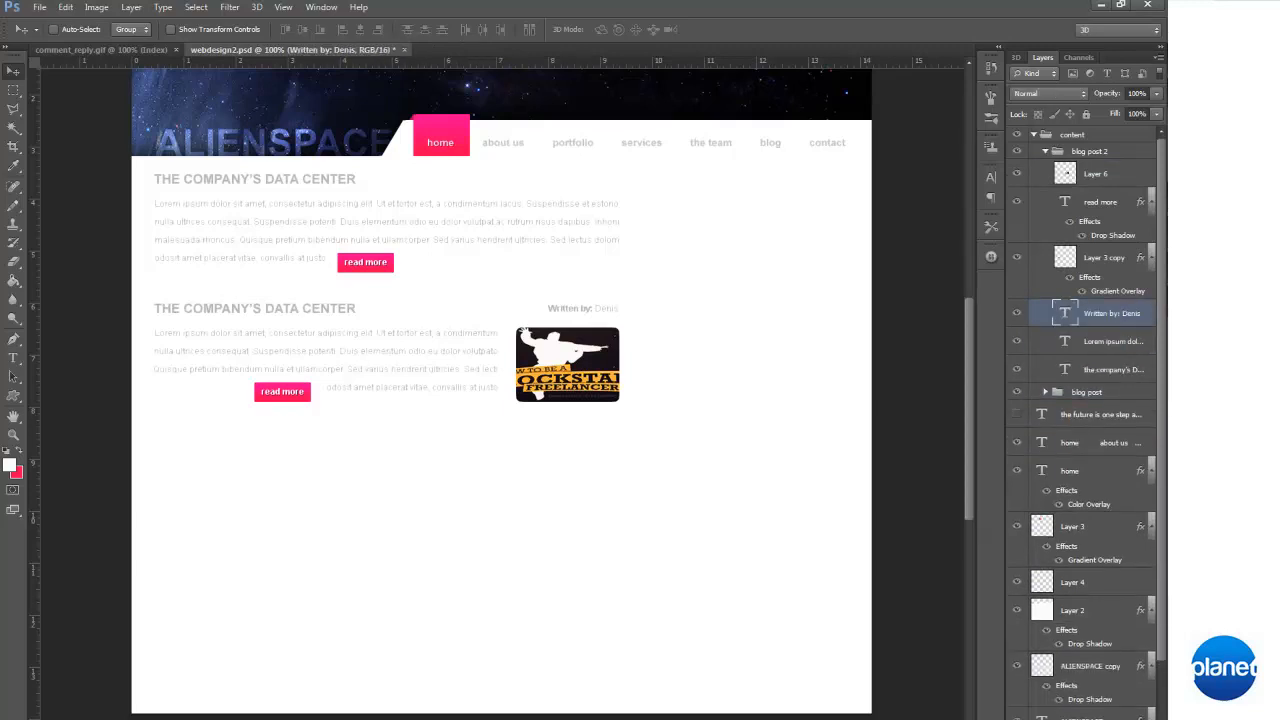
pyautogui.click(1018, 258)
pyautogui.press('Delete')
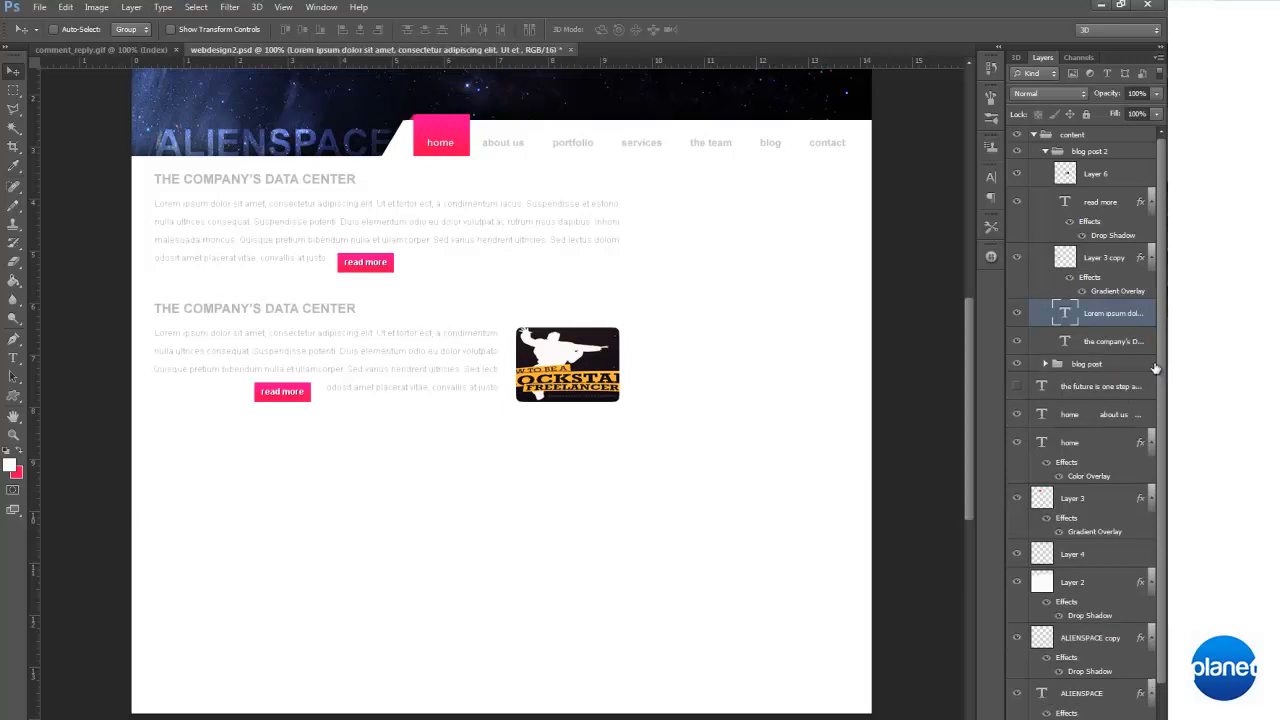
# Nudge the thumbnail image (Layer 6) in the "blog post 2" group slightly upward
pyautogui.click(1100, 178)
pyautogui.press('Up')
pyautogui.press('Up')
pyautogui.press('Up')
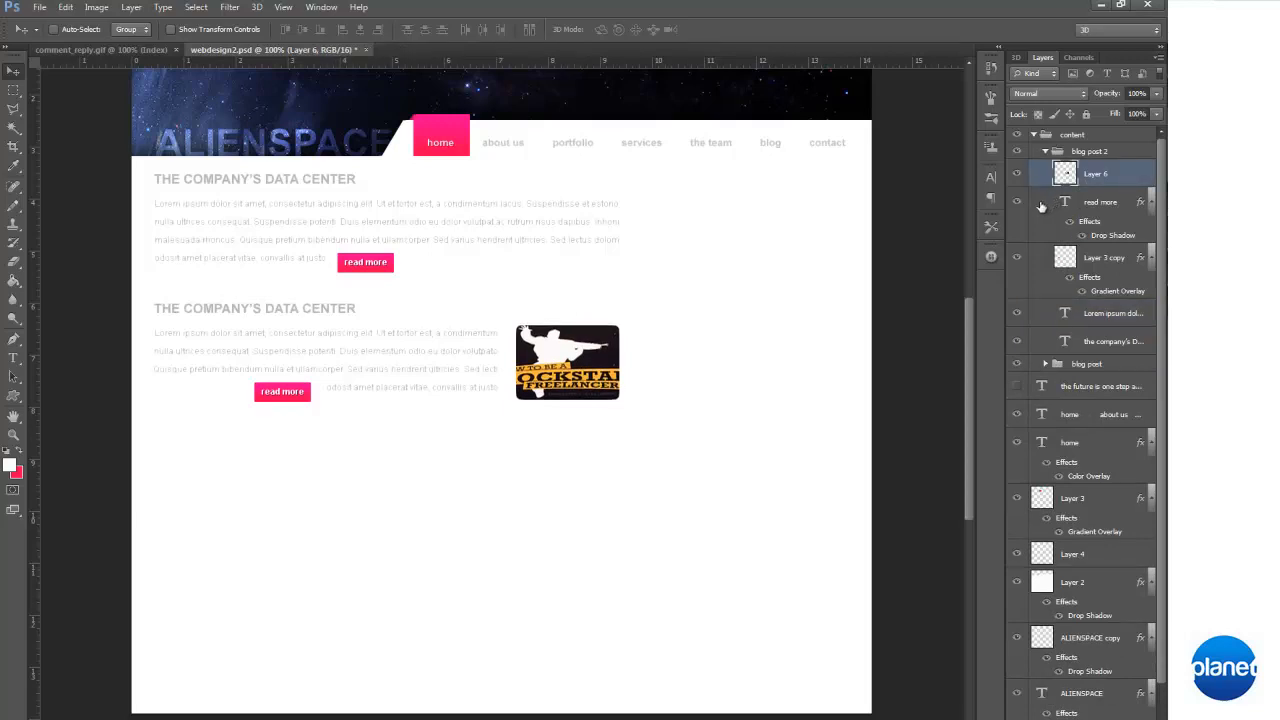
# Nudge the whole "blog post 2" group upward to tighten the gap below the first post
pyautogui.click(1045, 151)
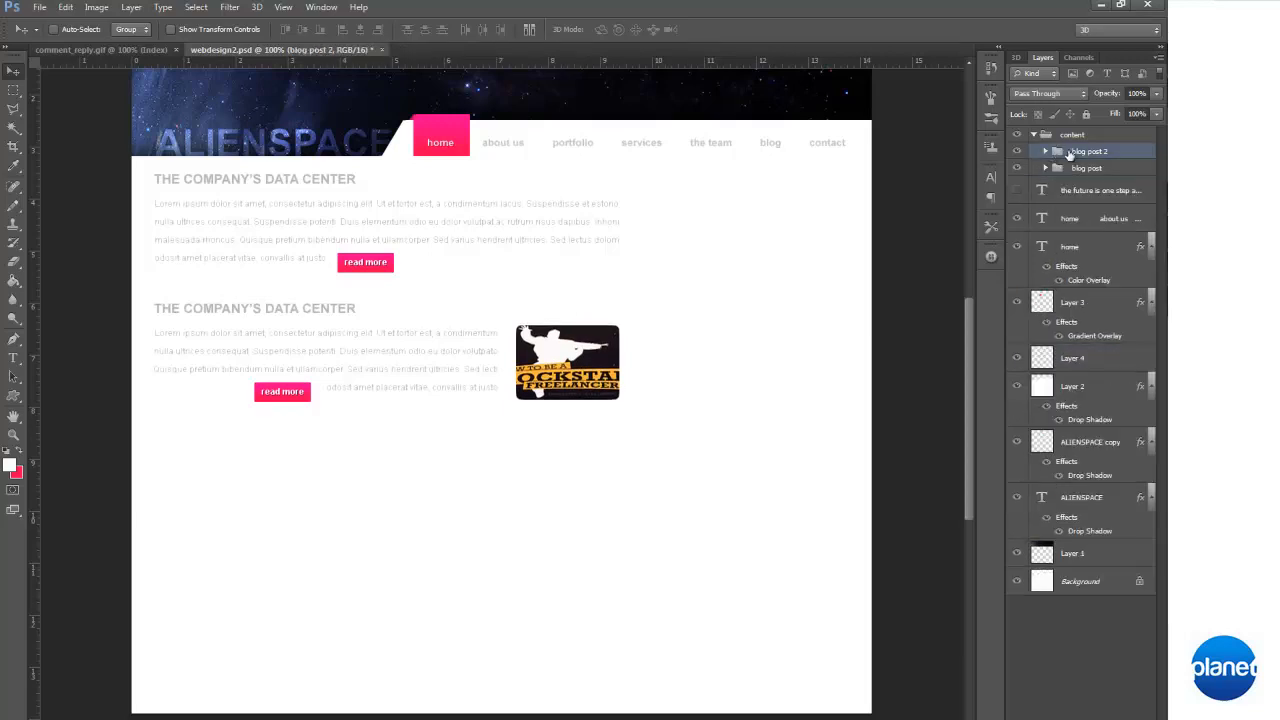
pyautogui.press('Up')
pyautogui.press('Up')
pyautogui.press('Up')
pyautogui.press('Up')
pyautogui.press('Up')
pyautogui.press('Up')
pyautogui.press('Up')
pyautogui.press('Up')
pyautogui.press('Up')
pyautogui.press('Up')
pyautogui.press('Up')
pyautogui.press('Up')
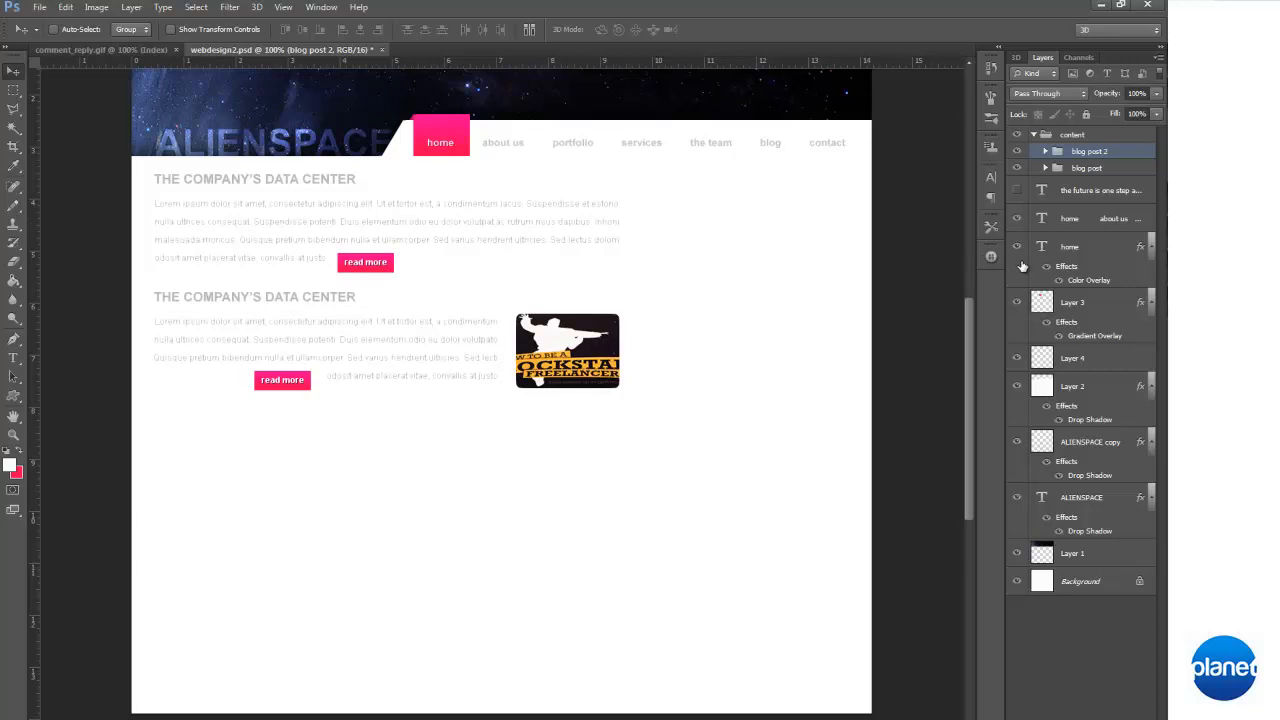
# Move the "blog post 2" heading horizontally so its right edge aligns with the right edge of the paragraph beneath it
pyautogui.click(1043, 170)
pyautogui.click(1045, 168)
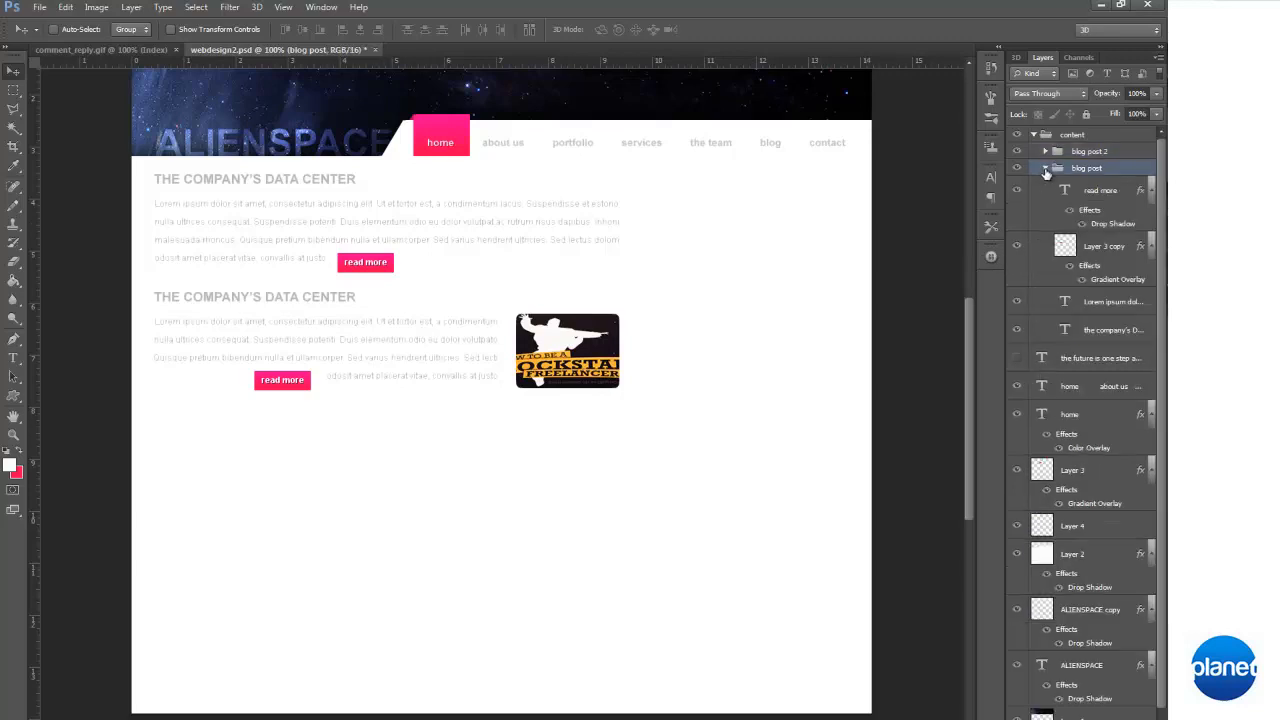
pyautogui.click(1016, 330)
pyautogui.click(1015, 331)
pyautogui.click(1045, 168)
pyautogui.click(1045, 151)
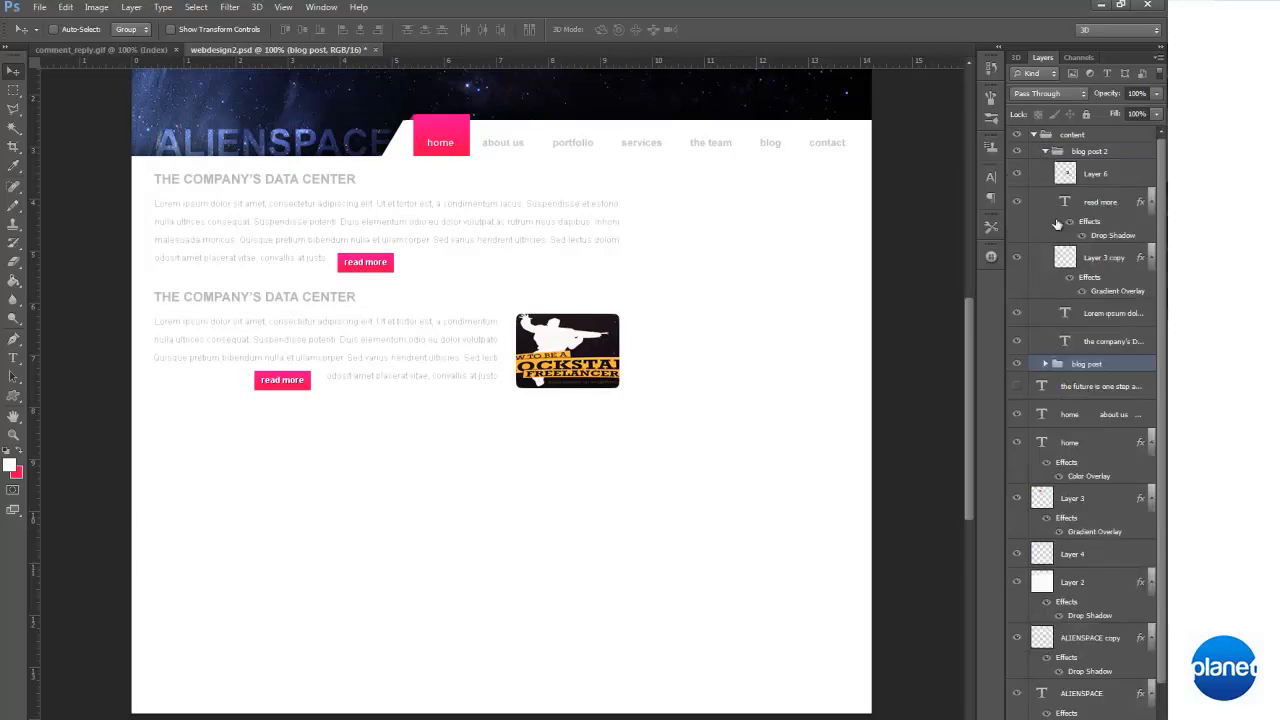
pyautogui.click(1104, 344)
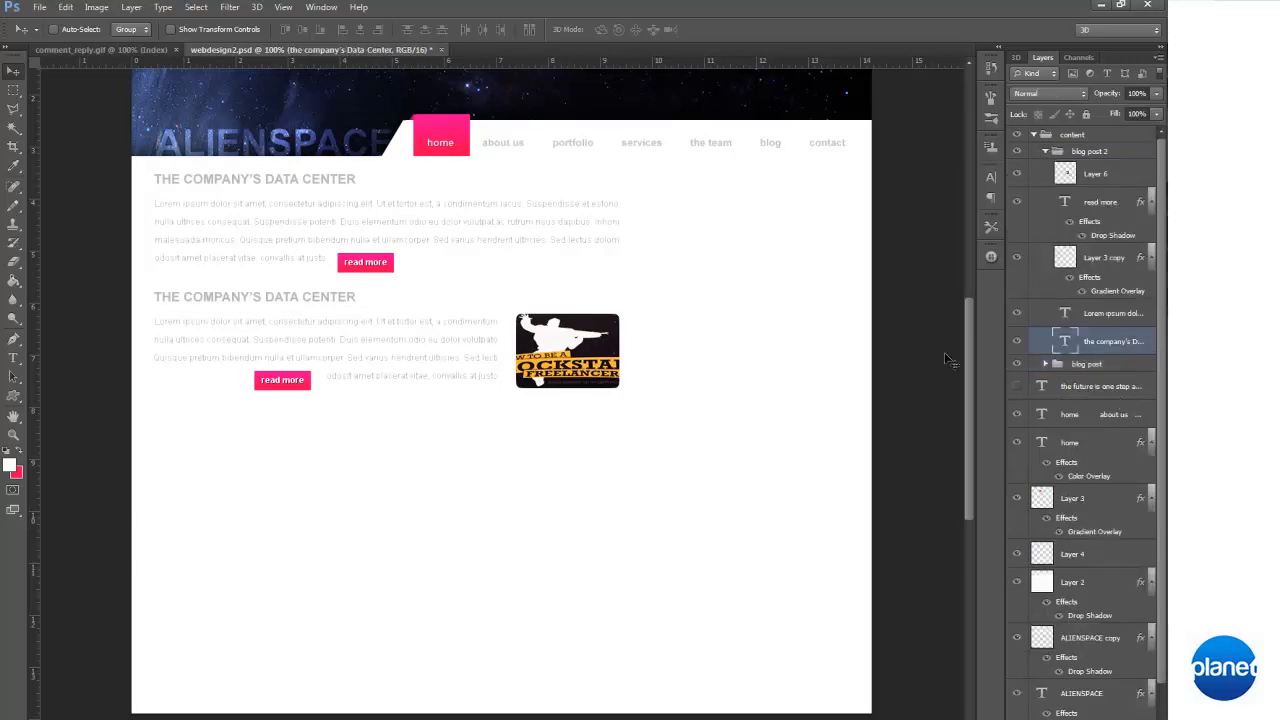
pyautogui.moveTo(295, 300); pyautogui.dragTo(441, 346)
pyautogui.press('Left')
pyautogui.press('Left')
pyautogui.press('Left')
pyautogui.press('Left')
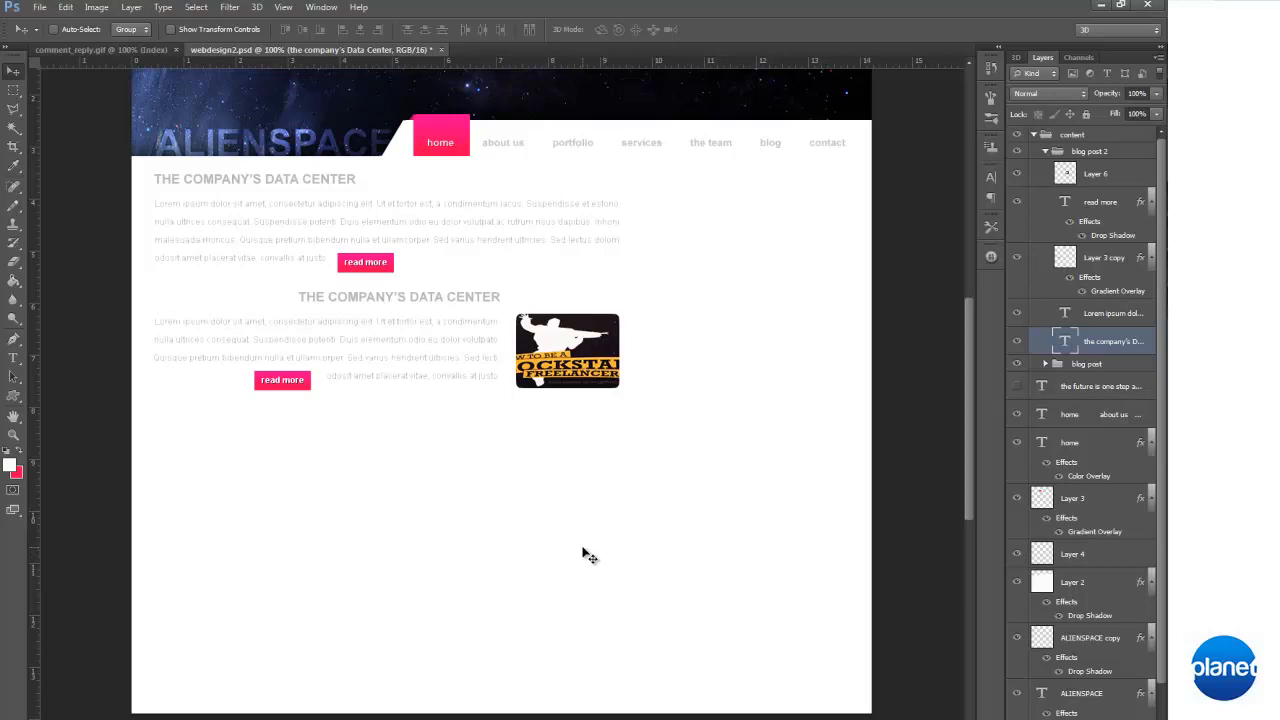
pyautogui.press('Left')
pyautogui.press('Left')
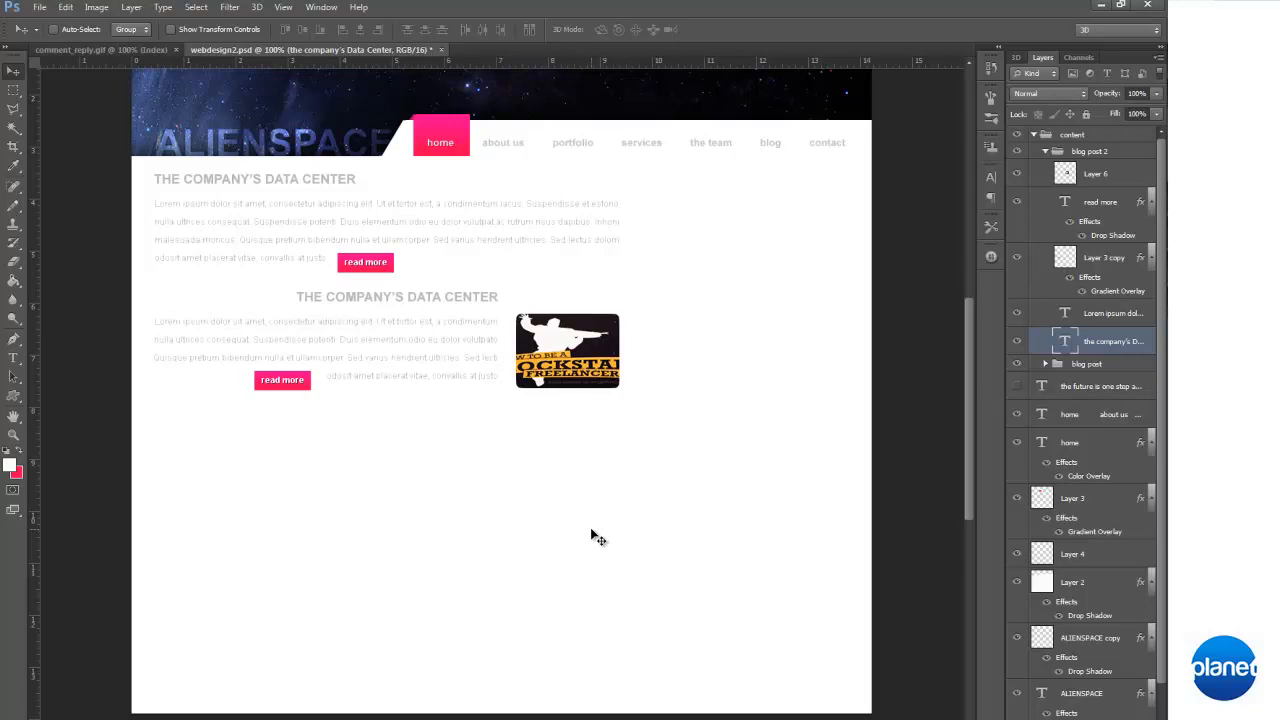
# Duplicate the "blog post" group as "blog post copy" and place the copy below the second post, aligned with the first
pyautogui.click(1046, 151)
pyautogui.rightClick(1085, 168)
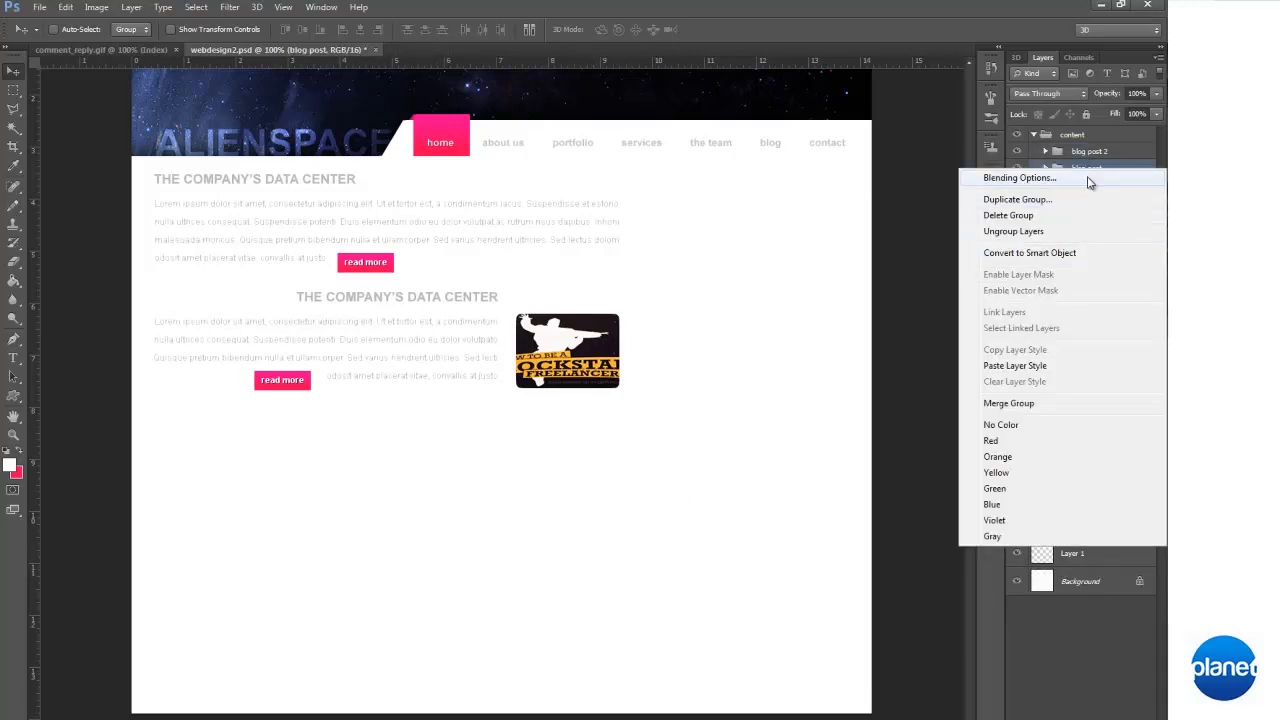
pyautogui.click(1017, 199)
pyautogui.click(746, 226)
pyautogui.moveTo(502, 403); pyautogui.dragTo(390, 484)
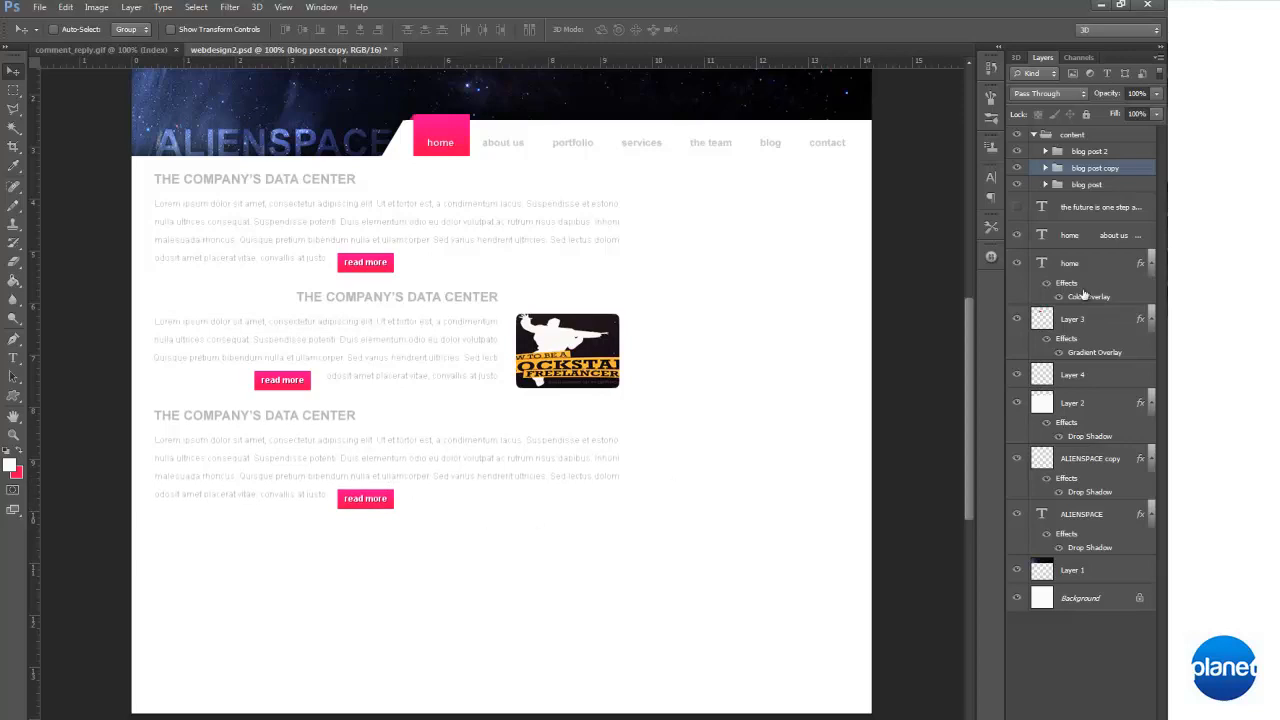
# Duplicate the "blog post 2" group as "blog post 2 copy" and position it below the third post with matching spacing
pyautogui.click(1094, 151)
pyautogui.rightClick(1088, 155)
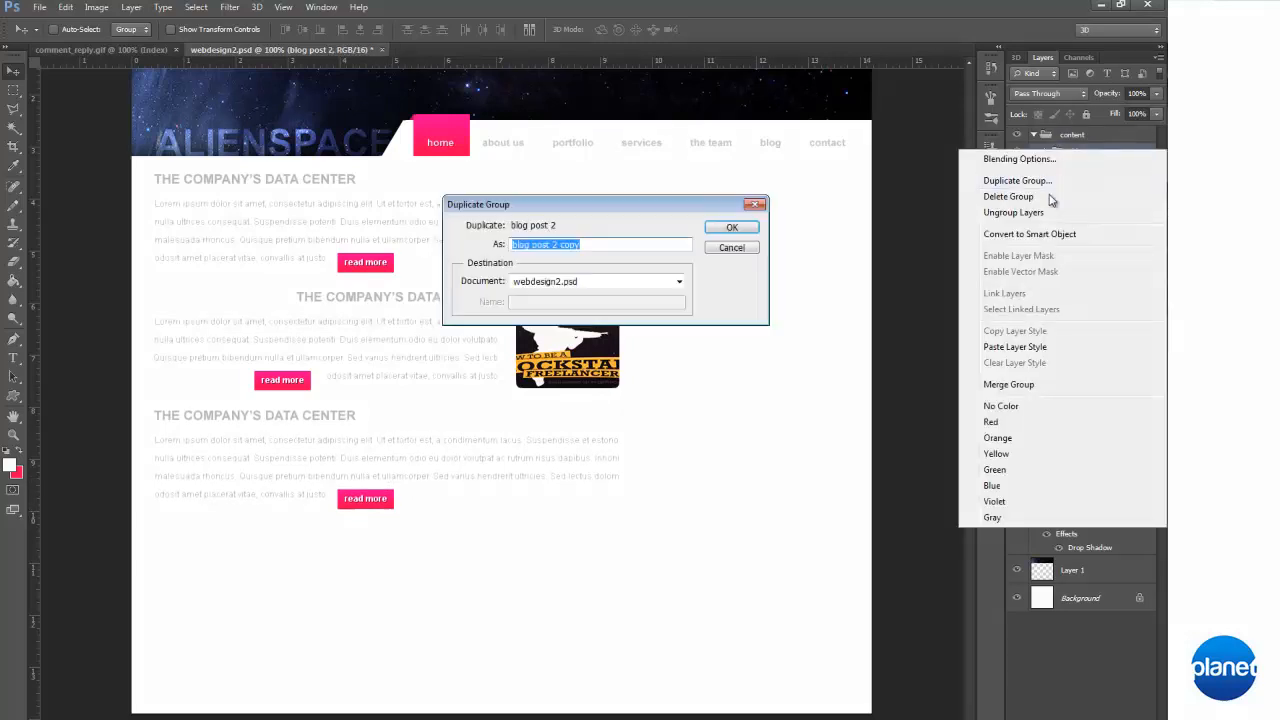
pyautogui.click(1070, 180)
pyautogui.click(732, 228)
pyautogui.moveTo(489, 317); pyautogui.dragTo(484, 549)
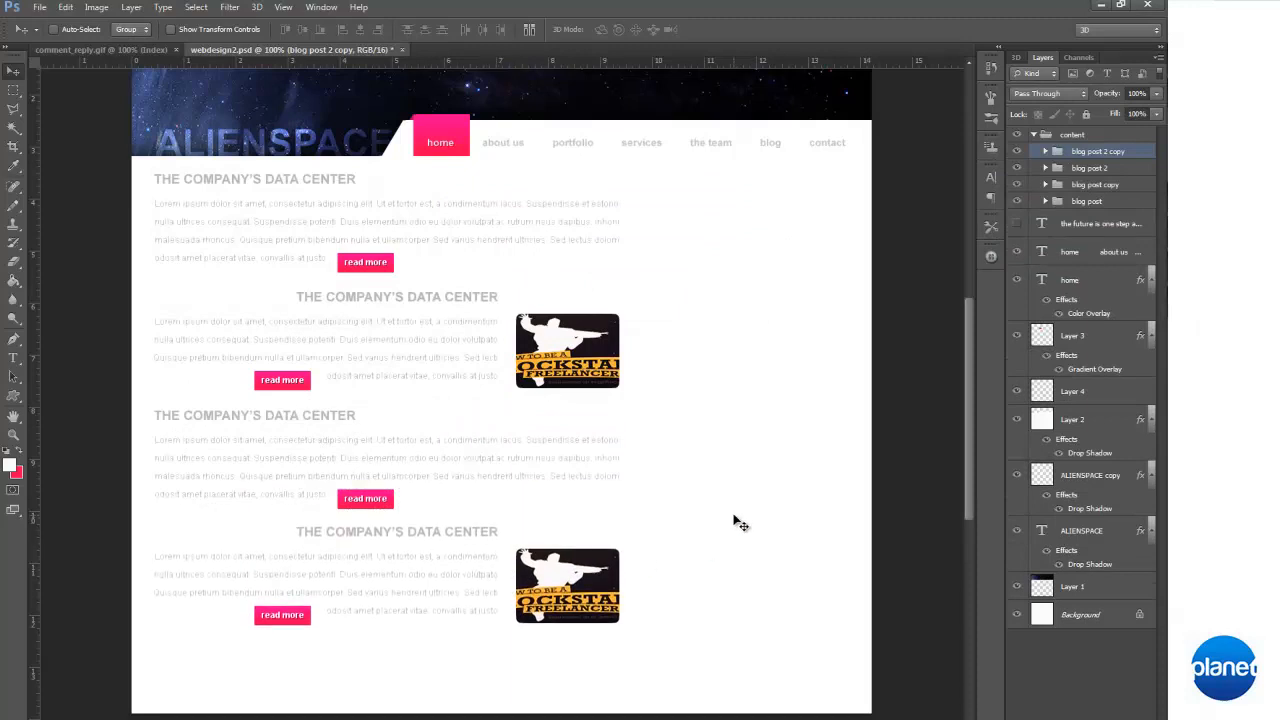
pyautogui.press('Down')
pyautogui.press('Down')
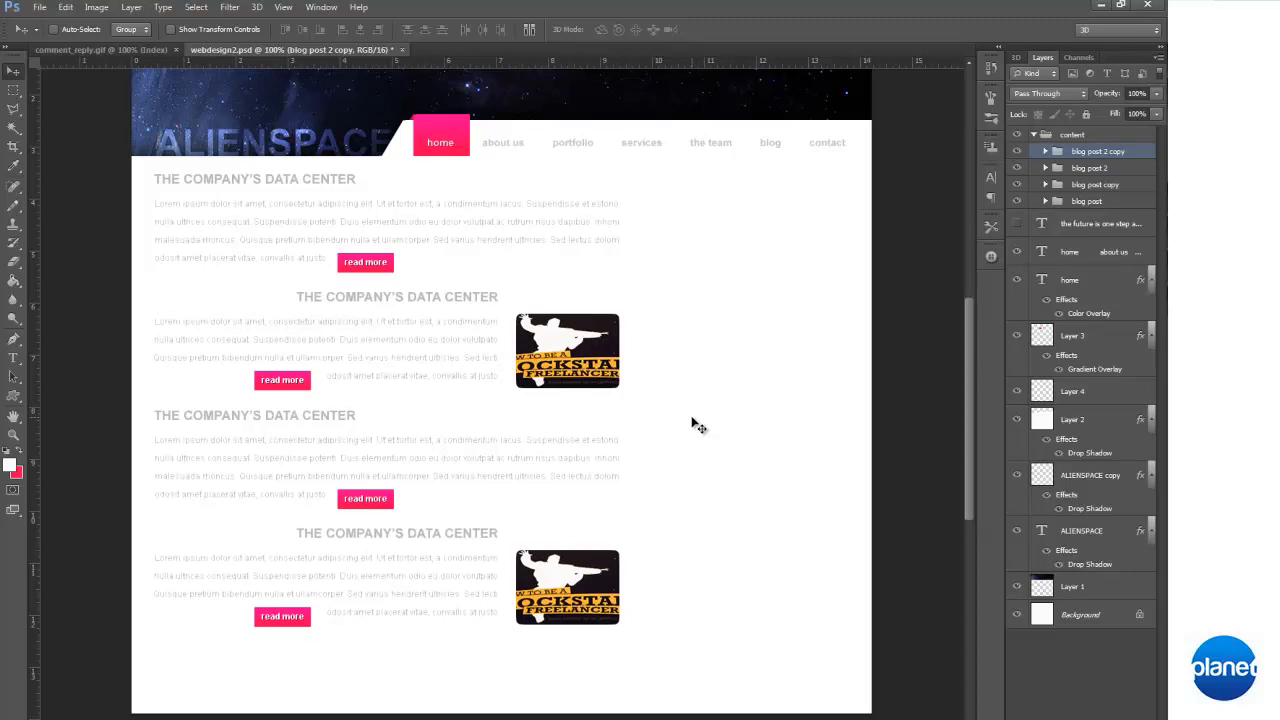
# Show the layout guides over the web page design
pyautogui.scroll(2, 698, 427)
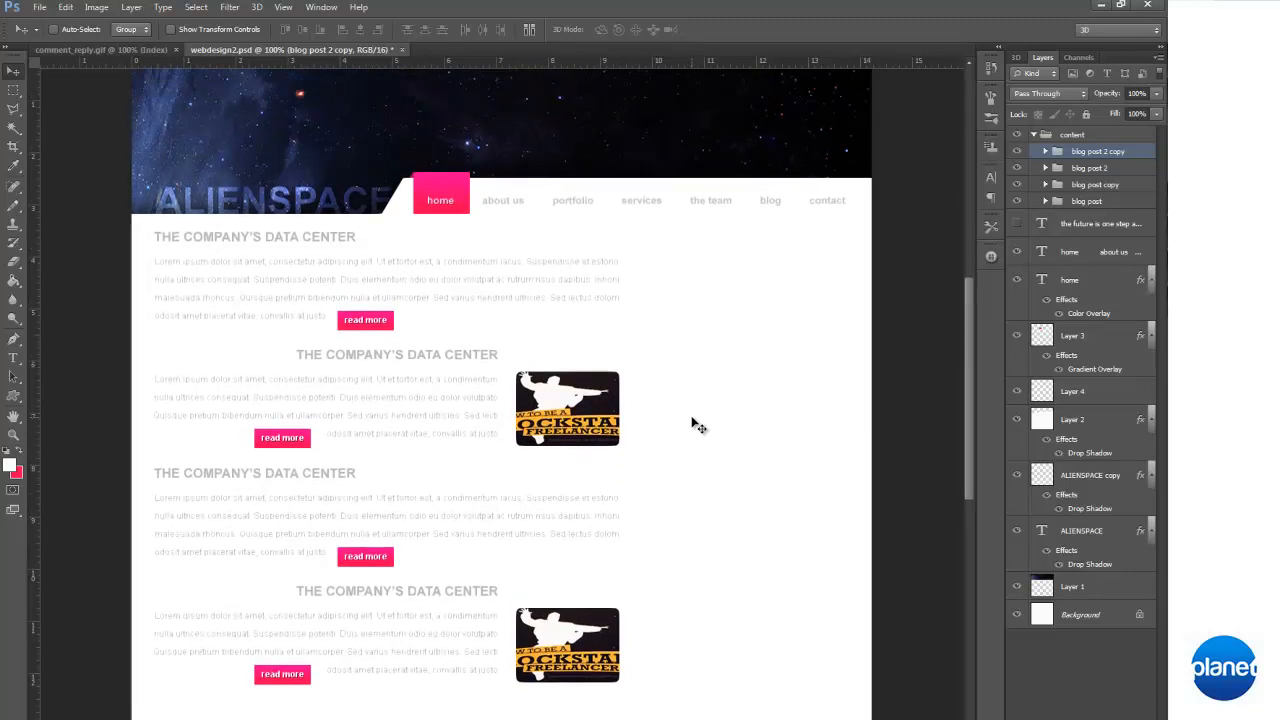
pyautogui.scroll(3, 694, 426)
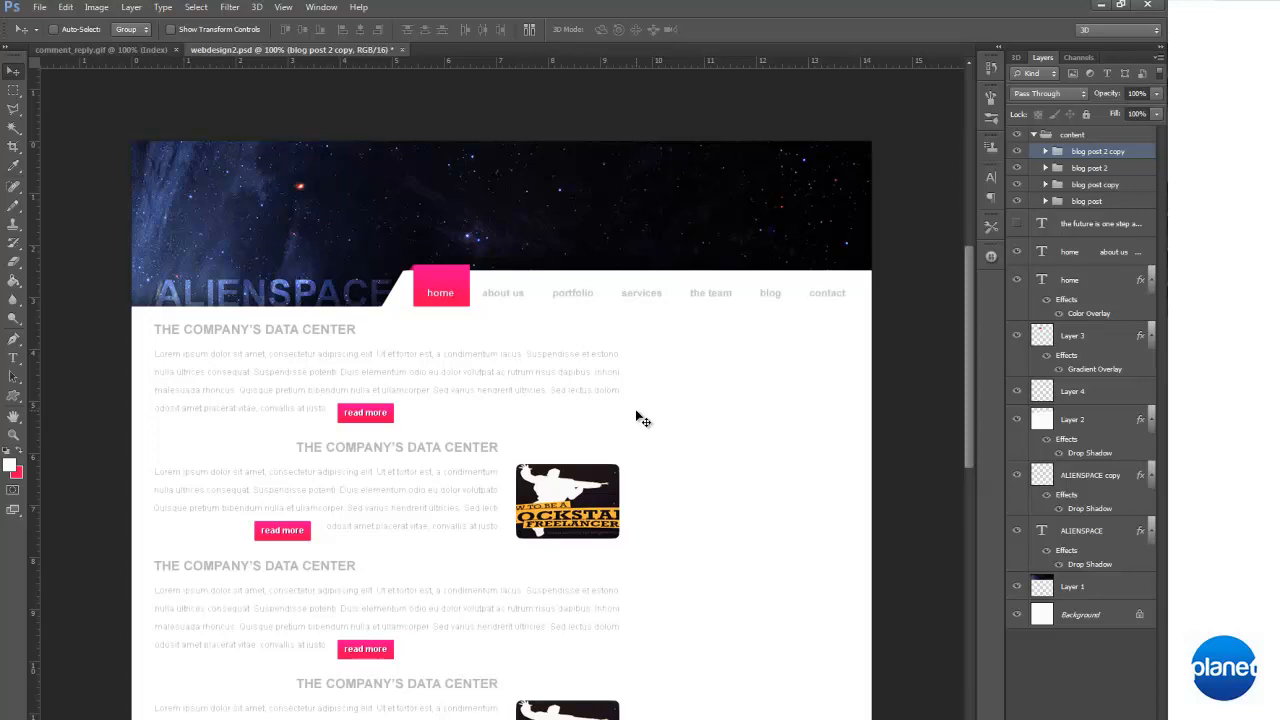
pyautogui.scroll(-3, 636, 411)
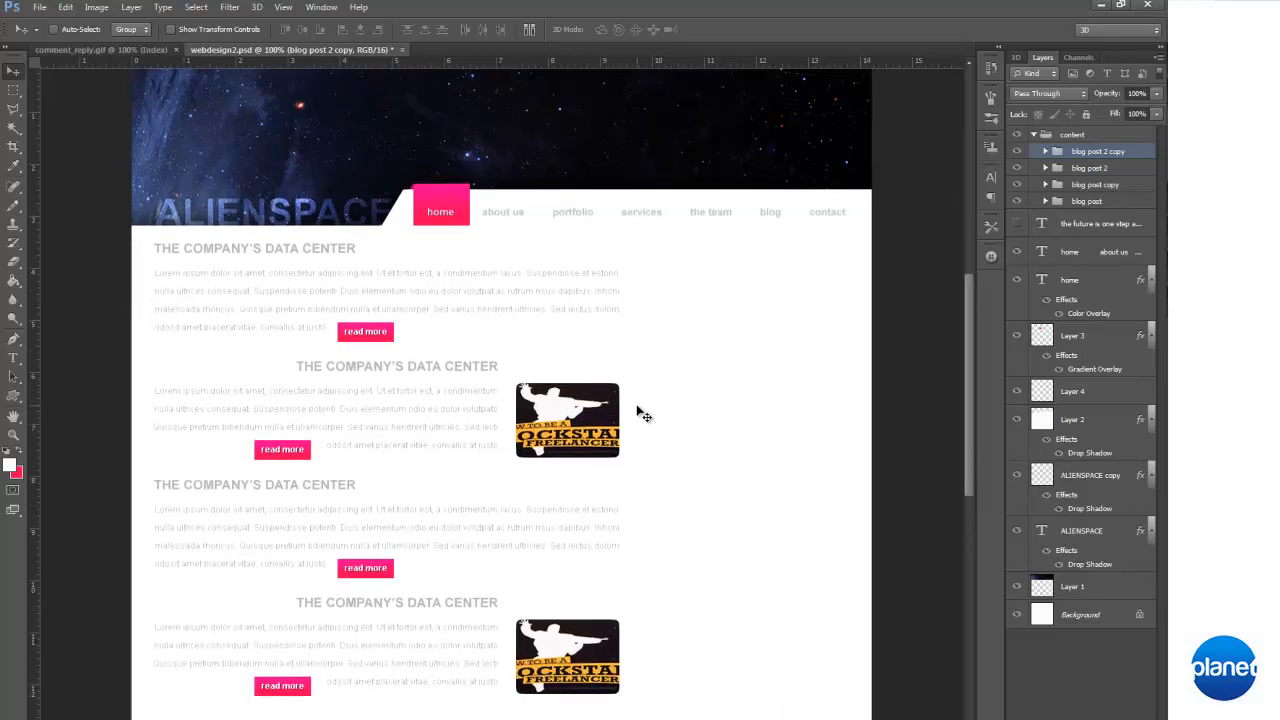
pyautogui.hotkey('ctrl', ';')
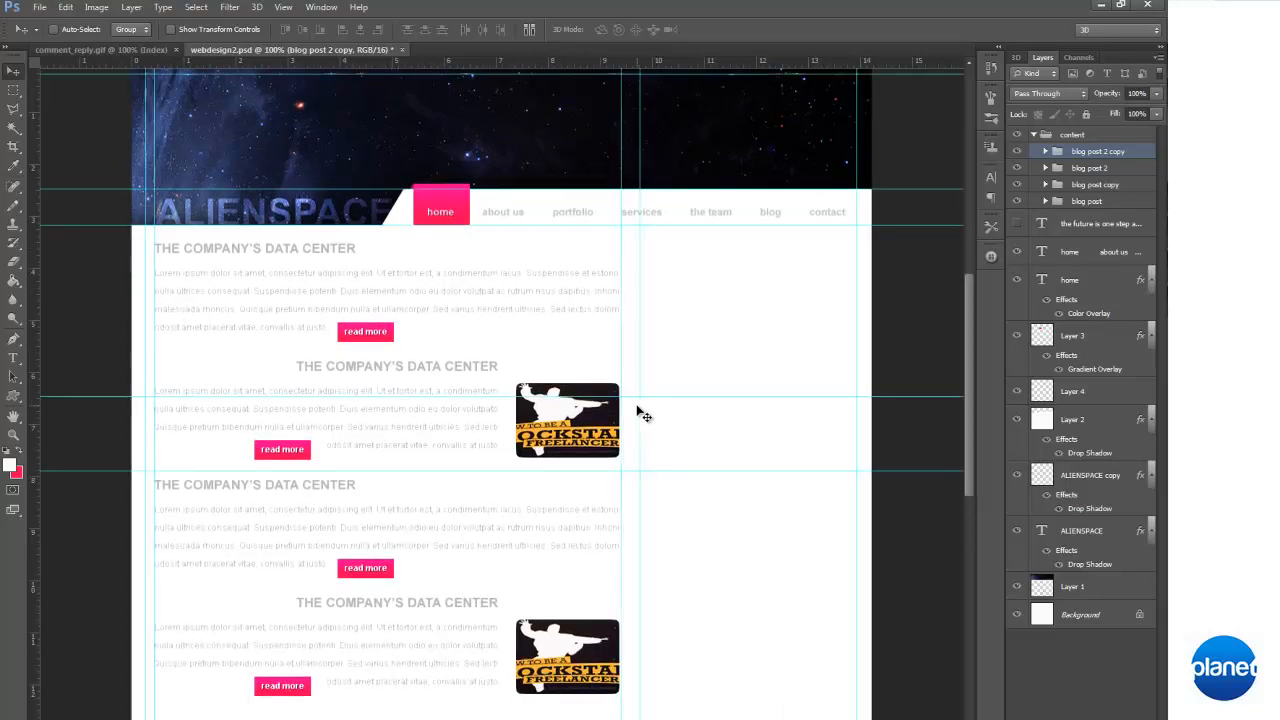
# Collapse the content group and create a new layer group above it named "sidebar"
pyautogui.press('m')
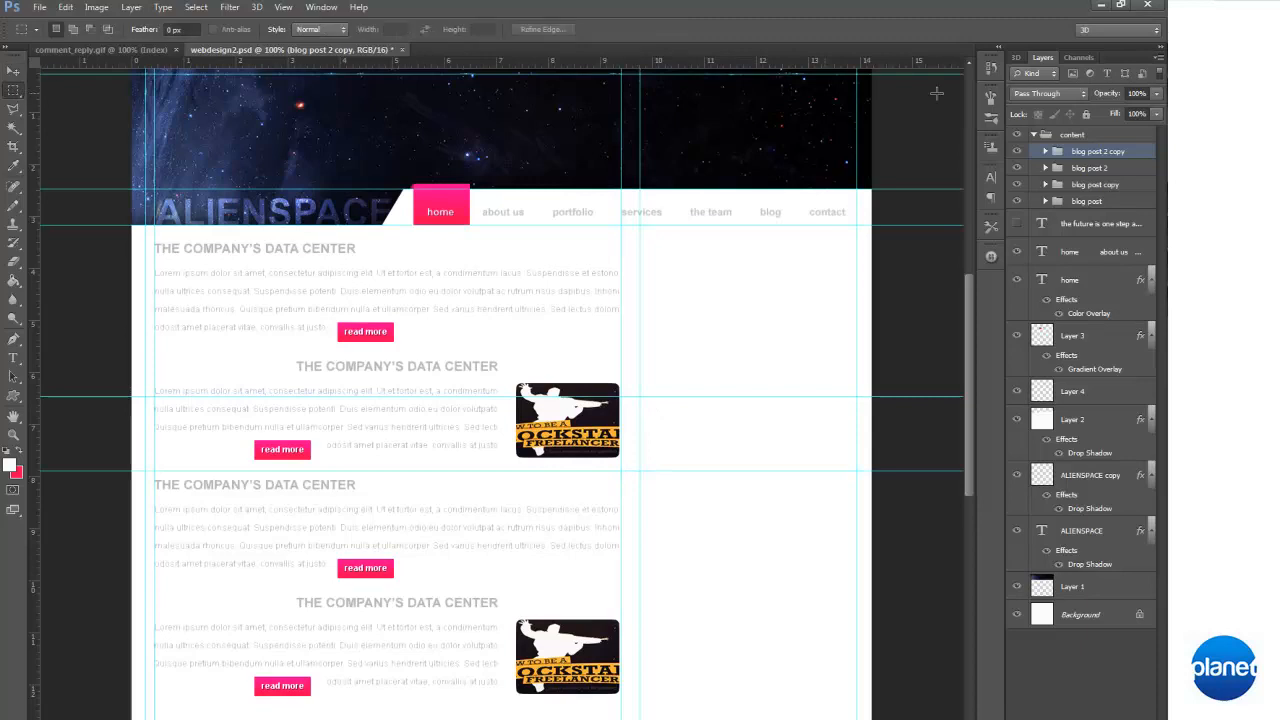
pyautogui.click(1033, 135)
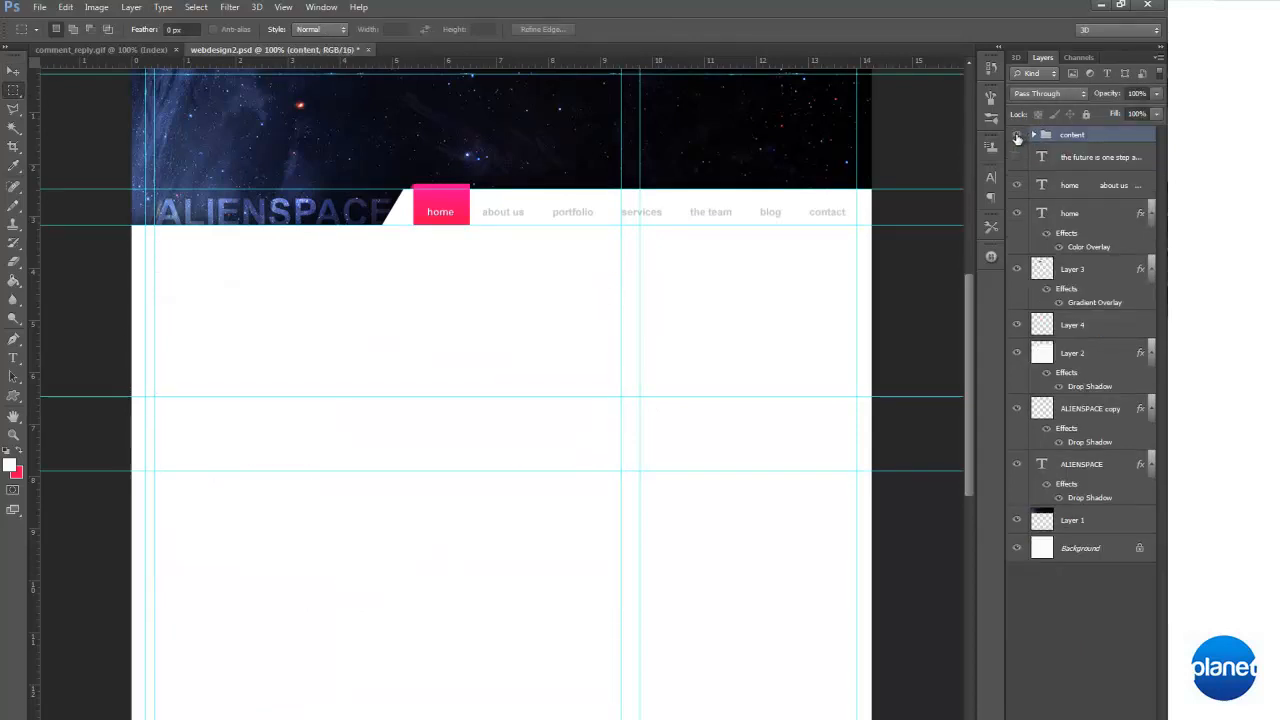
pyautogui.hotkey('ctrl', 'g')
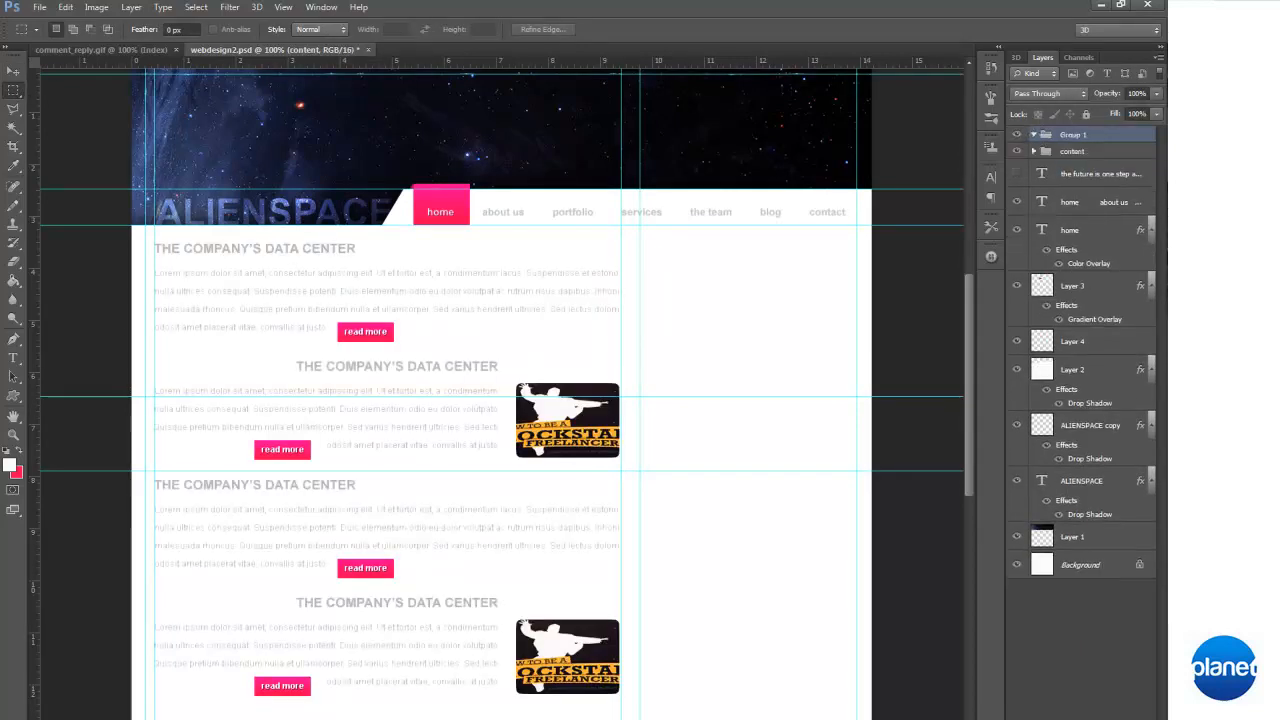
pyautogui.click(1017, 175)
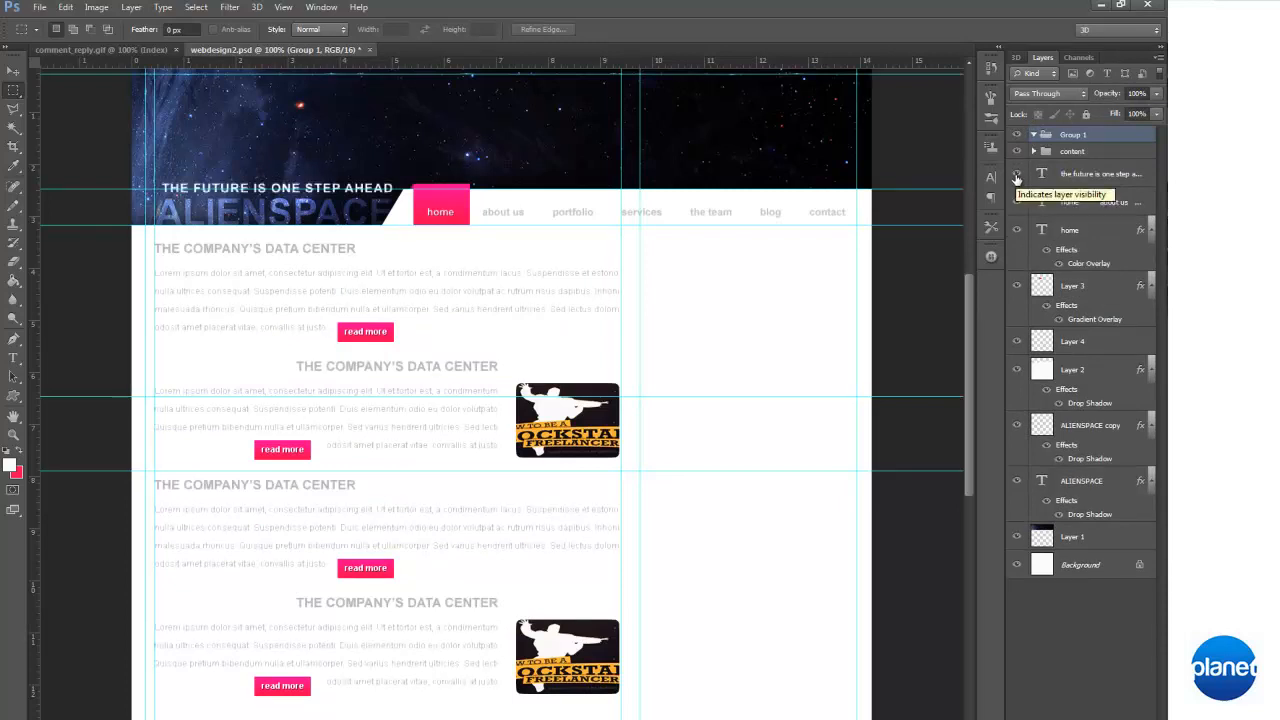
pyautogui.click(1017, 175)
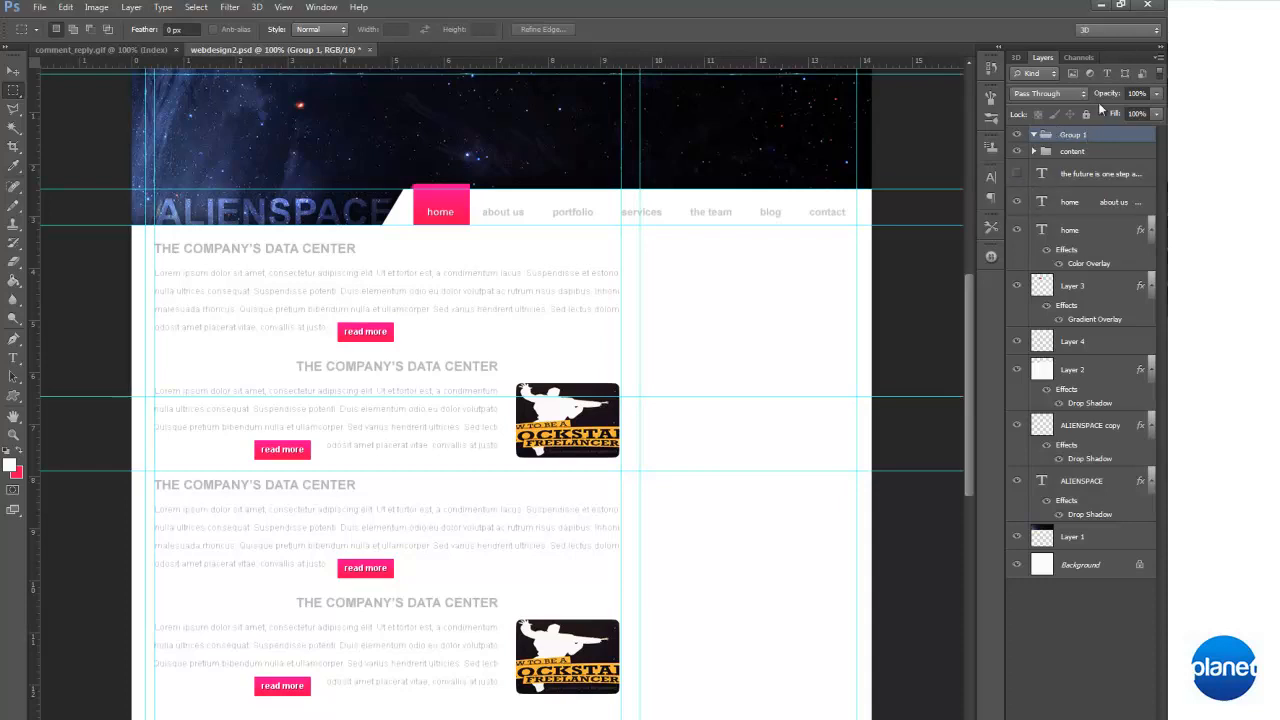
pyautogui.doubleClick(1080, 135)
pyautogui.write('h')
pyautogui.write('idebar')
# Add a horizontal guide along the upper edge of the first post heading, just below the navigation bar
pyautogui.moveTo(374, 60); pyautogui.dragTo(326, 243)
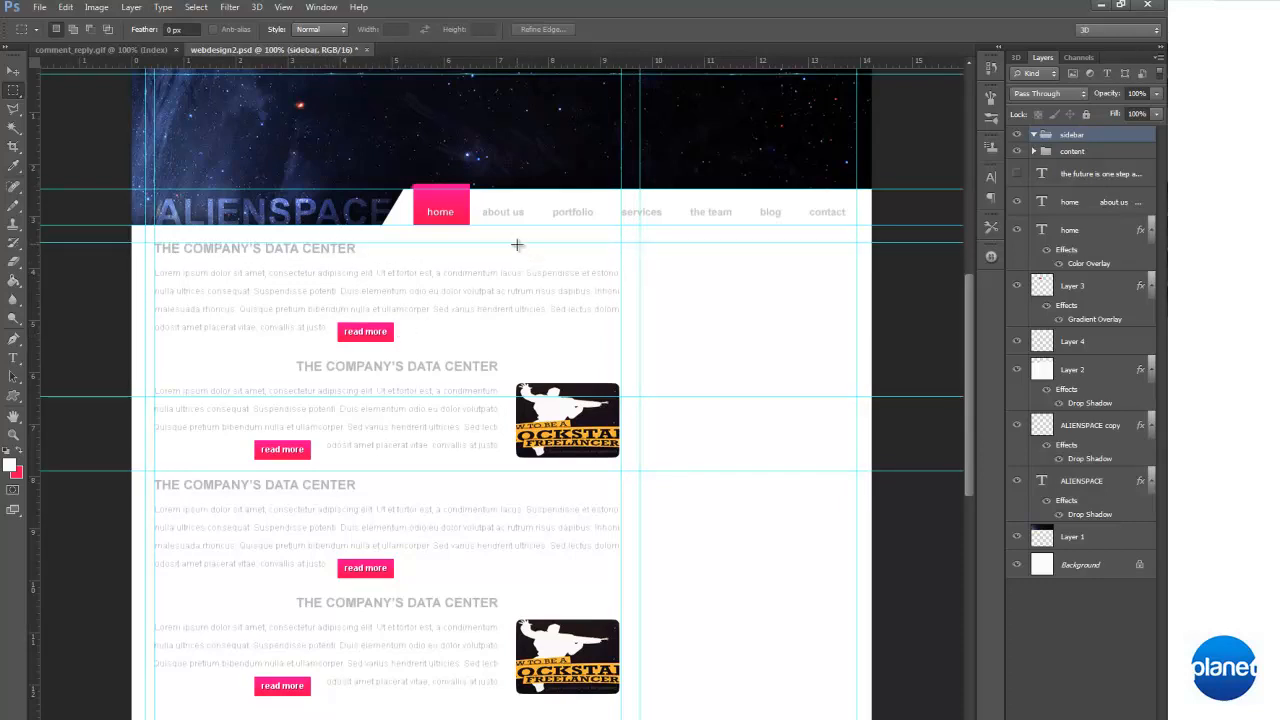
pyautogui.click(14, 71)
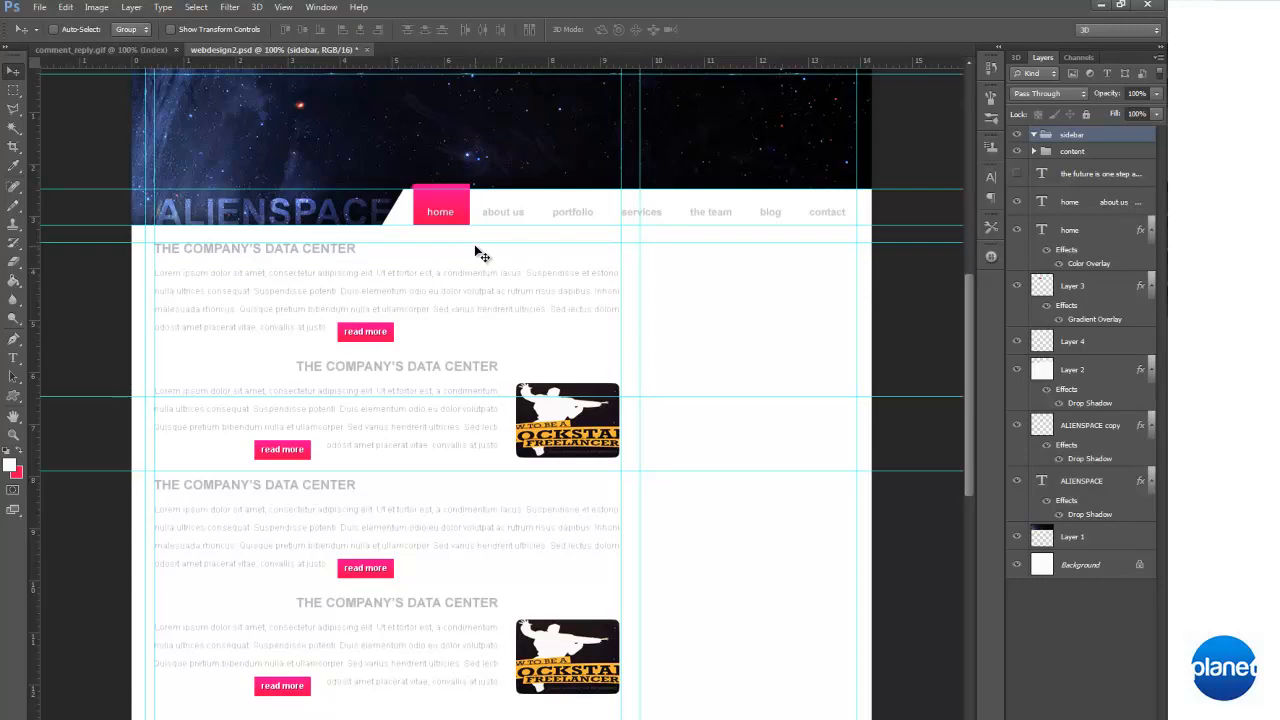
pyautogui.moveTo(476, 244); pyautogui.dragTo(478, 244)
pyautogui.click(13, 90)
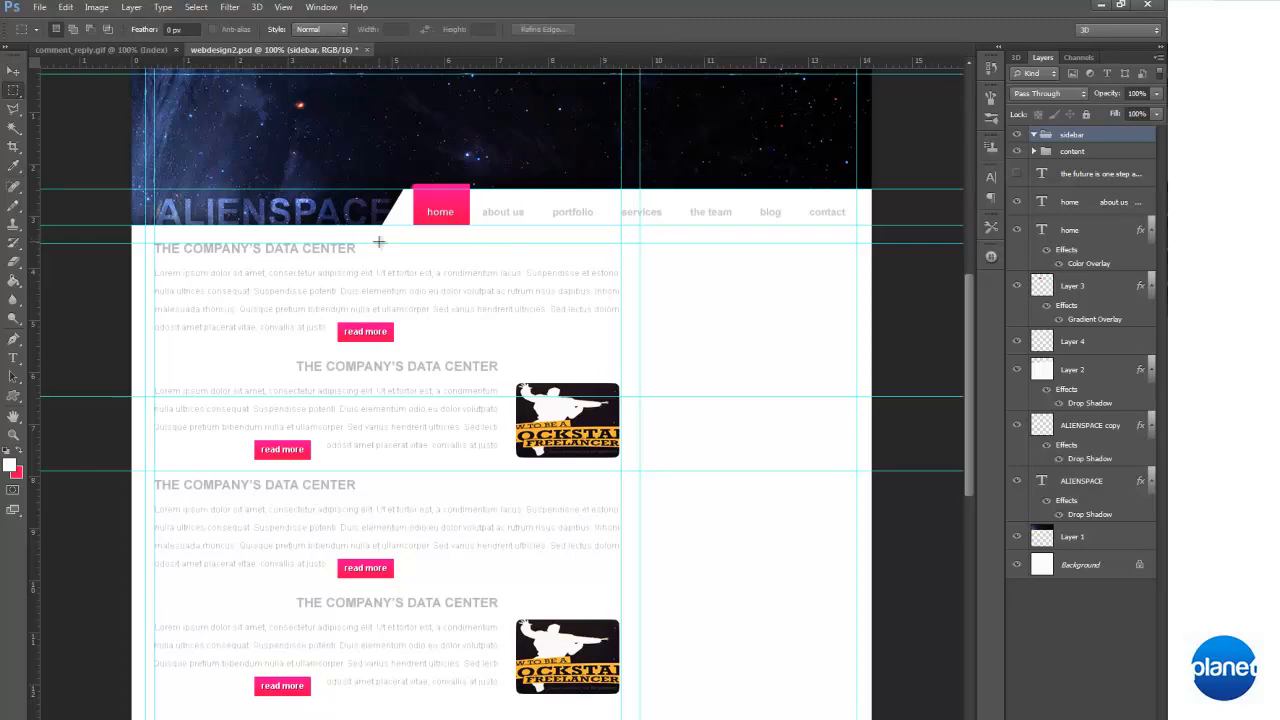
# Add a vertical guide just inside the page's right margin guide and remove the two horizontal guides crossing the blog posts
pyautogui.moveTo(641, 243); pyautogui.dragTo(827, 320)
pyautogui.hotkey('ctrl', 'd')
pyautogui.moveTo(152, 276); pyautogui.dragTo(293, 271)
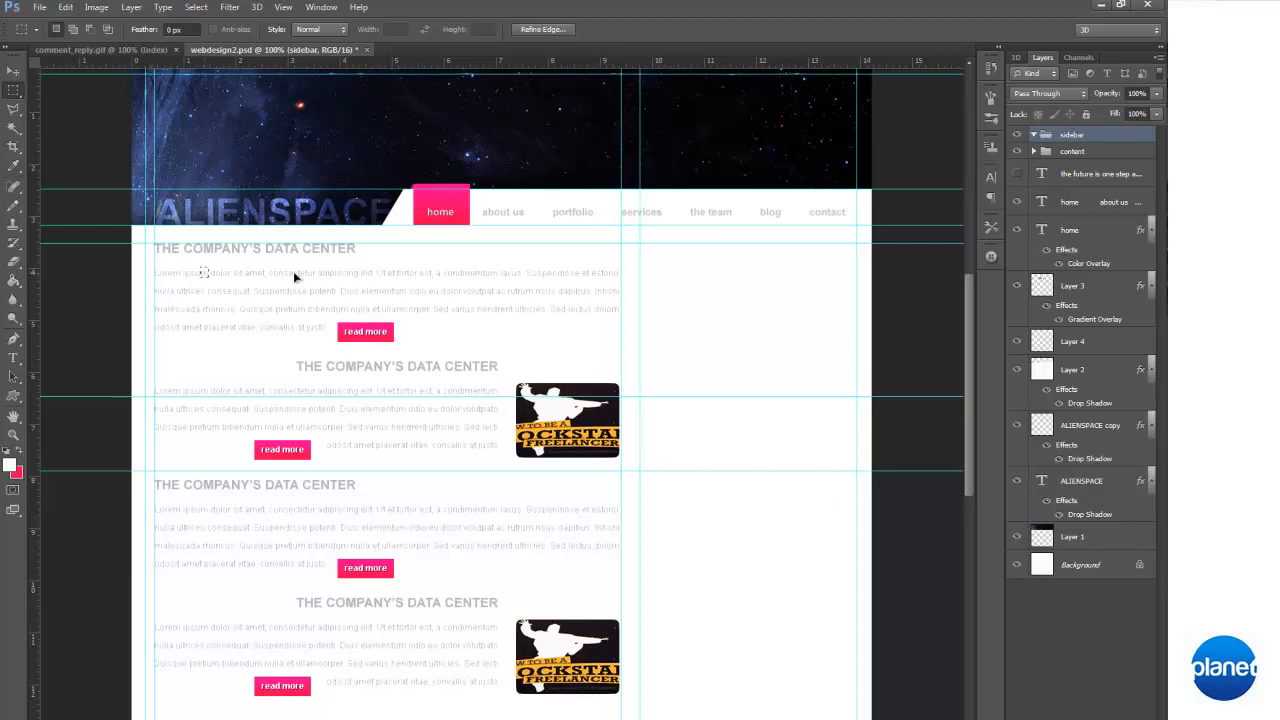
pyautogui.click(850, 296)
pyautogui.moveTo(35, 207); pyautogui.dragTo(849, 313)
pyautogui.moveTo(848, 313); pyautogui.dragTo(847, 313)
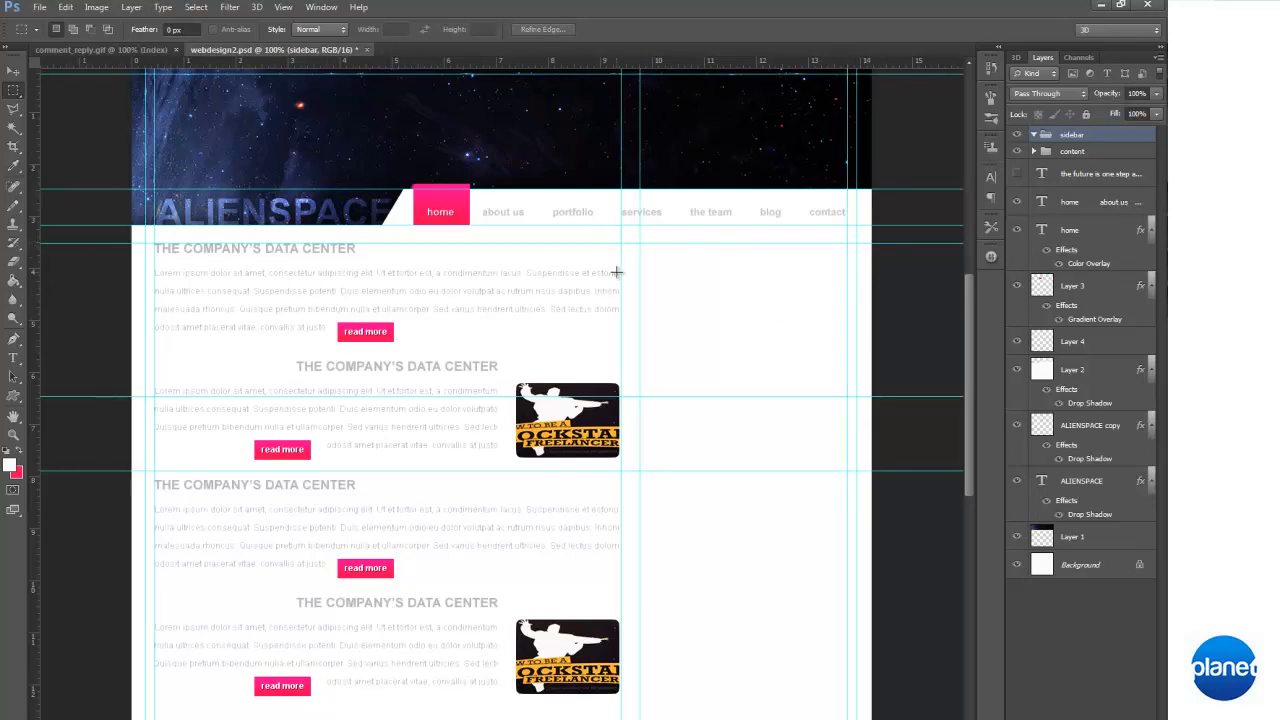
pyautogui.press('v')
pyautogui.moveTo(296, 397); pyautogui.dragTo(346, 60)
# Select a banner-shaped rectangle at the head of the empty sidebar column, spanning its full width between the guides
pyautogui.scroll(1, 386, 314)
pyautogui.scroll(-1, 386, 314)
pyautogui.scroll(-1, 386, 314)
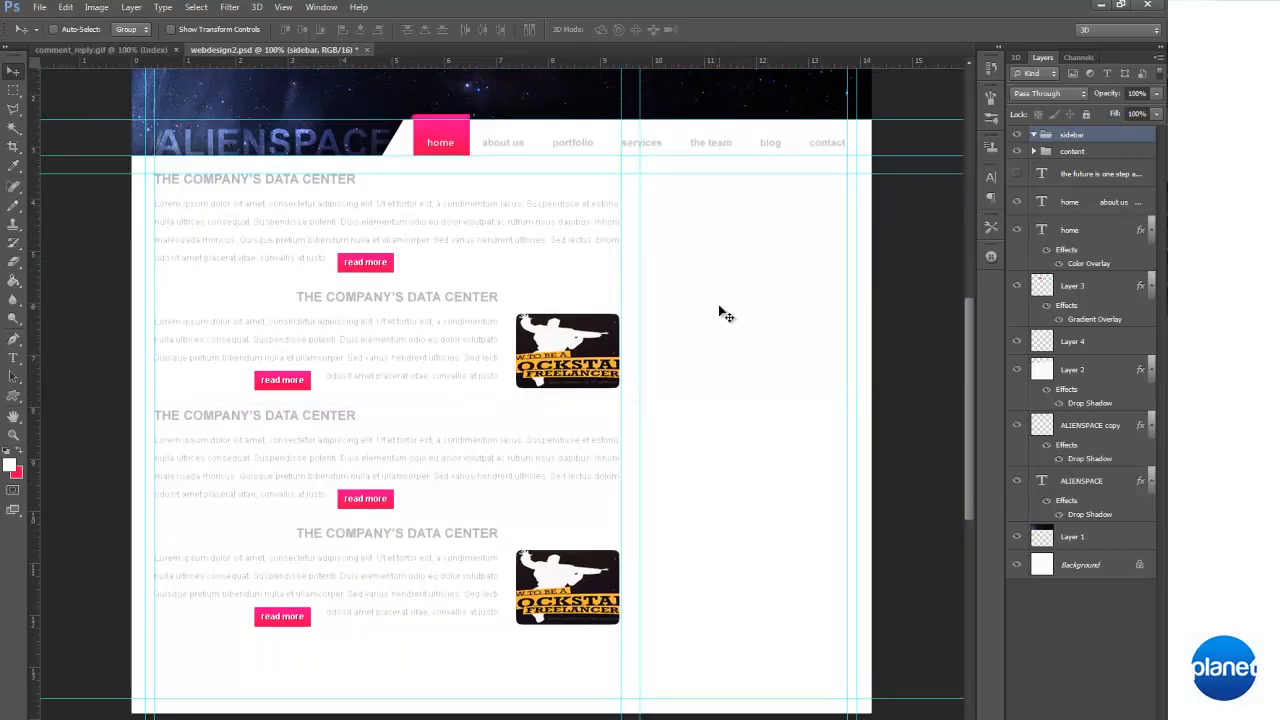
pyautogui.scroll(-2, 719, 307)
pyautogui.scroll(4, 715, 295)
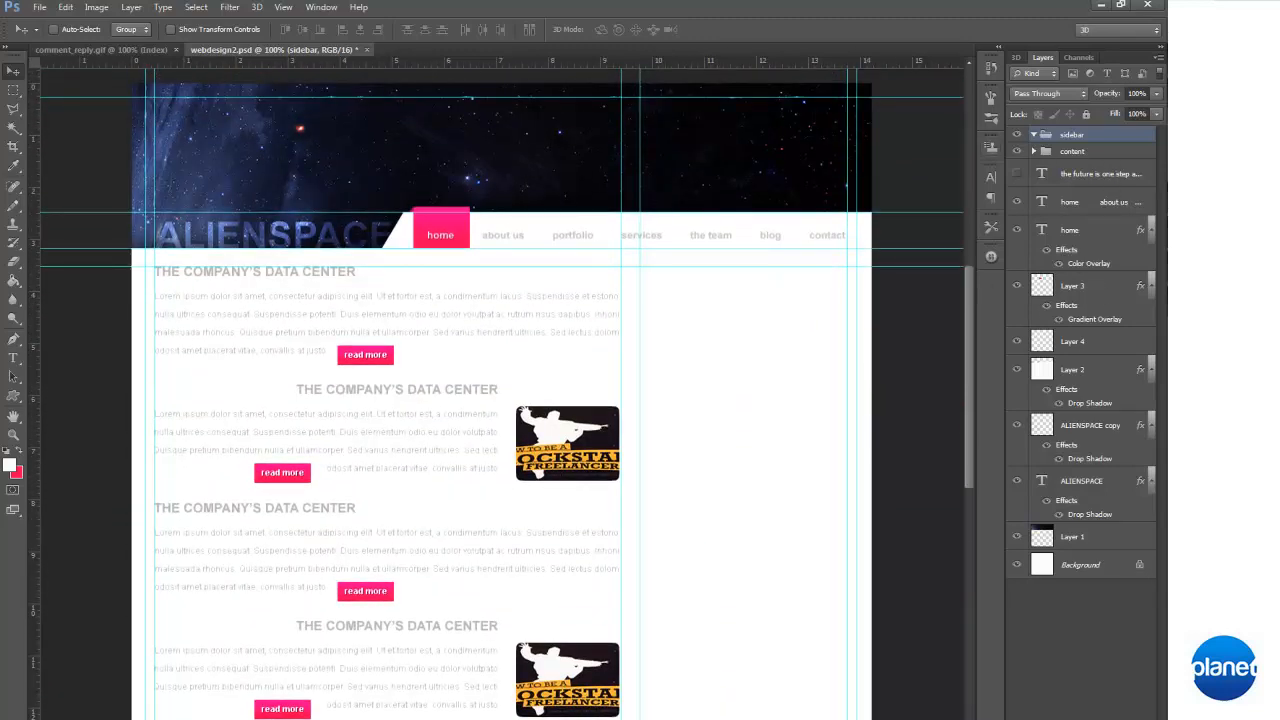
pyautogui.click(13, 89)
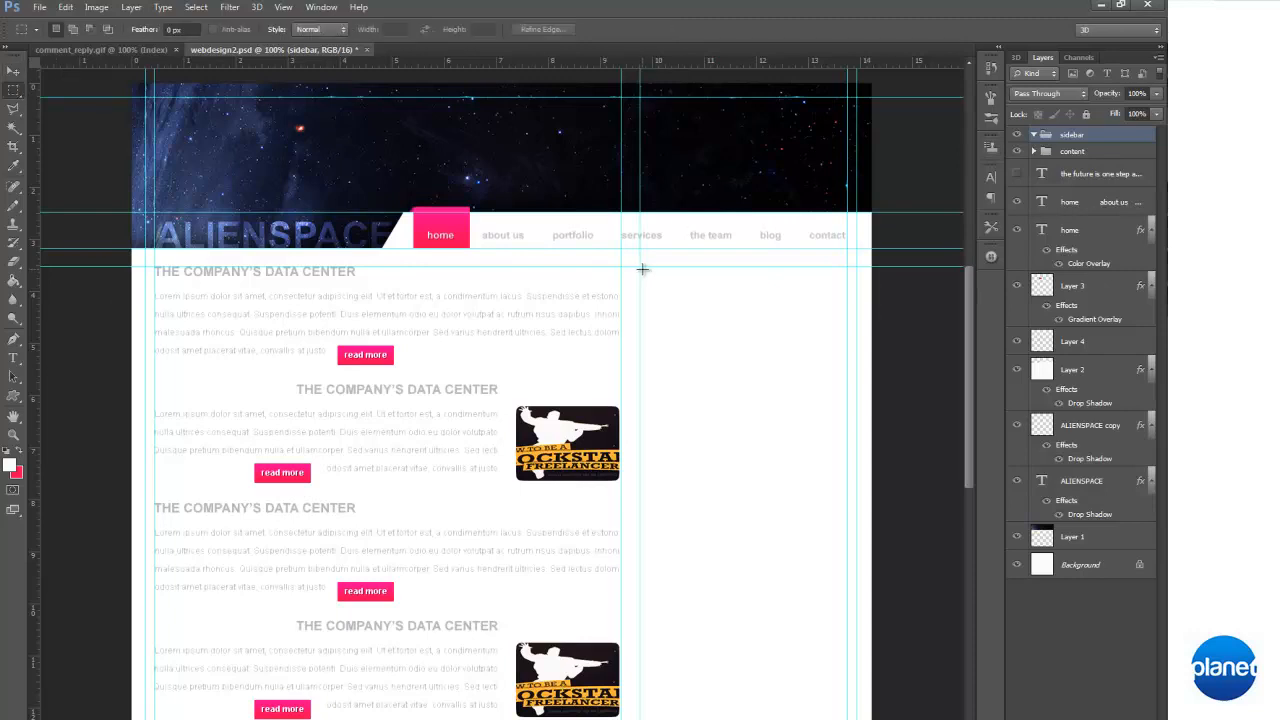
pyautogui.moveTo(706, 309); pyautogui.dragTo(848, 341)
# Open the images moo02.jpg, moo03.jpg and moo04.jpg from the "re" folder inside DTOP
pyautogui.click(39, 7)
pyautogui.click(66, 36)
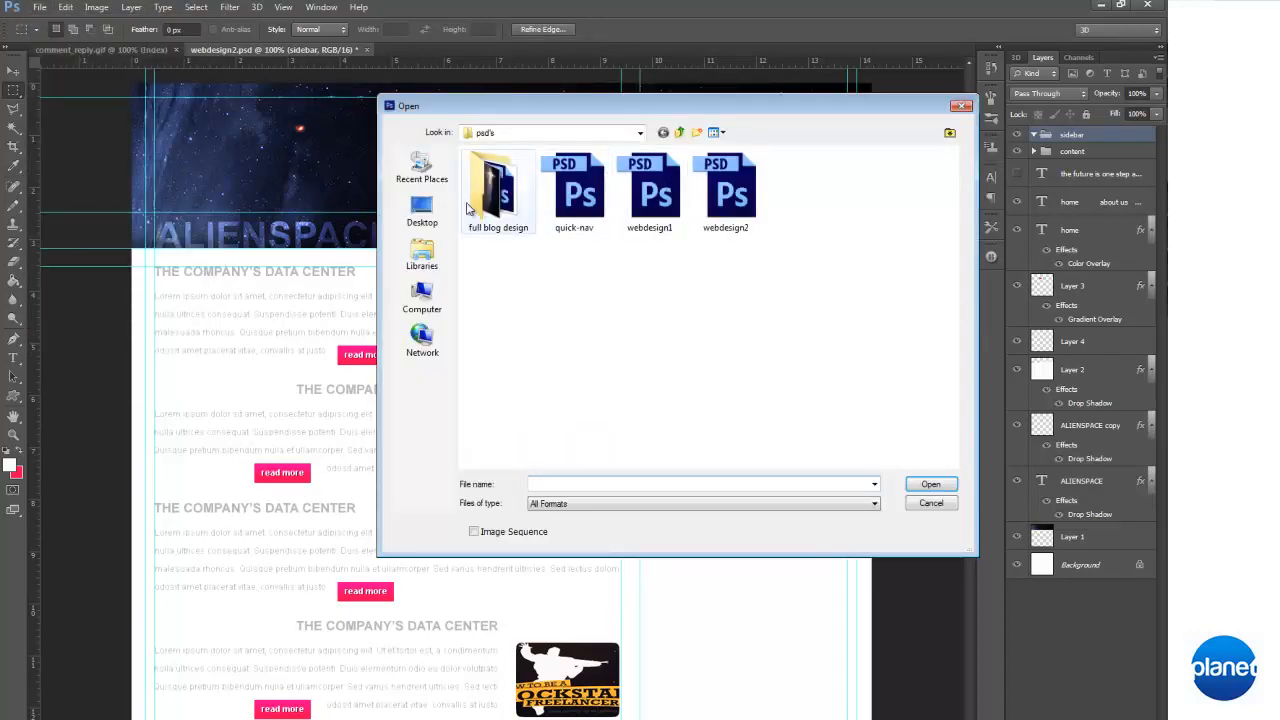
pyautogui.click(422, 210)
pyautogui.doubleClick(683, 273)
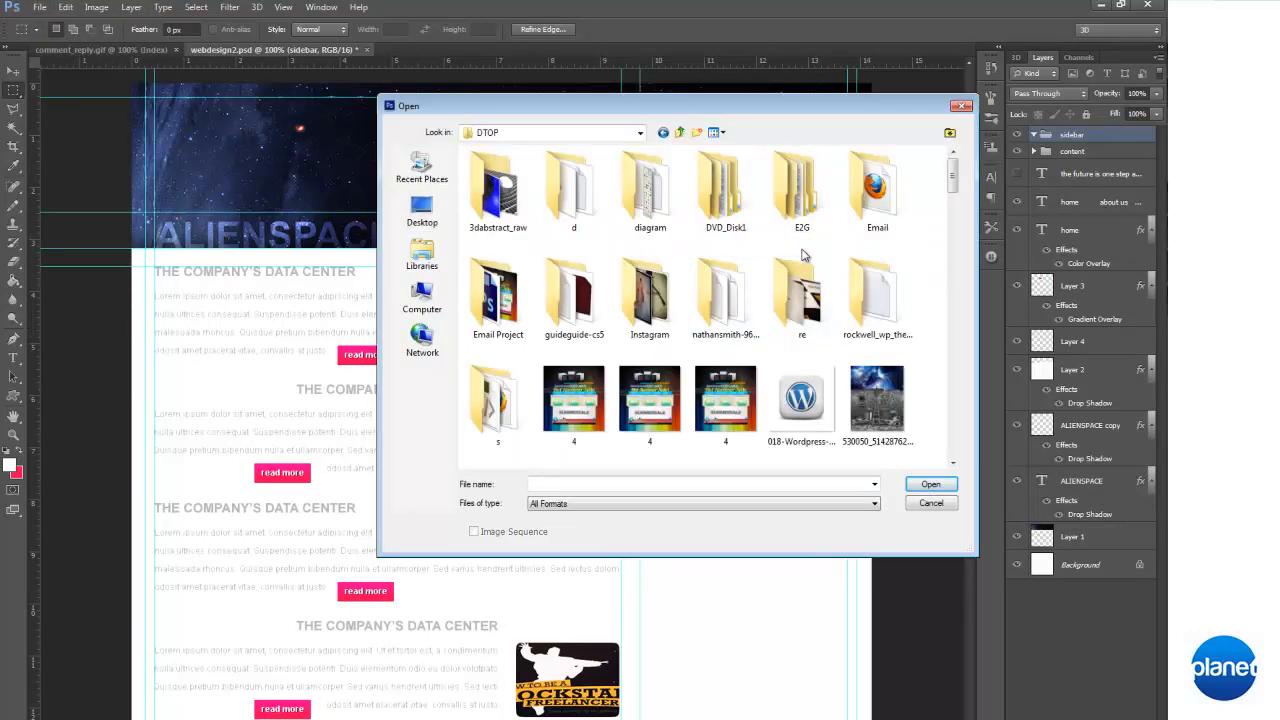
pyautogui.doubleClick(795, 306)
pyautogui.scroll(-5, 738, 307)
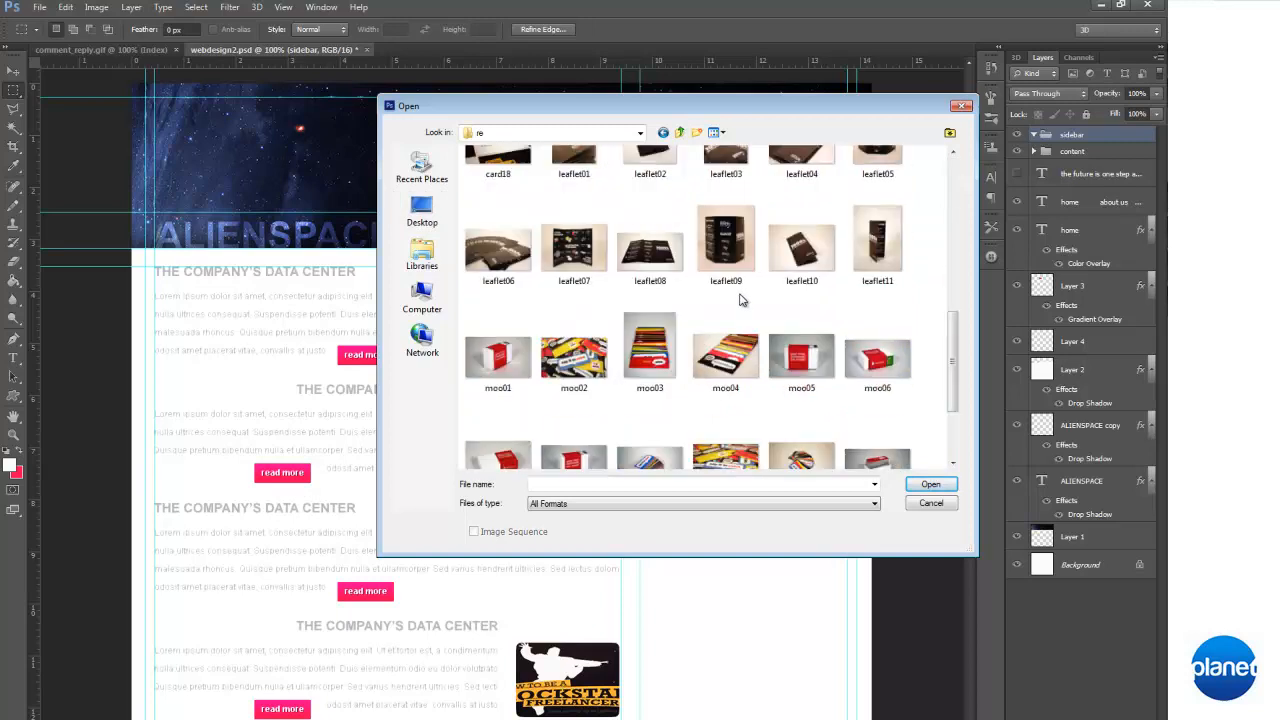
pyautogui.click(665, 340)
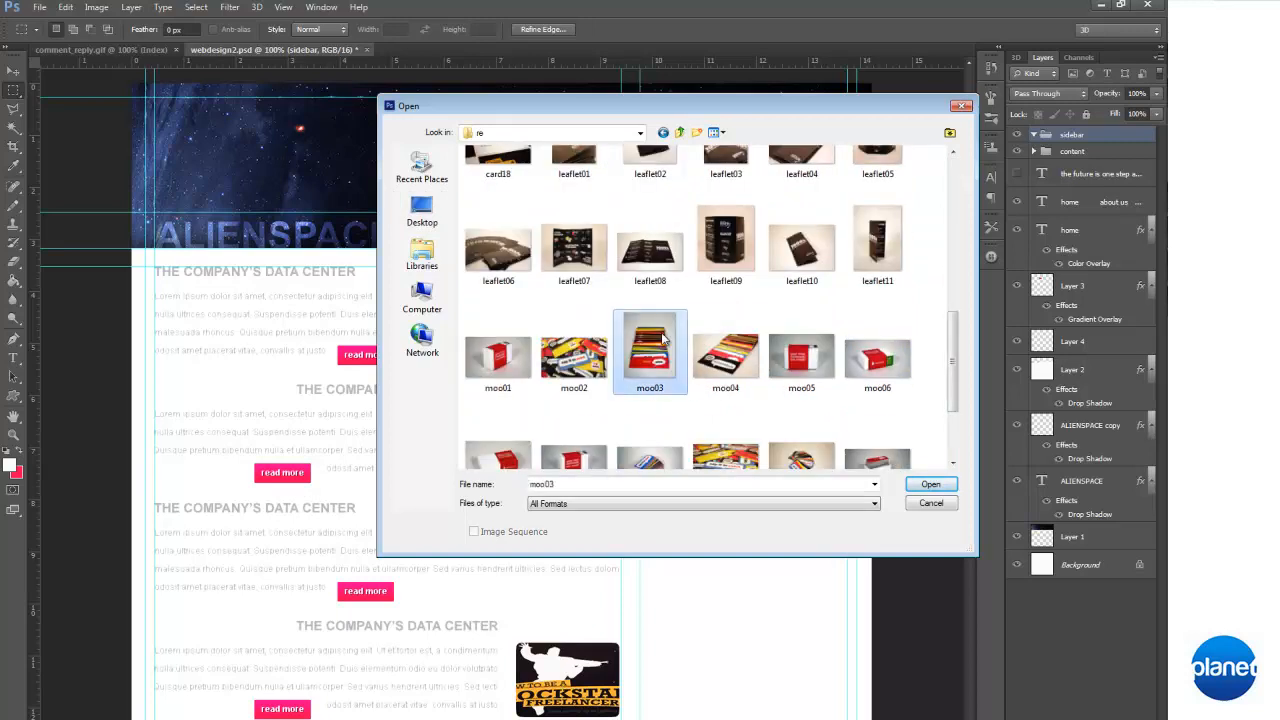
pyautogui.keyDown('ctrl'); pyautogui.click(742, 368); pyautogui.keyUp('ctrl')
pyautogui.keyDown('ctrl'); pyautogui.click(574, 362); pyautogui.keyUp('ctrl')
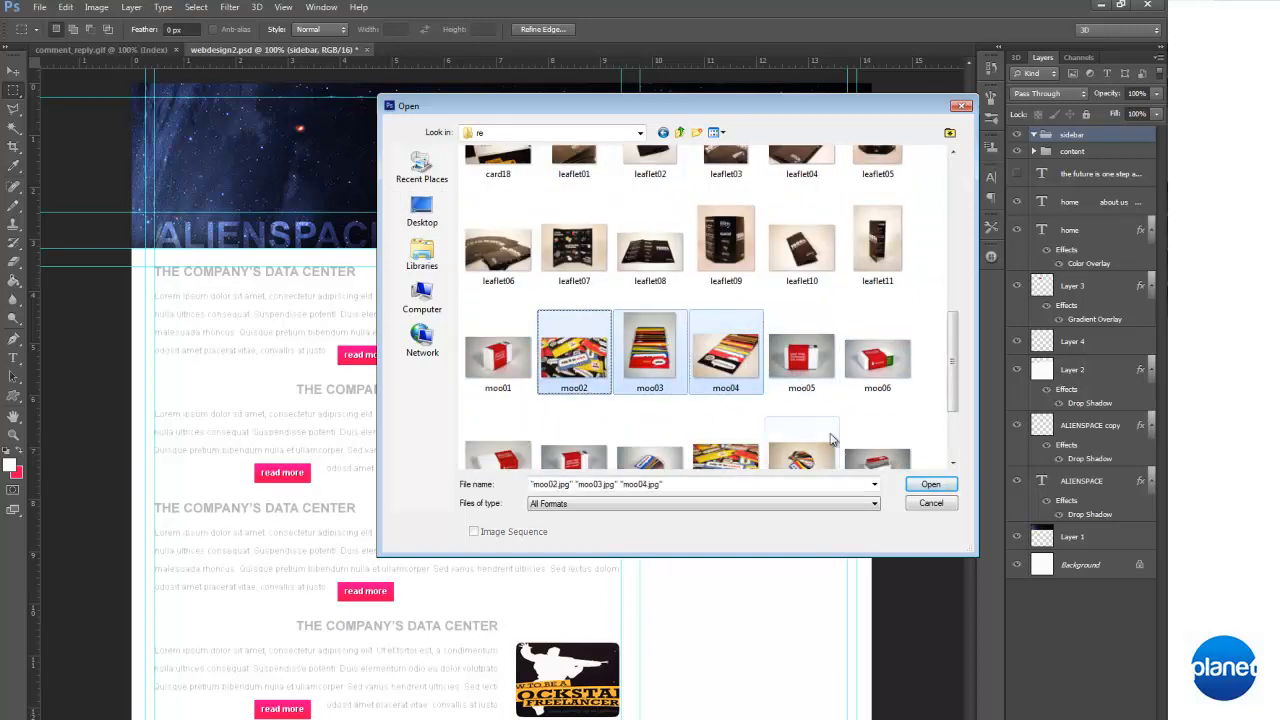
pyautogui.click(930, 484)
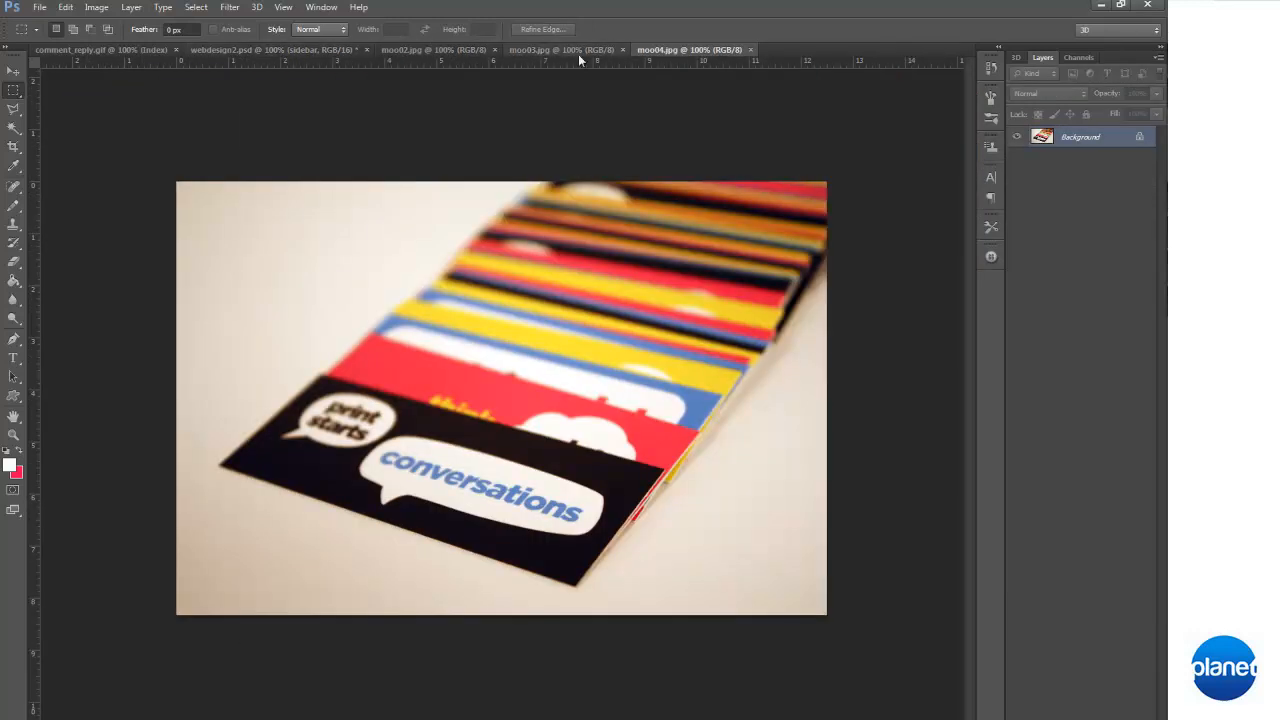
# Reduce the image size of moo04.jpg to about a third and scale down moo03.jpg as well
pyautogui.click(96, 7)
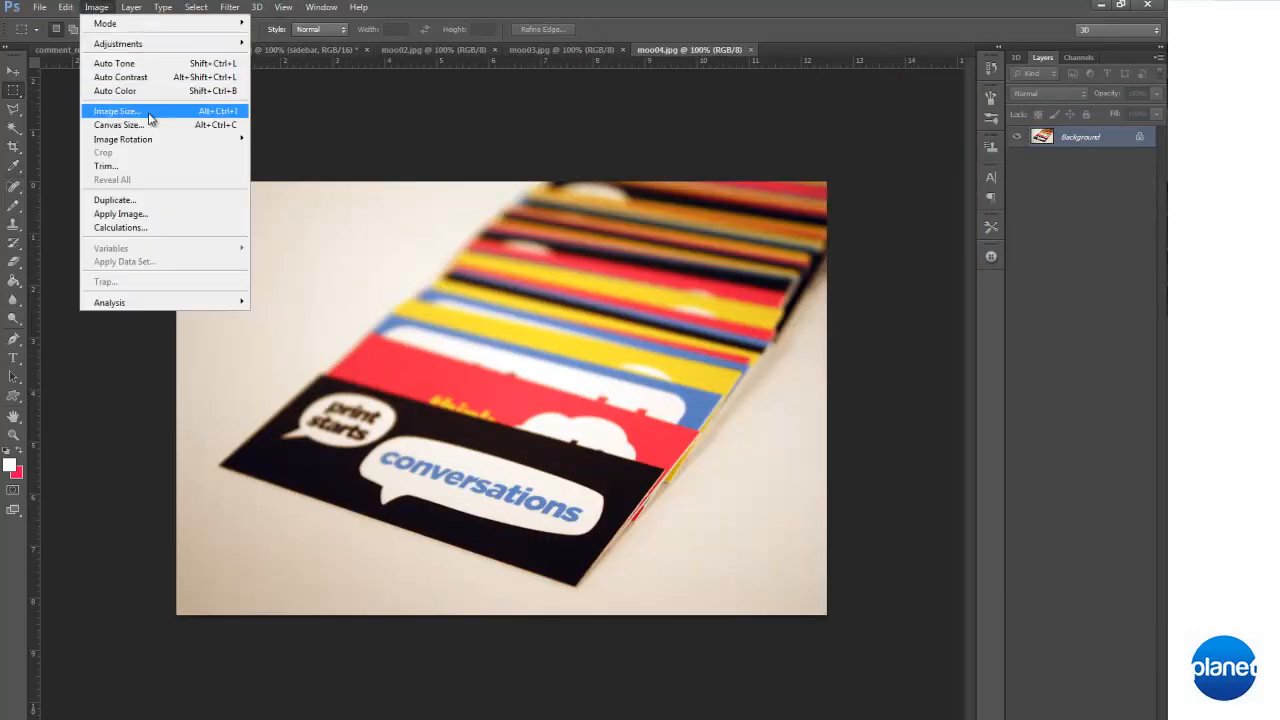
pyautogui.click(140, 113)
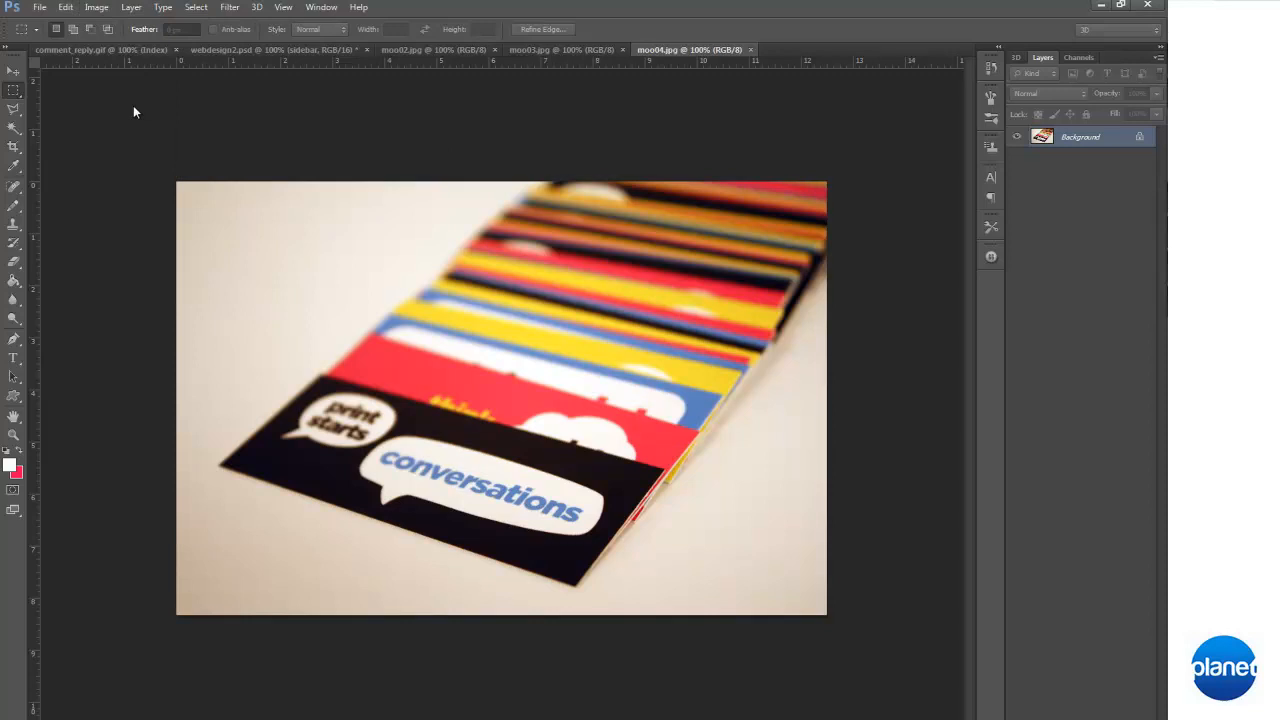
pyautogui.press('Return')
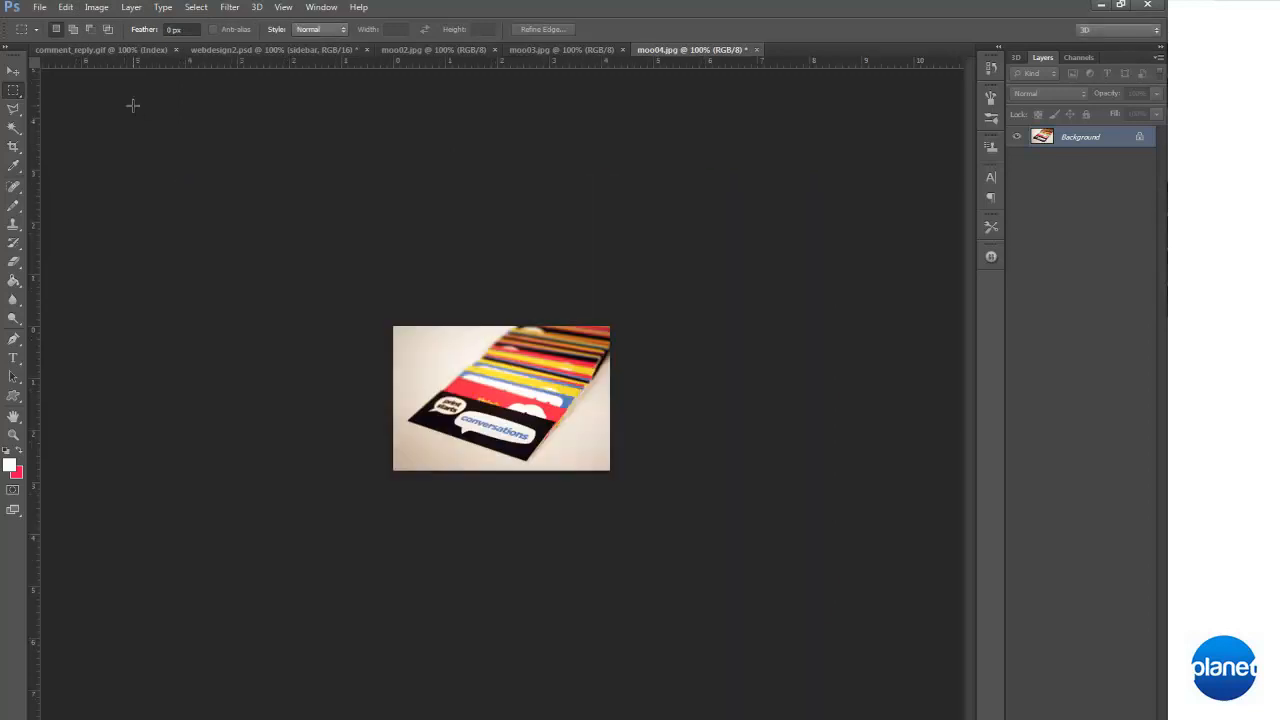
pyautogui.click(586, 50)
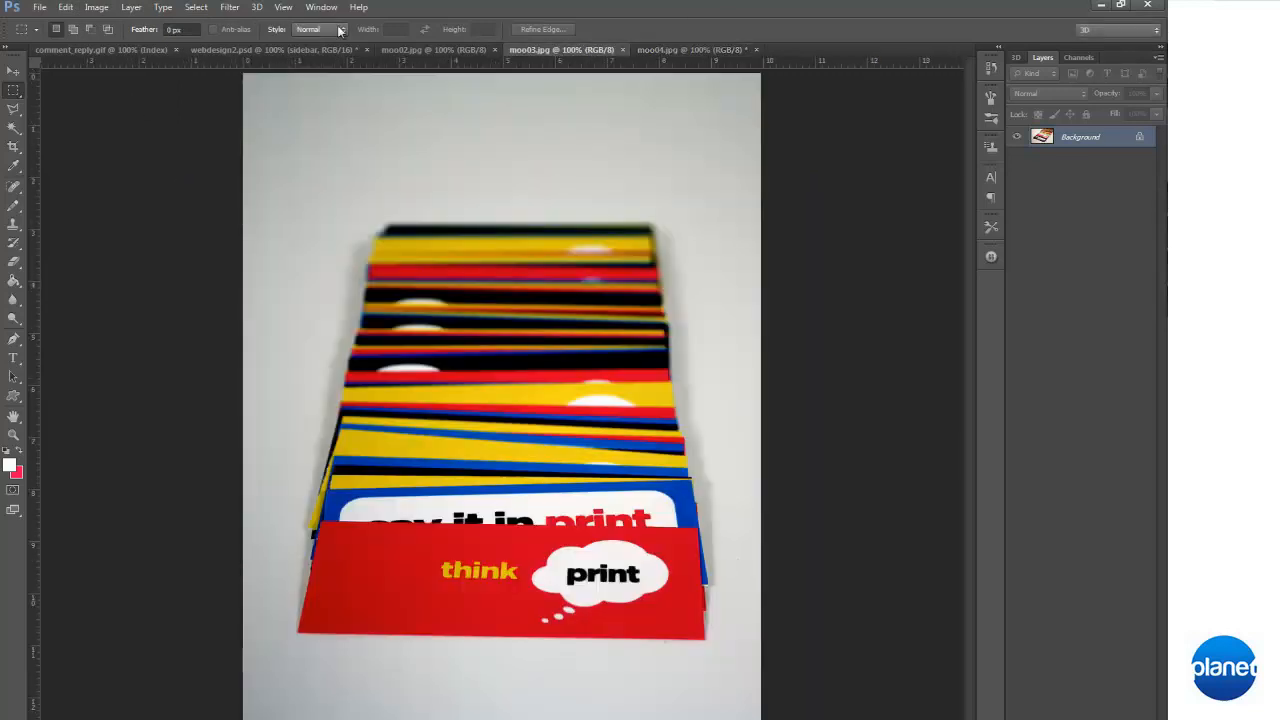
pyautogui.click(96, 7)
pyautogui.click(138, 113)
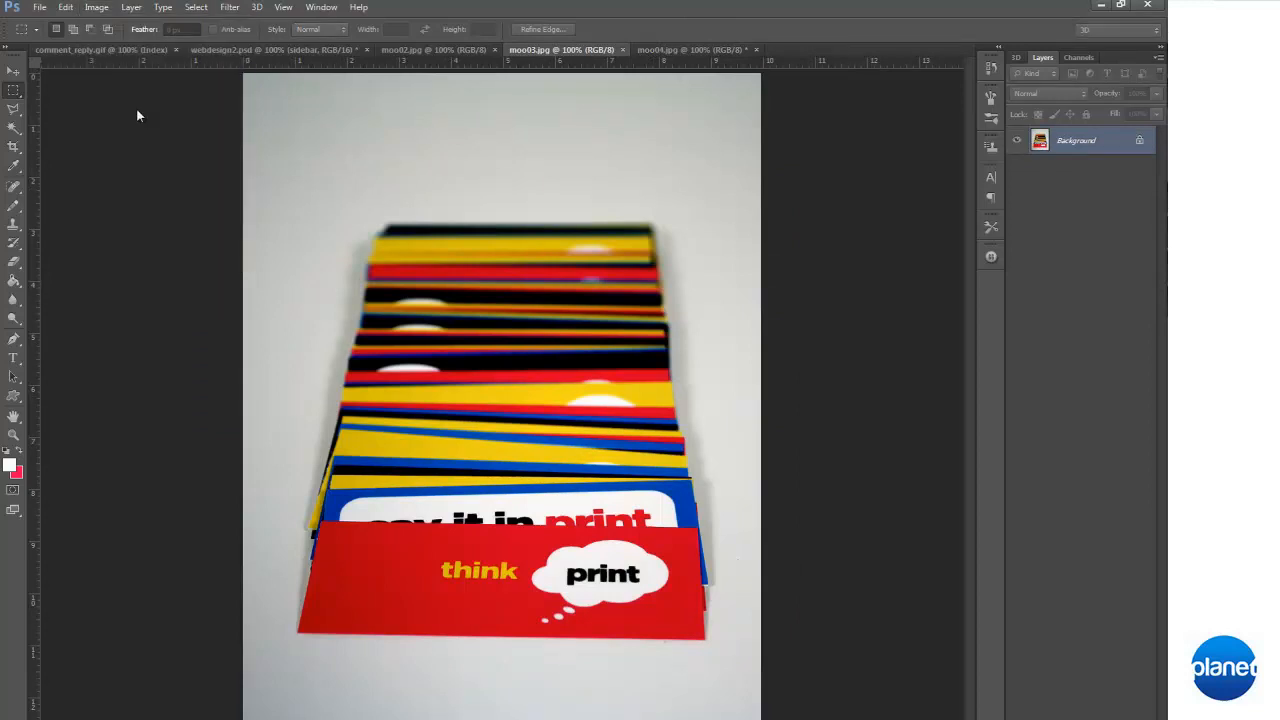
pyautogui.press('Return')
# Reduce the image size of moo02.jpg to about a third of its original width
pyautogui.click(314, 50)
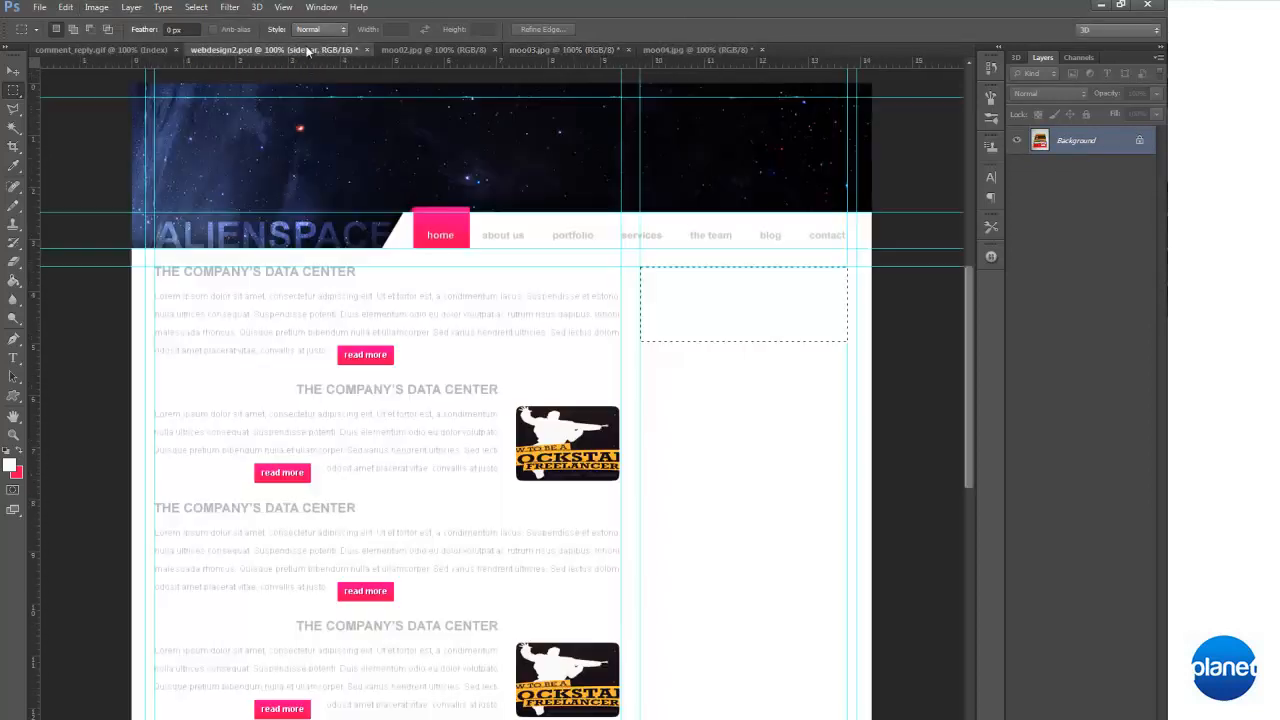
pyautogui.click(444, 50)
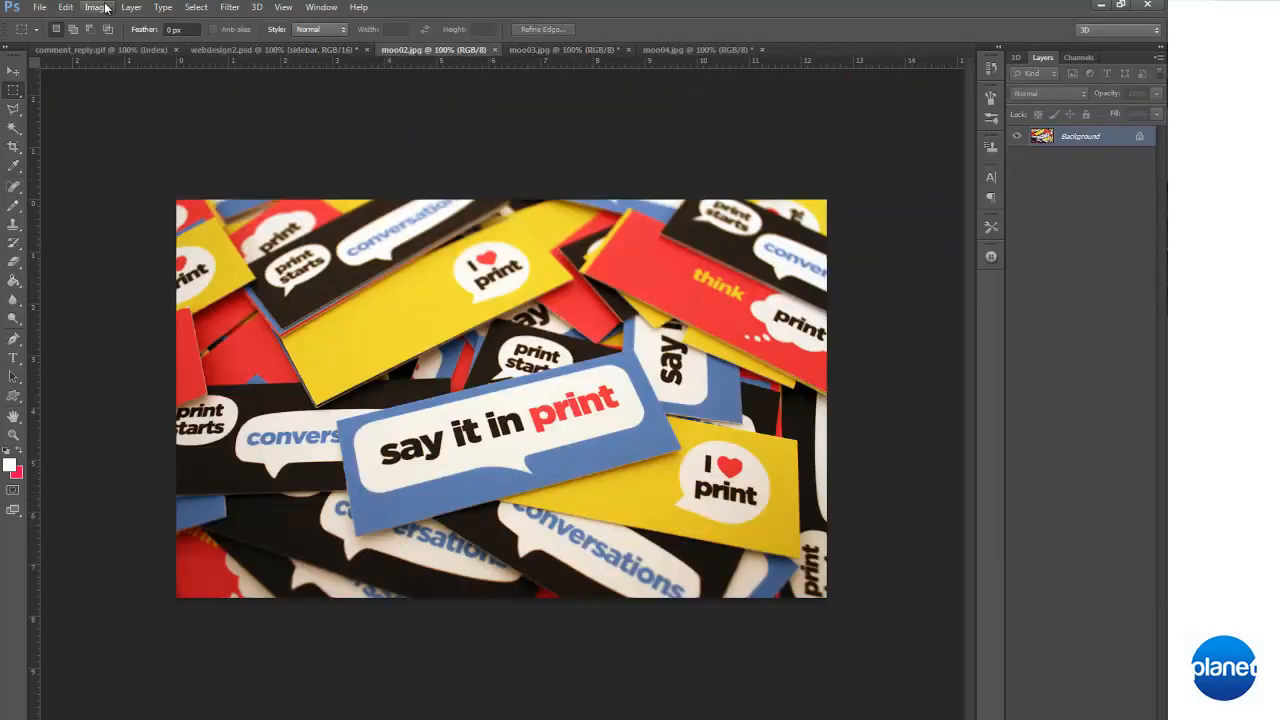
pyautogui.click(96, 7)
pyautogui.click(122, 111)
pyautogui.press('Return')
# Float moo02.jpg, transfer the banner selection onto it, and place the selected "say it in print" area between the sidebar guides in webdesign2.psd
pyautogui.rightClick(454, 51)
pyautogui.click(520, 101)
pyautogui.click(643, 263)
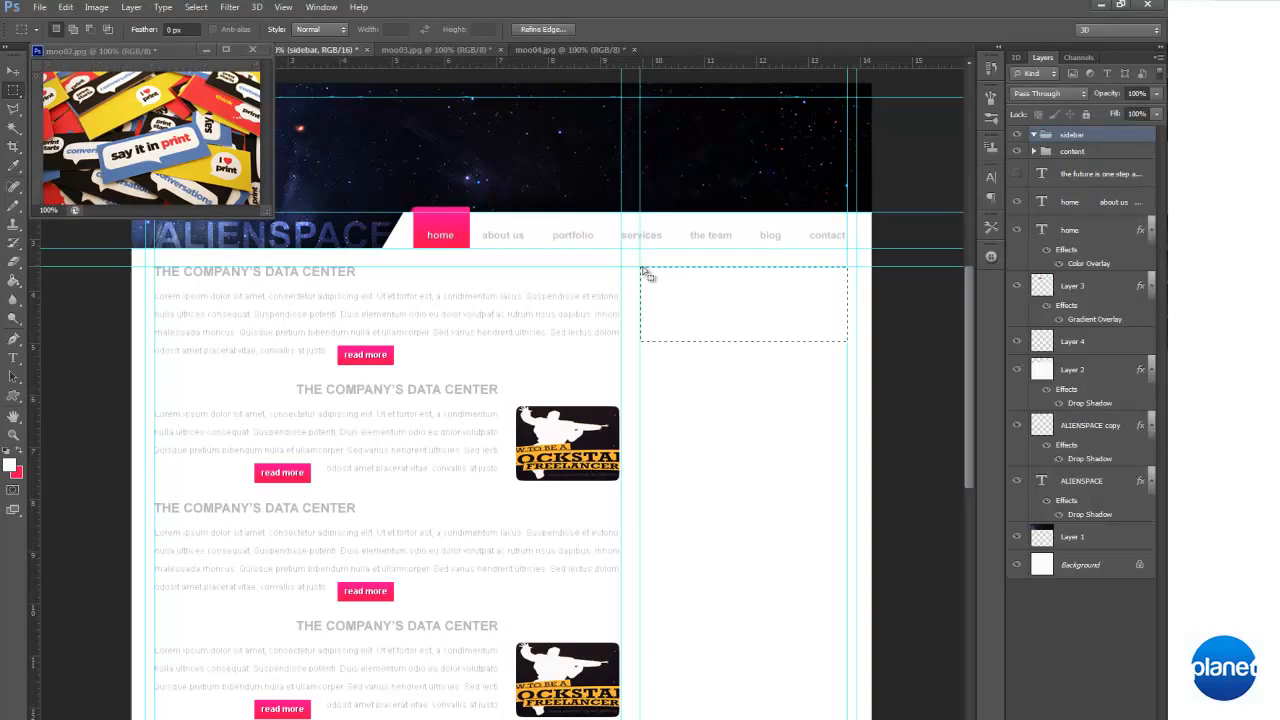
pyautogui.click(200, 168)
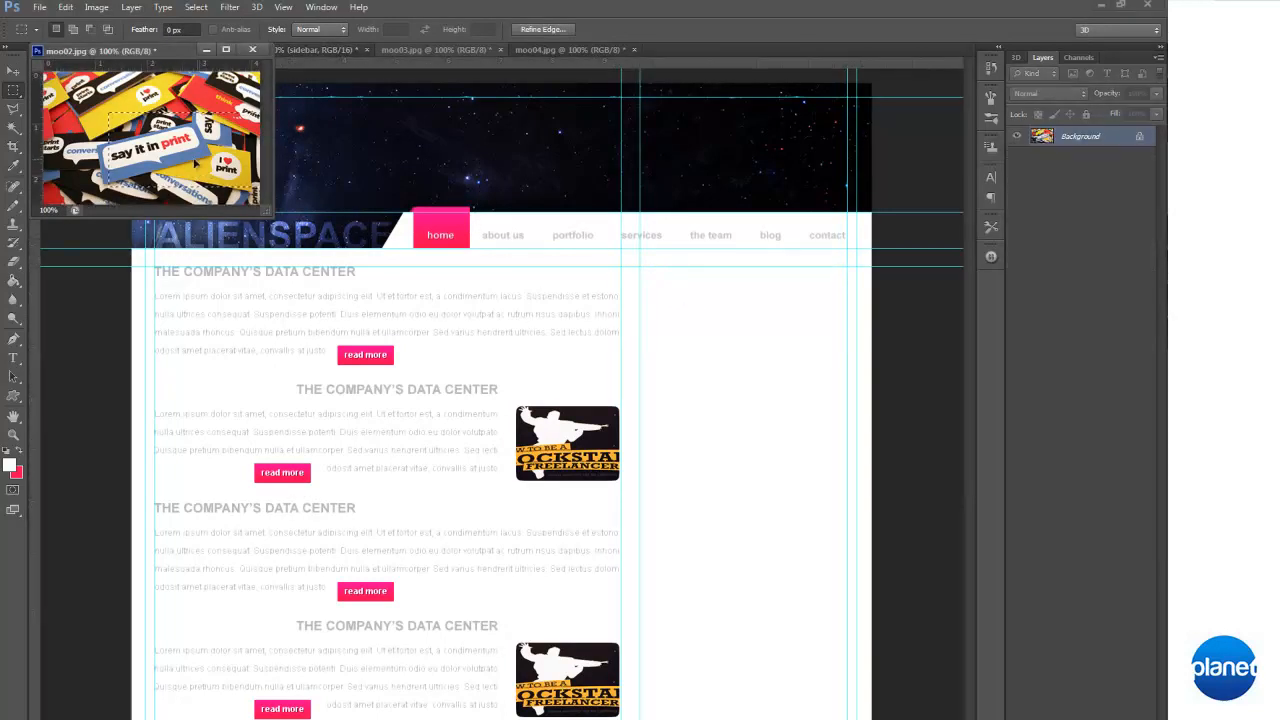
pyautogui.moveTo(140, 165); pyautogui.dragTo(828, 320)
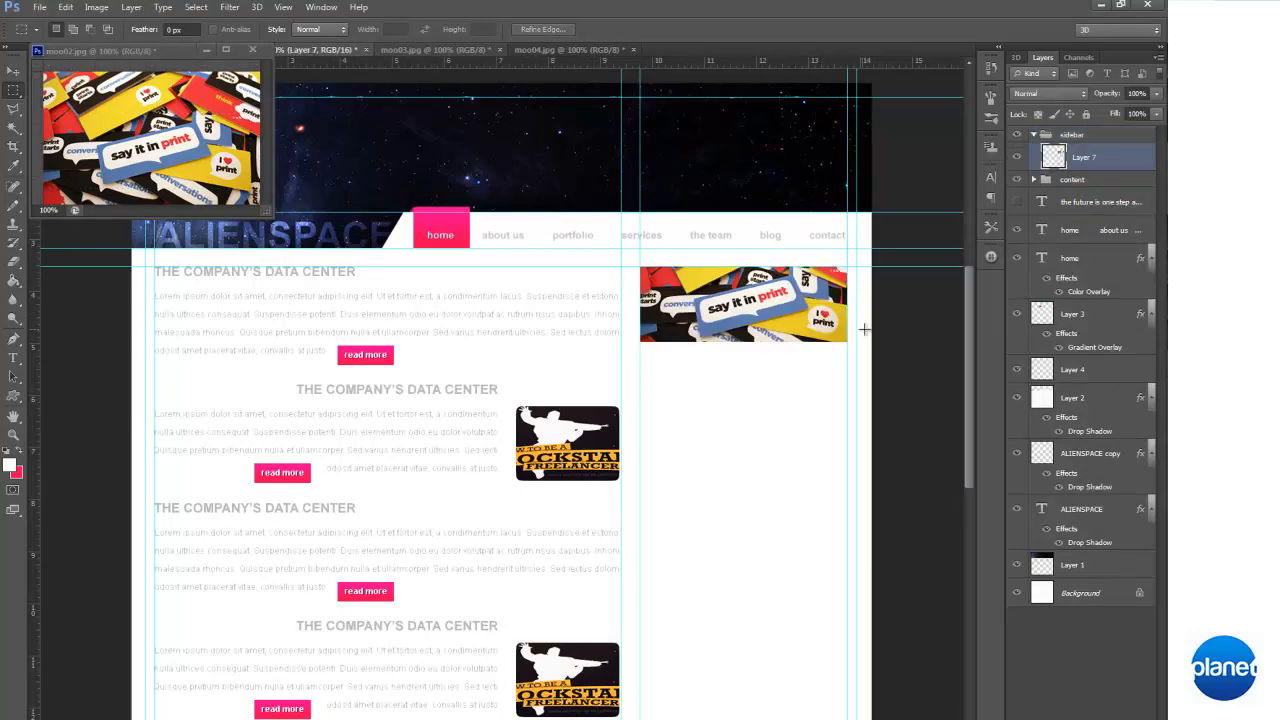
# Add an inner shadow to the sidebar banner layer with distance 0 px, size 10 px and slightly reduced opacity
pyautogui.doubleClick(1134, 164)
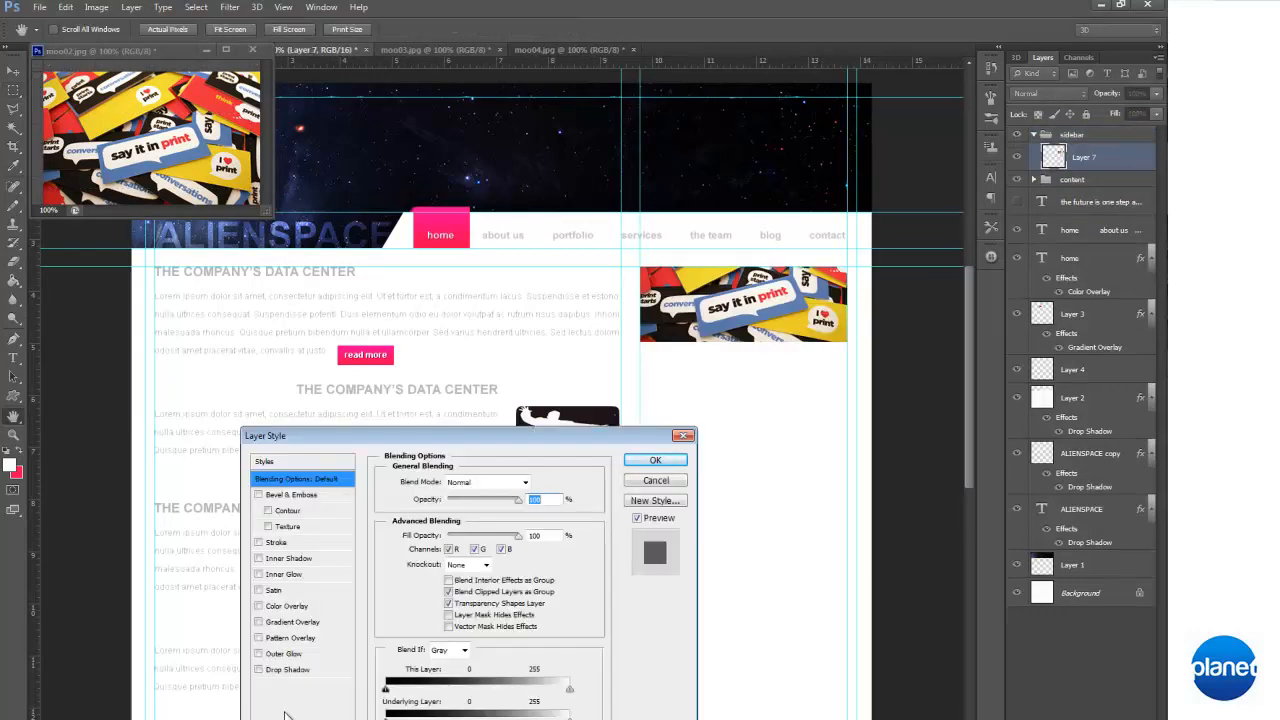
pyautogui.click(266, 558)
pyautogui.moveTo(491, 510); pyautogui.dragTo(556, 508)
pyautogui.click(543, 486)
pyautogui.moveTo(705, 430); pyautogui.dragTo(750, 456)
pyautogui.click(998, 262)
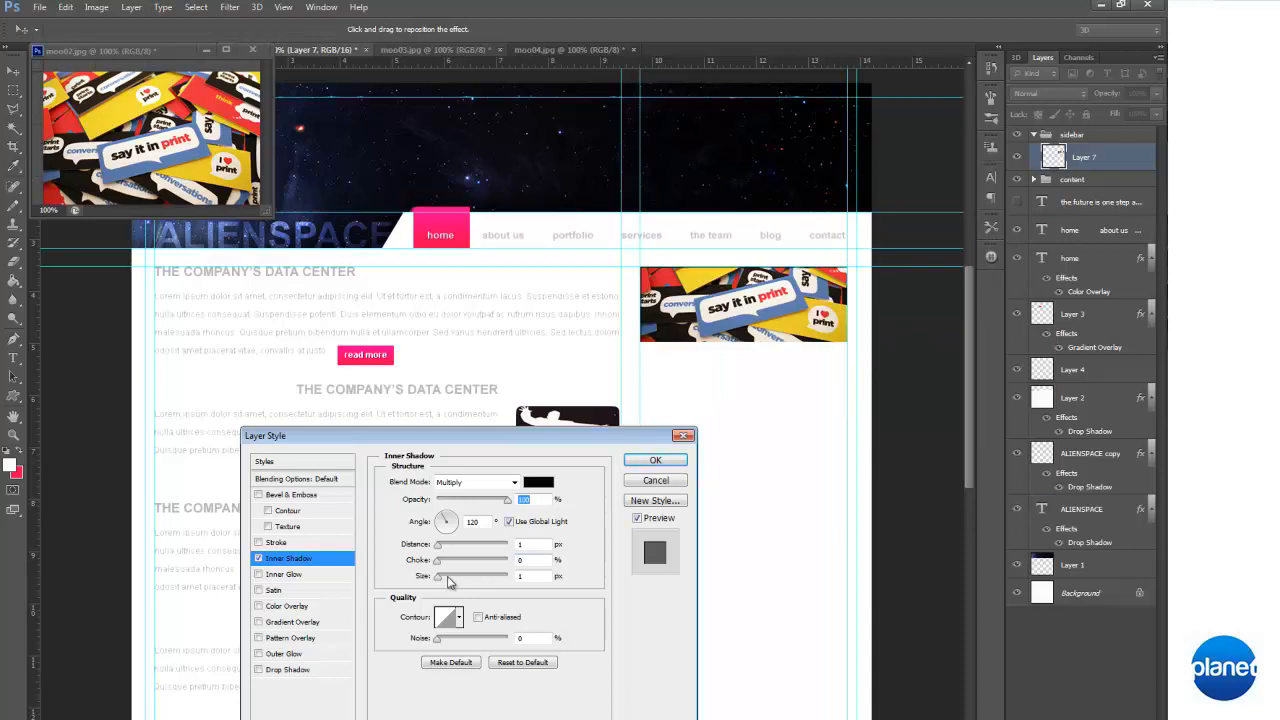
pyautogui.moveTo(438, 577); pyautogui.dragTo(443, 577)
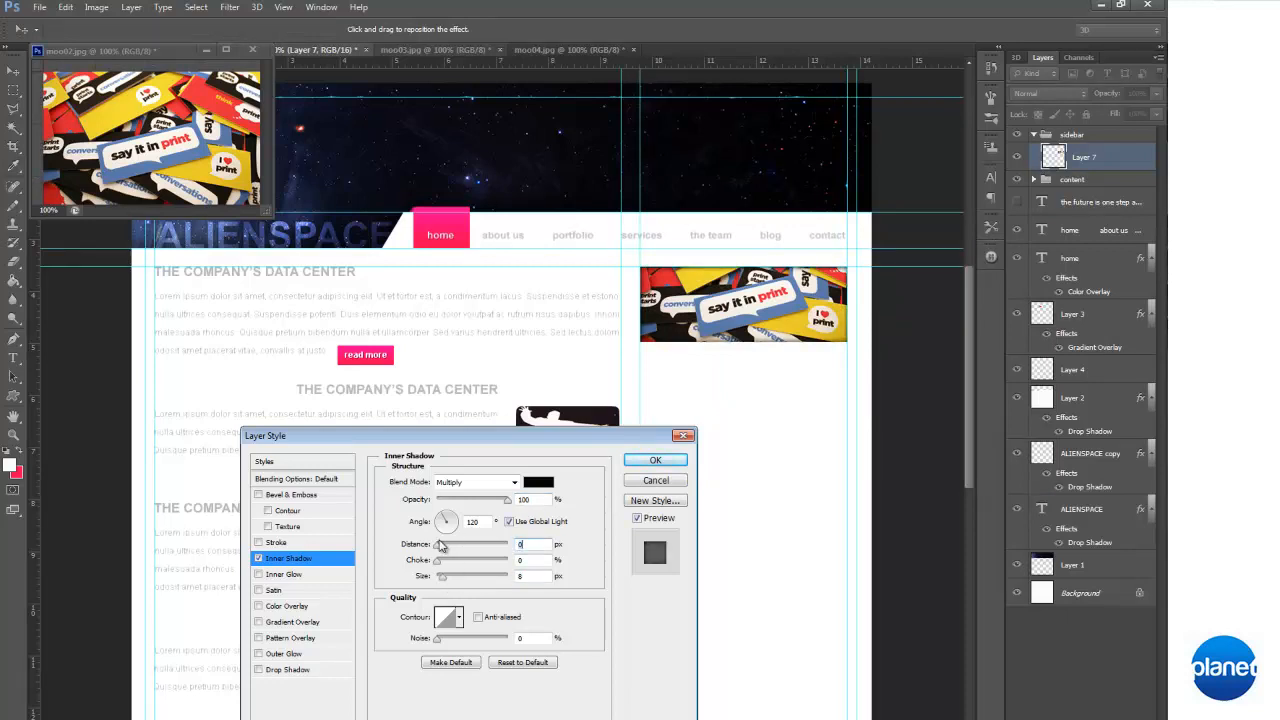
pyautogui.click(443, 579)
pyautogui.click(505, 500)
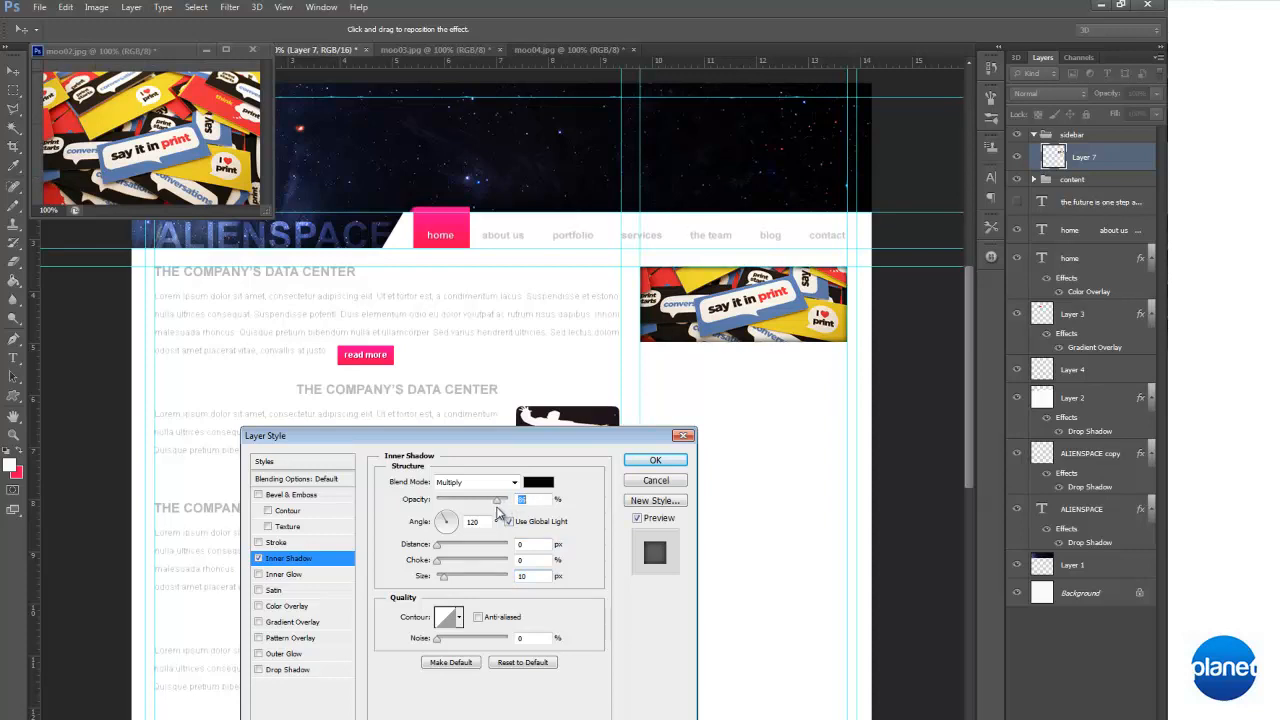
pyautogui.click(655, 460)
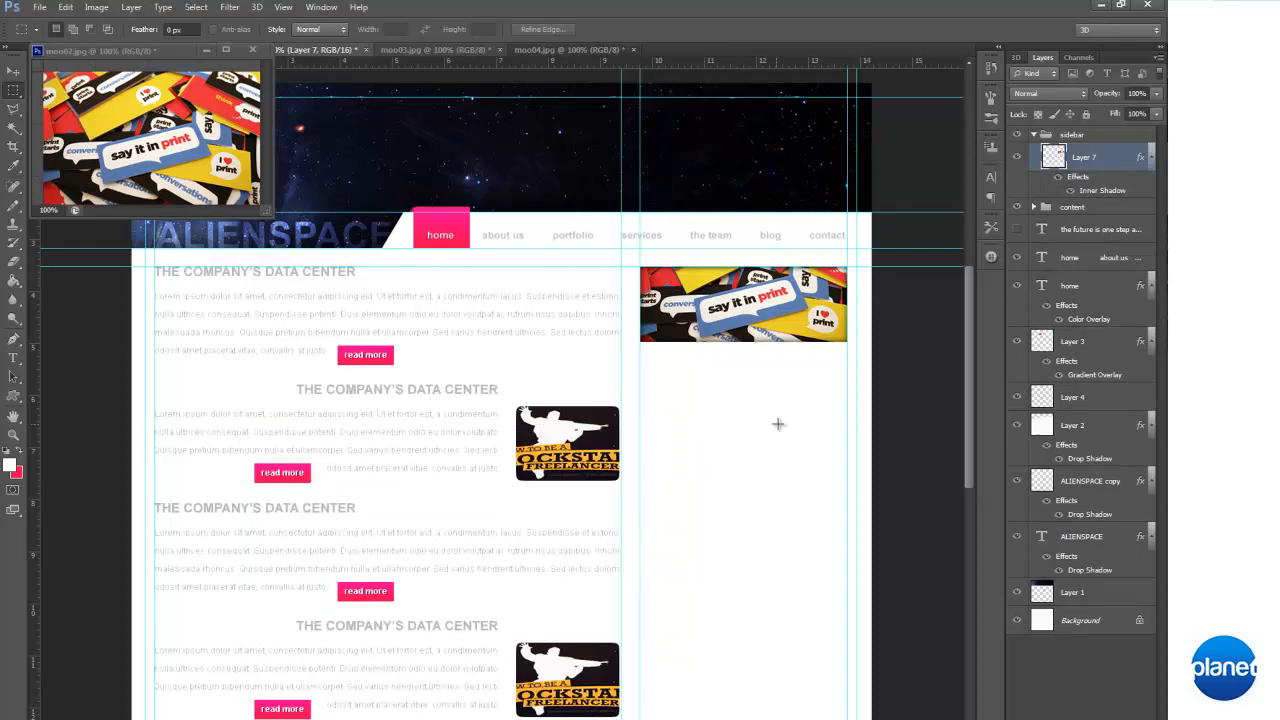
# Close moo02.jpg without saving its changes
pyautogui.rightClick(1116, 156)
pyautogui.doubleClick(154, 48)
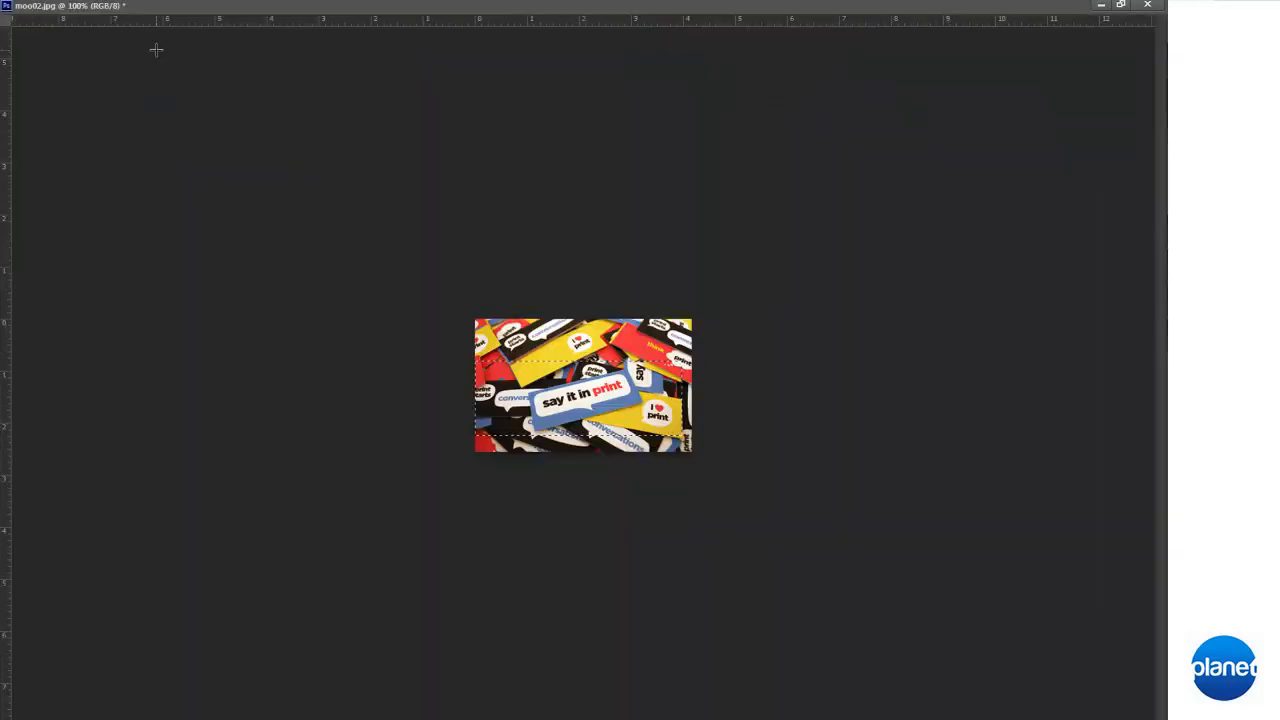
pyautogui.click(1147, 5)
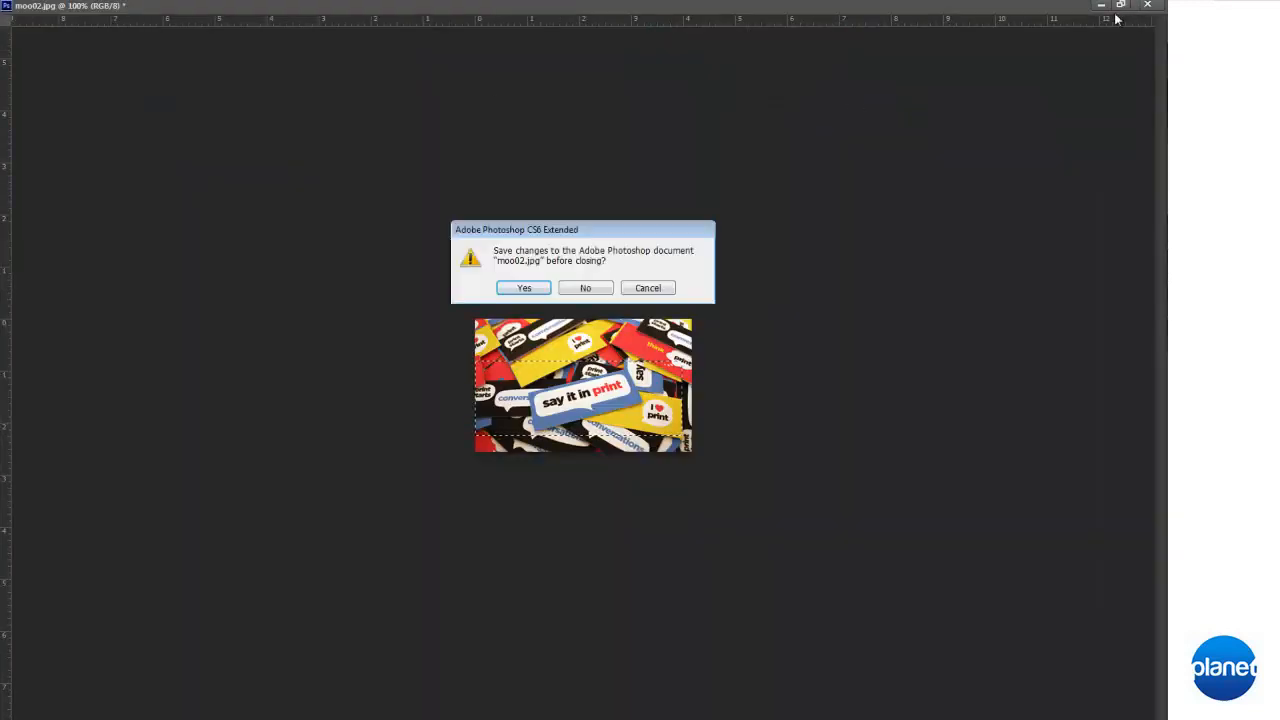
pyautogui.click(585, 287)
# Float moo03.jpg, load the existing sidebar banner's outline as a selection, and transfer that selection over the red "think print" card in moo03.jpg
pyautogui.rightClick(456, 50)
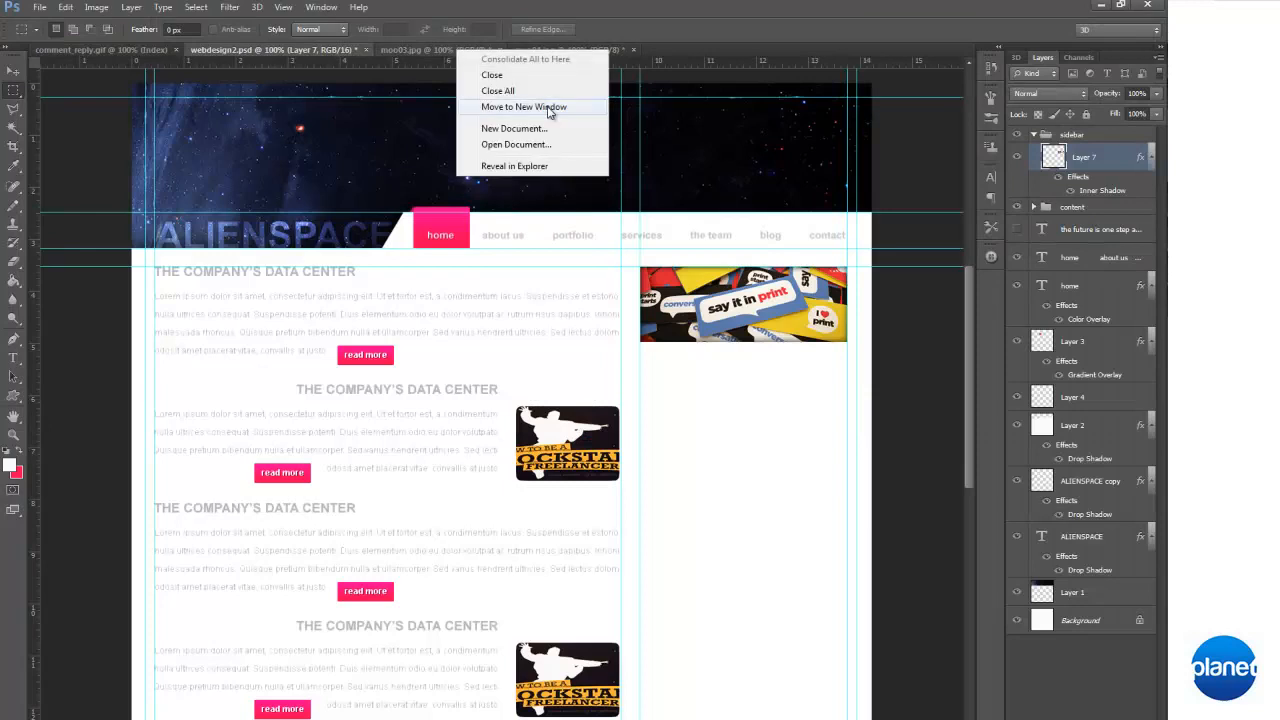
pyautogui.click(478, 113)
pyautogui.click(545, 366)
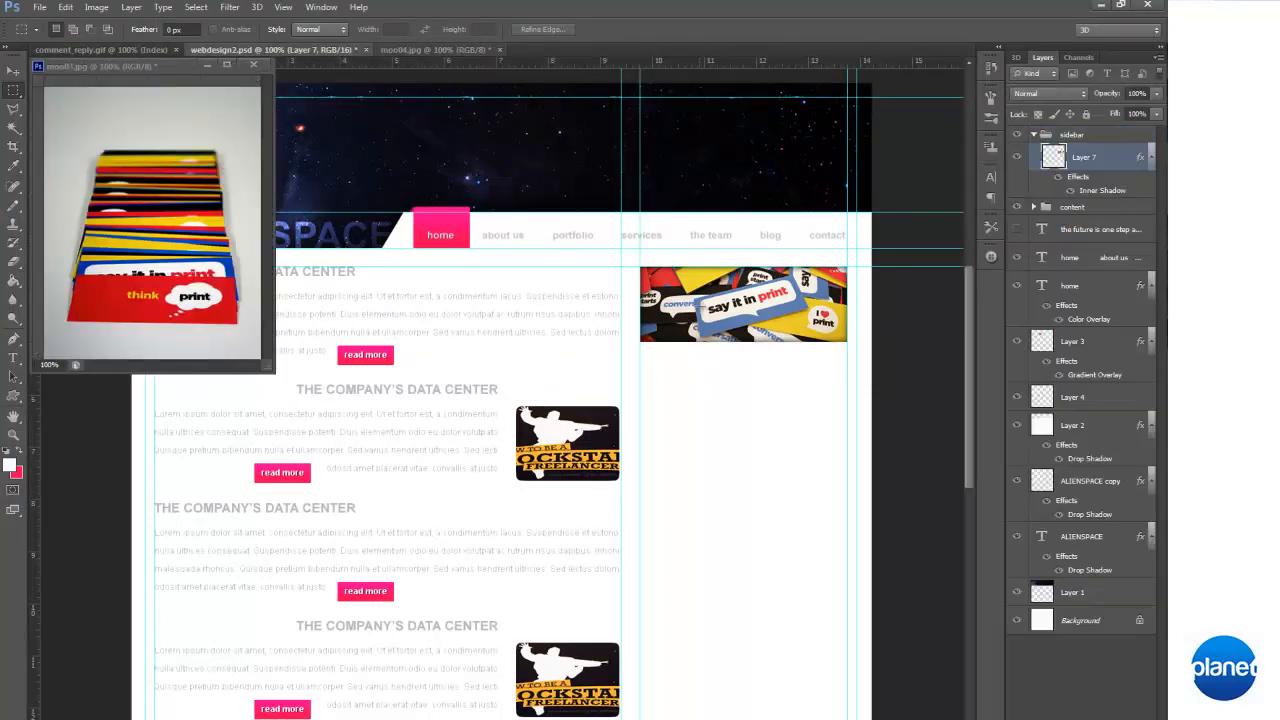
pyautogui.click(195, 7)
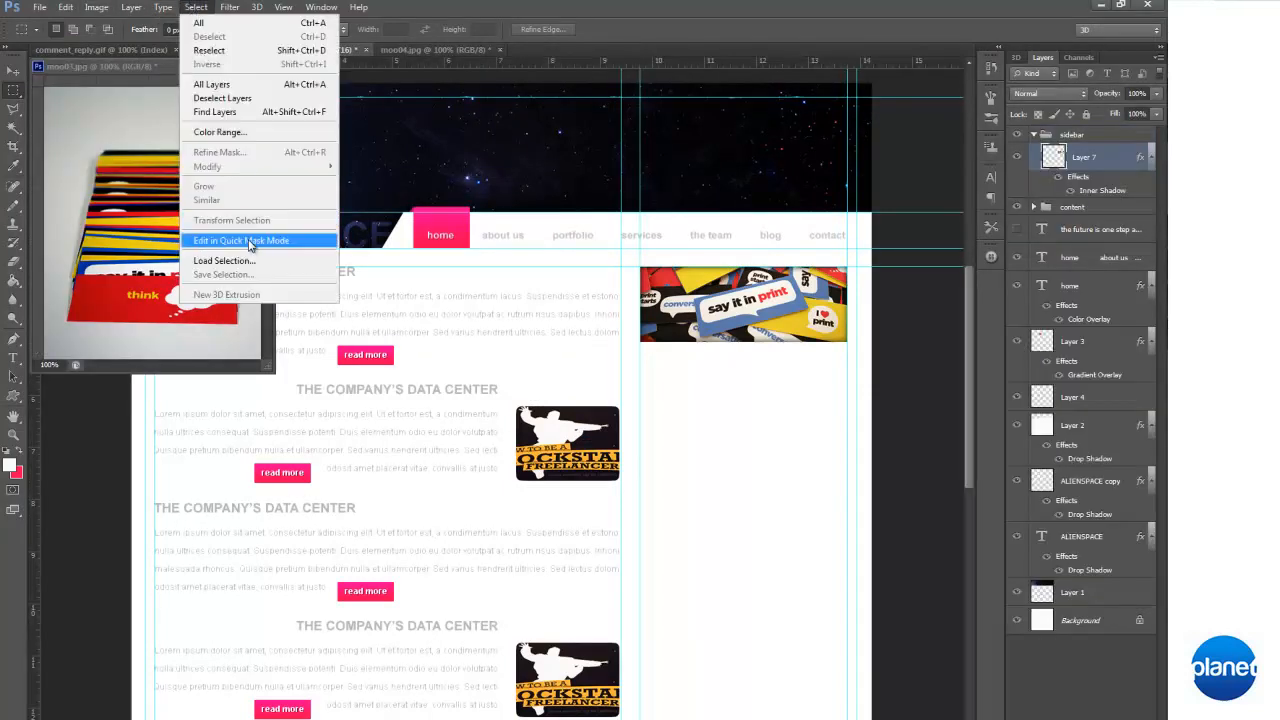
pyautogui.click(230, 243)
pyautogui.click(658, 260)
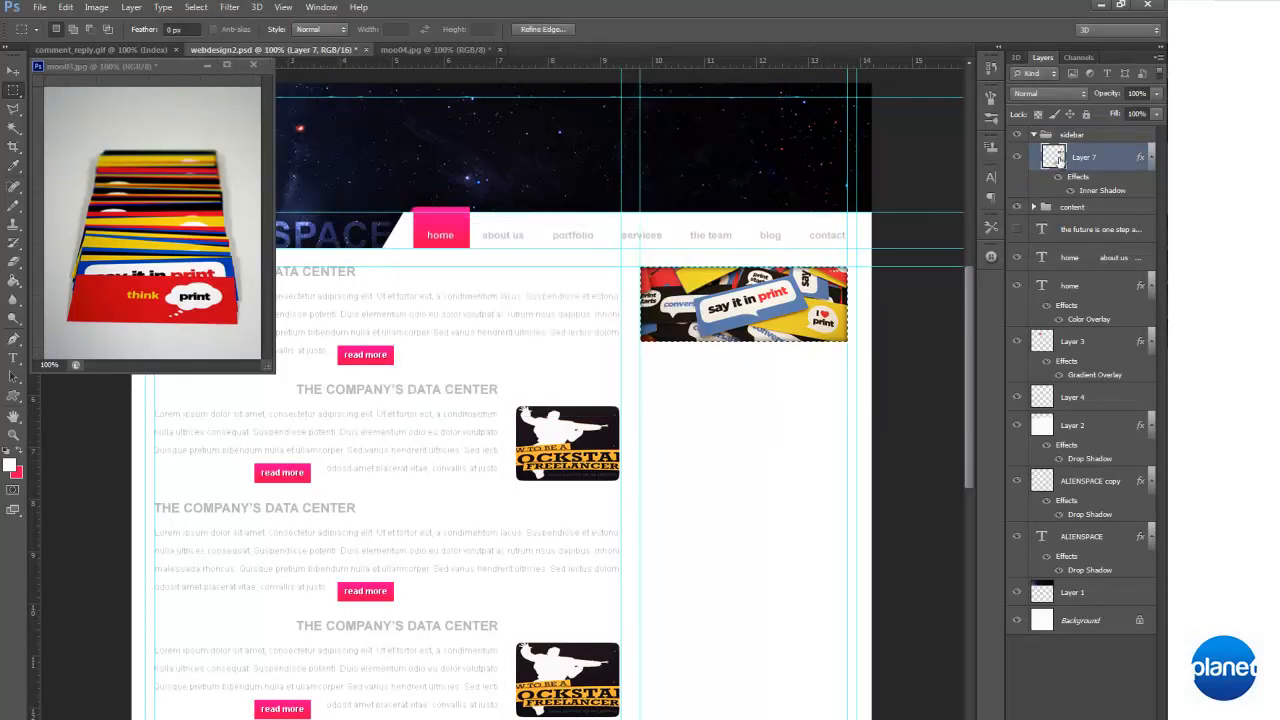
pyautogui.moveTo(738, 294); pyautogui.dragTo(174, 287)
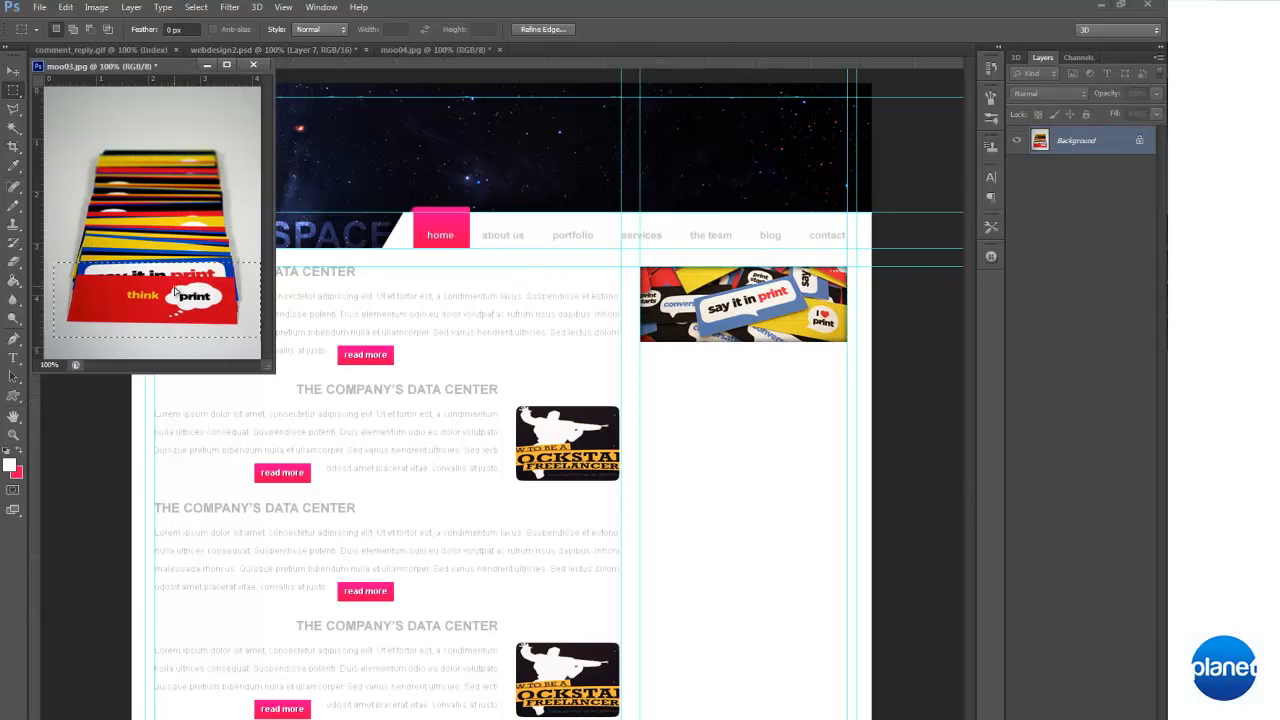
# Paste the selected "think print" area into webdesign2.psd as a new layer and align it between the sidebar guides beneath the first banner
pyautogui.click(791, 429)
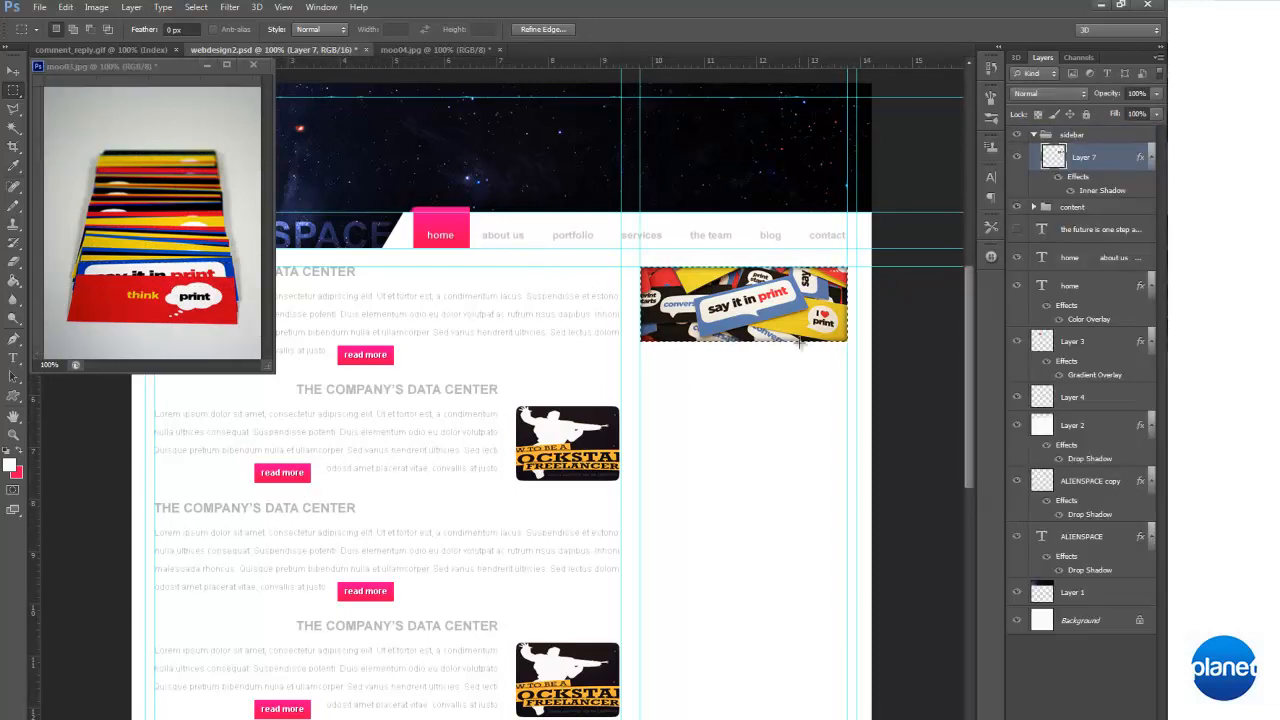
pyautogui.hotkey('ctrl', 'v')
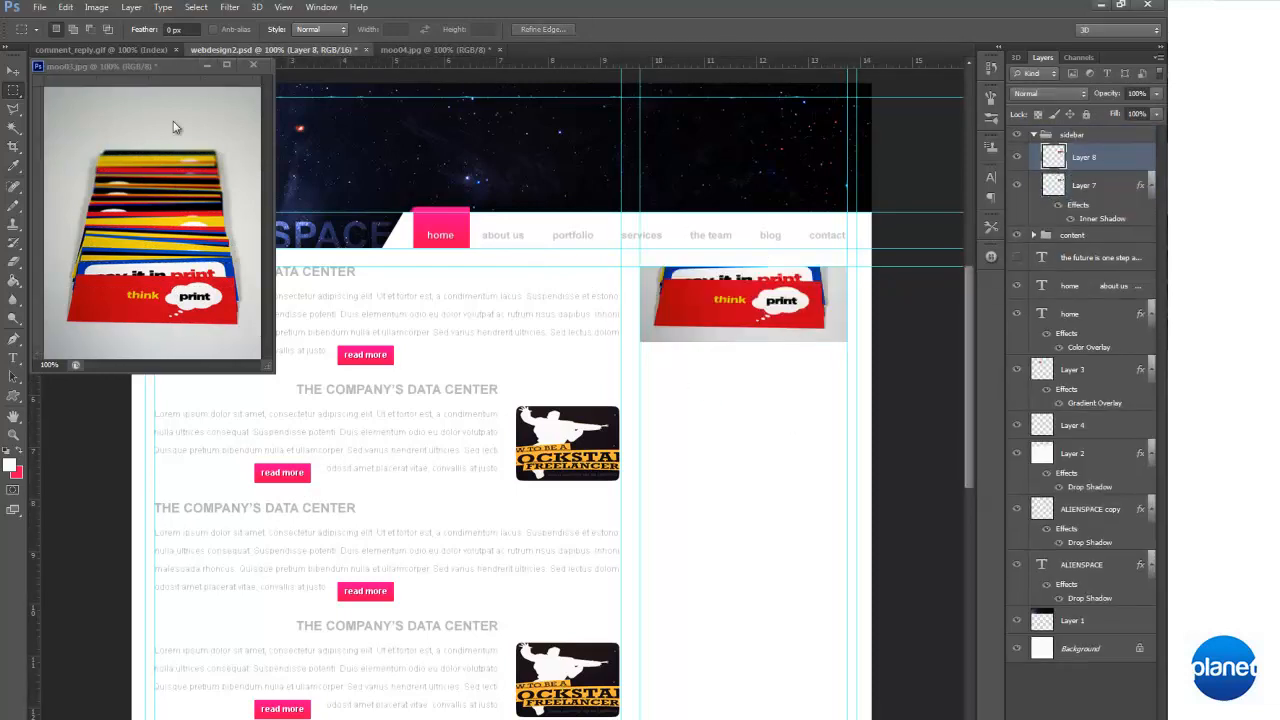
pyautogui.click(13, 70)
pyautogui.moveTo(677, 351); pyautogui.dragTo(709, 423)
pyautogui.press('Up')
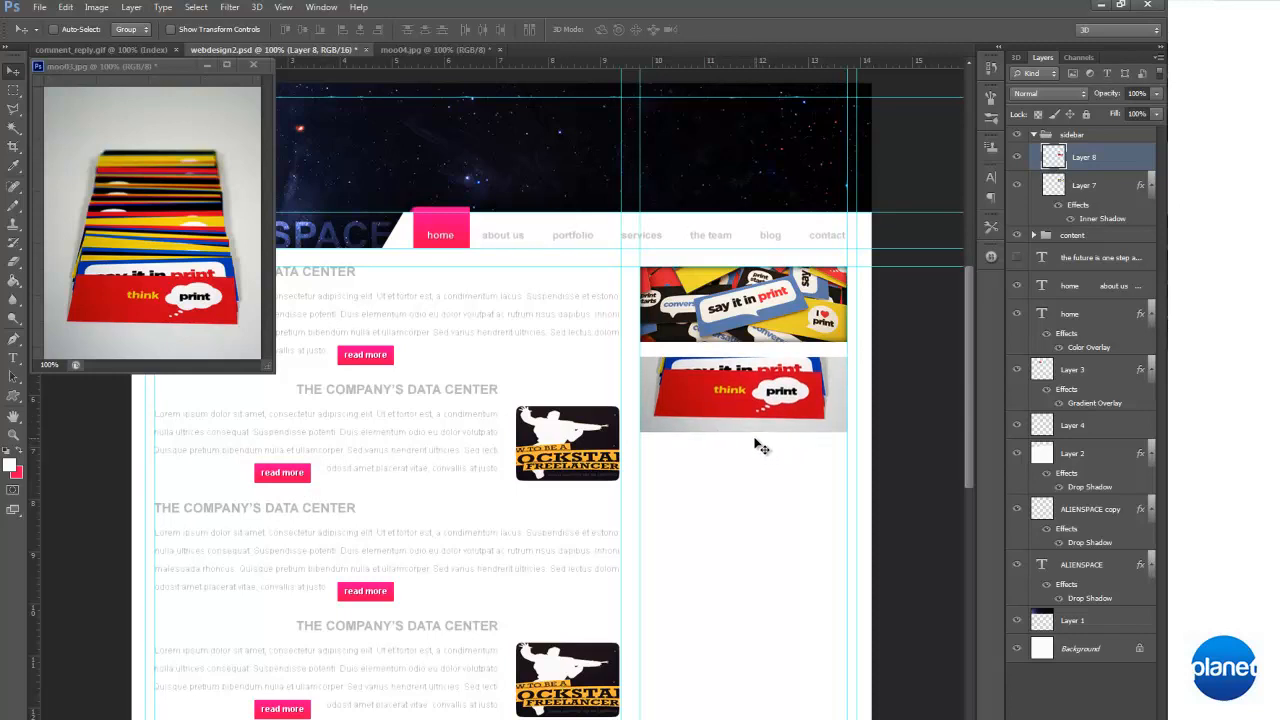
pyautogui.press('Down')
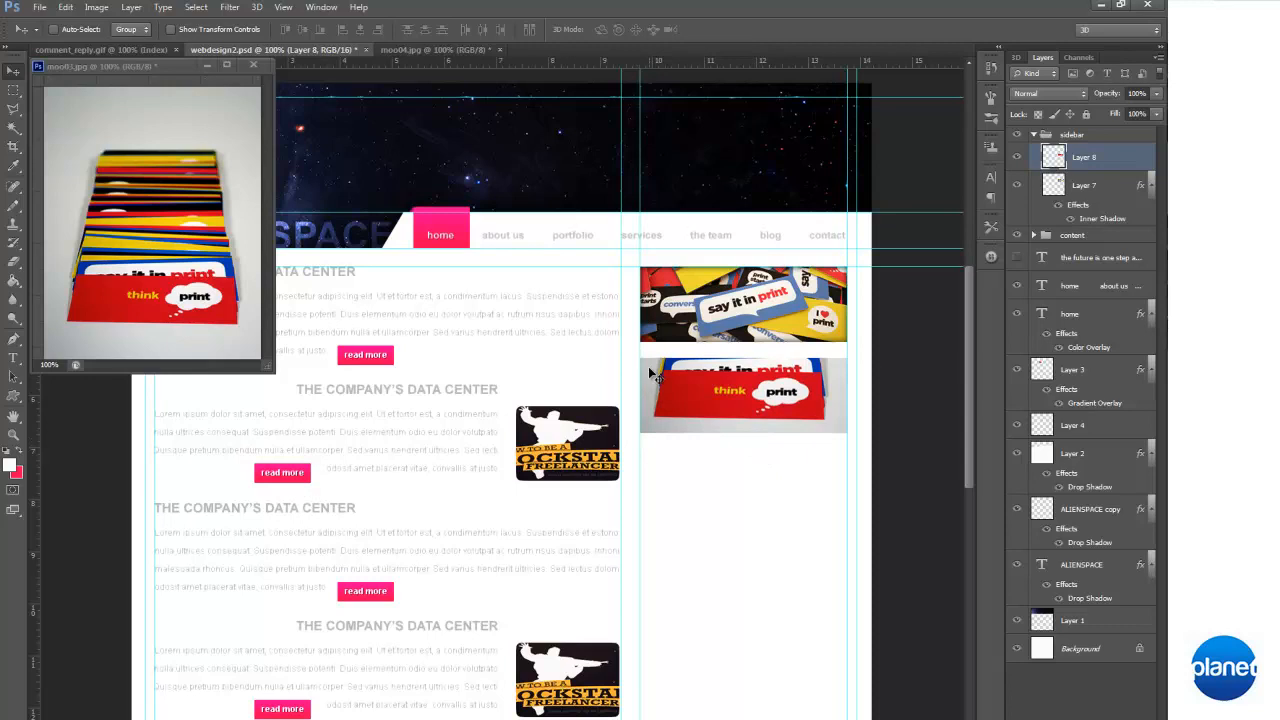
pyautogui.press('Down')
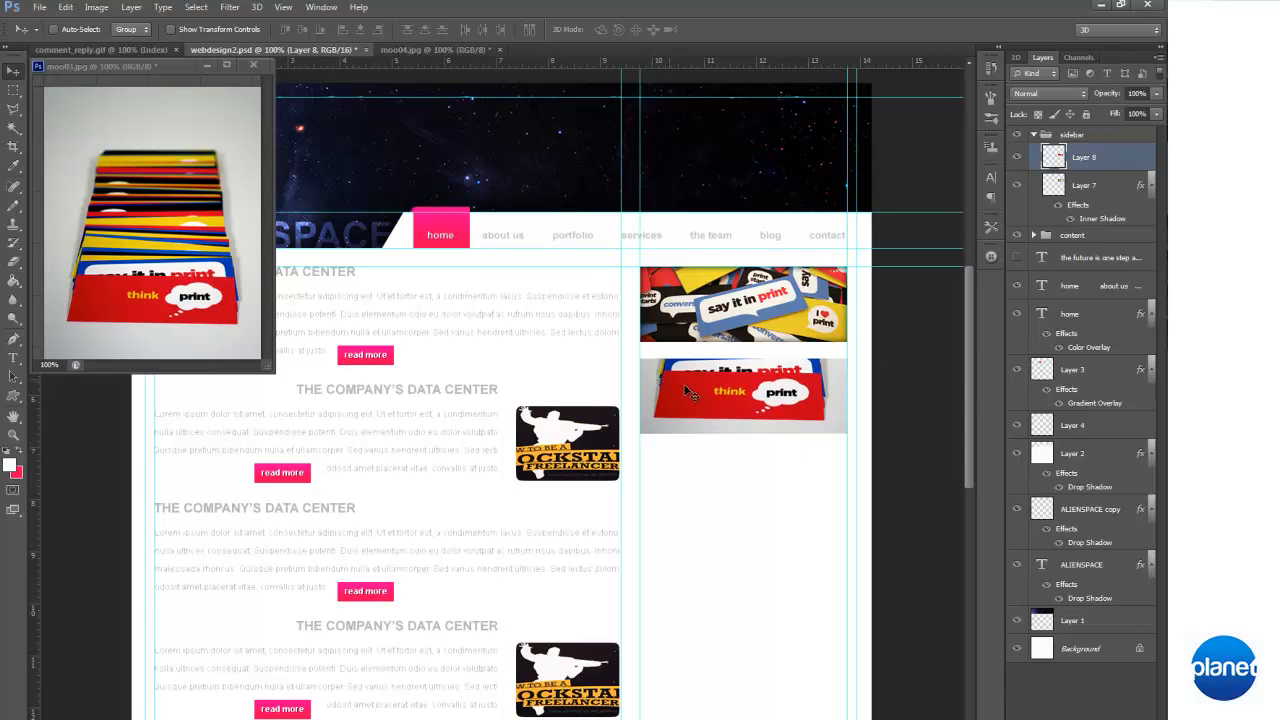
# Copy the layer style from the "say it in print" banner layer to the "think print" banner layer
pyautogui.rightClick(1093, 181)
pyautogui.click(1046, 406)
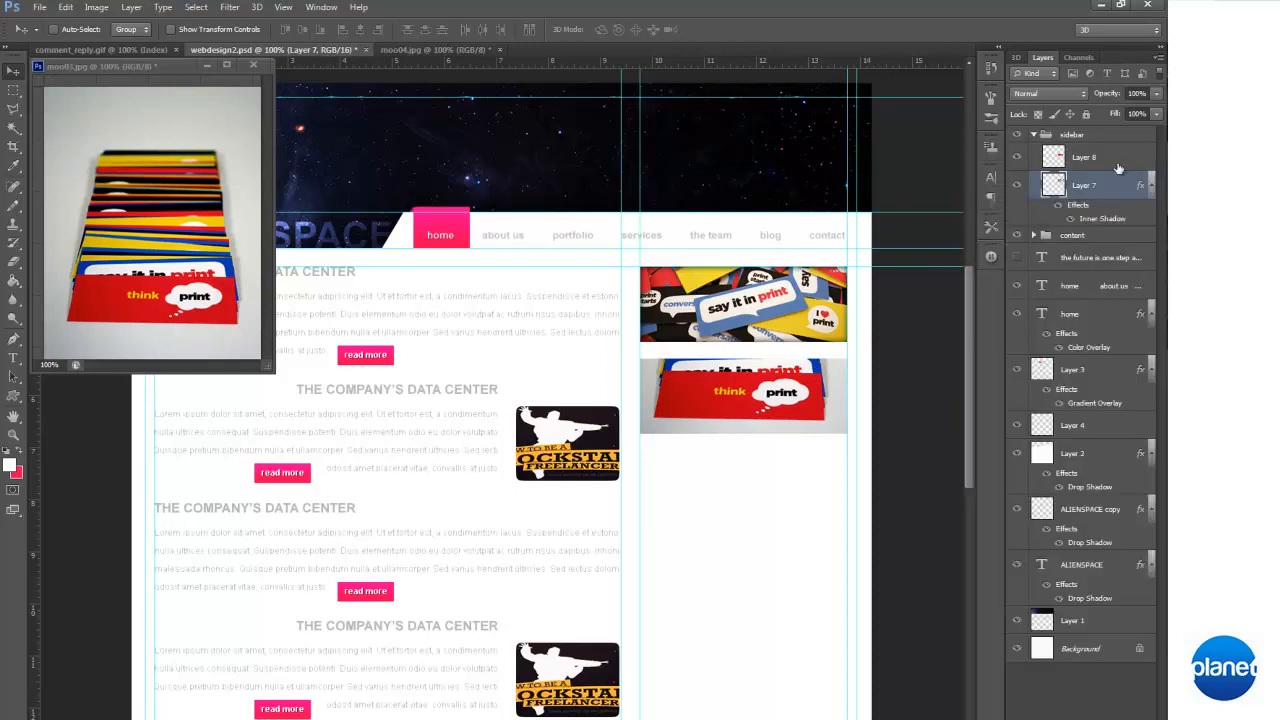
pyautogui.rightClick(1095, 159)
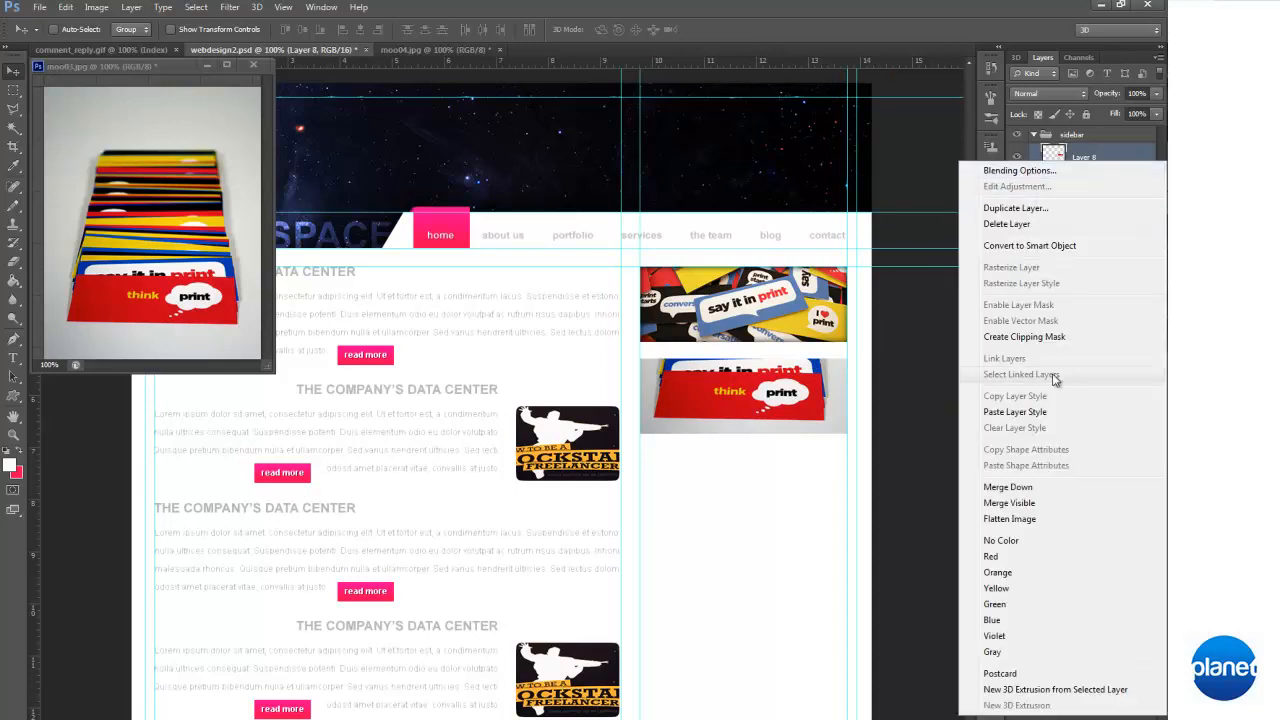
pyautogui.click(1046, 415)
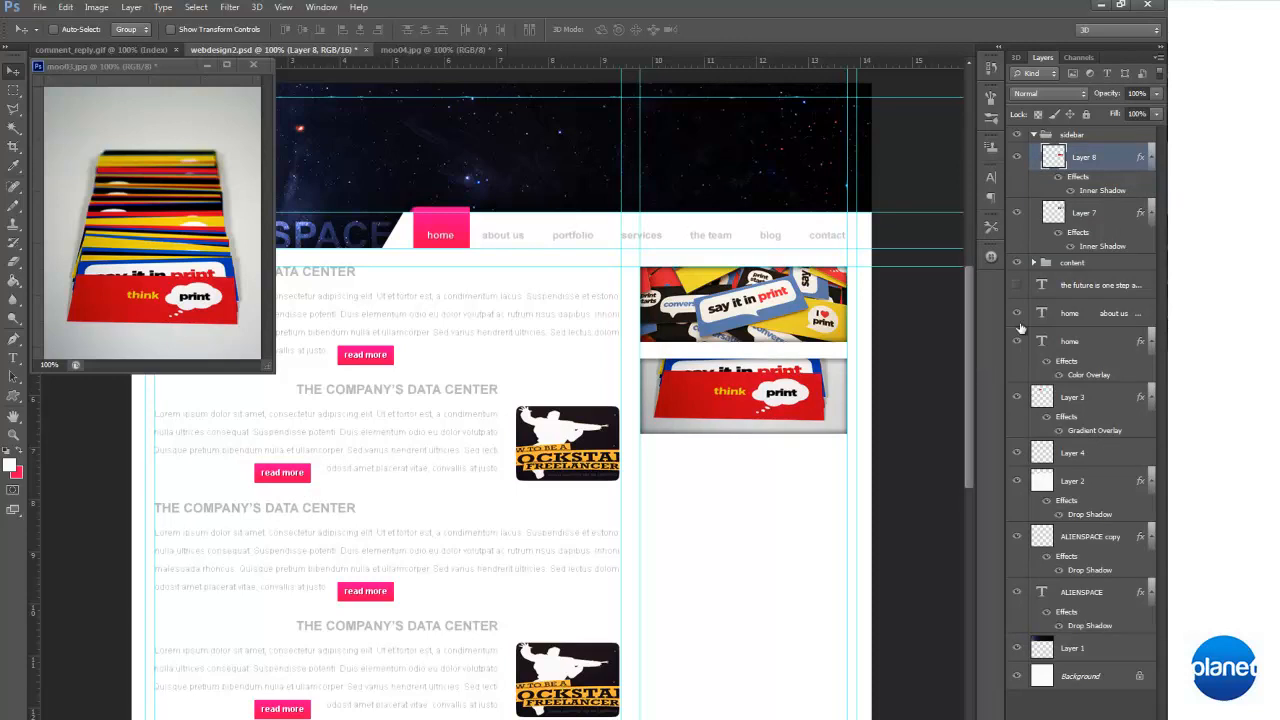
# Set the inner shadow opacity of the "say it in print" banner layer to 50%
pyautogui.doubleClick(1110, 245)
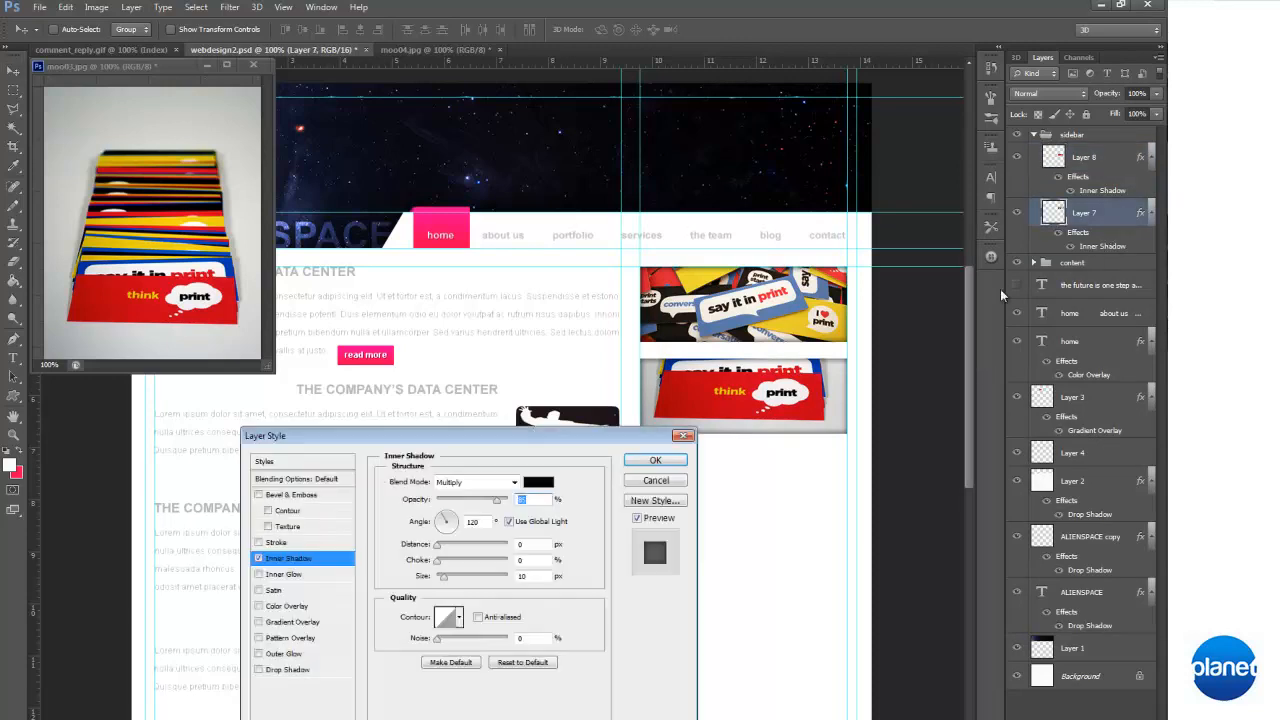
pyautogui.doubleClick(543, 499)
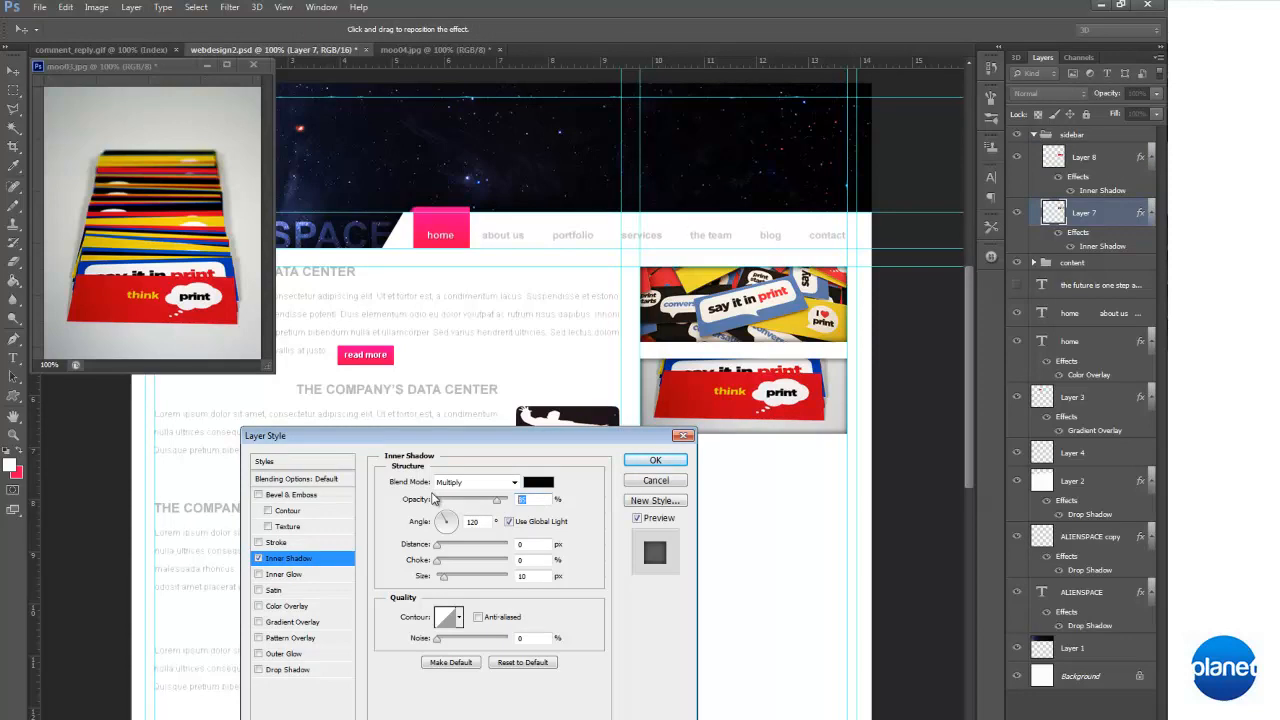
pyautogui.write('50')
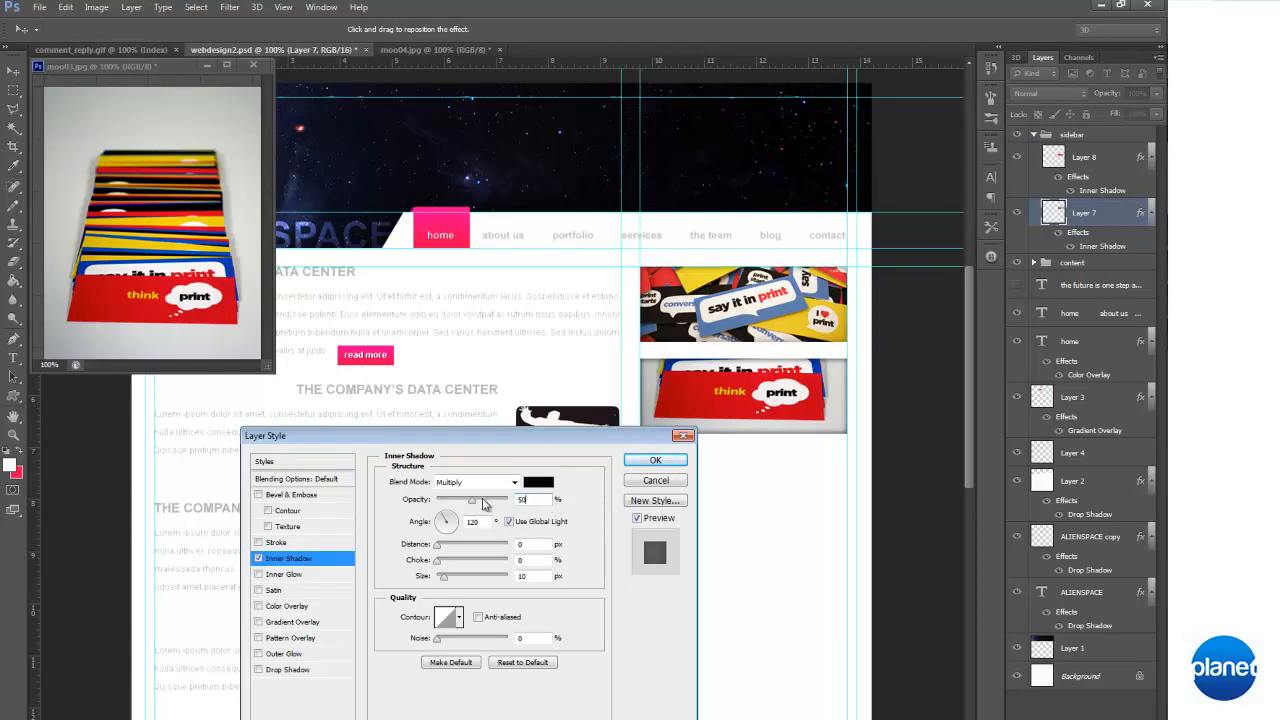
pyautogui.moveTo(479, 504); pyautogui.dragTo(505, 505)
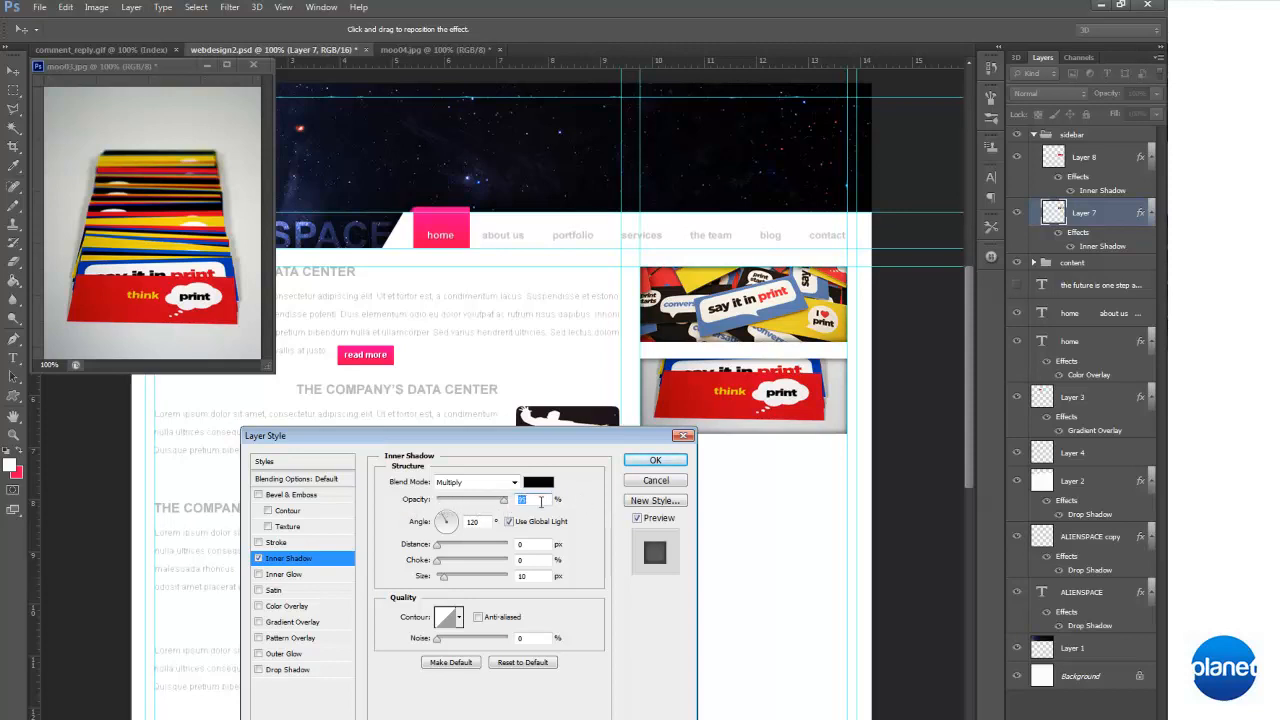
pyautogui.write('50')
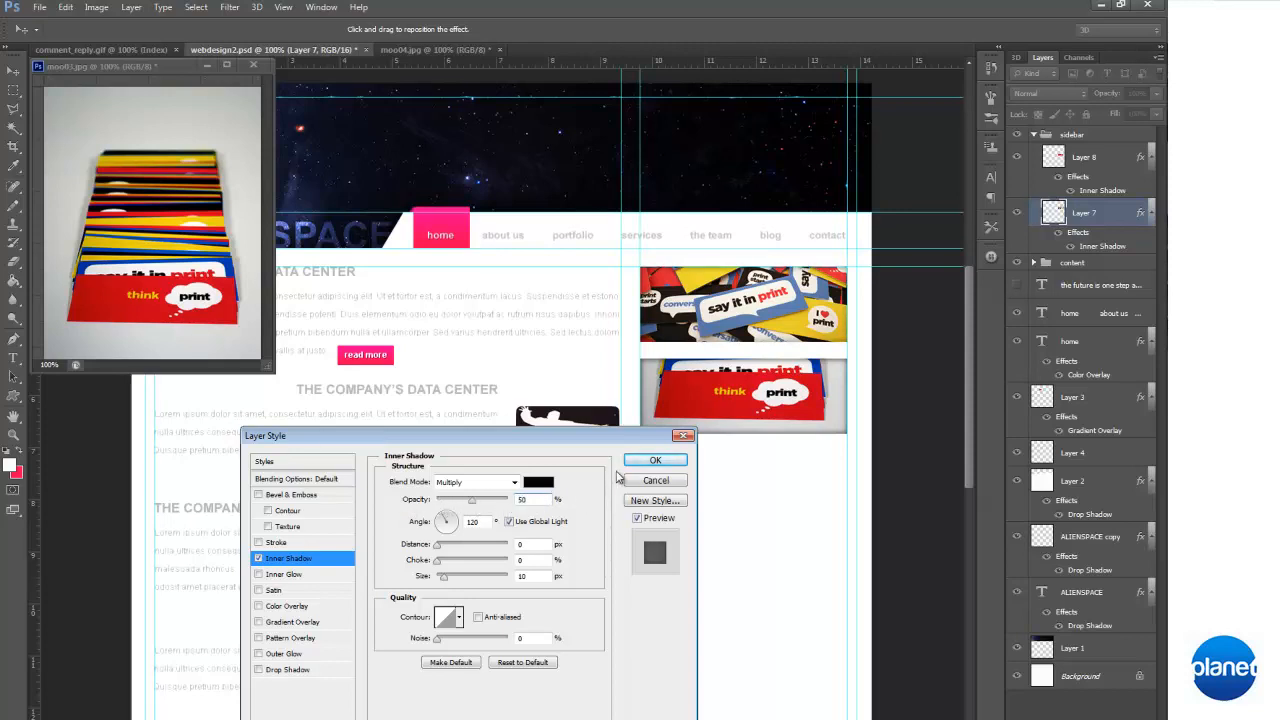
pyautogui.click(655, 461)
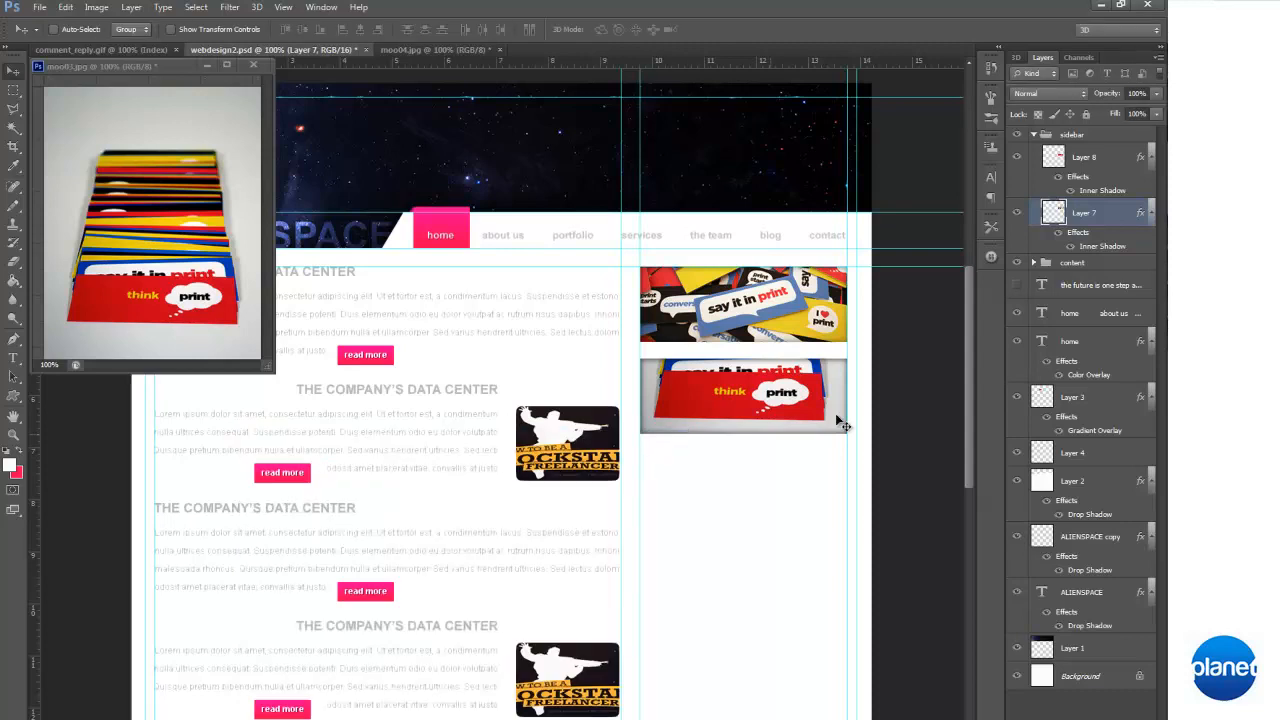
# Set the inner shadow opacity of the "think print" banner layer to 5%
pyautogui.doubleClick(1123, 191)
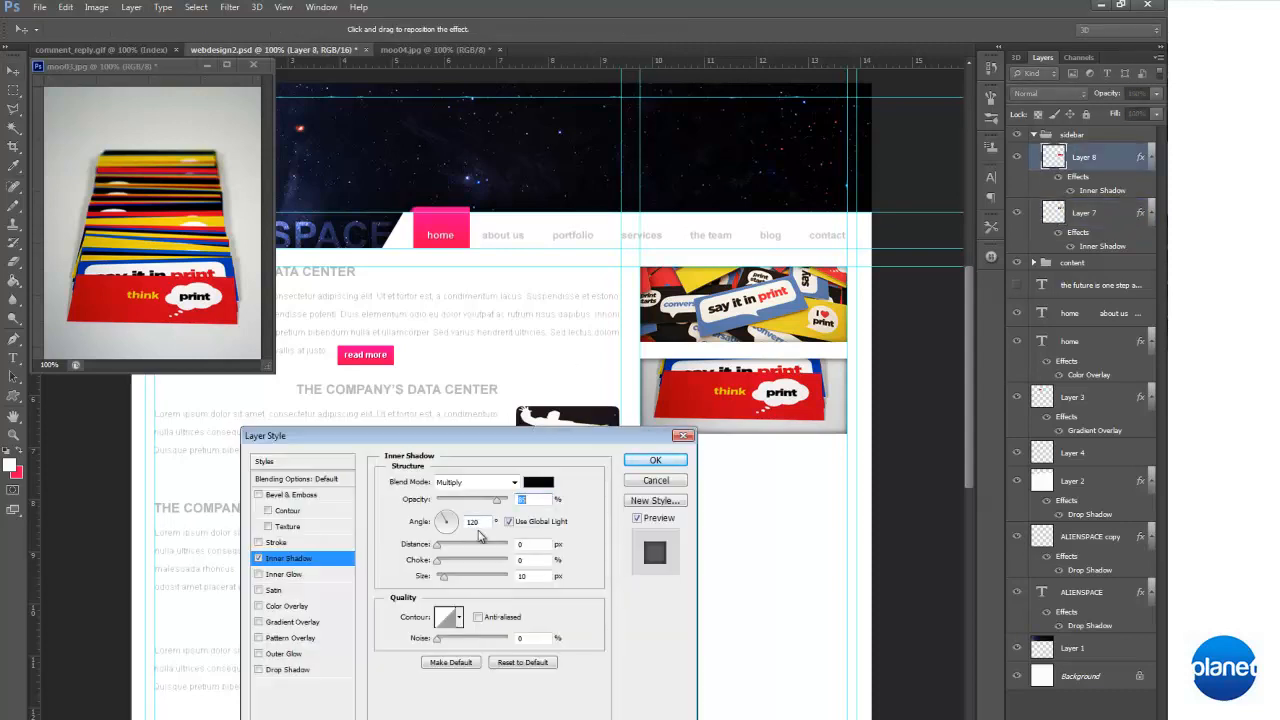
pyautogui.write('5')
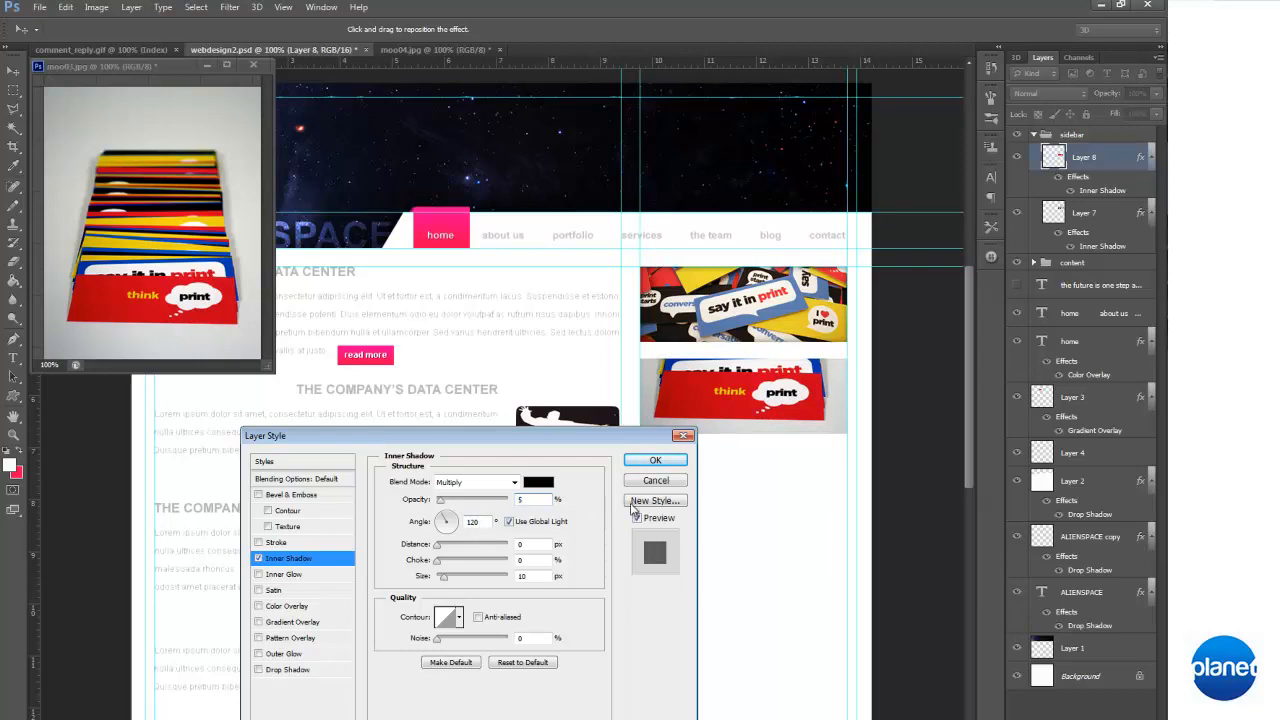
pyautogui.click(660, 461)
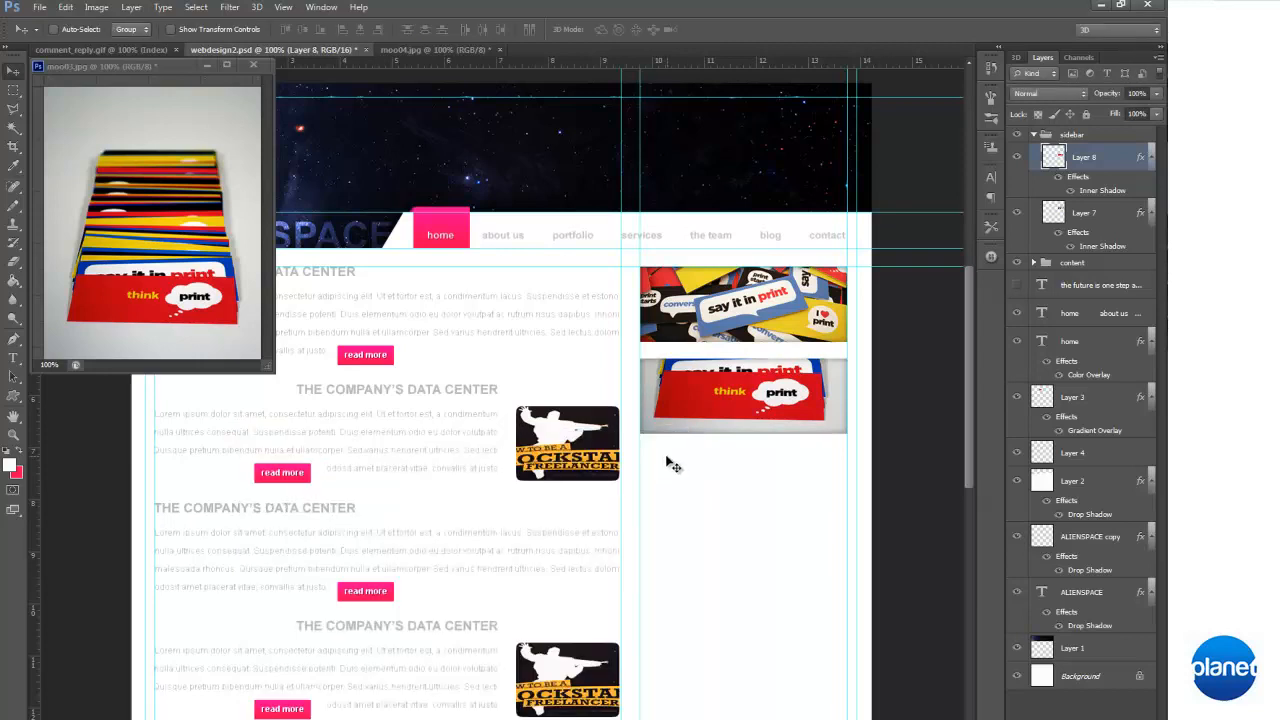
# Close moo03.jpg without saving and preview the page briefly with the guides hidden
pyautogui.click(266, 66)
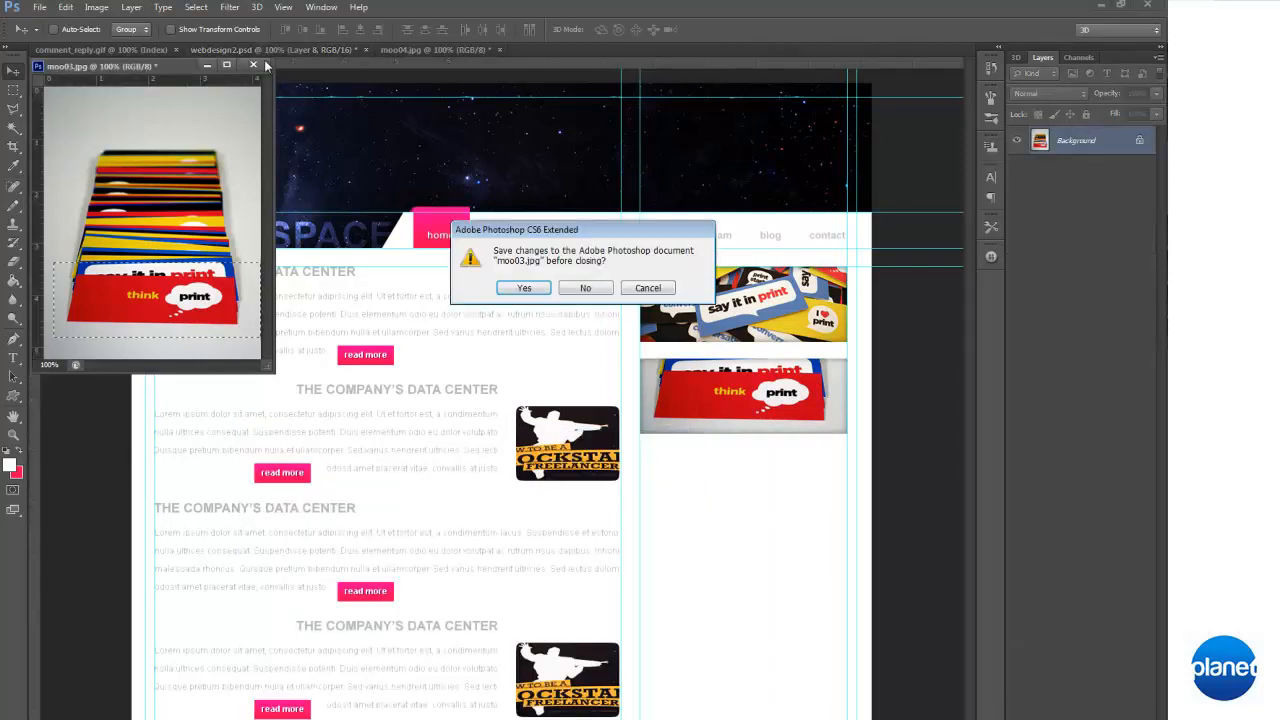
pyautogui.click(599, 288)
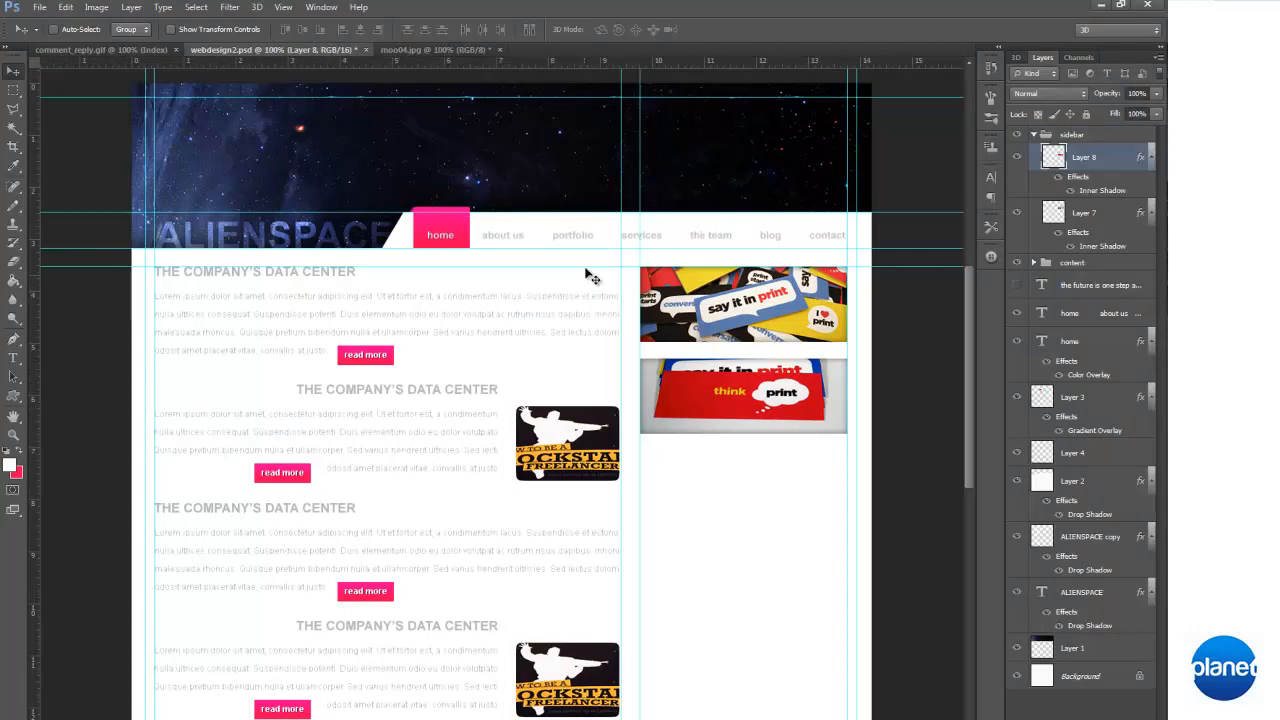
pyautogui.hotkey('ctrl', 'h')
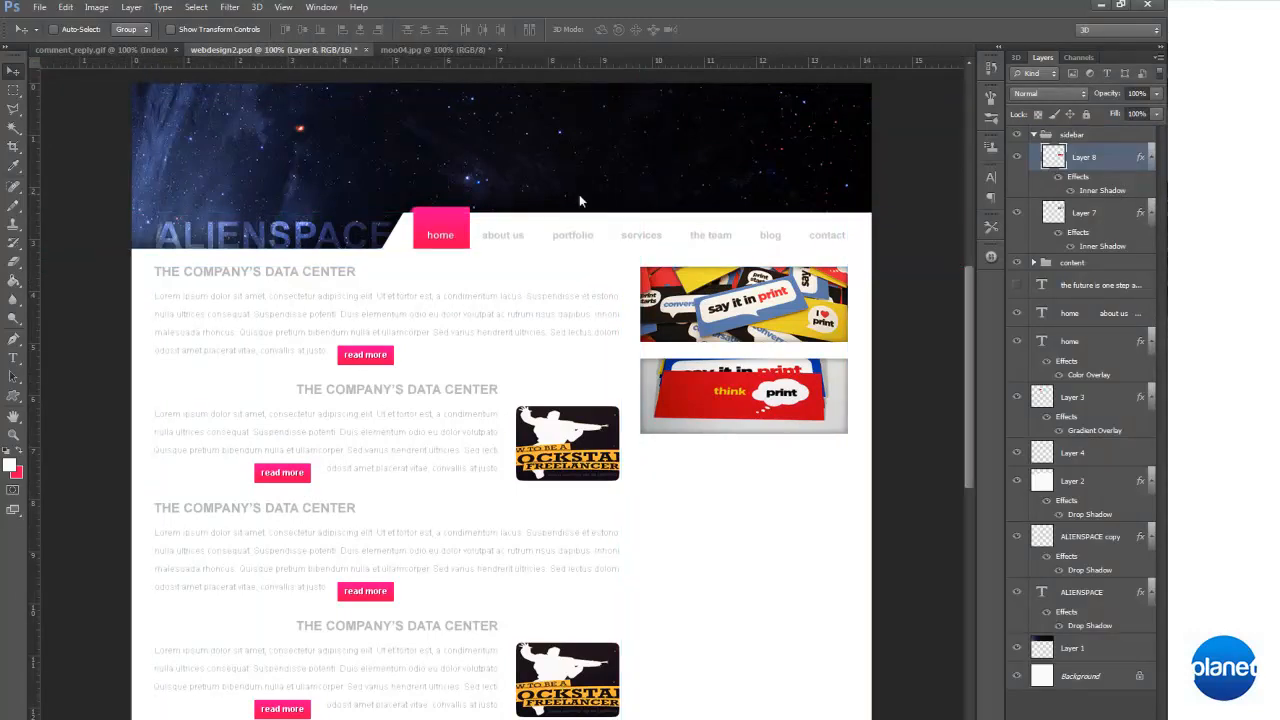
pyautogui.hotkey('ctrl', 'h')
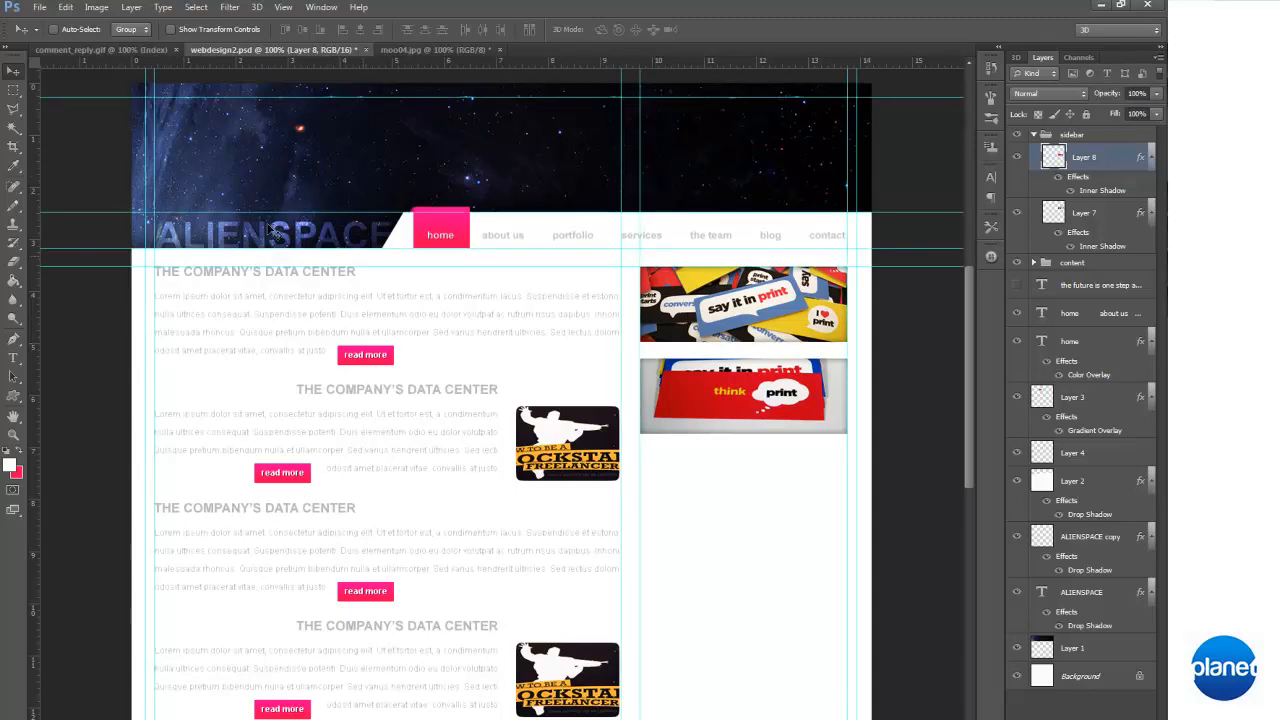
# Measure the gap between the two banners with a marquee, move it below the second banner, and place a horizontal guide at its lower edge
pyautogui.press('m')
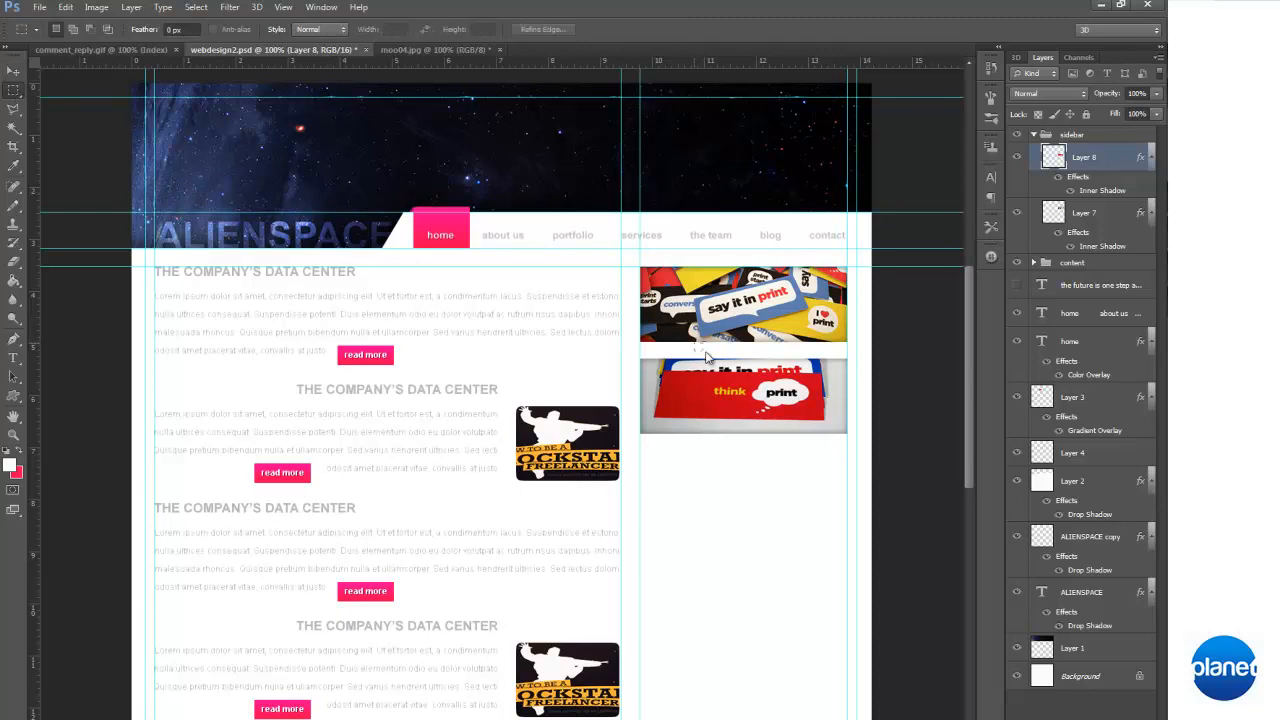
pyautogui.moveTo(704, 343); pyautogui.dragTo(720, 437)
pyautogui.moveTo(680, 65); pyautogui.dragTo(794, 450)
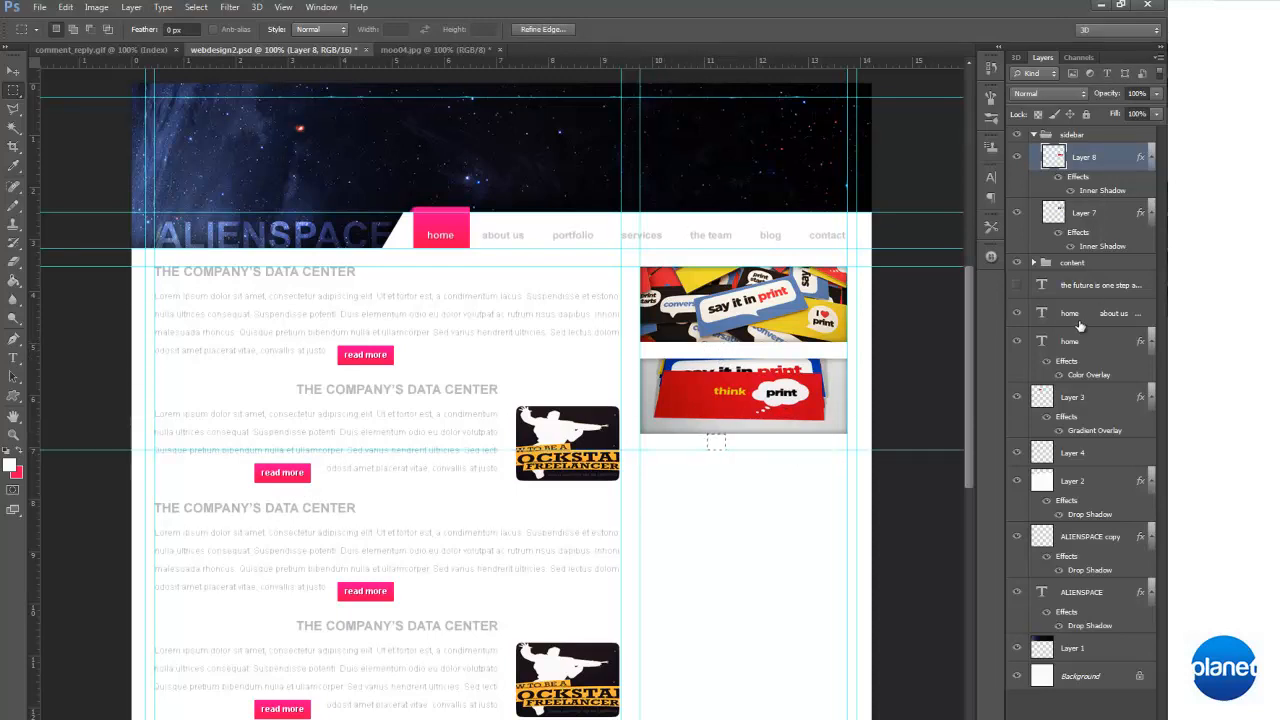
# Load the transparency of the "think print" banner layer as a new selection and float moo04.jpg in its own window
pyautogui.click(735, 365)
pyautogui.click(196, 7)
pyautogui.click(340, 261)
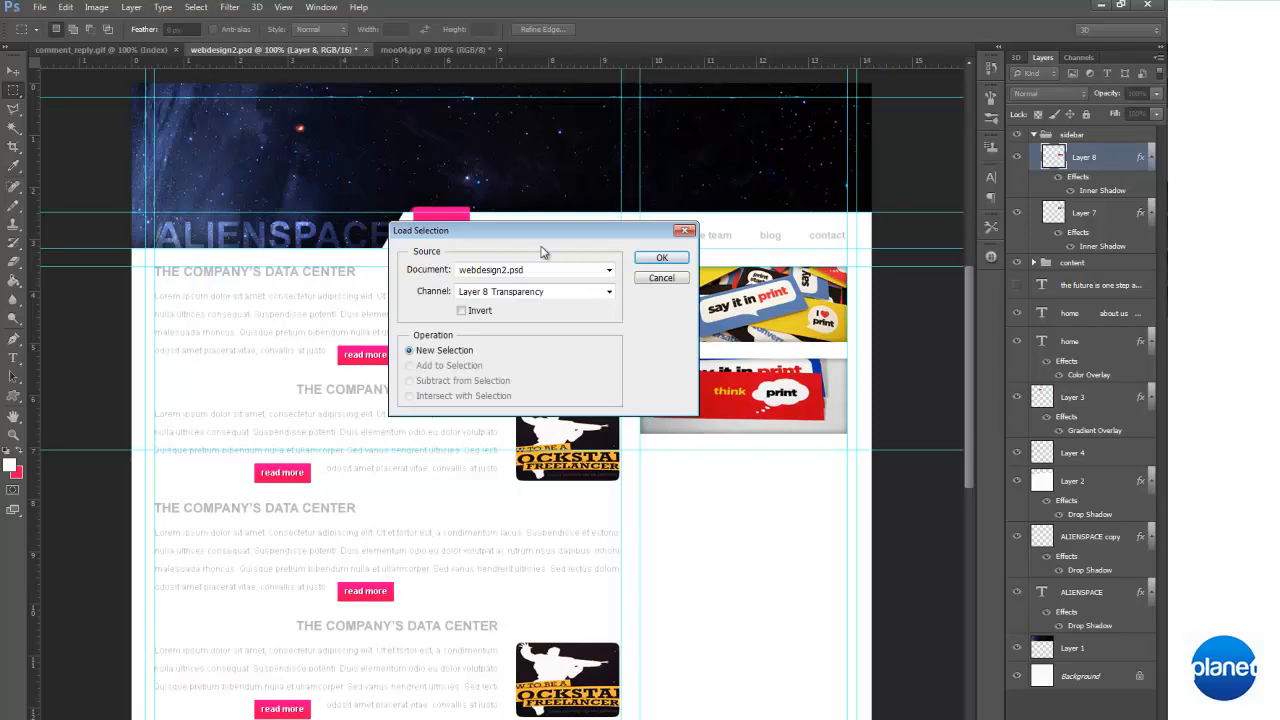
pyautogui.click(688, 258)
pyautogui.rightClick(433, 49)
pyautogui.click(500, 103)
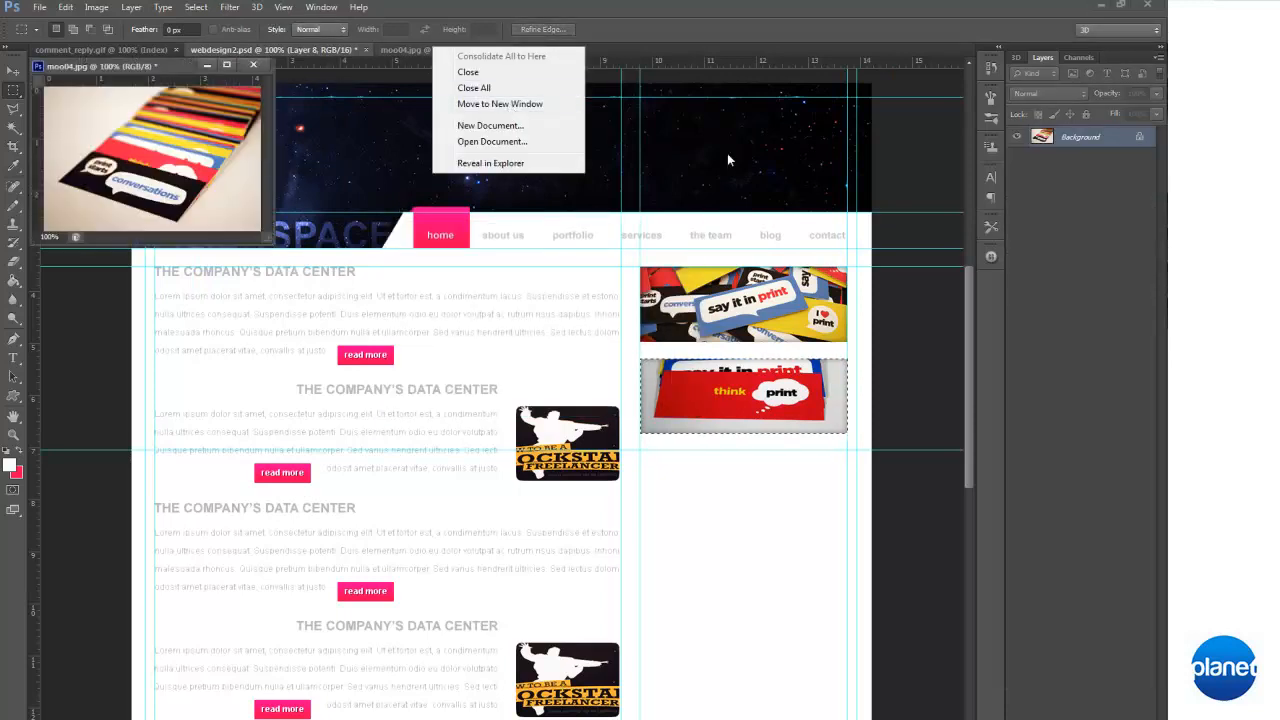
# Transfer the banner-sized selection onto moo04.jpg and nudge it down so it frames the "conversations" card
pyautogui.click(740, 405)
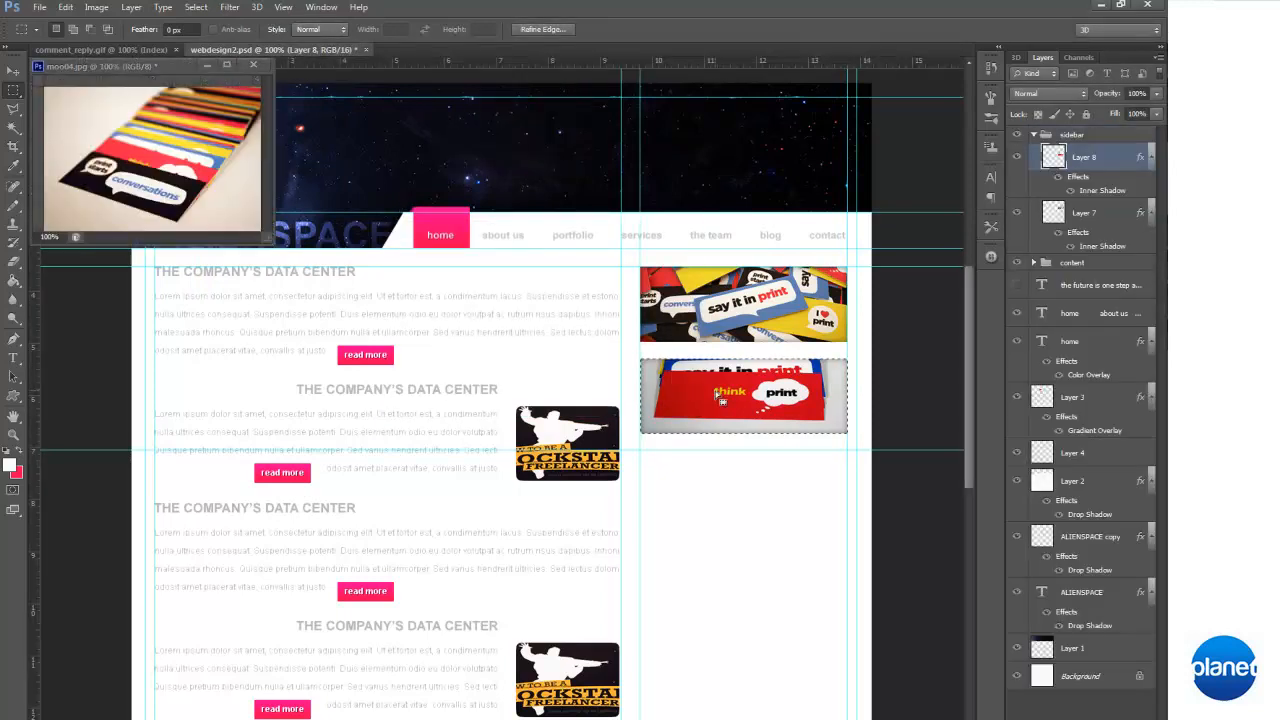
pyautogui.moveTo(175, 190)
pyautogui.mouseDown()
pyautogui.moveTo(157, 160)
pyautogui.moveTo(156, 175)
pyautogui.mouseUp()
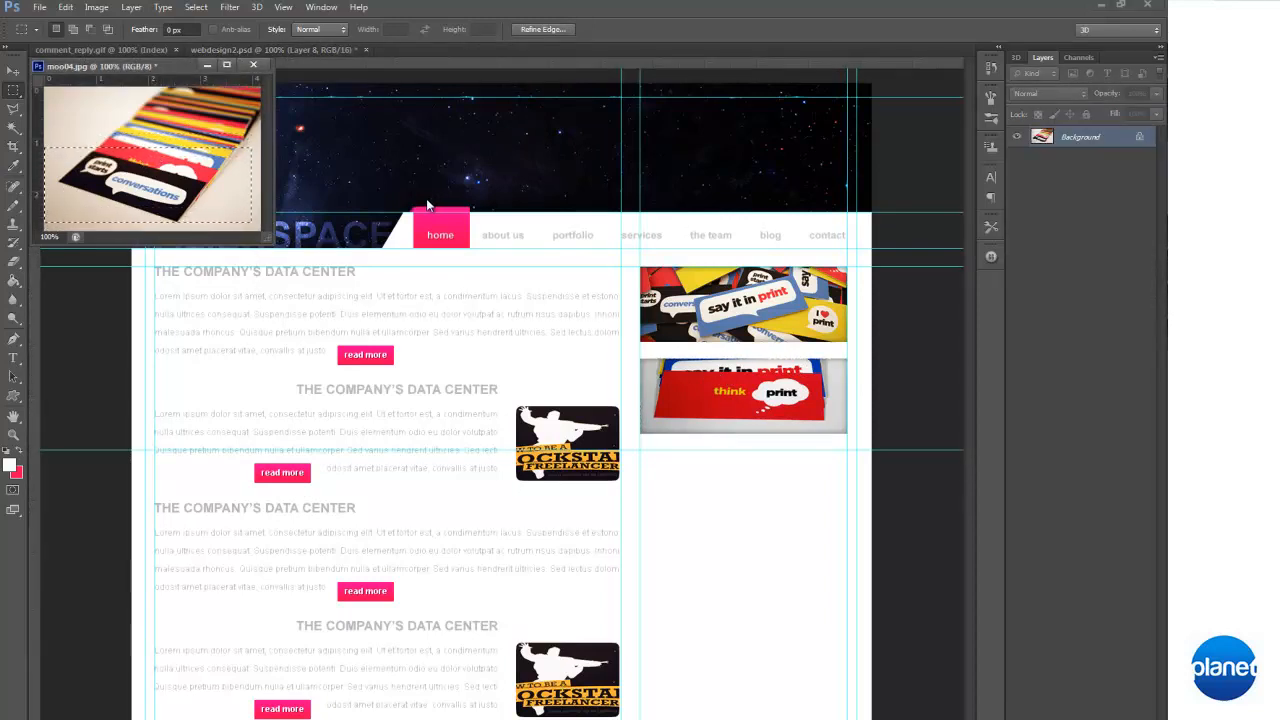
pyautogui.press('Down')
pyautogui.press('Down')
pyautogui.press('Down')
pyautogui.press('Down')
pyautogui.press('Down')
pyautogui.press('Down')
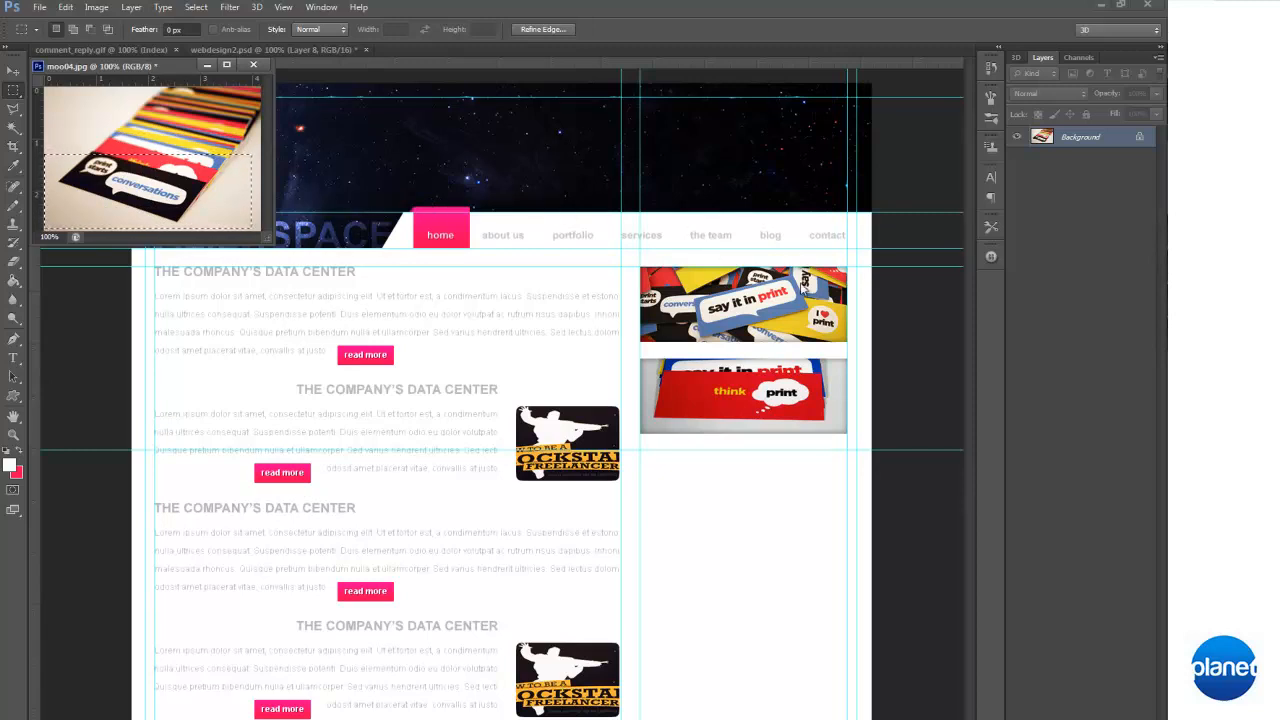
# Bring the framed "conversations" crop into the page mockup and copy the "think print" banner's inner shadow style onto it
pyautogui.click(790, 288)
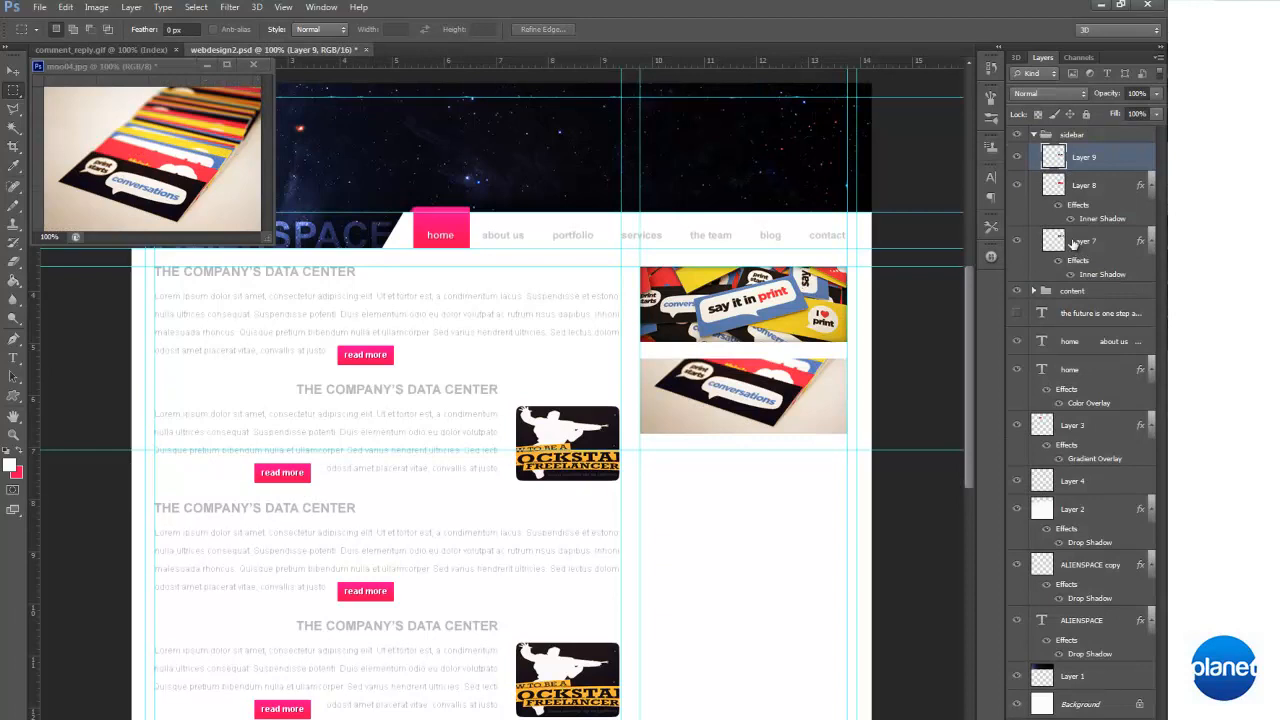
pyautogui.rightClick(1104, 193)
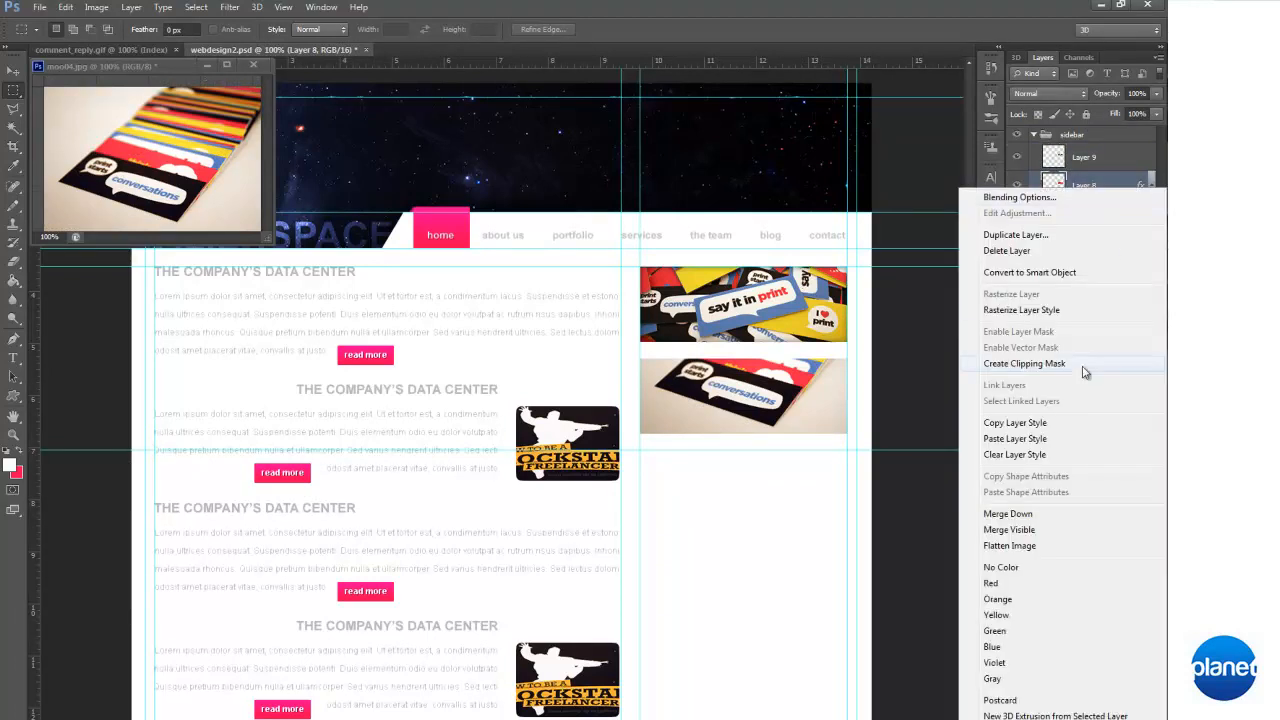
pyautogui.click(1028, 428)
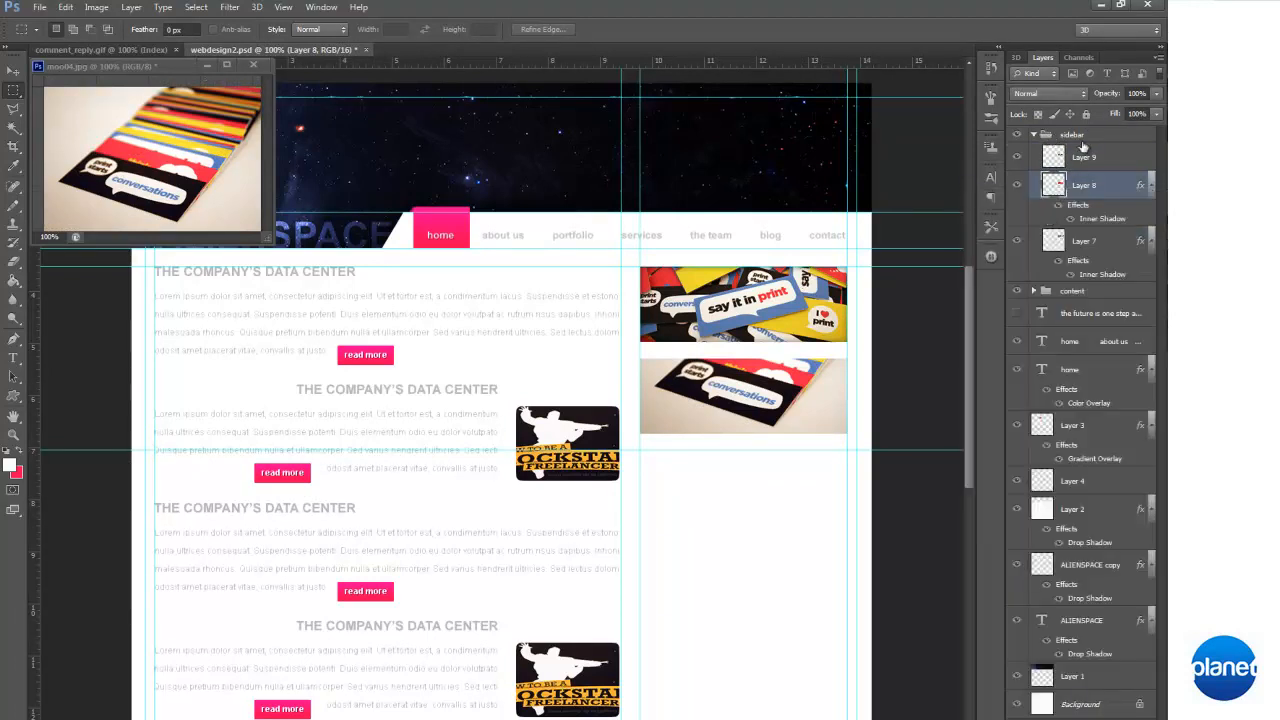
pyautogui.rightClick(1075, 167)
pyautogui.click(1058, 421)
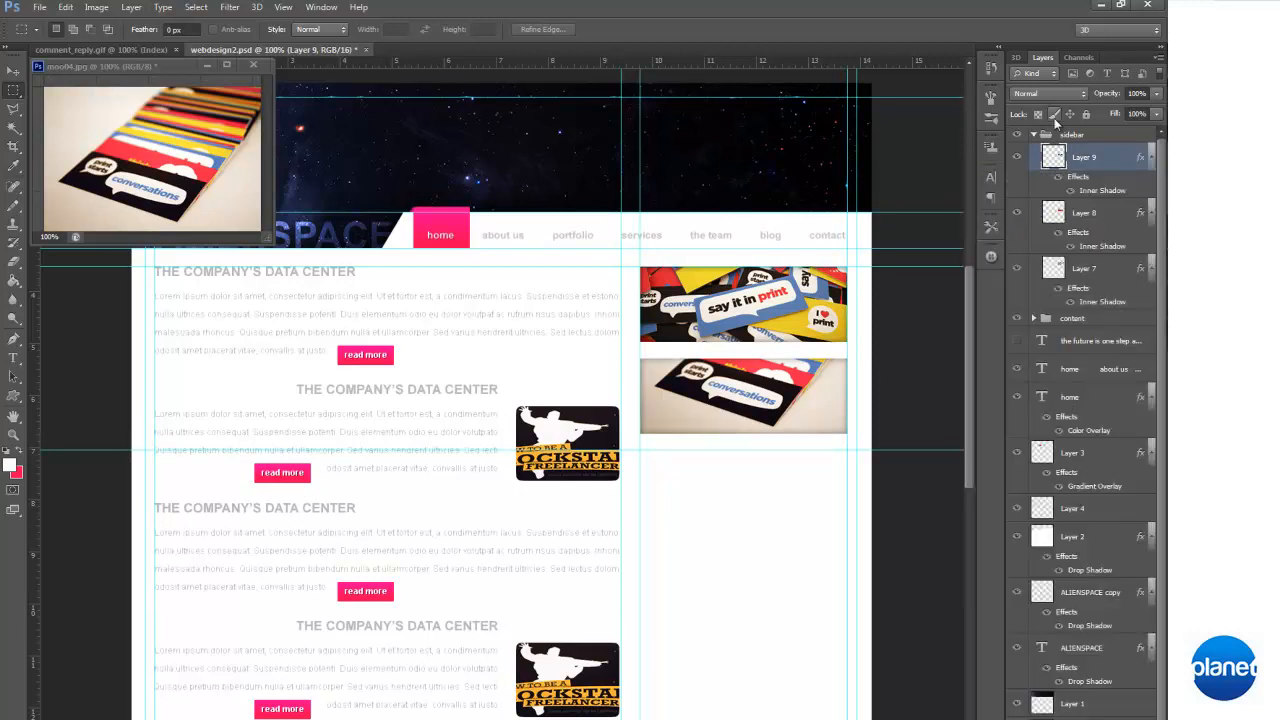
# Move the "conversations" banner below the "think print" banner, aligning its upper edge with the horizontal guide
pyautogui.click(13, 70)
pyautogui.moveTo(710, 390); pyautogui.dragTo(700, 481)
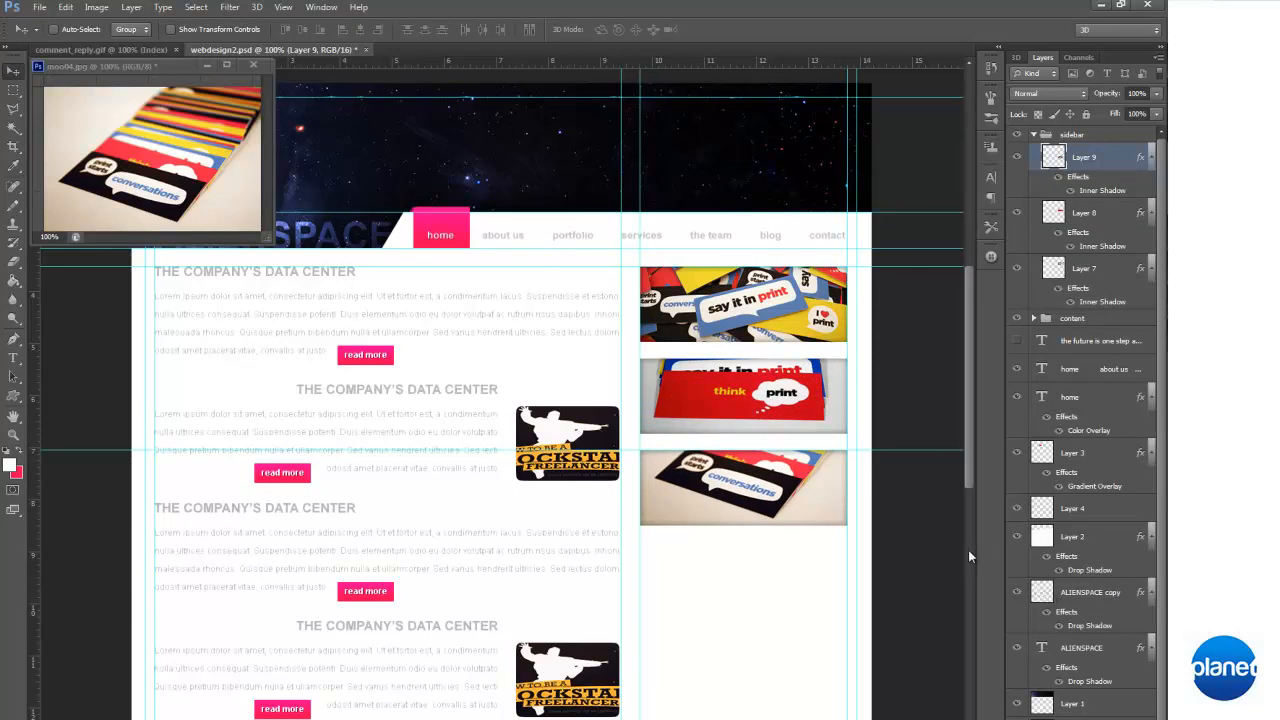
pyautogui.scroll(-5, 942, 505)
pyautogui.scroll(2, 938, 501)
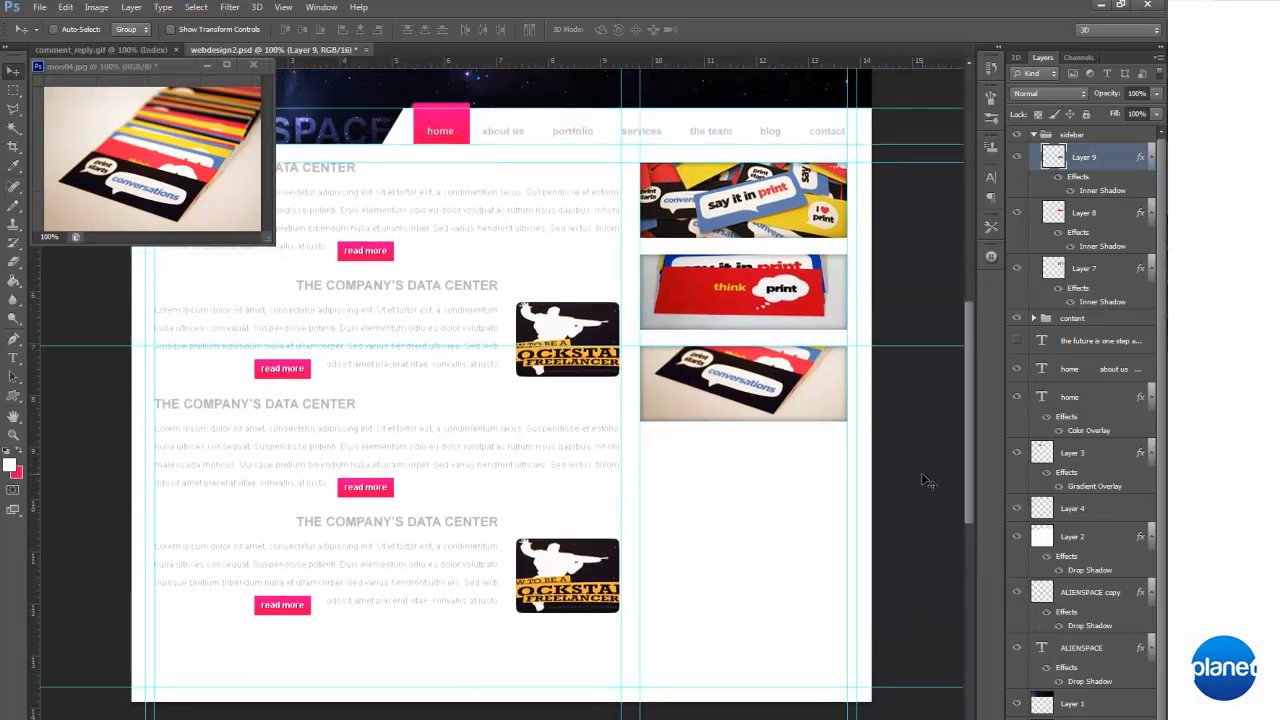
pyautogui.scroll(1, 924, 484)
# Close moo04.jpg without saving its changes
pyautogui.click(253, 65)
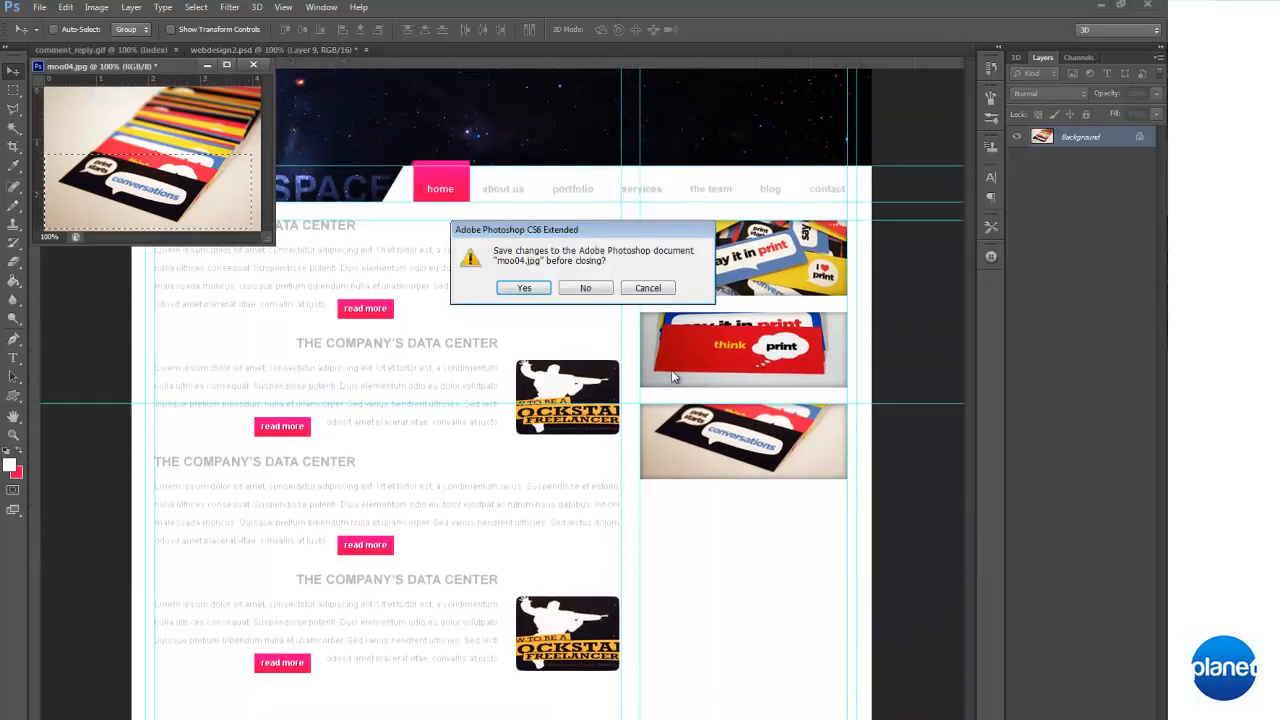
pyautogui.click(603, 292)
pyautogui.scroll(-1, 603, 298)
pyautogui.scroll(1, 603, 298)
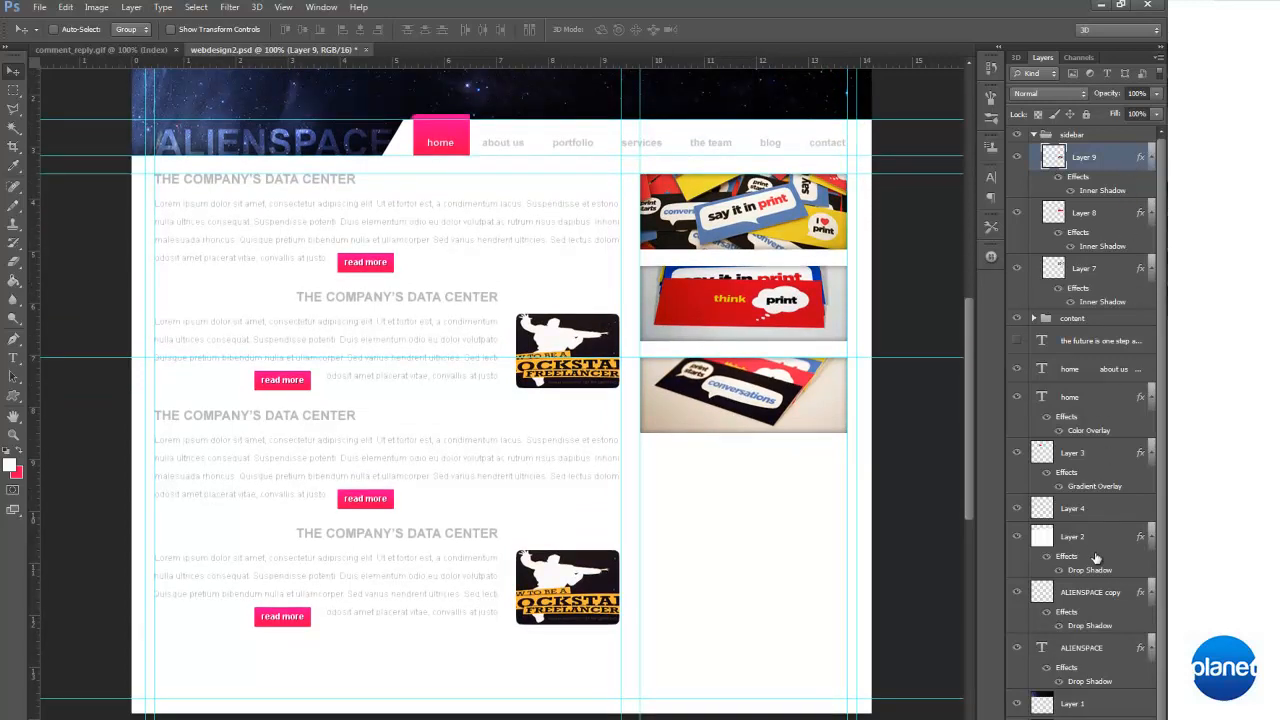
# Duplicate the "the company's Data Center" heading layer inside the "blog post 2 copy" group
pyautogui.click(1035, 318)
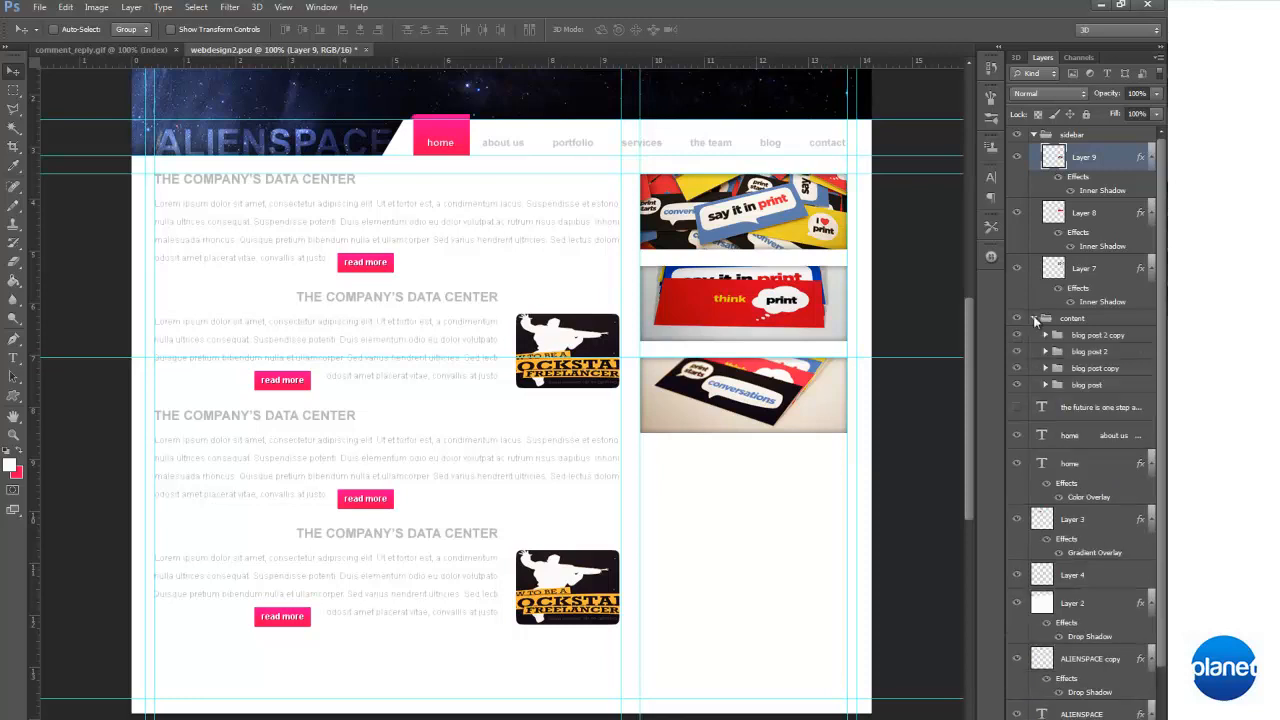
pyautogui.click(1045, 335)
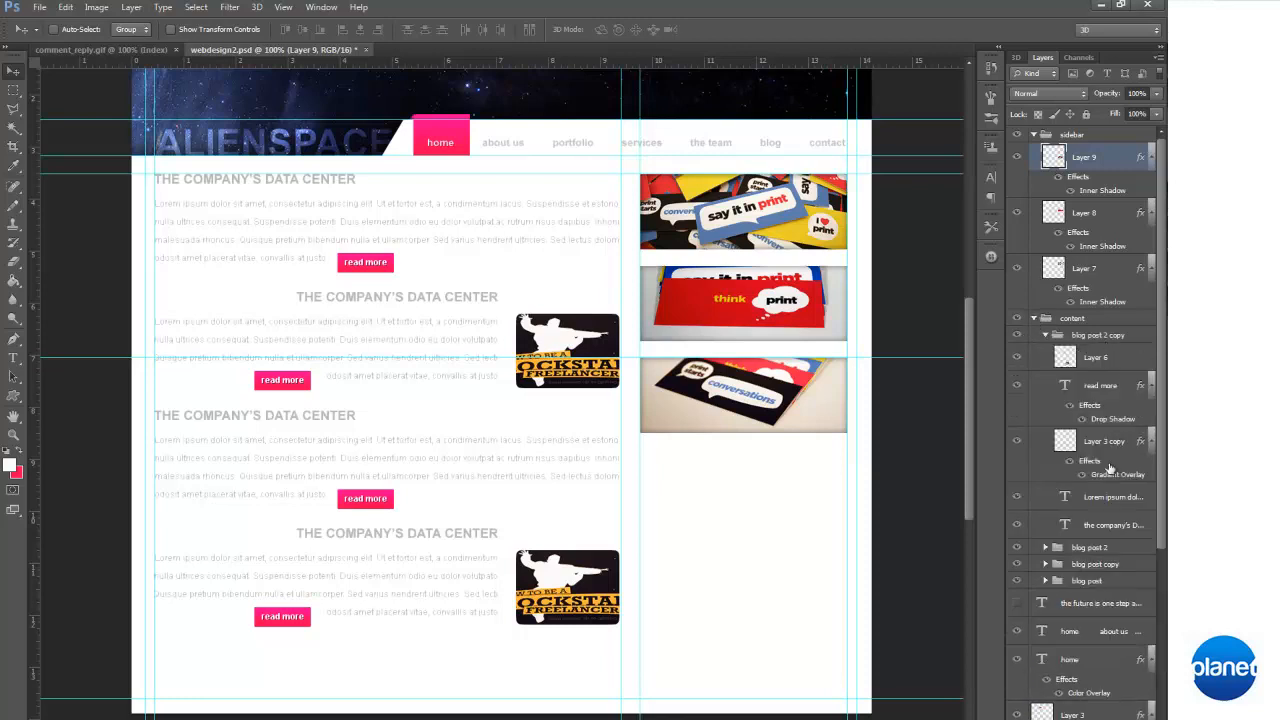
pyautogui.click(1016, 526)
pyautogui.click(1016, 526)
pyautogui.click(1087, 526)
pyautogui.hotkey('ctrl', 'j')
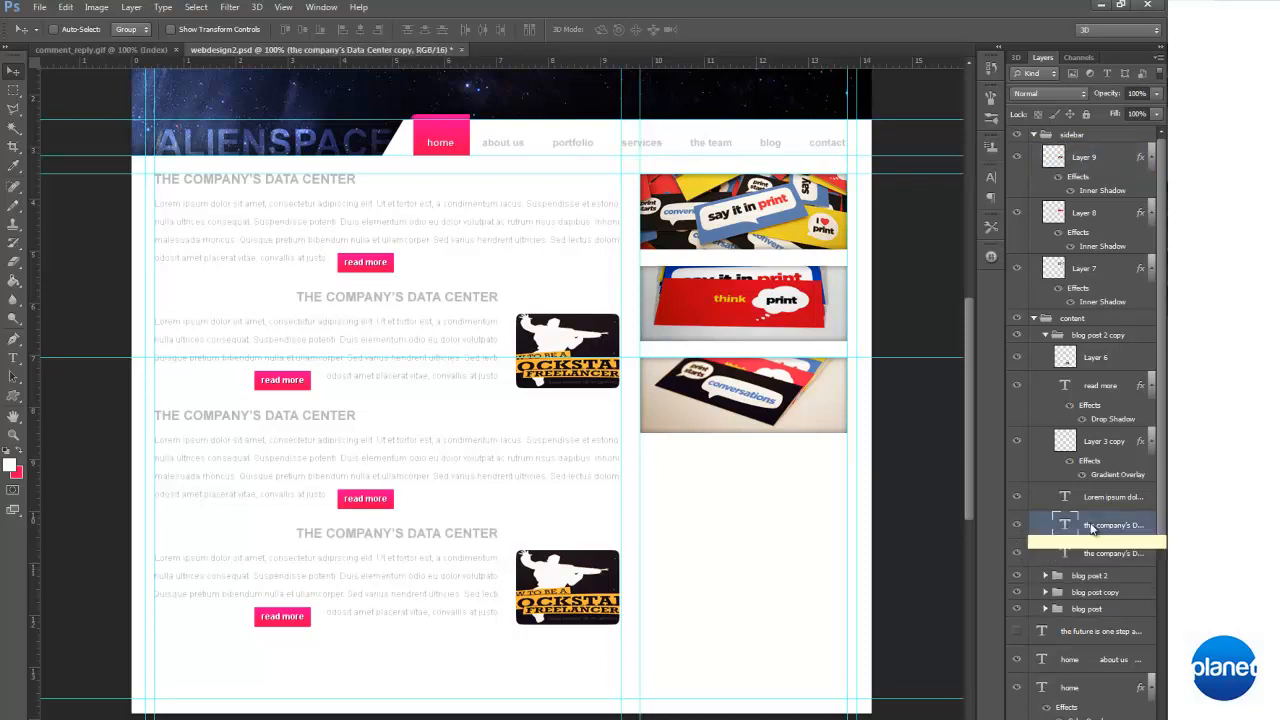
# Place the duplicated heading beneath the third banner, move its layer to the top of the sidebar group, and collapse the content group
pyautogui.moveTo(491, 563); pyautogui.dragTo(835, 496)
pyautogui.moveTo(1106, 536); pyautogui.dragTo(1094, 160)
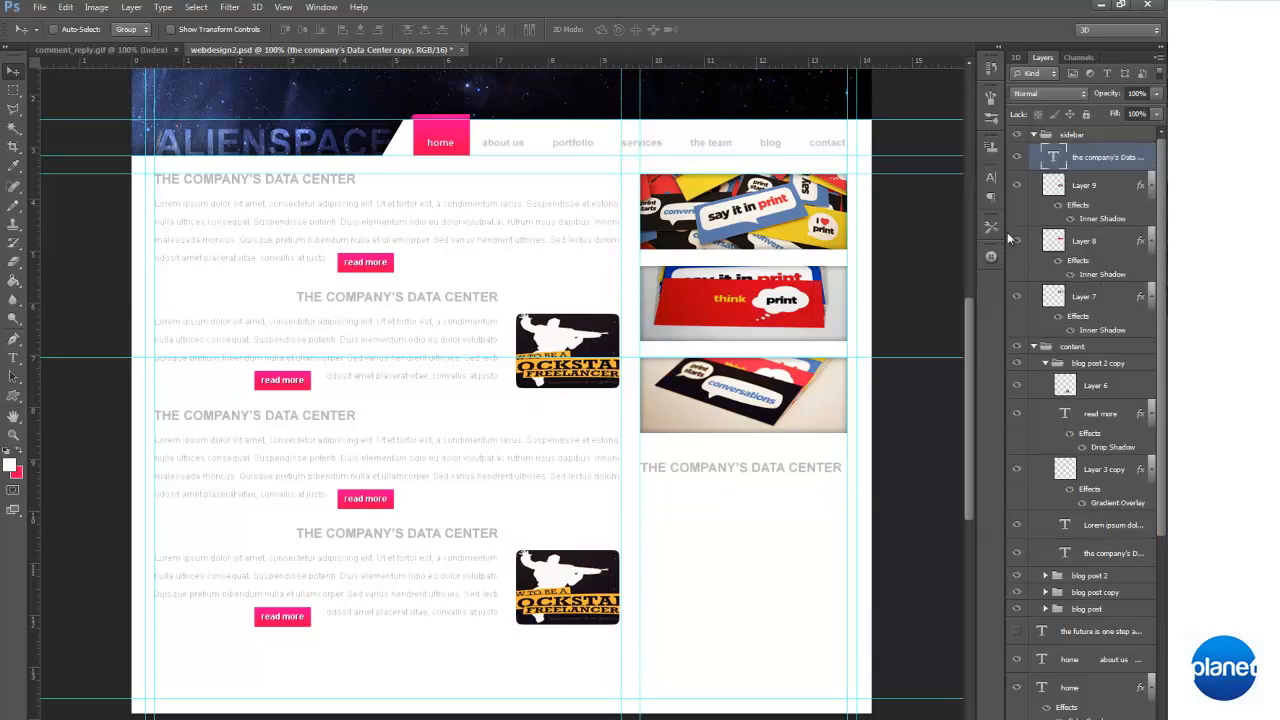
pyautogui.click(1035, 347)
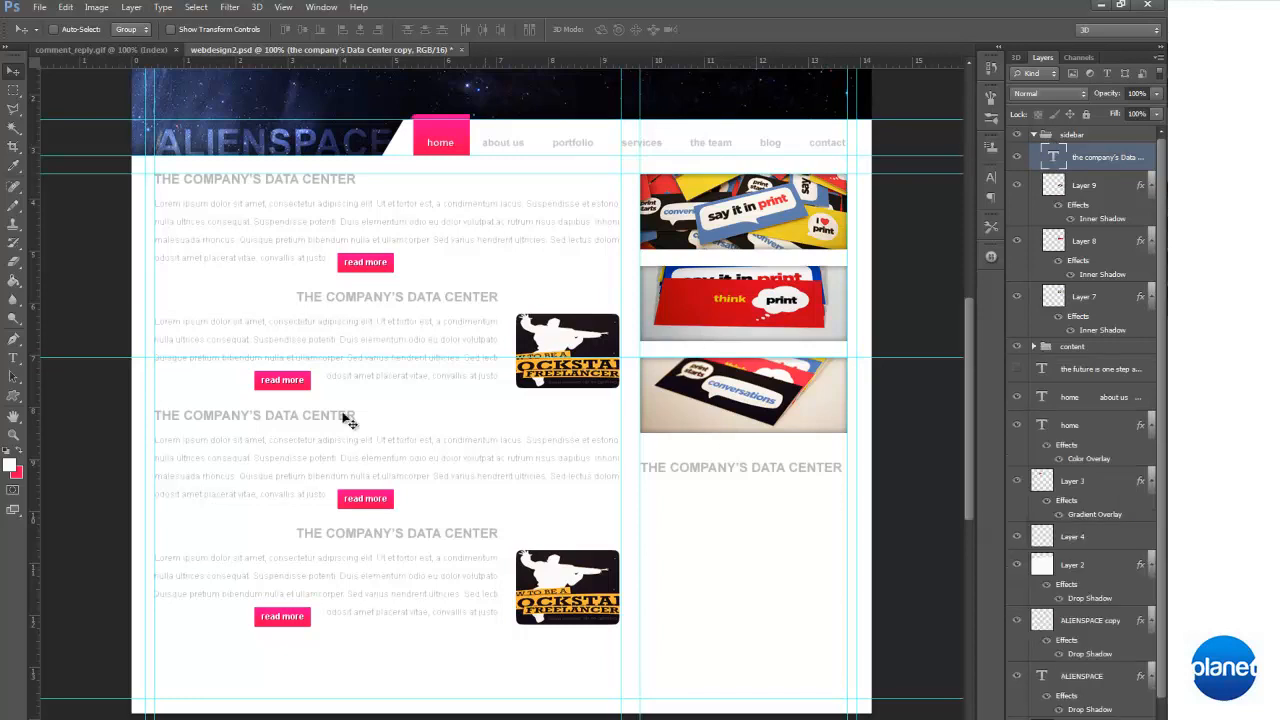
# Replace the text of the duplicated sidebar heading with "RECENT POSTS:"
pyautogui.click(13, 357)
pyautogui.click(665, 467)
pyautogui.hotkey('ctrl', 'a')
pyautogui.press('BackSpace')
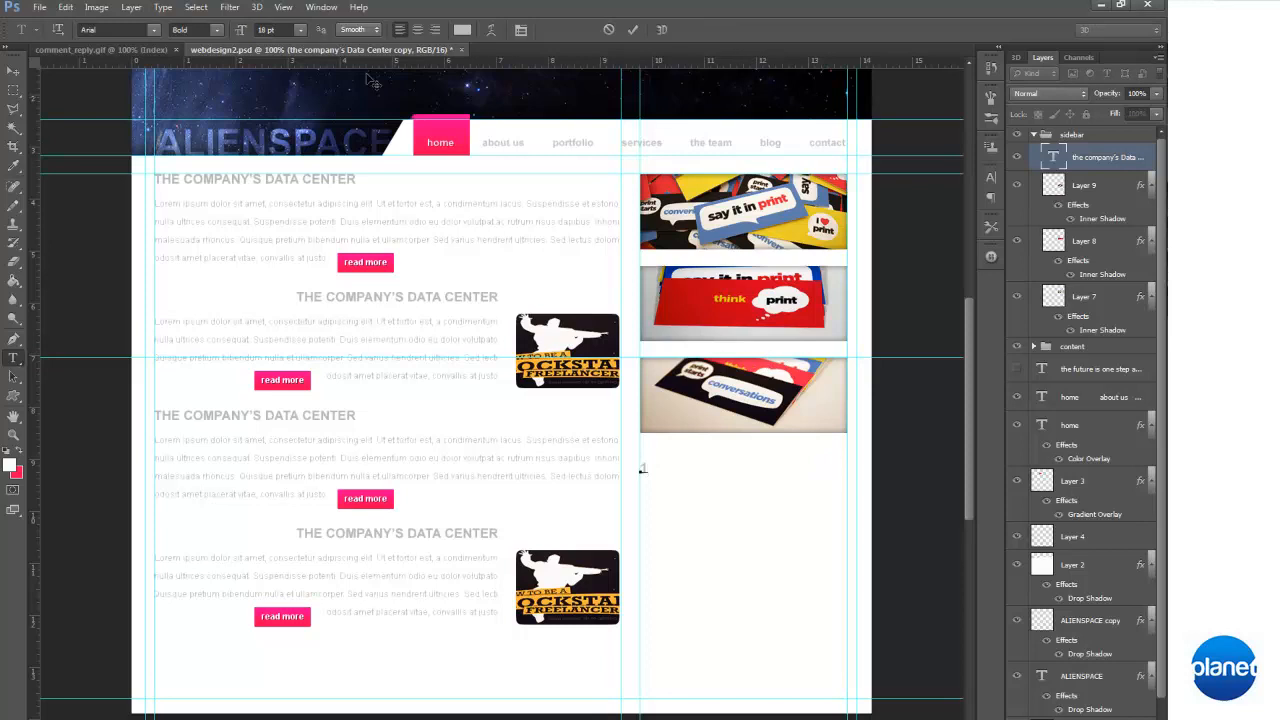
pyautogui.write('12')
pyautogui.press('Return')
pyautogui.hotkey('ctrl', 'z')
pyautogui.write('RECENT POSTS')
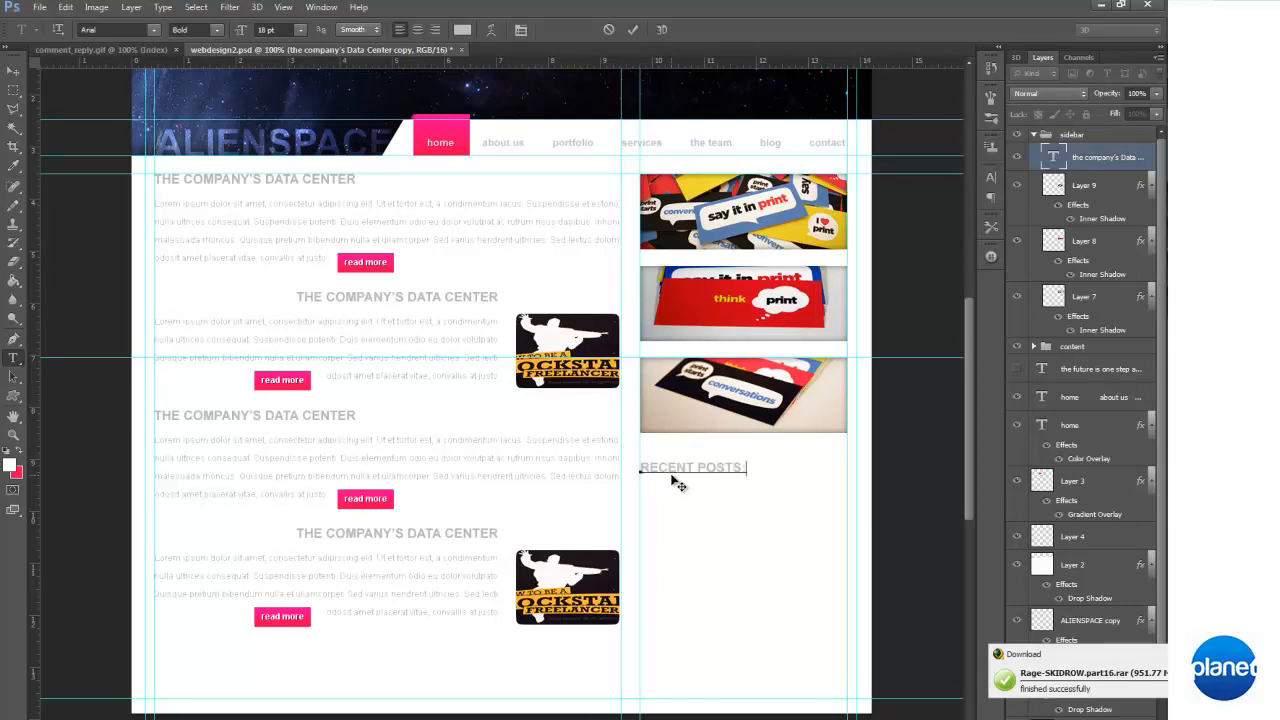
pyautogui.write(':')
# Set the "RECENT POSTS:" heading to 12 pt, move it closer to the third banner, and hide the guides
pyautogui.hotkey('ctrl', 'a')
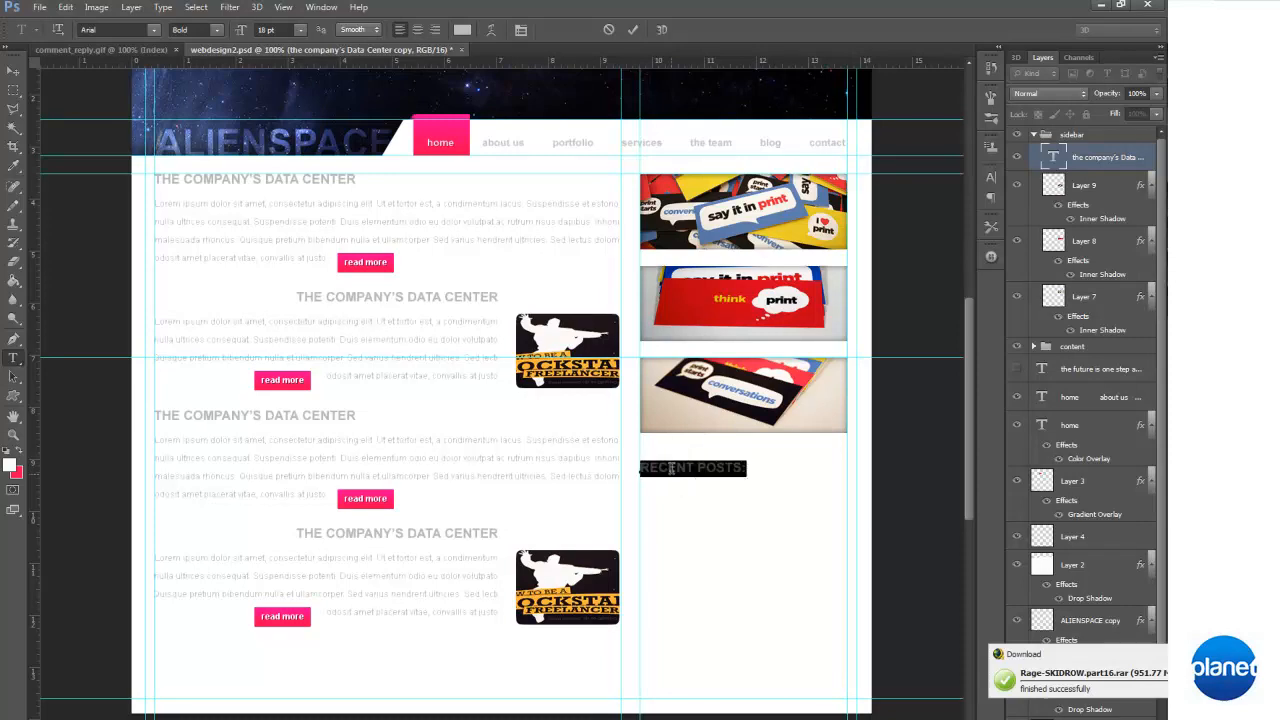
pyautogui.click(297, 34)
pyautogui.click(312, 143)
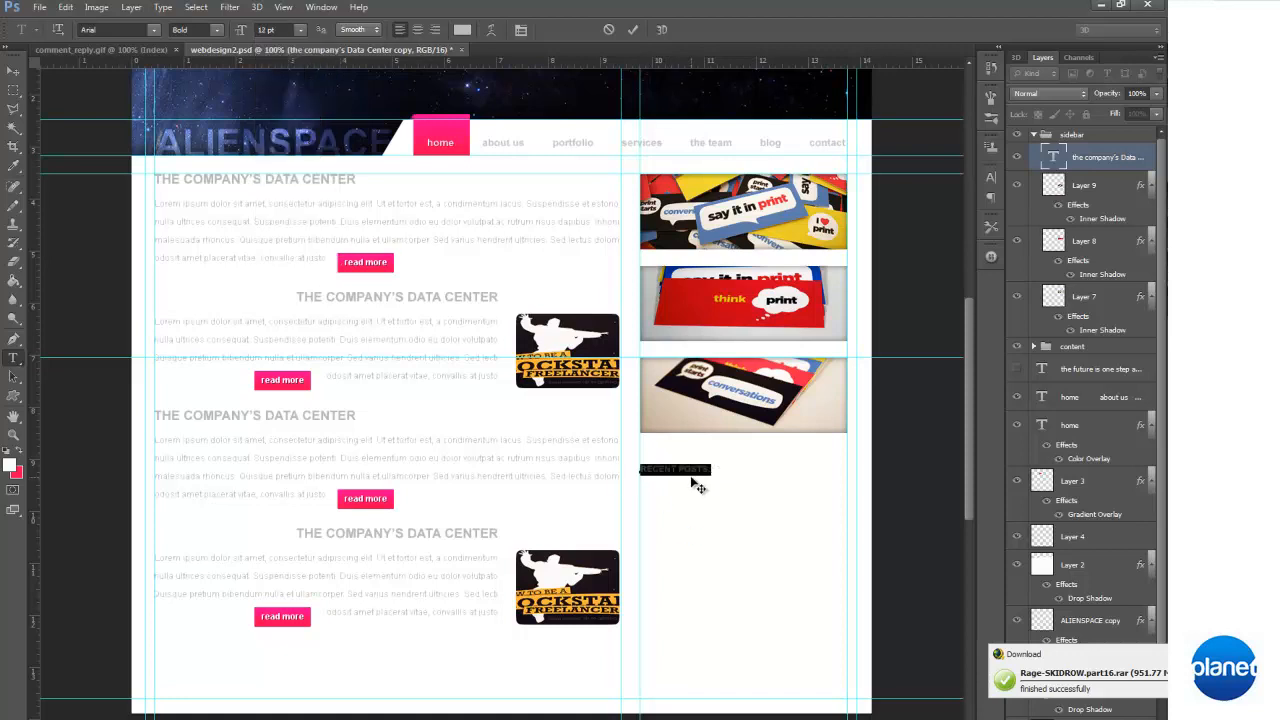
pyautogui.moveTo(740, 517)
pyautogui.mouseDown()
pyautogui.moveTo(757, 509)
pyautogui.moveTo(740, 498)
pyautogui.mouseUp()
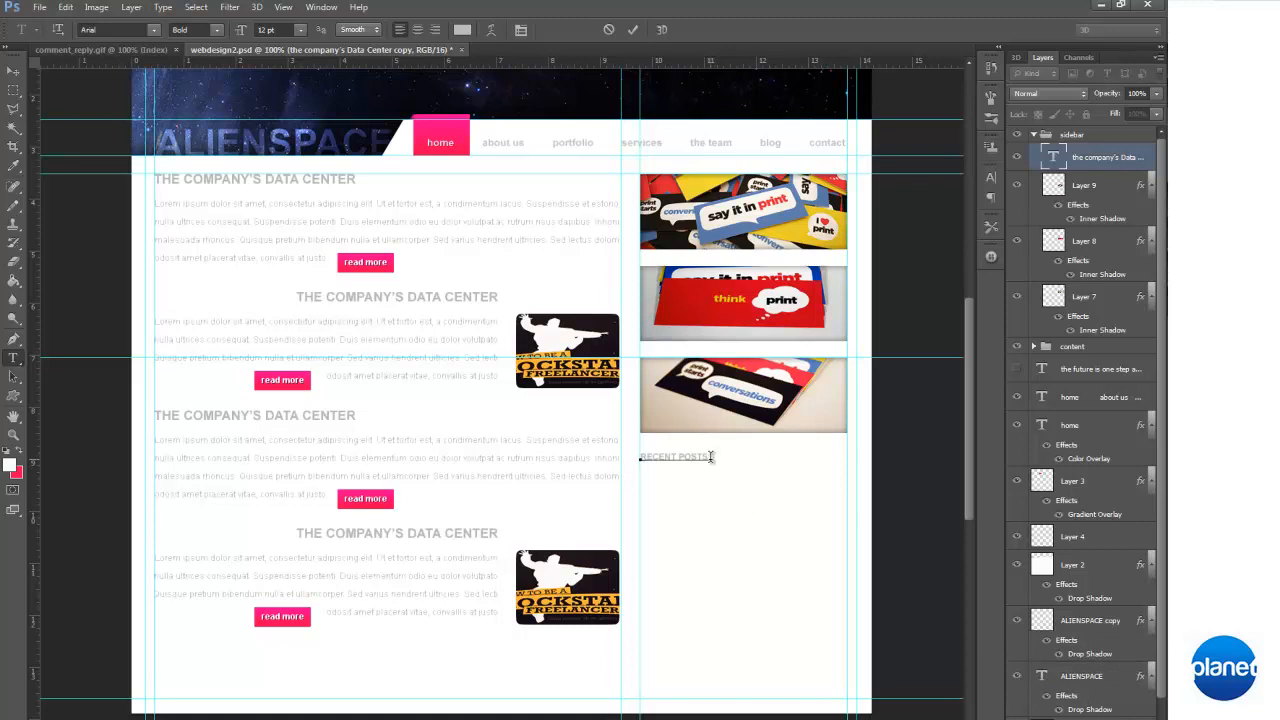
pyautogui.hotkey('ctrl', 'a')
pyautogui.hotkey('ctrl', ';')
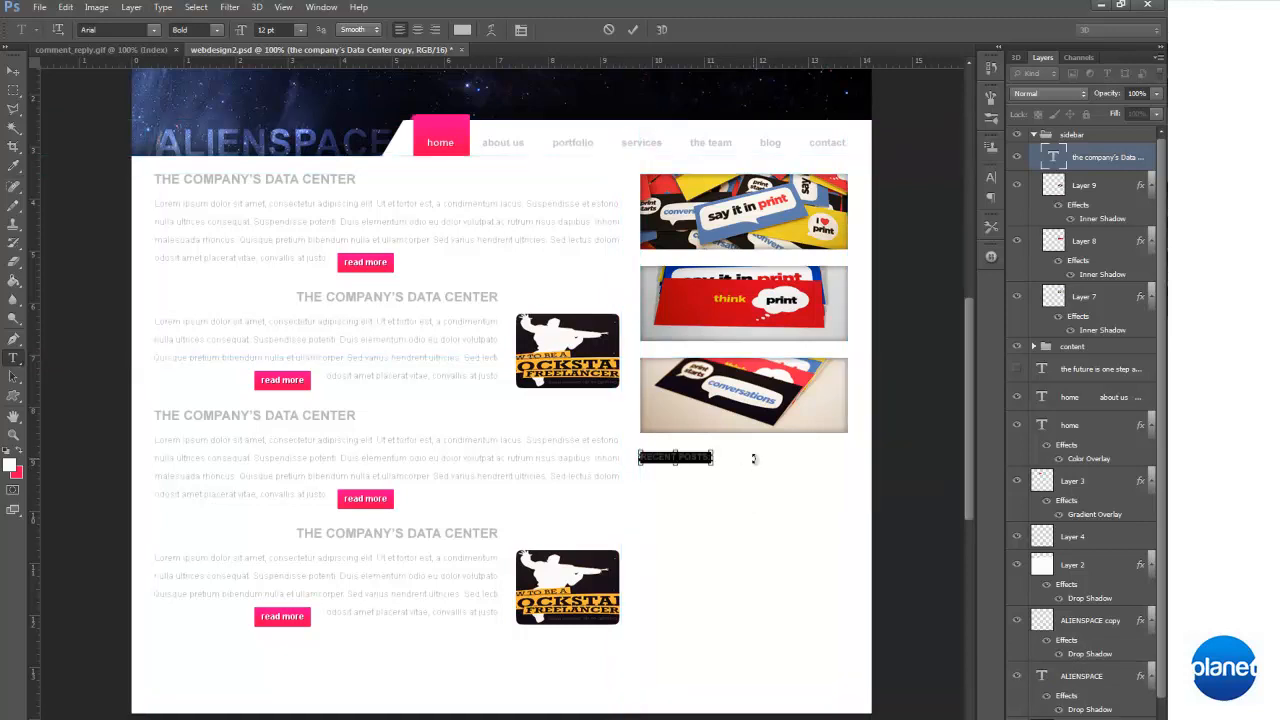
pyautogui.click(13, 71)
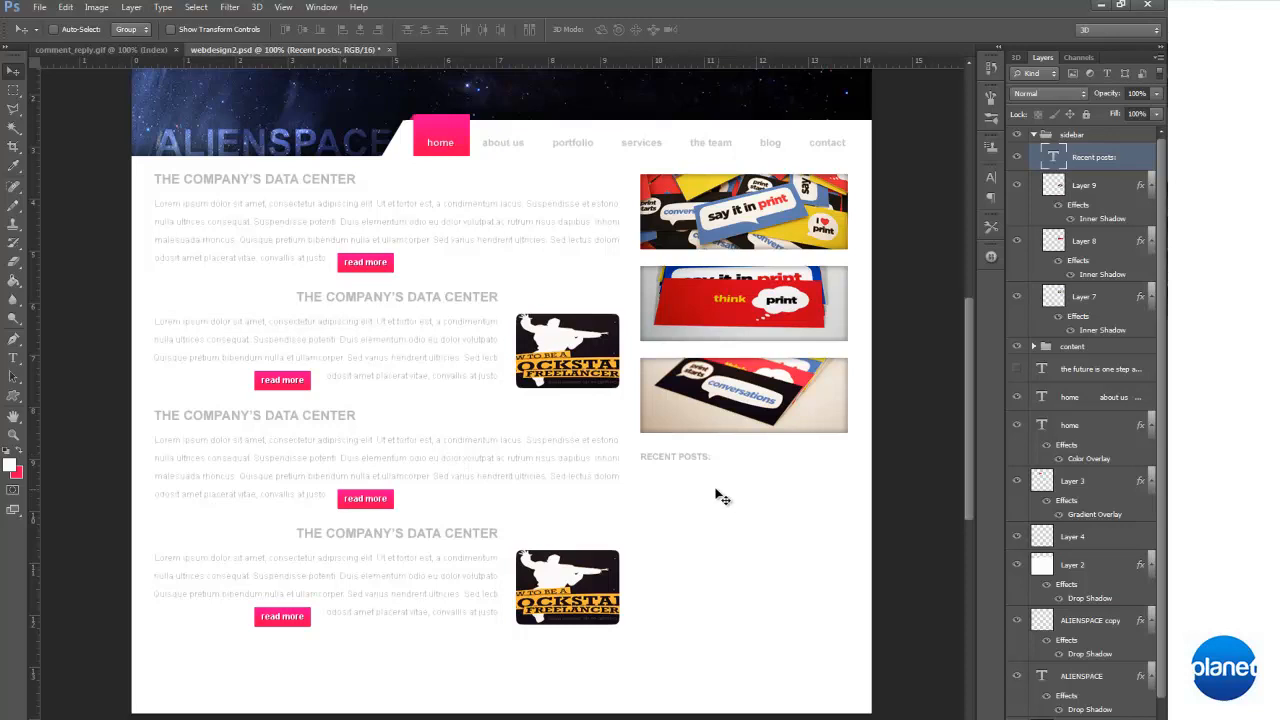
# Lower the "RECENT POSTS:" heading slightly and nudge it to fine-tune its gap beneath the third banner
pyautogui.moveTo(686, 462); pyautogui.dragTo(684, 470)
pyautogui.press('Down')
pyautogui.press('Up')
pyautogui.press('Up')
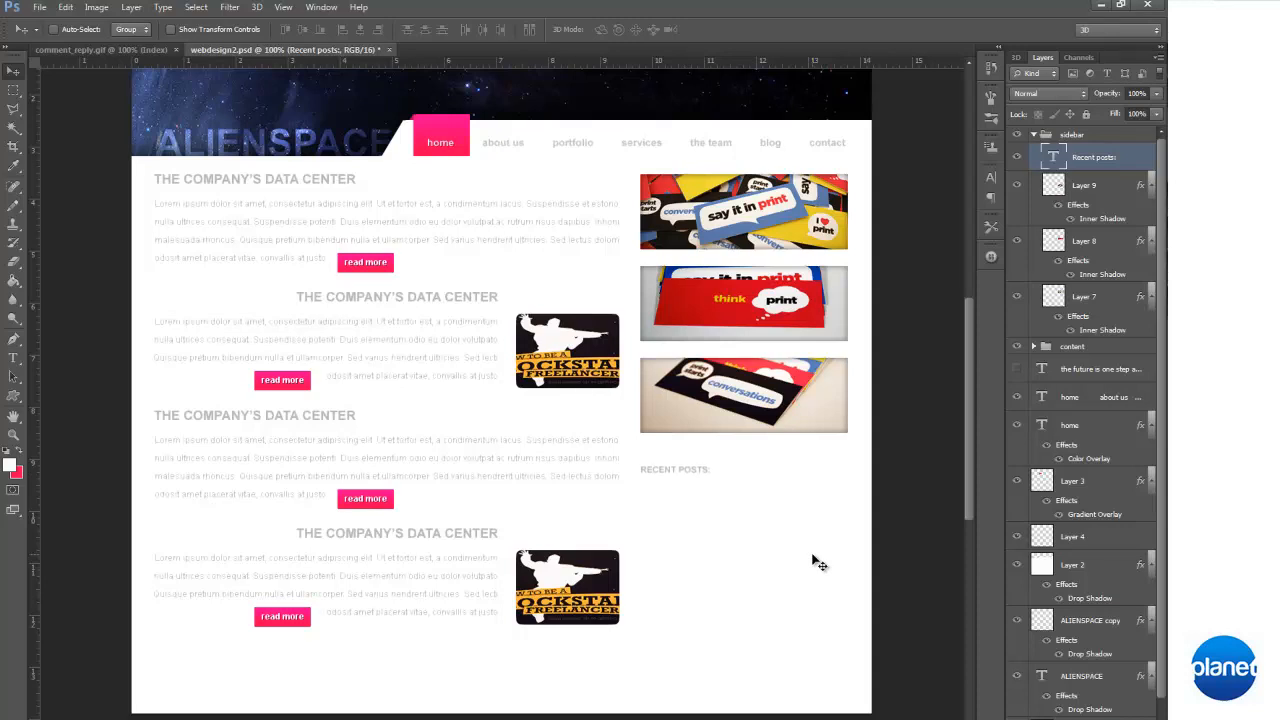
pyautogui.press('Up')
pyautogui.press('Up')
pyautogui.press('Up')
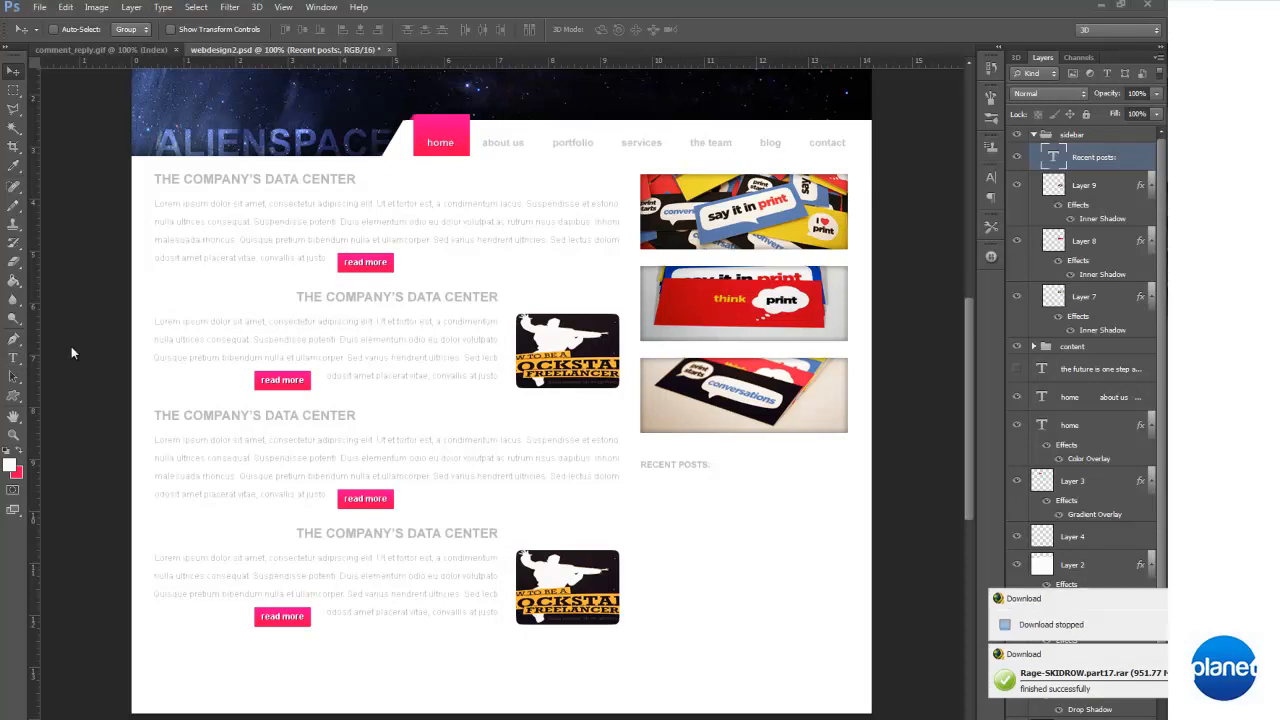
# Copy the opening lines of the first blog post's lorem ipsum paragraph, ending at "bibendum nulla"
pyautogui.click(16, 359)
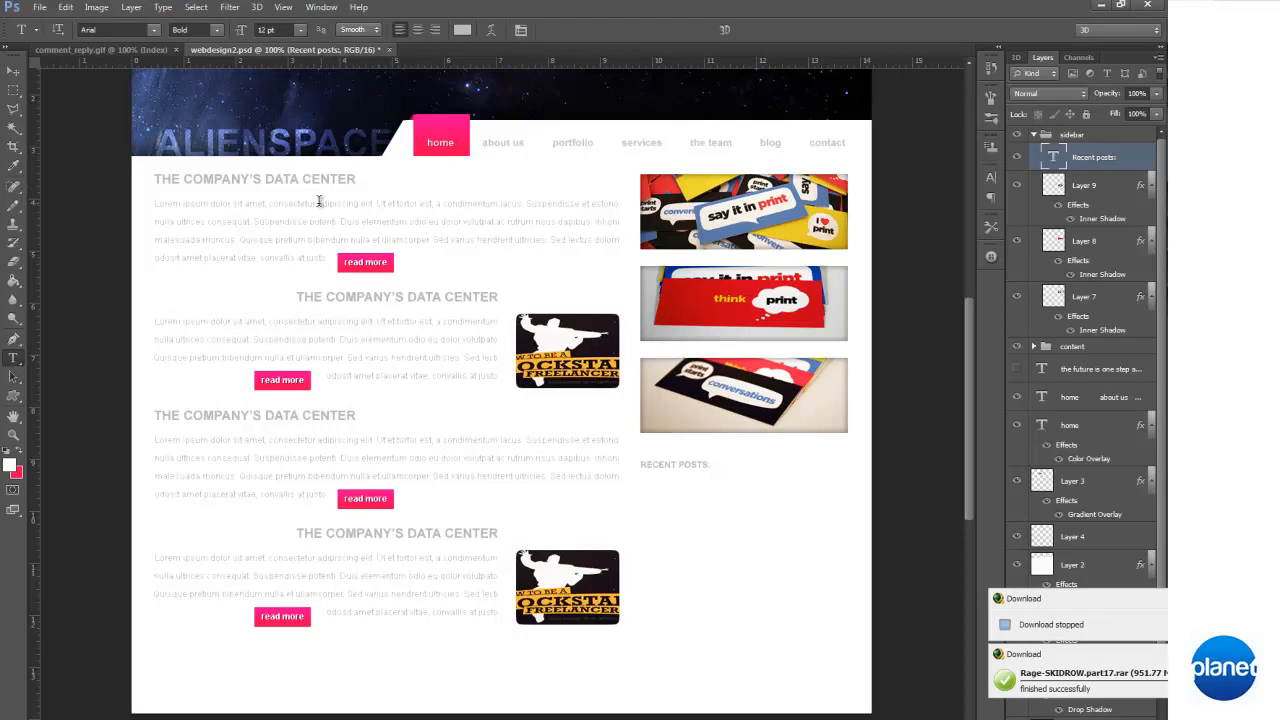
pyautogui.moveTo(155, 203); pyautogui.dragTo(377, 240)
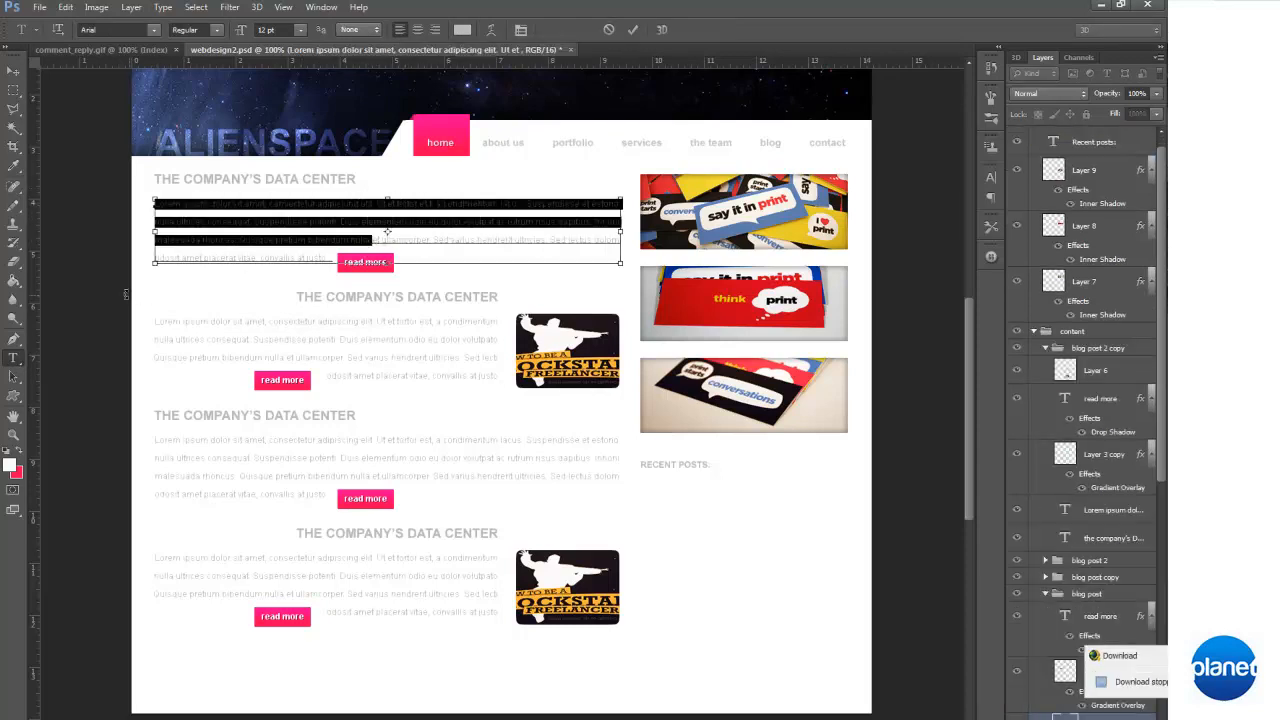
pyautogui.click(14, 341)
pyautogui.click(14, 358)
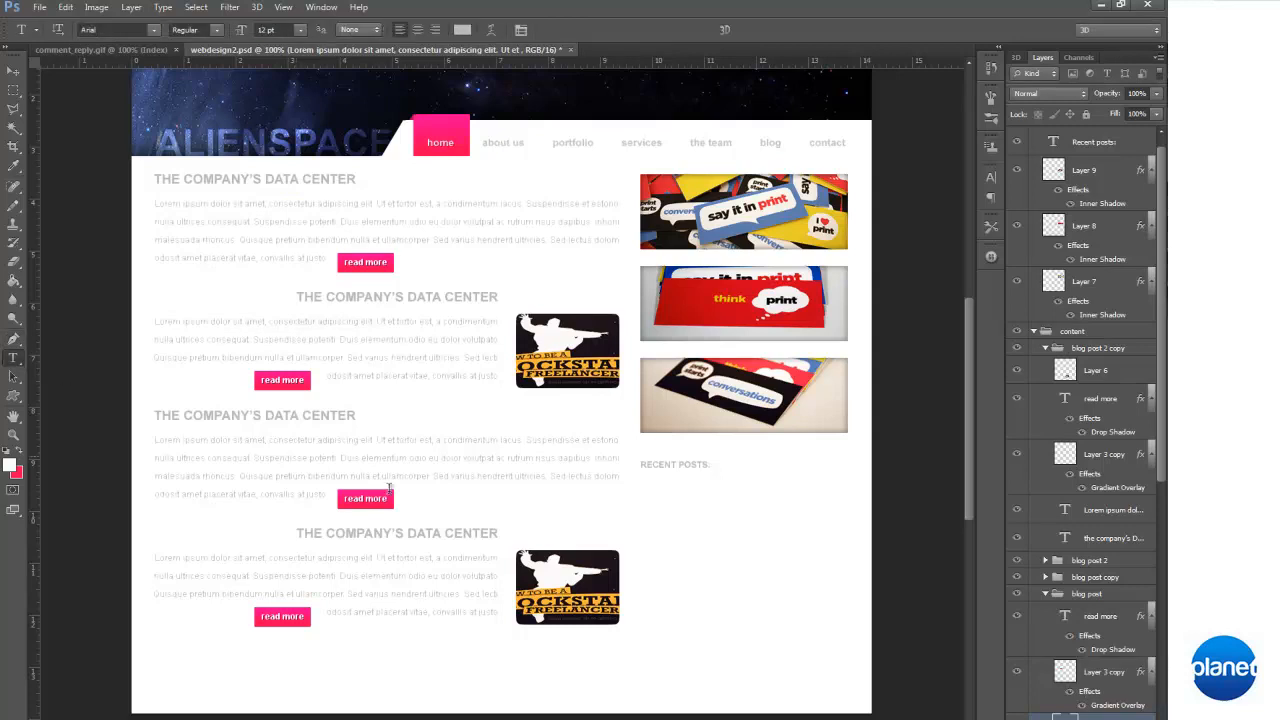
# Paste the copied text beneath "RECENT POSTS:", trim it to "Lorem ipsum dolor sit amet, consectetur", and remove the blank line above it
pyautogui.click(707, 463)
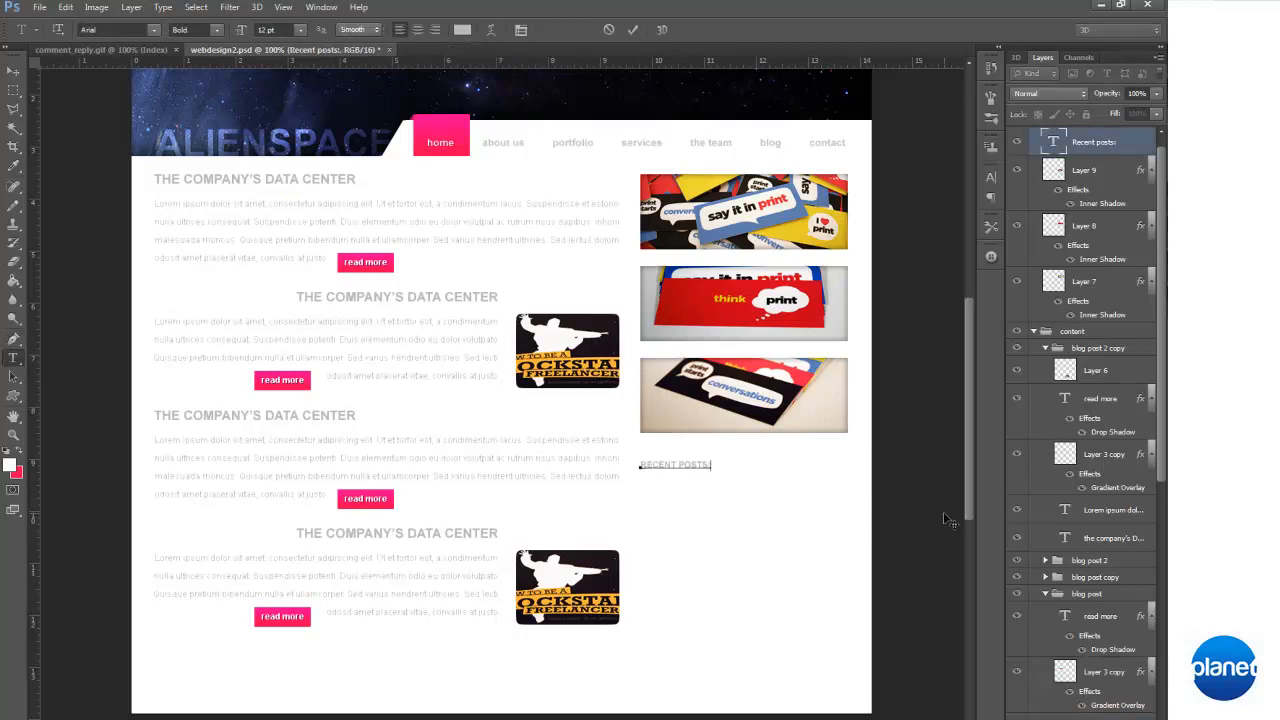
pyautogui.hotkey('ctrl', 'v')
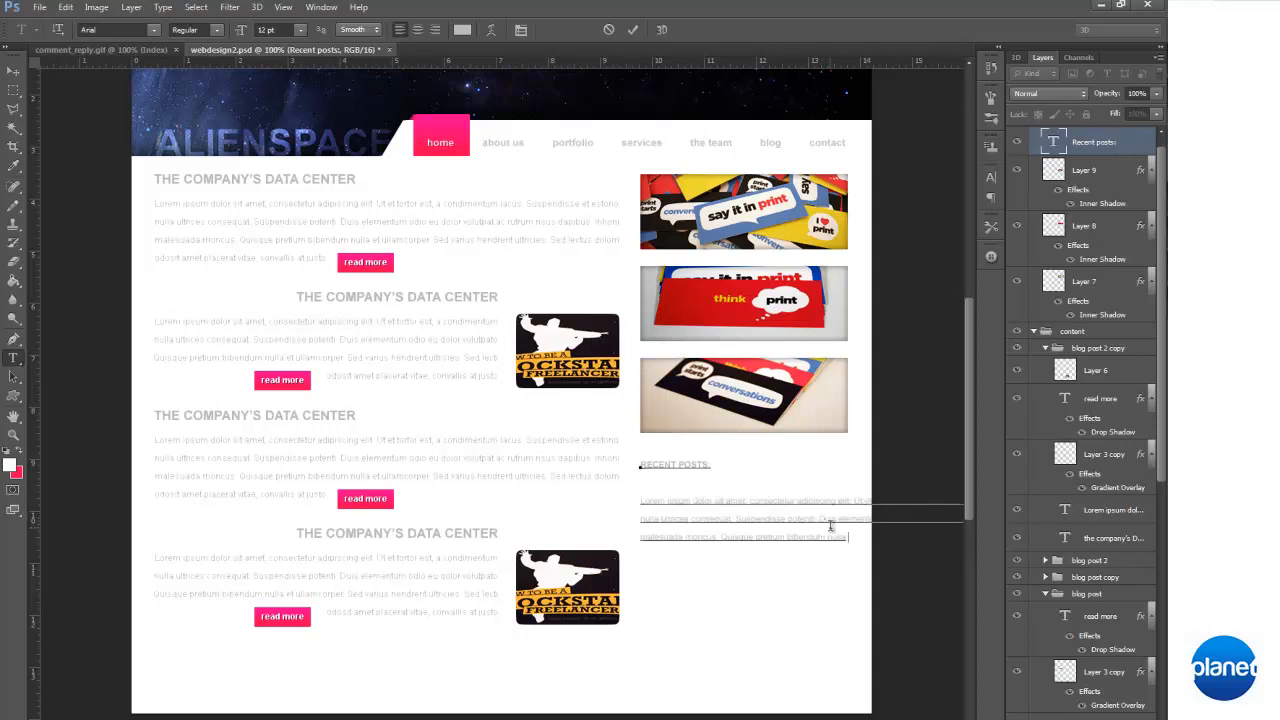
pyautogui.moveTo(797, 501); pyautogui.dragTo(919, 566)
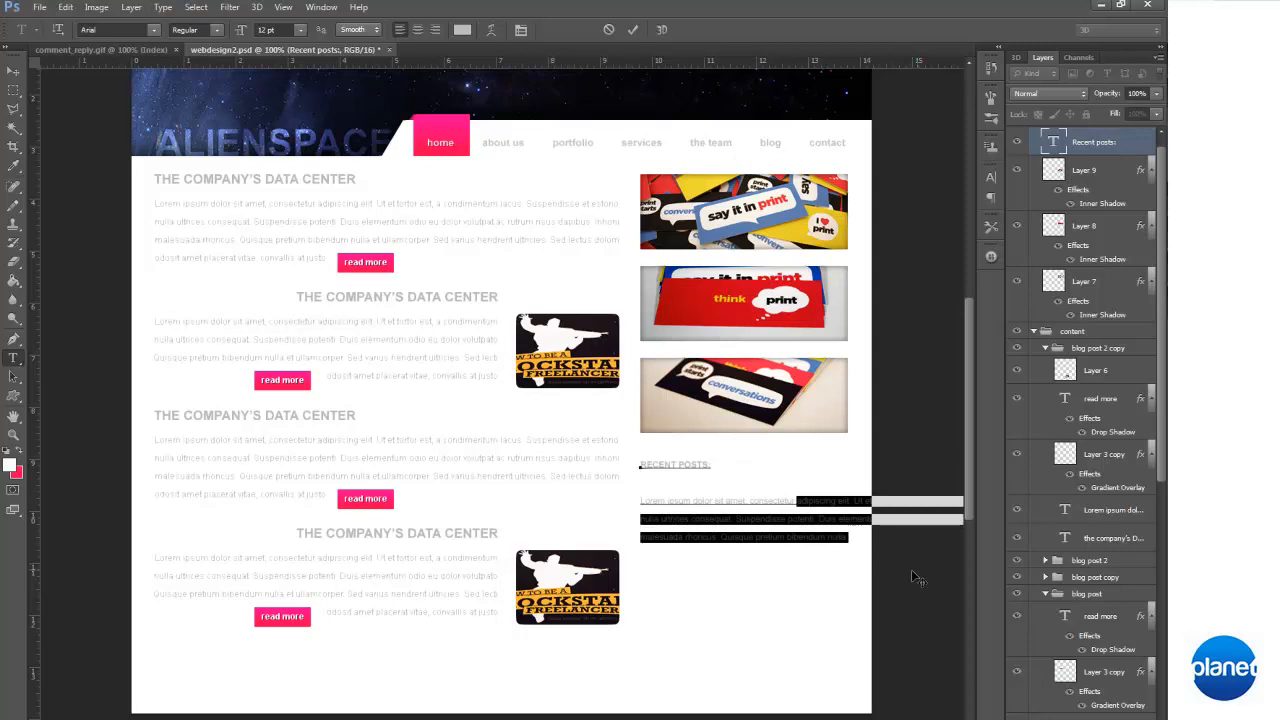
pyautogui.press('BackSpace')
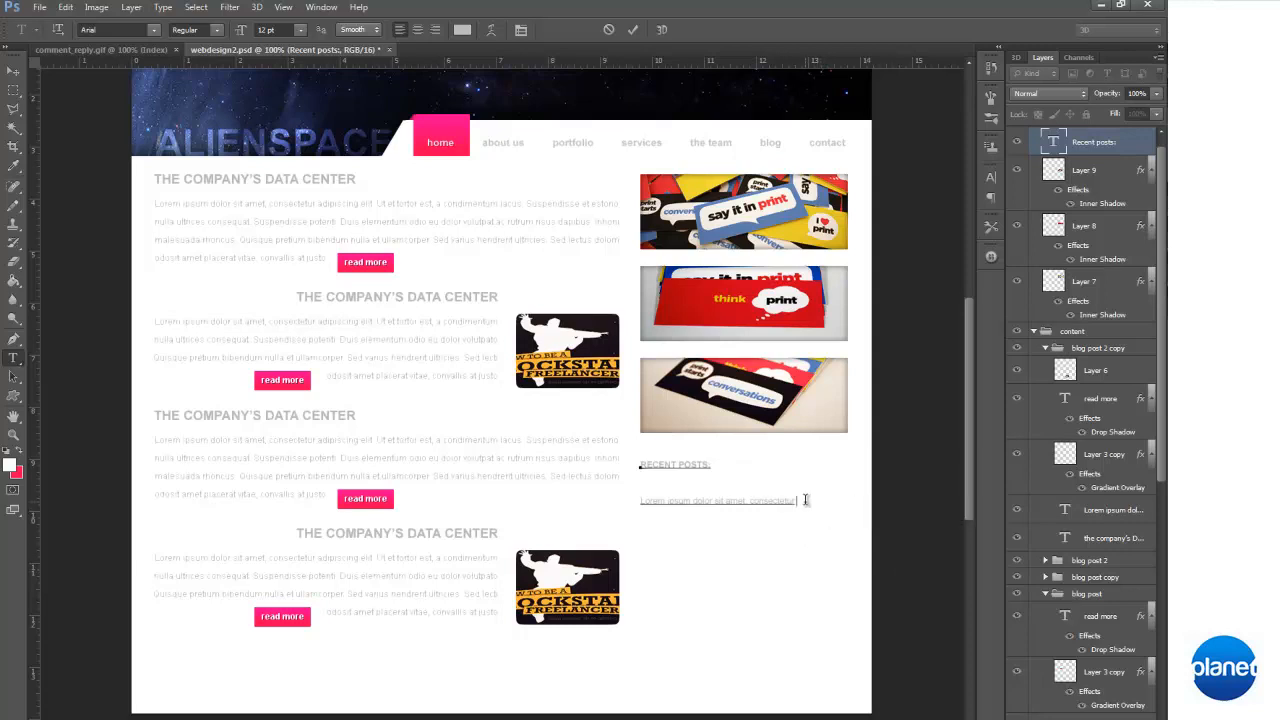
pyautogui.click(728, 484)
pyautogui.press('BackSpace')
# Set the pasted line's anti-aliasing to None, then undo the text added to the "RECENT POSTS:" heading
pyautogui.moveTo(800, 483); pyautogui.dragTo(588, 484)
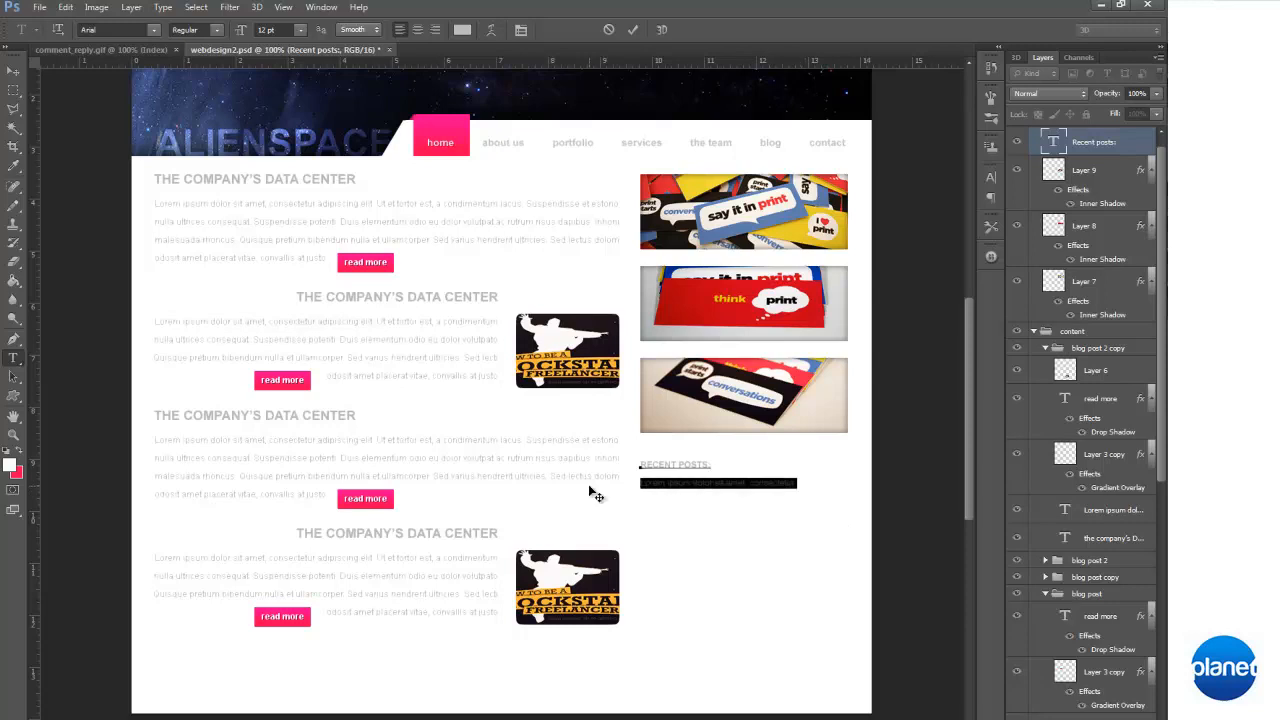
pyautogui.click(635, 484)
pyautogui.press('Tab')
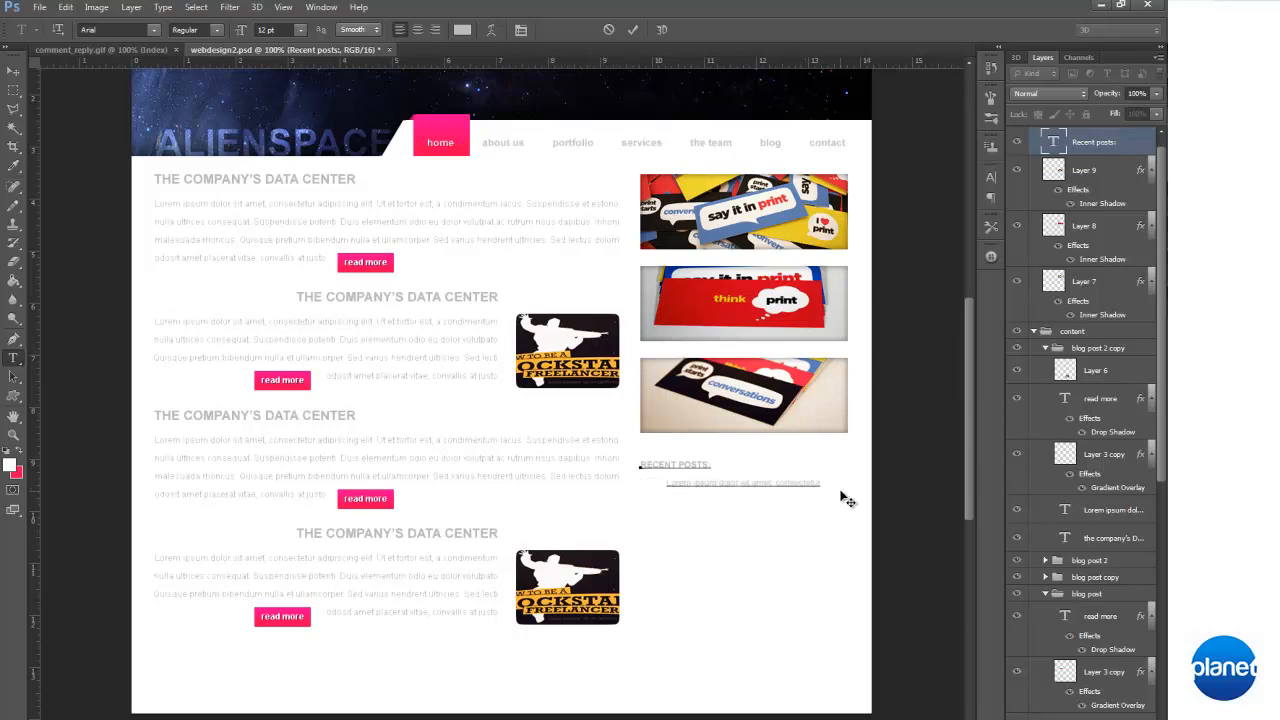
pyautogui.press('BackSpace')
pyautogui.moveTo(810, 484); pyautogui.dragTo(443, 486)
pyautogui.click(362, 33)
pyautogui.click(355, 40)
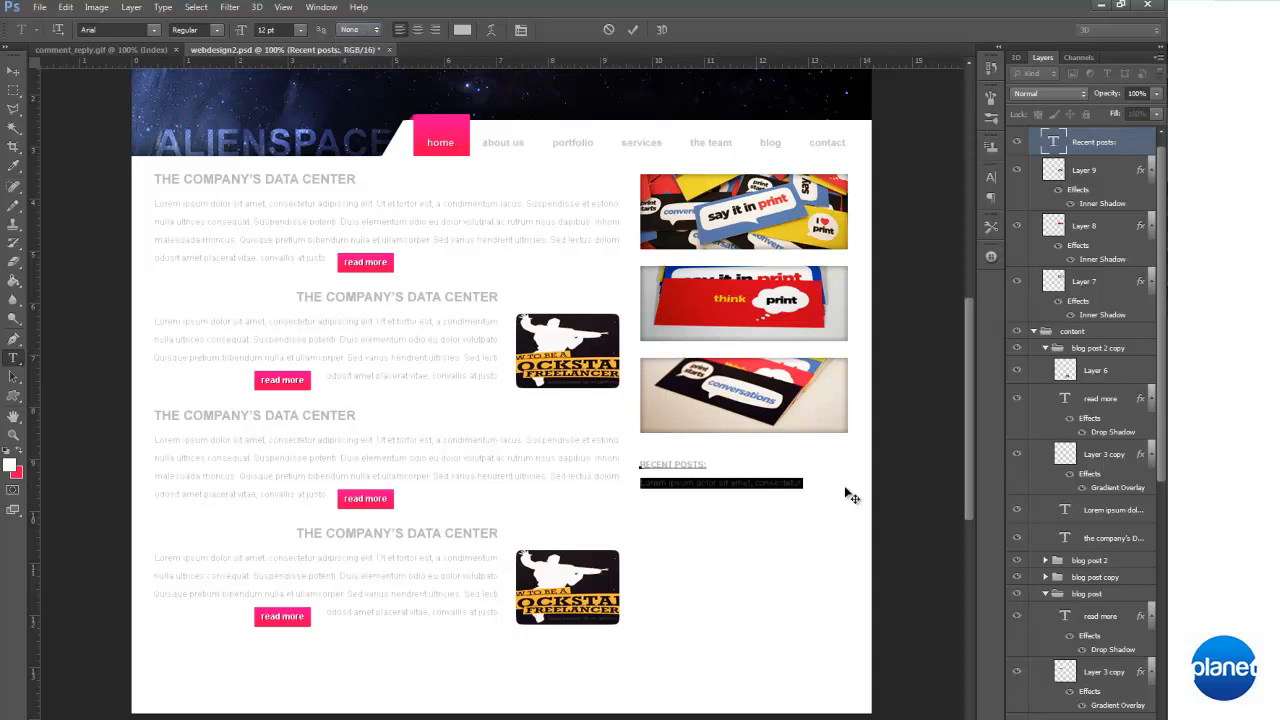
pyautogui.click(13, 71)
pyautogui.hotkey('ctrl', 'z')
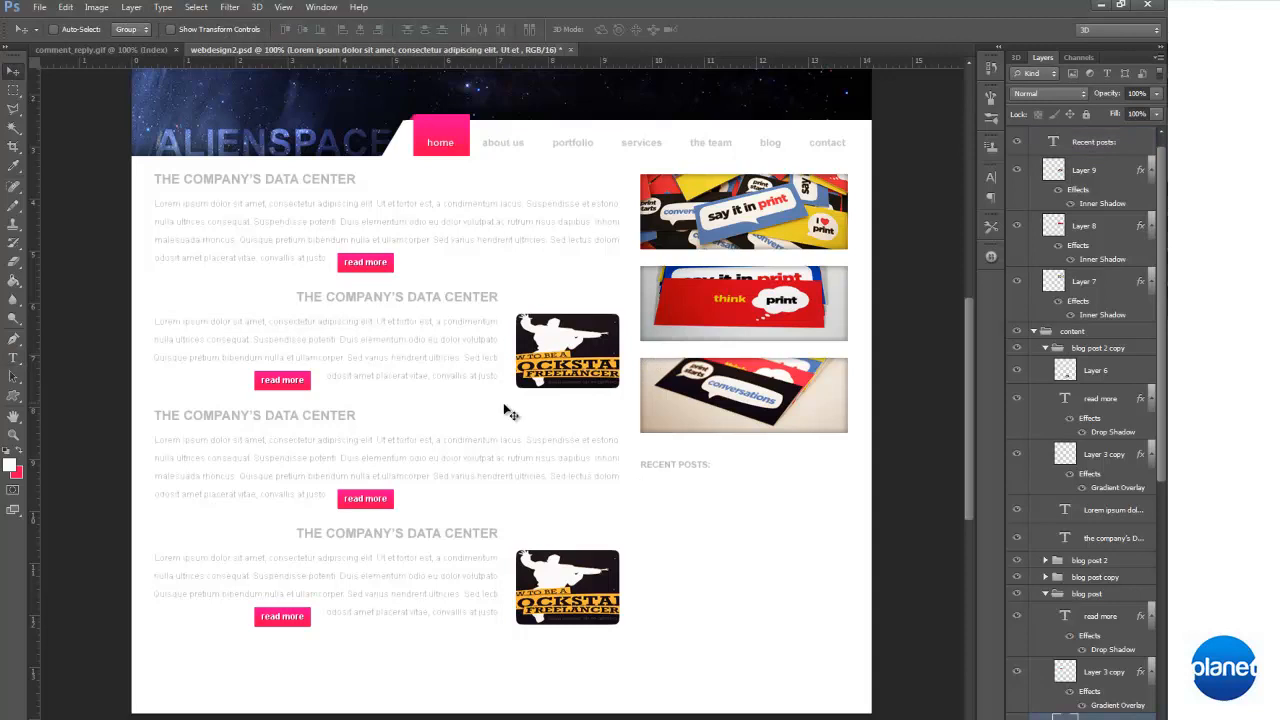
# Paste the copied lorem ipsum lines into a new text block beneath the "RECENT POSTS:" heading and reposition it for editing
pyautogui.click(13, 357)
pyautogui.click(665, 518)
pyautogui.hotkey('ctrl', 'v')
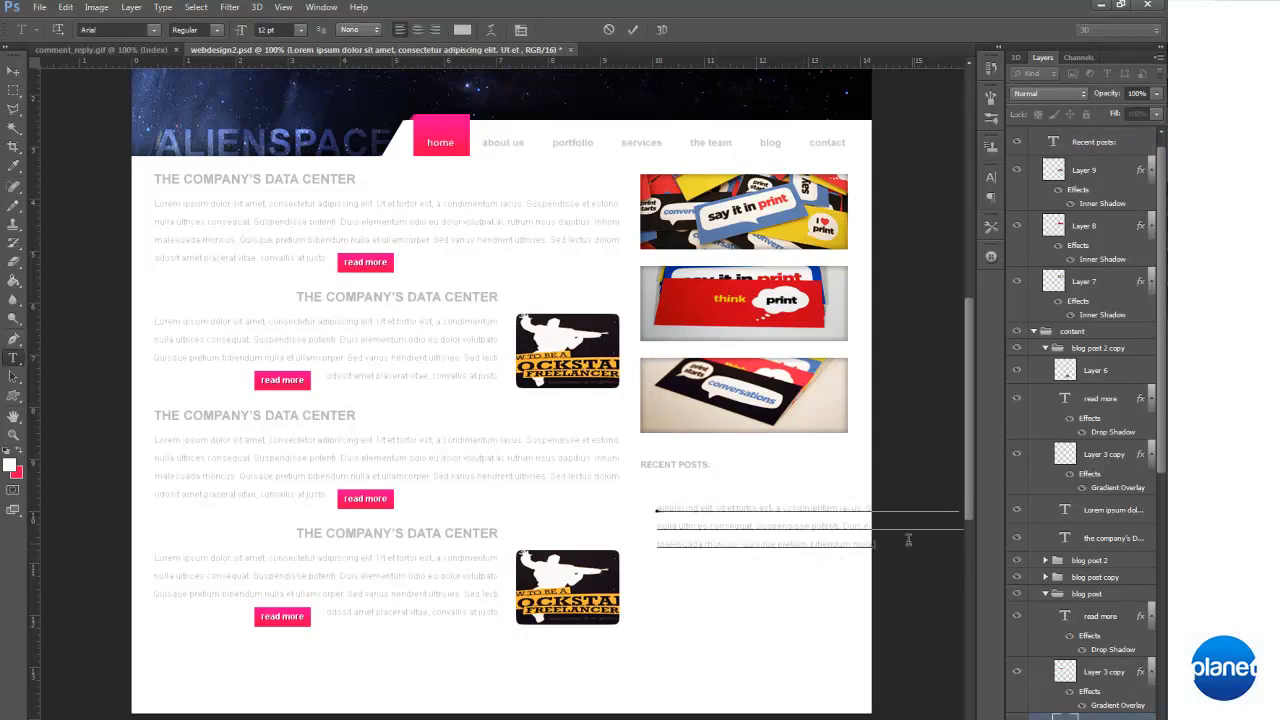
pyautogui.moveTo(820, 585); pyautogui.dragTo(668, 588)
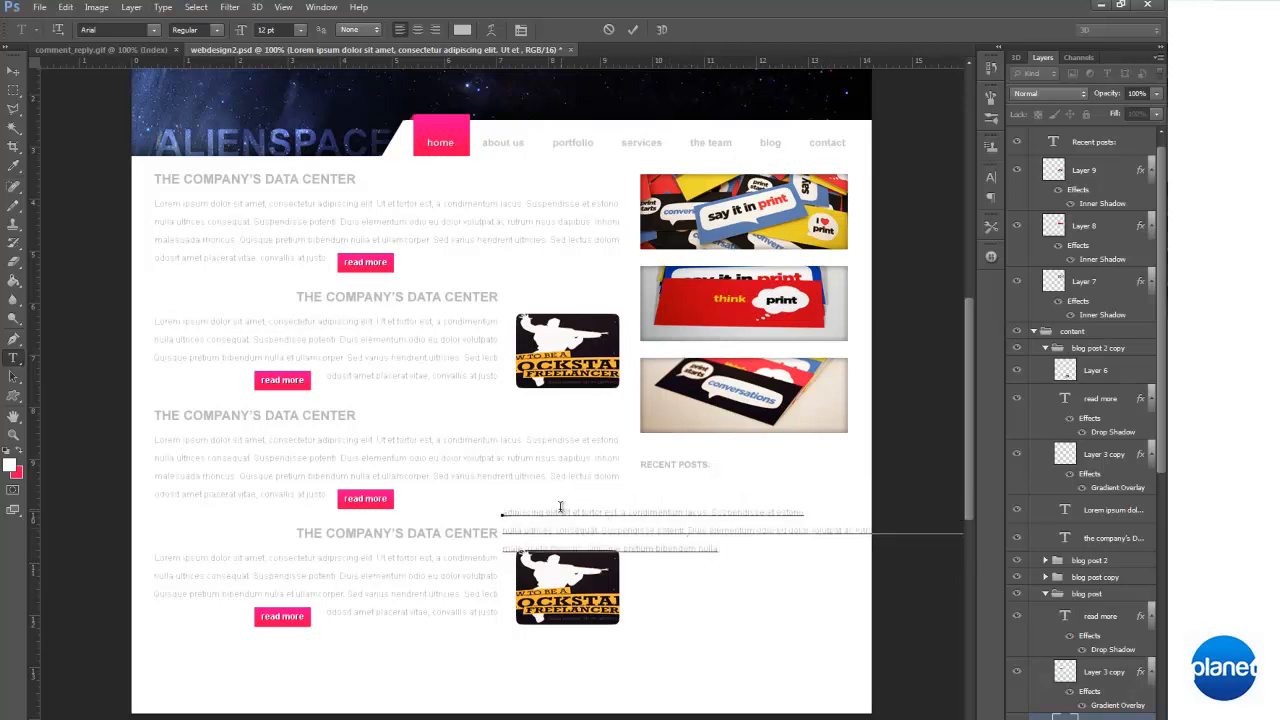
# Trim the pasted text to "Utettortor esta condimentum lacus" and place it just beneath the "RECENT POSTS:" heading
pyautogui.moveTo(562, 512); pyautogui.dragTo(465, 514)
pyautogui.press('BackSpace')
pyautogui.press('BackSpace')
pyautogui.moveTo(647, 512); pyautogui.dragTo(843, 583)
pyautogui.press('BackSpace')
pyautogui.moveTo(713, 591); pyautogui.dragTo(860, 578)
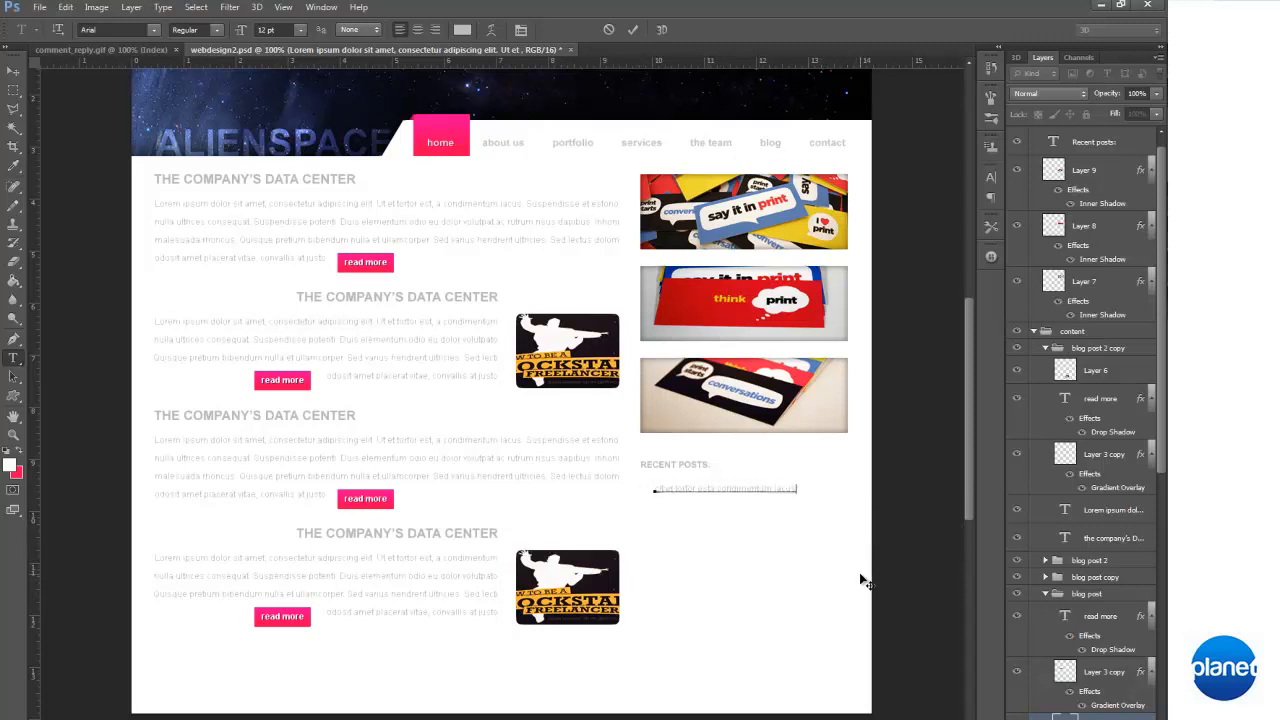
pyautogui.click(670, 490)
pyautogui.press('BackSpace')
pyautogui.moveTo(766, 540); pyautogui.dragTo(768, 537)
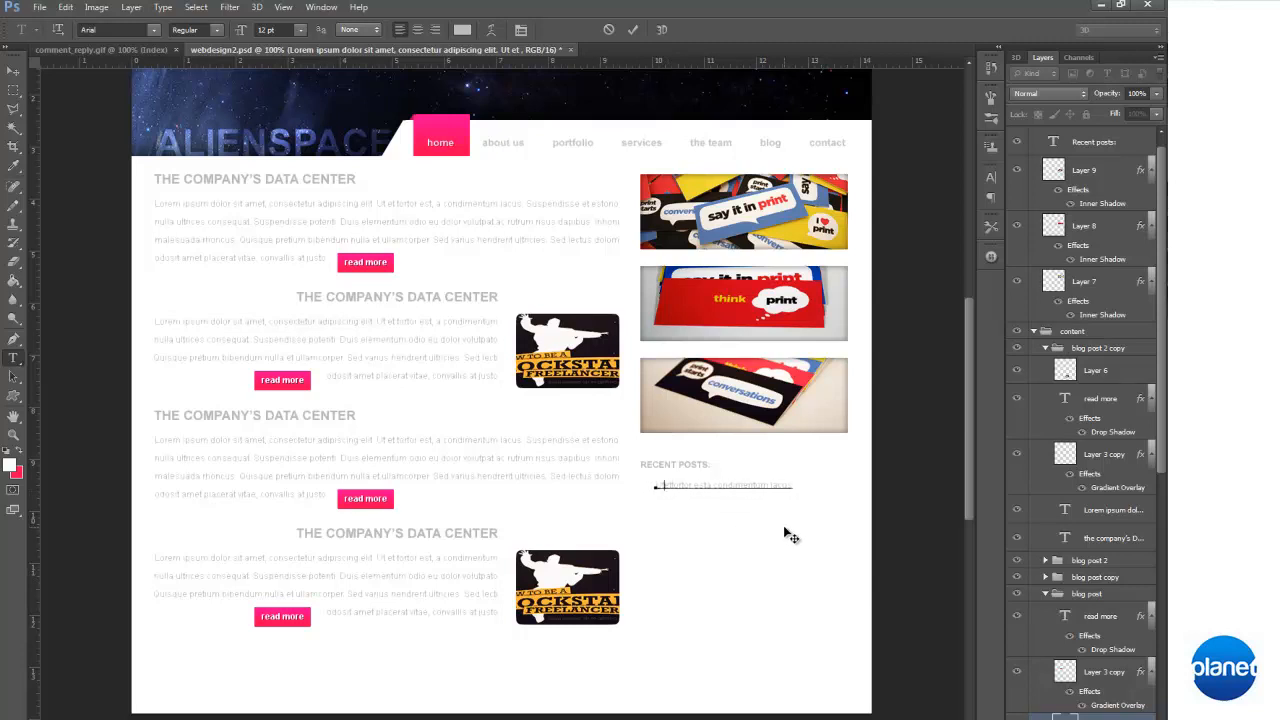
pyautogui.click(794, 486)
# Paste the copied text below the first list line and trim and break it into the second line "Suspendisse et estono nulla ultrices conse"
pyautogui.press('ctrl')
pyautogui.hotkey('ctrl', 'v')
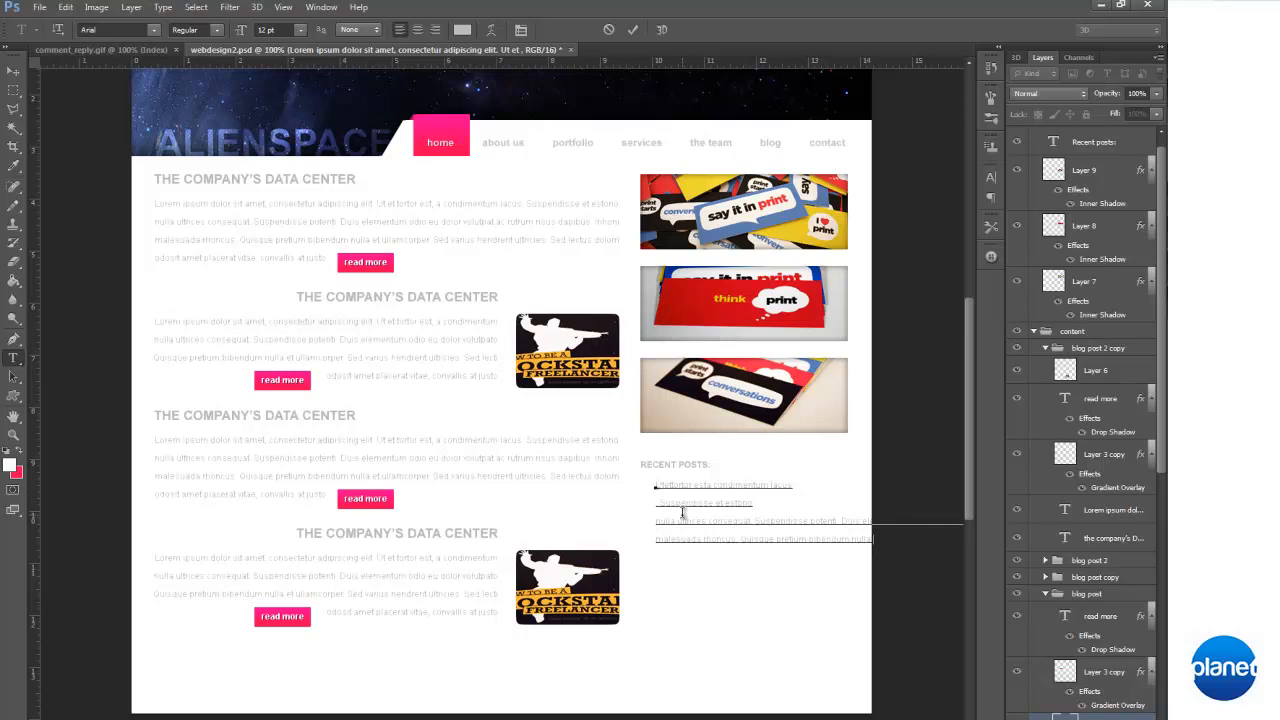
pyautogui.click(657, 522)
pyautogui.press('BackSpace')
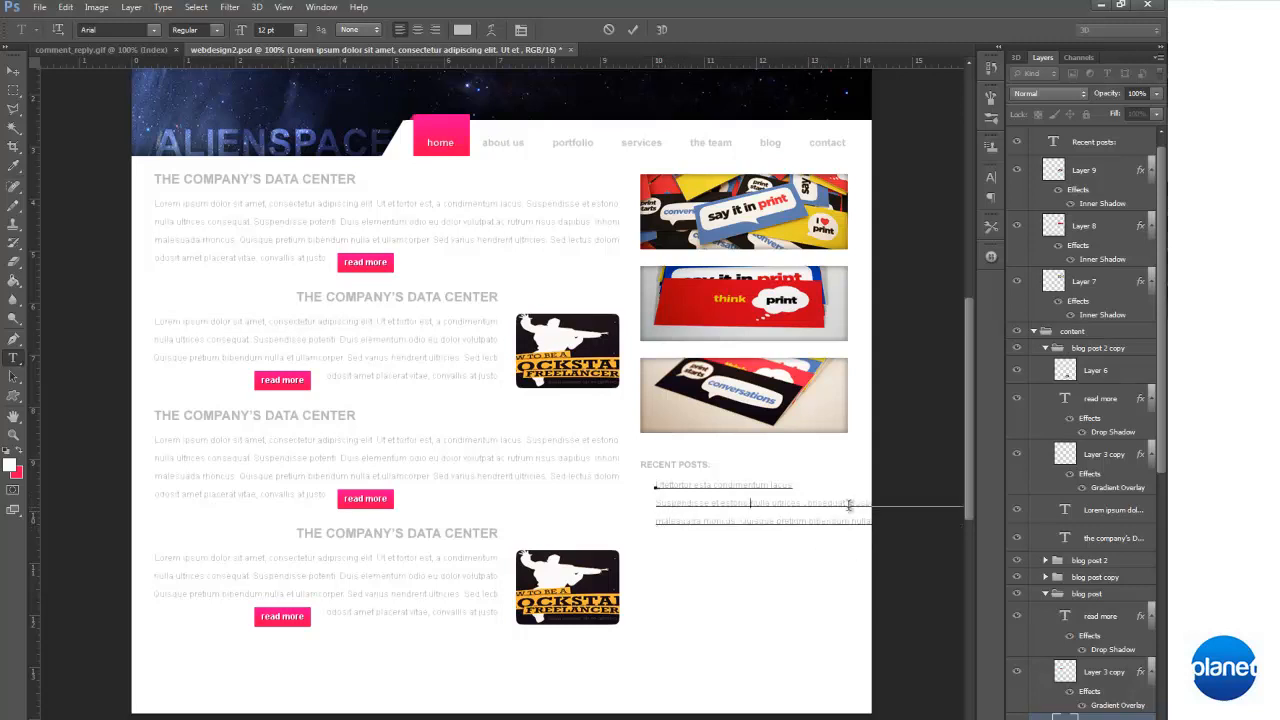
pyautogui.press('BackSpace')
pyautogui.press('BackSpace')
pyautogui.press('Return')
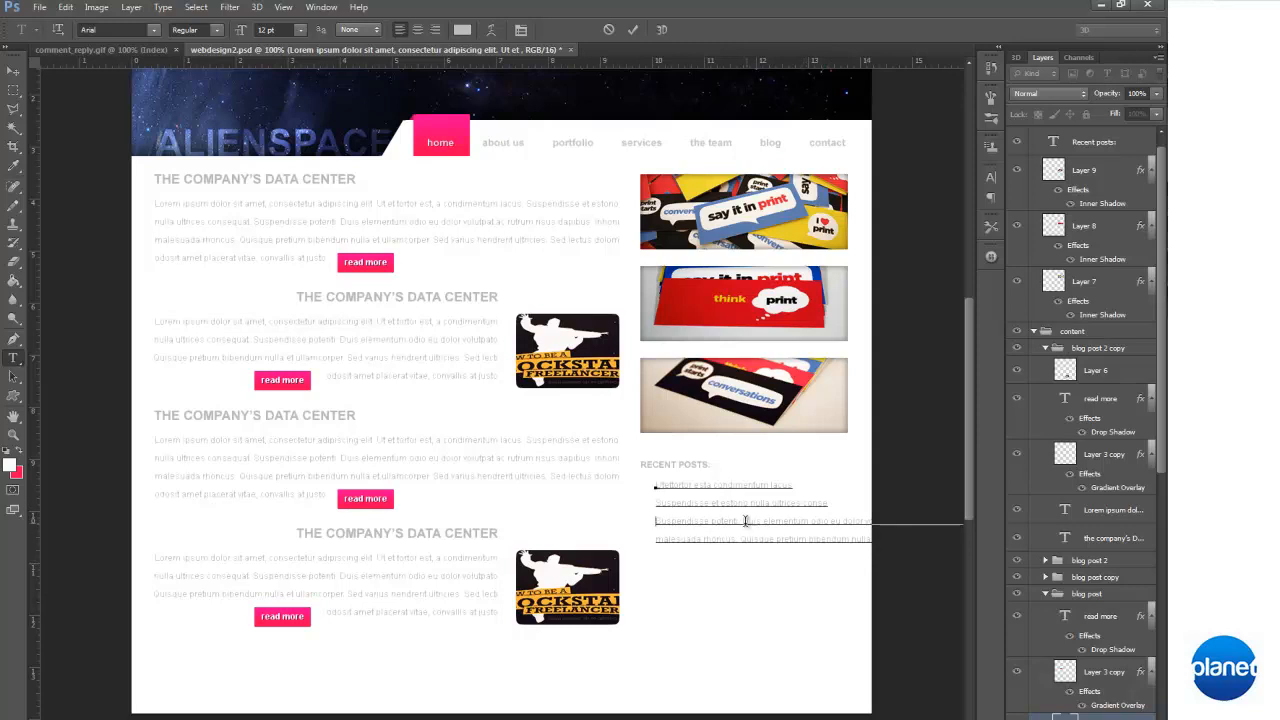
# Condense the third list line to "Suspendisse potenis elementum odi" and break the remaining text onto a new line
pyautogui.moveTo(754, 520); pyautogui.dragTo(731, 521)
pyautogui.press('BackSpace')
pyautogui.click(803, 521)
pyautogui.press('Return')
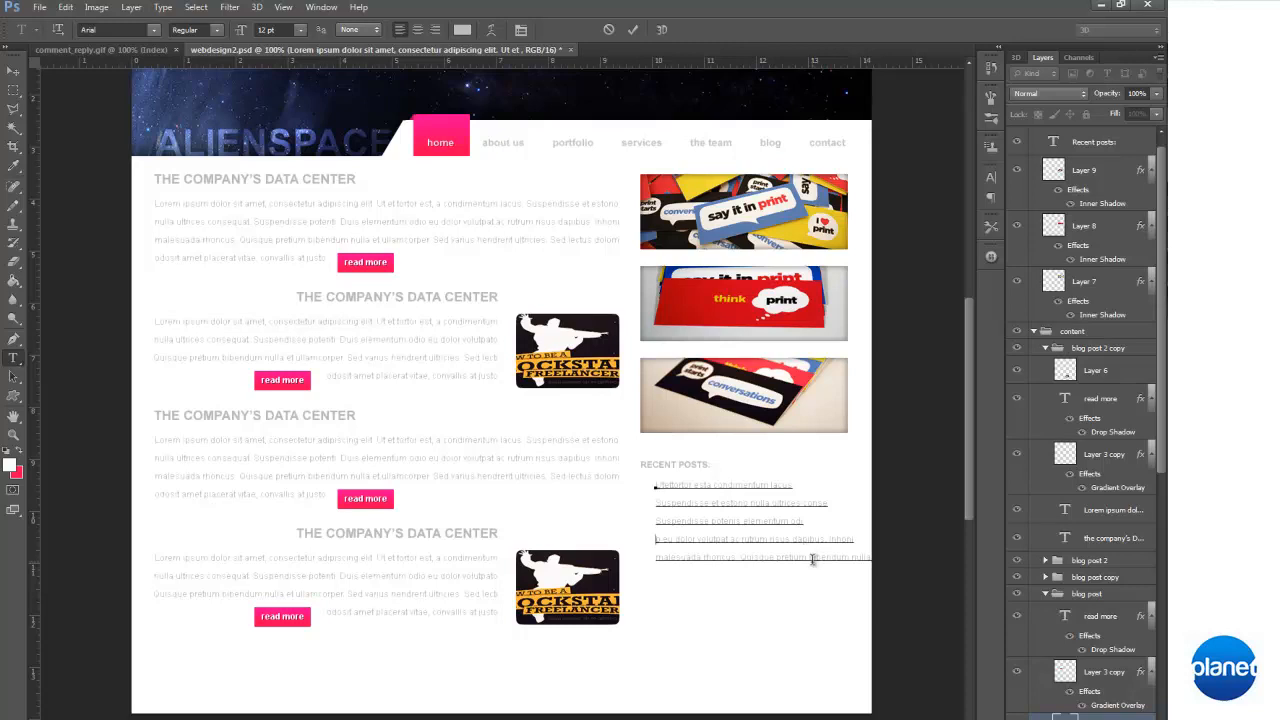
# Shorten the second list line's first word to "Suspeisse" and condense the fourth line containing "volutpat"
pyautogui.moveTo(663, 538); pyautogui.dragTo(652, 538)
pyautogui.press('BackSpace')
pyautogui.click(676, 541)
pyautogui.click(693, 504)
pyautogui.press('BackSpace')
pyautogui.press('BackSpace')
pyautogui.click(742, 537)
pyautogui.moveTo(836, 541); pyautogui.dragTo(808, 541)
pyautogui.press('BackSpace')
# Shorten the end of the fifth list line, capitalize its first word as "Malesuada", and finish the text edit
pyautogui.moveTo(832, 556); pyautogui.dragTo(792, 556)
pyautogui.press('BackSpace')
pyautogui.press('BackSpace')
pyautogui.write('M')
pyautogui.click(14, 72)
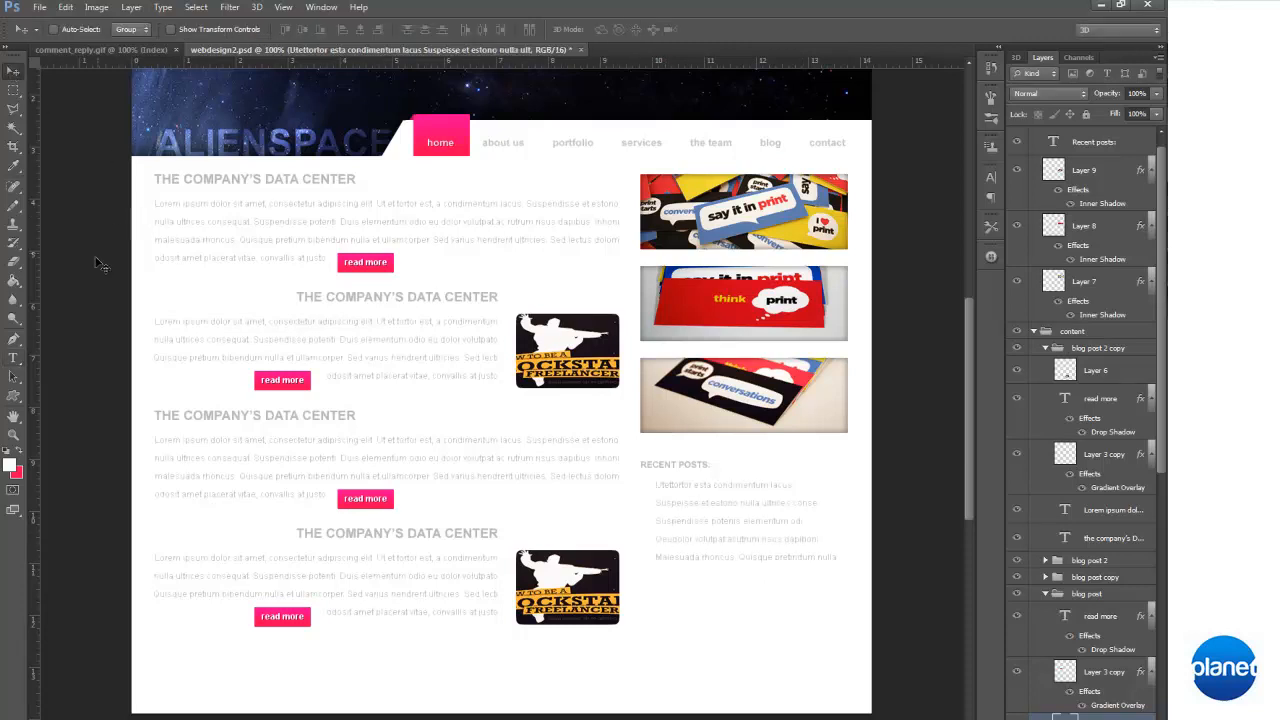
# Set the leading of all five recent-posts lines to 30 pt and nudge the text block up slightly
pyautogui.click(14, 357)
pyautogui.click(705, 520)
pyautogui.hotkey('ctrl', 'a')
pyautogui.click(520, 29)
pyautogui.click(935, 223)
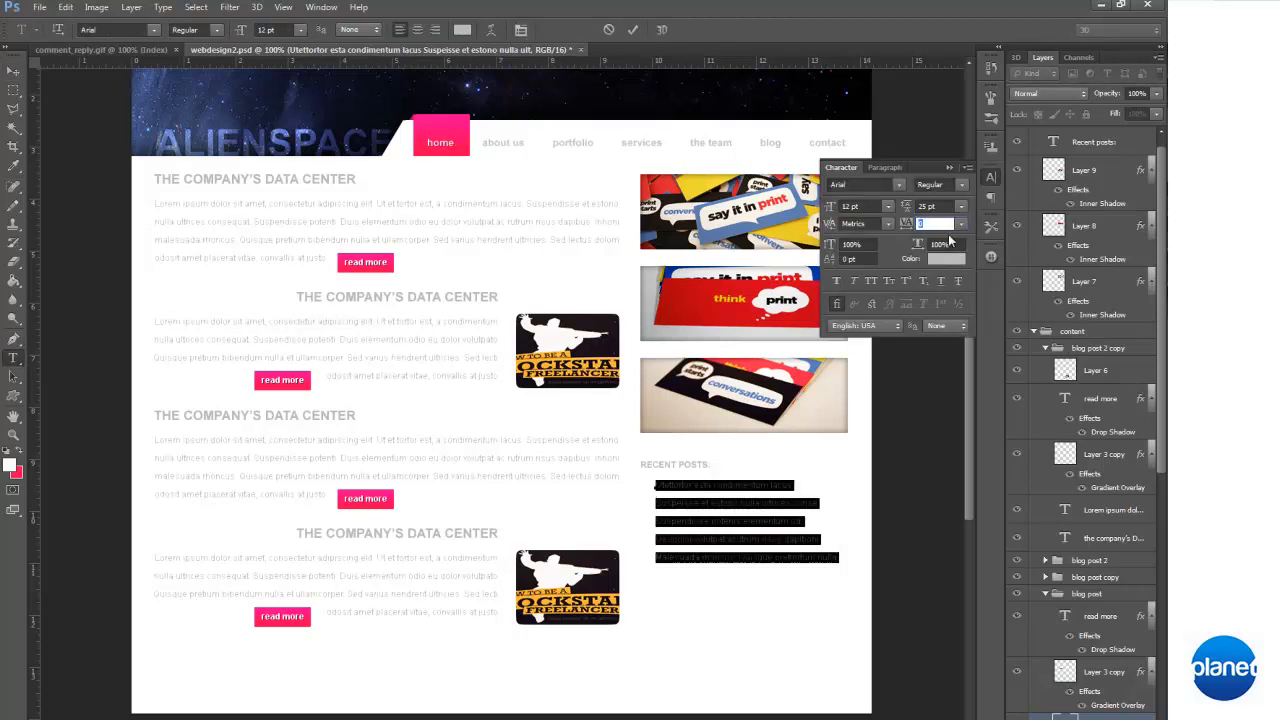
pyautogui.click(961, 208)
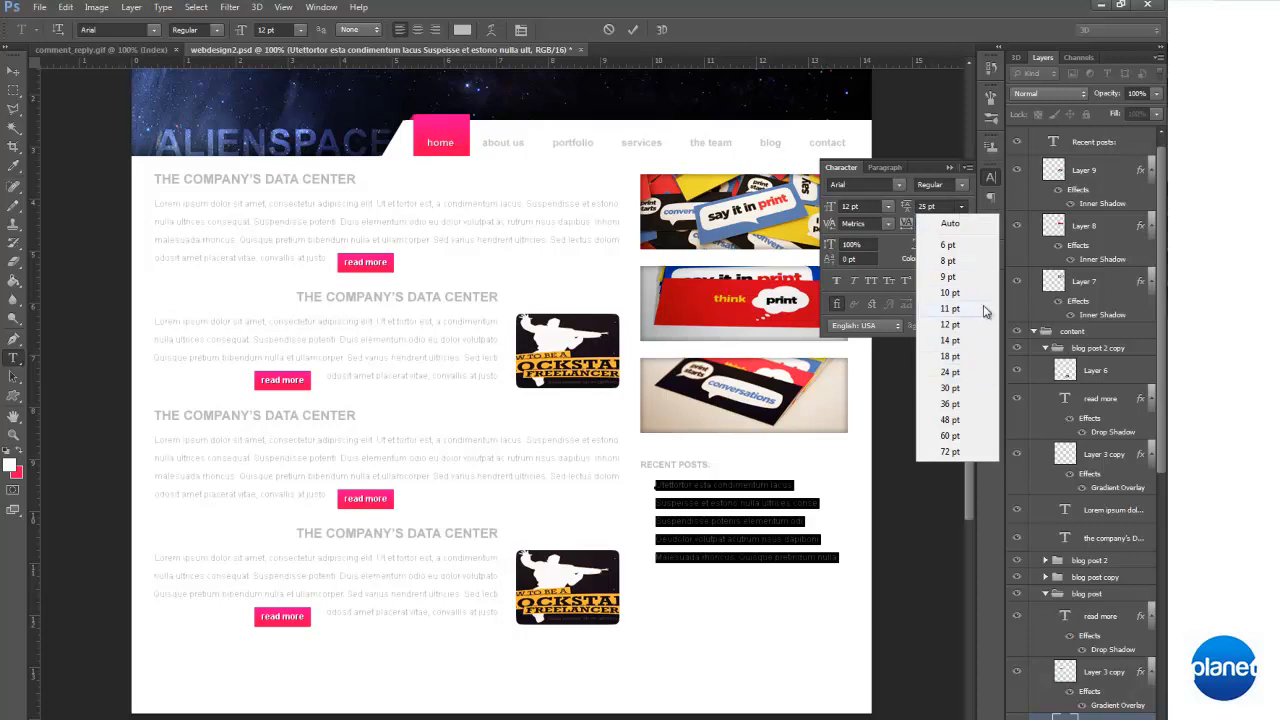
pyautogui.click(984, 389)
pyautogui.click(728, 530)
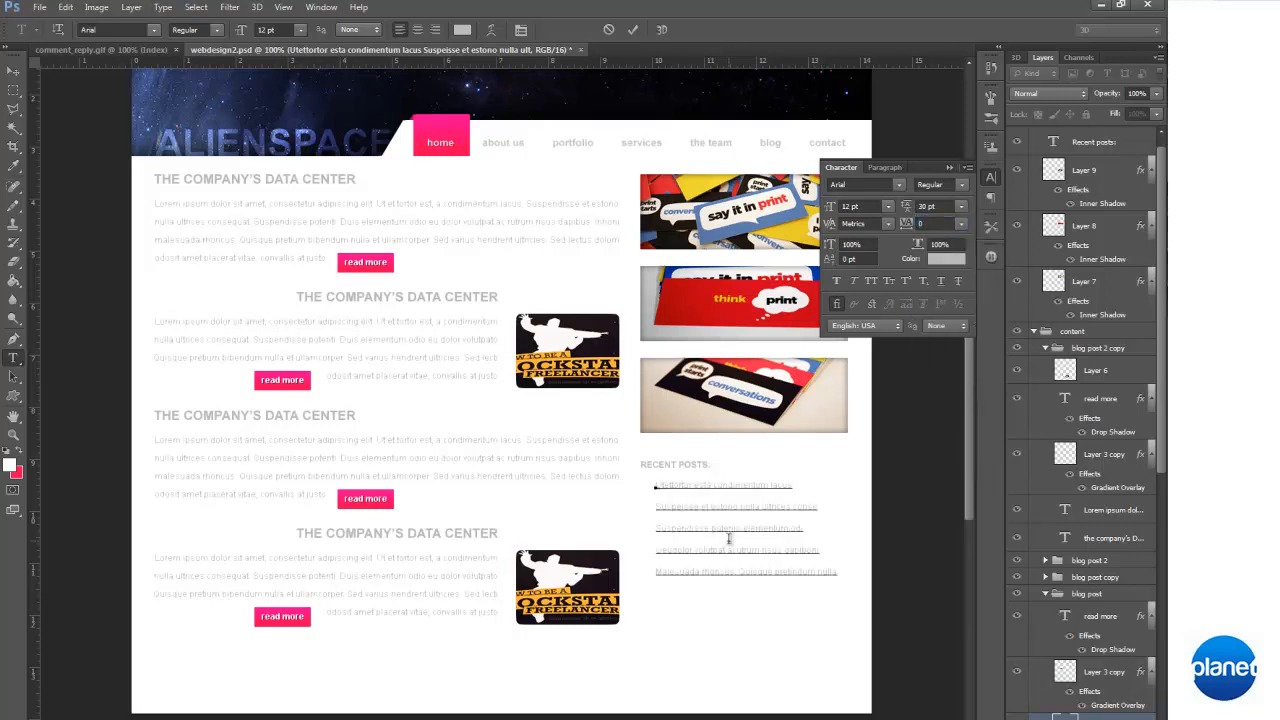
pyautogui.click(13, 71)
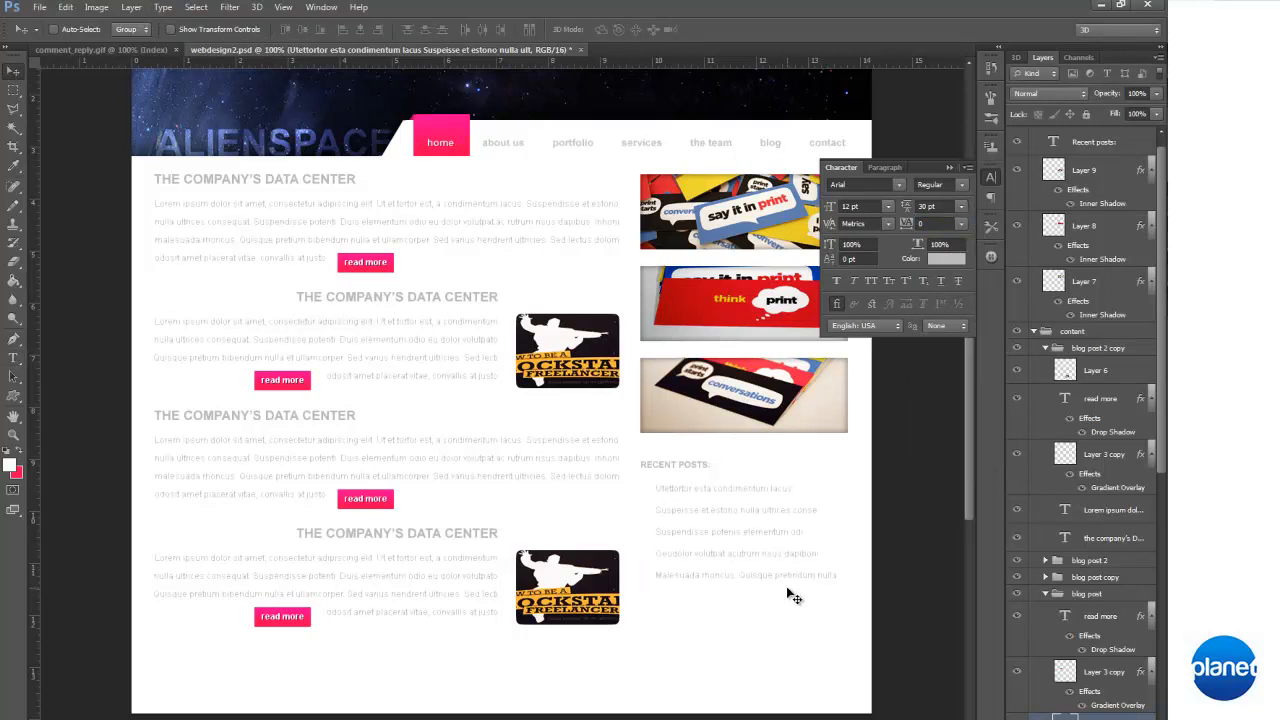
pyautogui.press('Up')
pyautogui.click(946, 169)
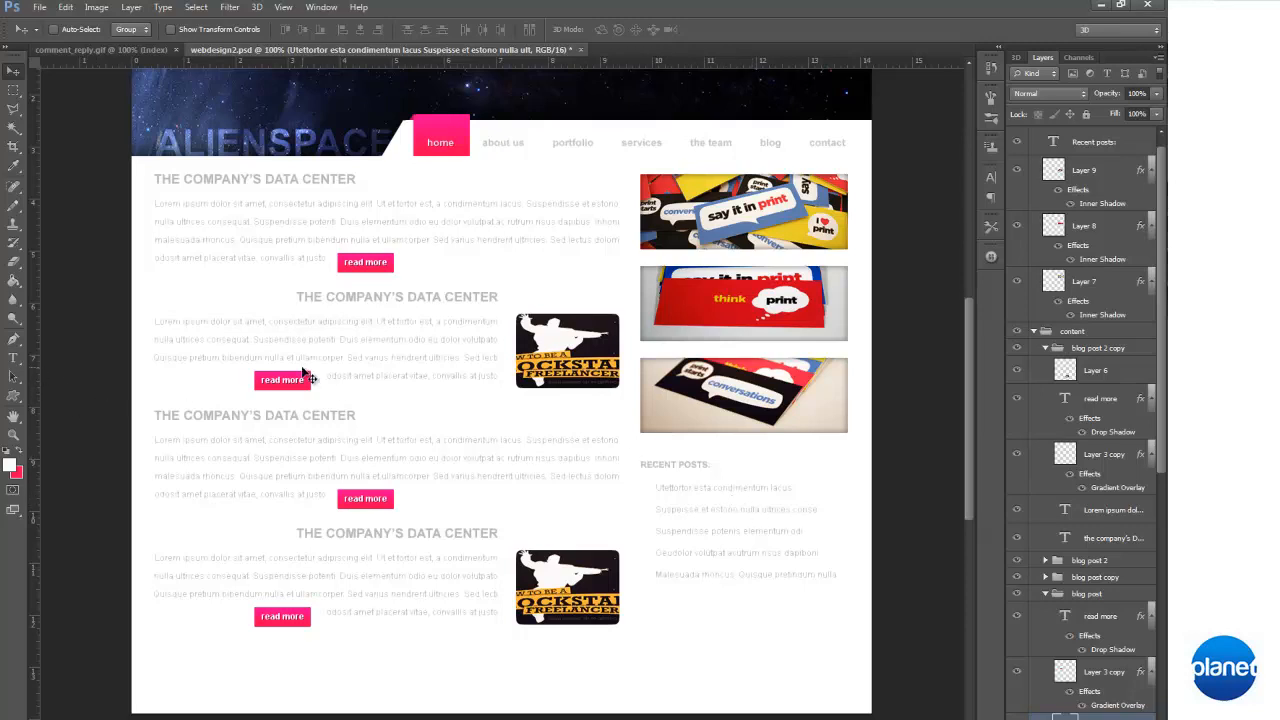
# Collapse the sidebar and content layer groups, toggling the visibility of content and "blog post 2 copy" to check what they hold
pyautogui.scroll(1, 1035, 150)
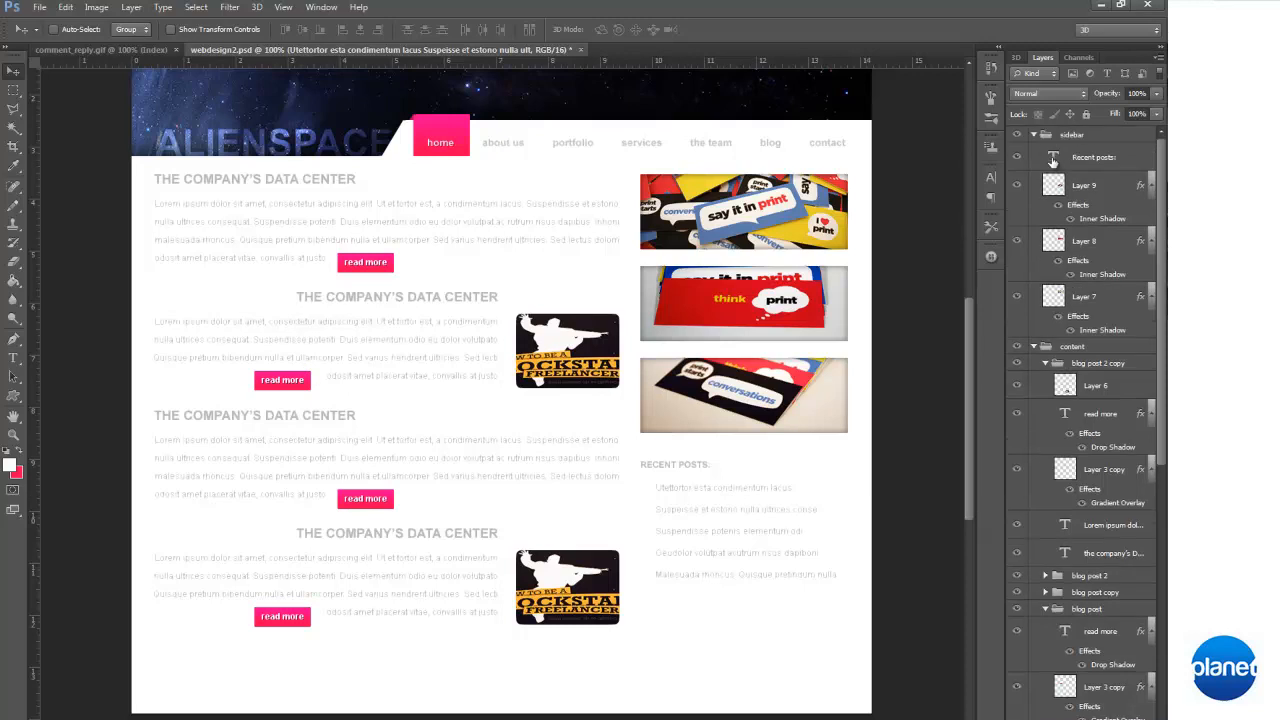
pyautogui.click(1034, 134)
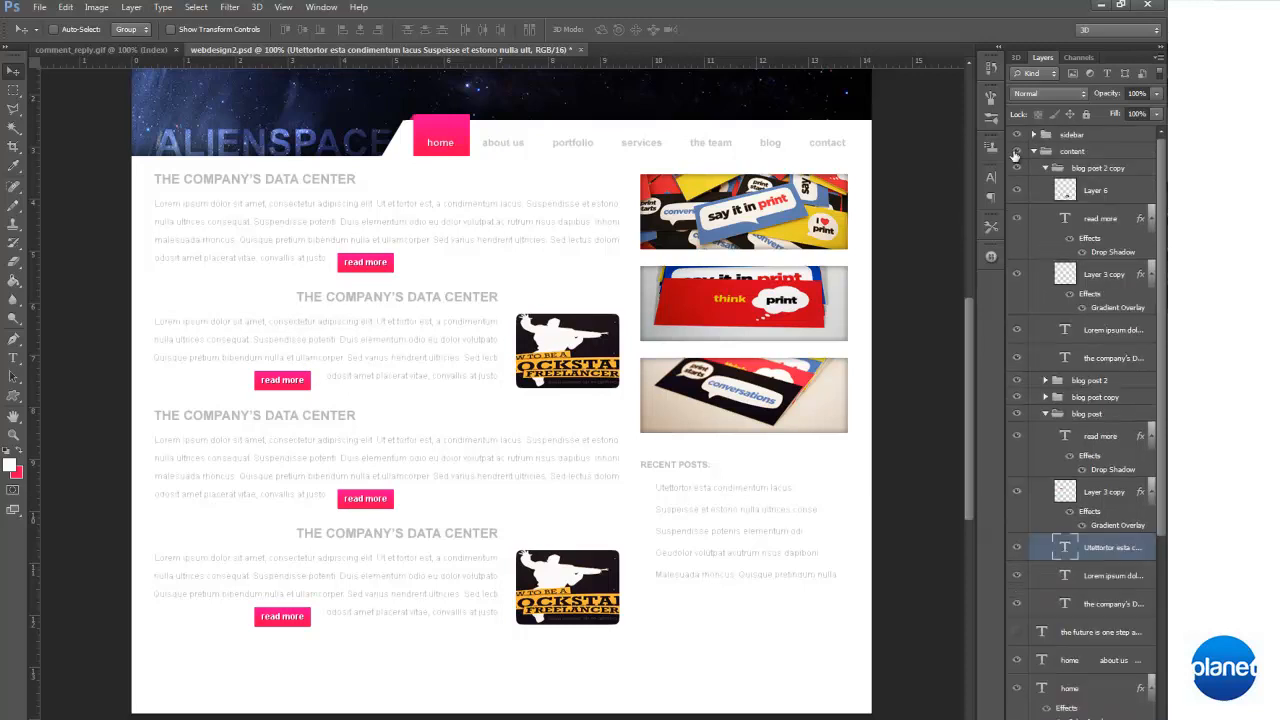
pyautogui.click(1016, 151)
pyautogui.click(1016, 151)
pyautogui.click(1034, 151)
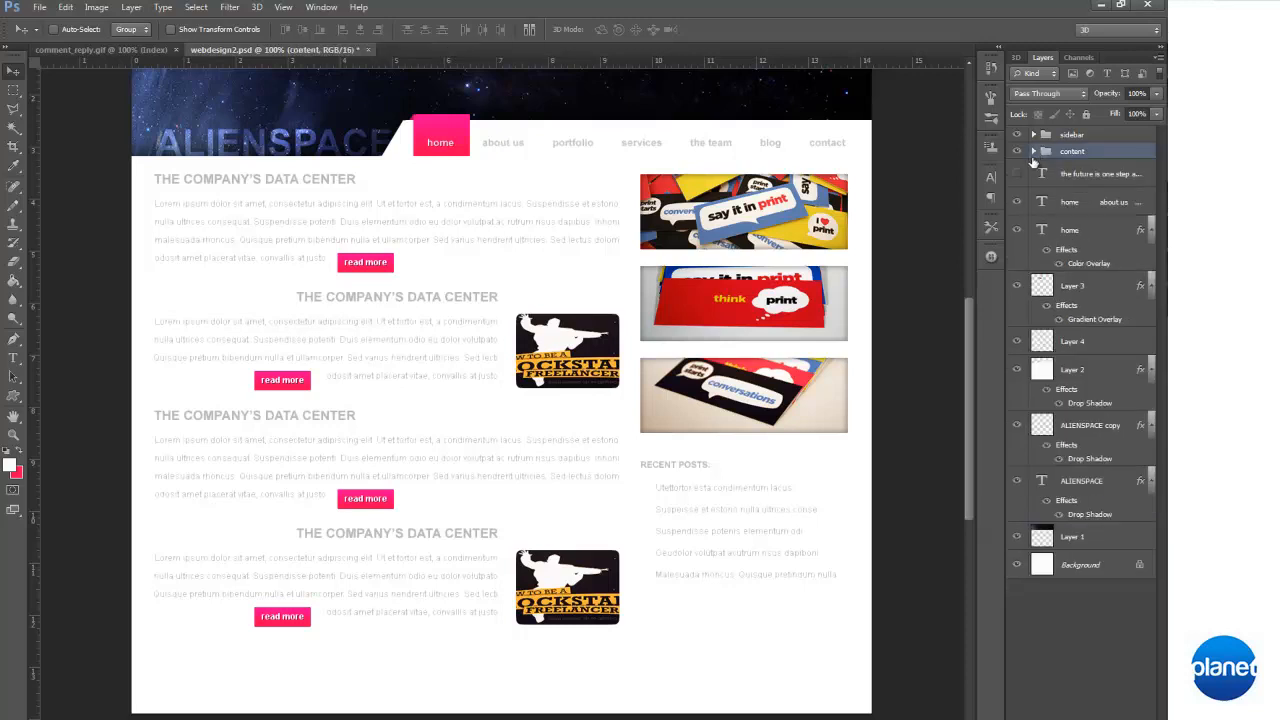
pyautogui.click(1034, 151)
pyautogui.click(1018, 168)
pyautogui.click(1018, 168)
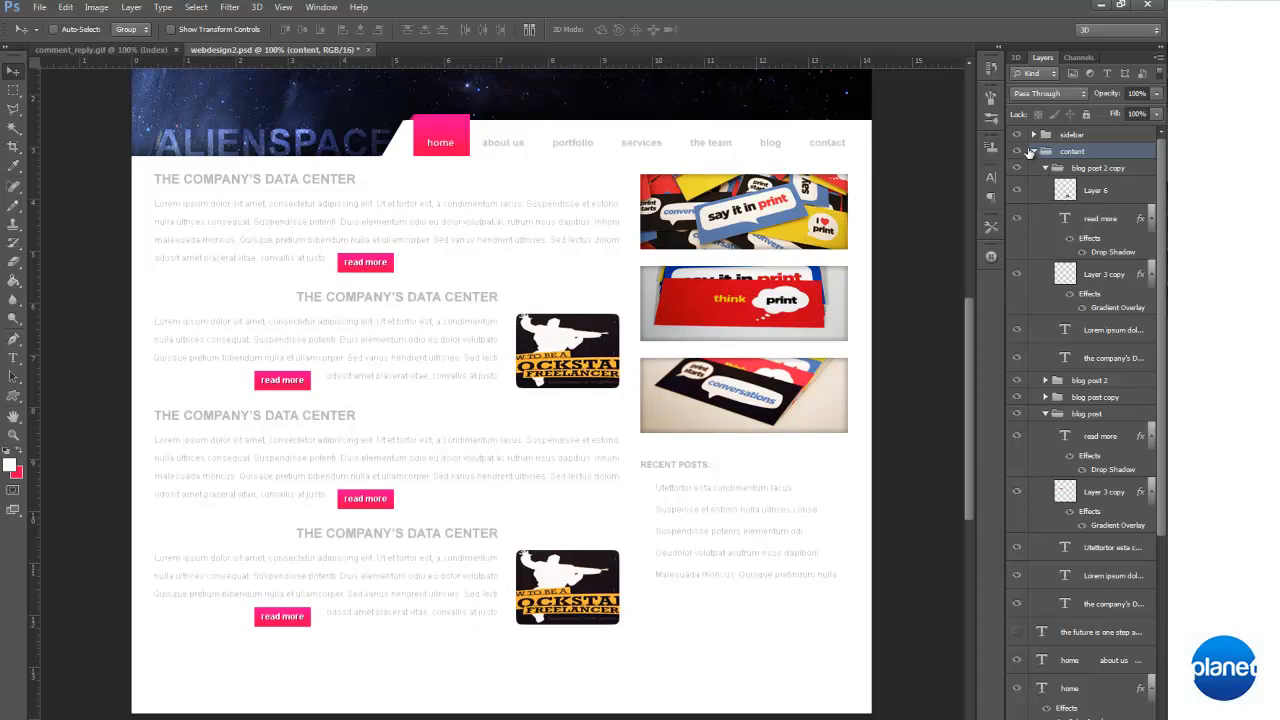
pyautogui.click(1033, 151)
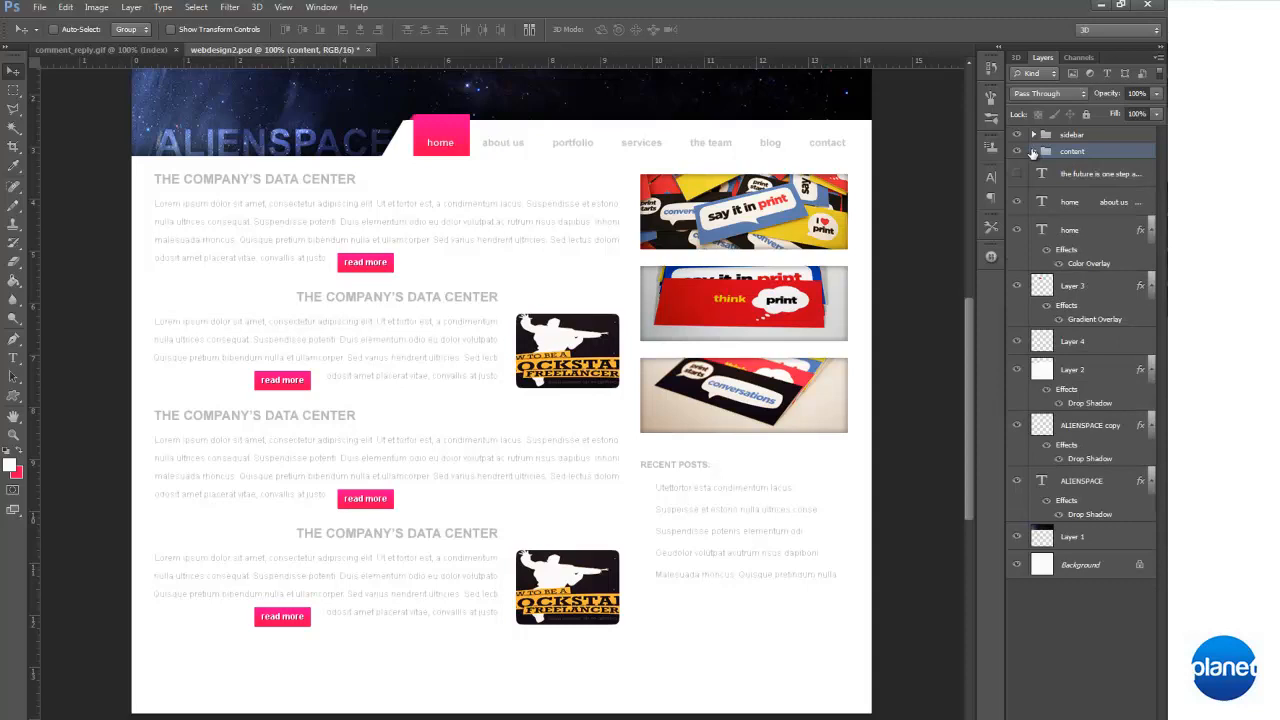
pyautogui.click(1033, 151)
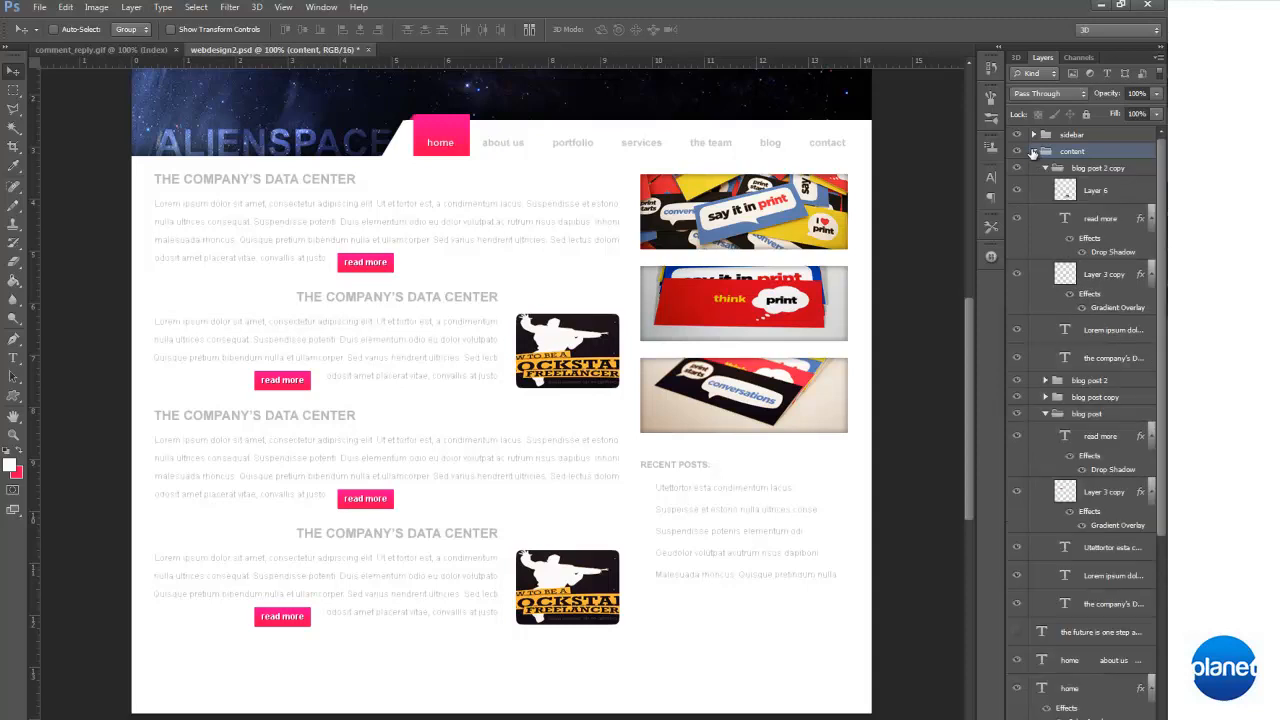
pyautogui.click(1033, 151)
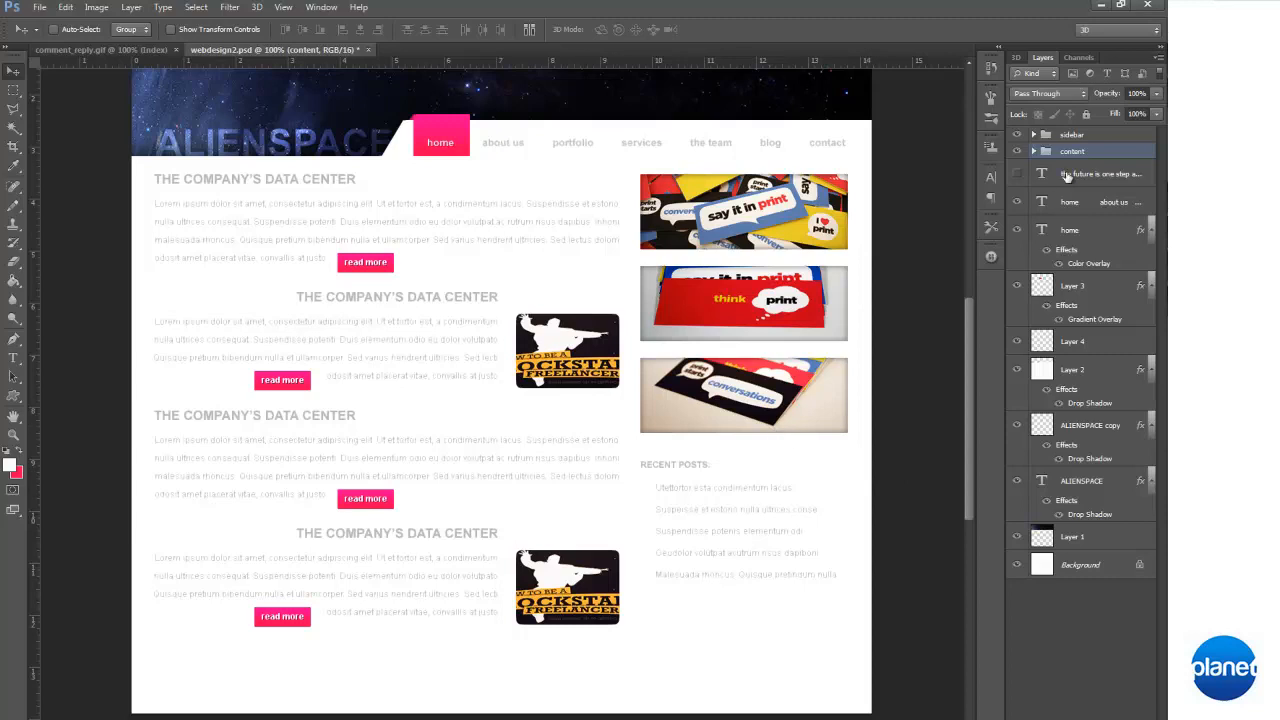
# Expand the sidebar group, select Layer 9, and toggle the content group and Layer 8 to check what each one shows
pyautogui.click(1033, 134)
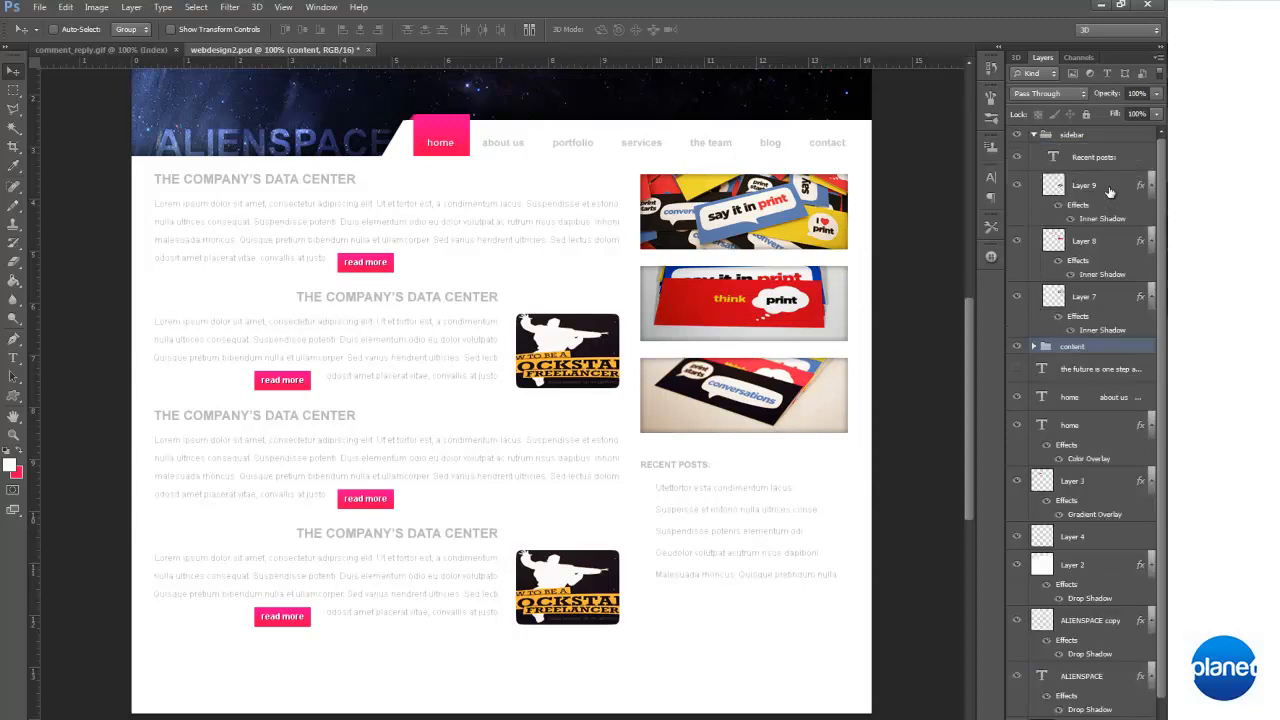
pyautogui.click(1109, 190)
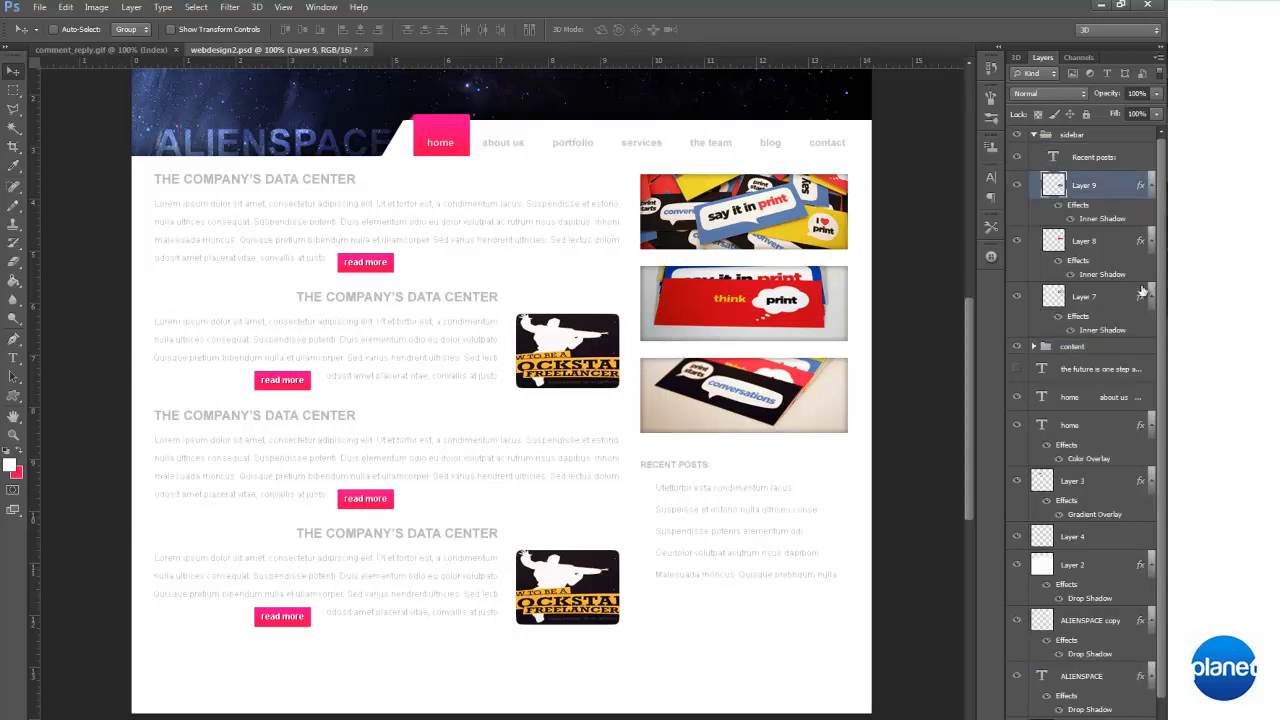
pyautogui.click(1018, 347)
pyautogui.click(1018, 347)
pyautogui.click(1018, 242)
pyautogui.click(1018, 242)
# Nudge Layers 9 and 8 up together to narrow the gap between the first and second sidebar banners
pyautogui.moveTo(819, 259); pyautogui.dragTo(818, 257)
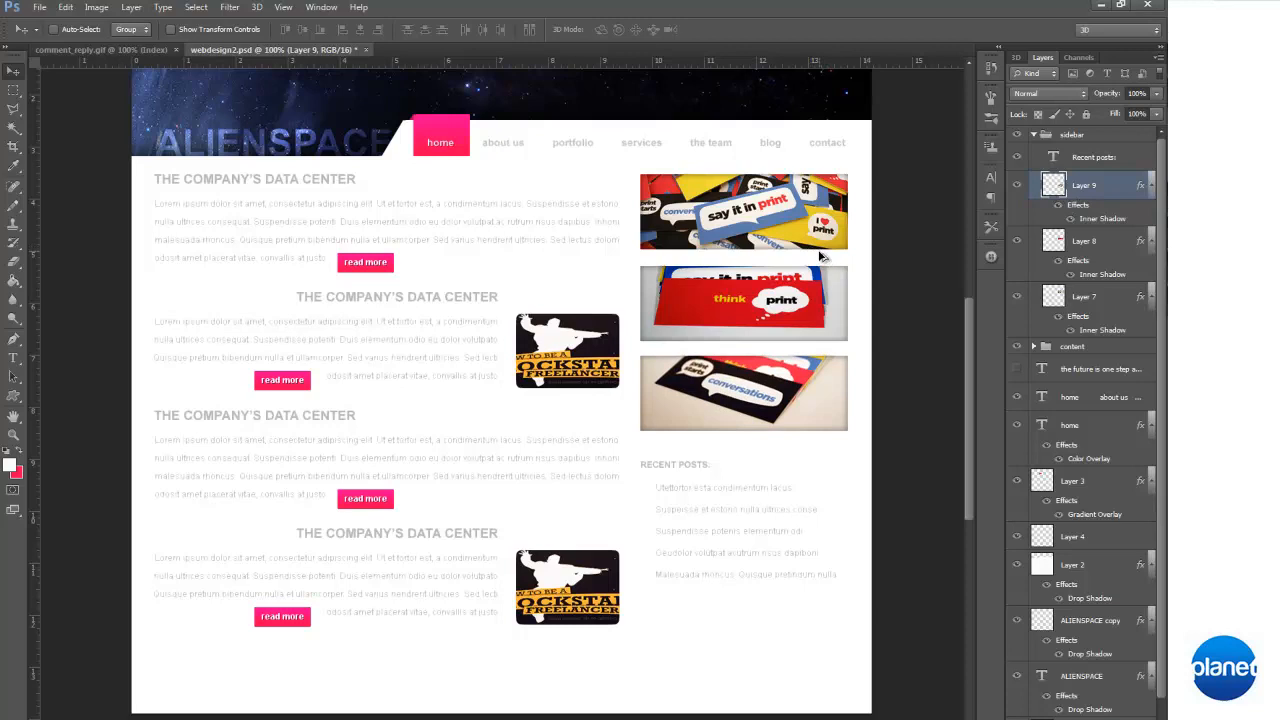
pyautogui.hotkey('ctrl', 'z')
pyautogui.click(1105, 193)
pyautogui.keyDown('ctrl'); pyautogui.click(1113, 240); pyautogui.keyUp('ctrl')
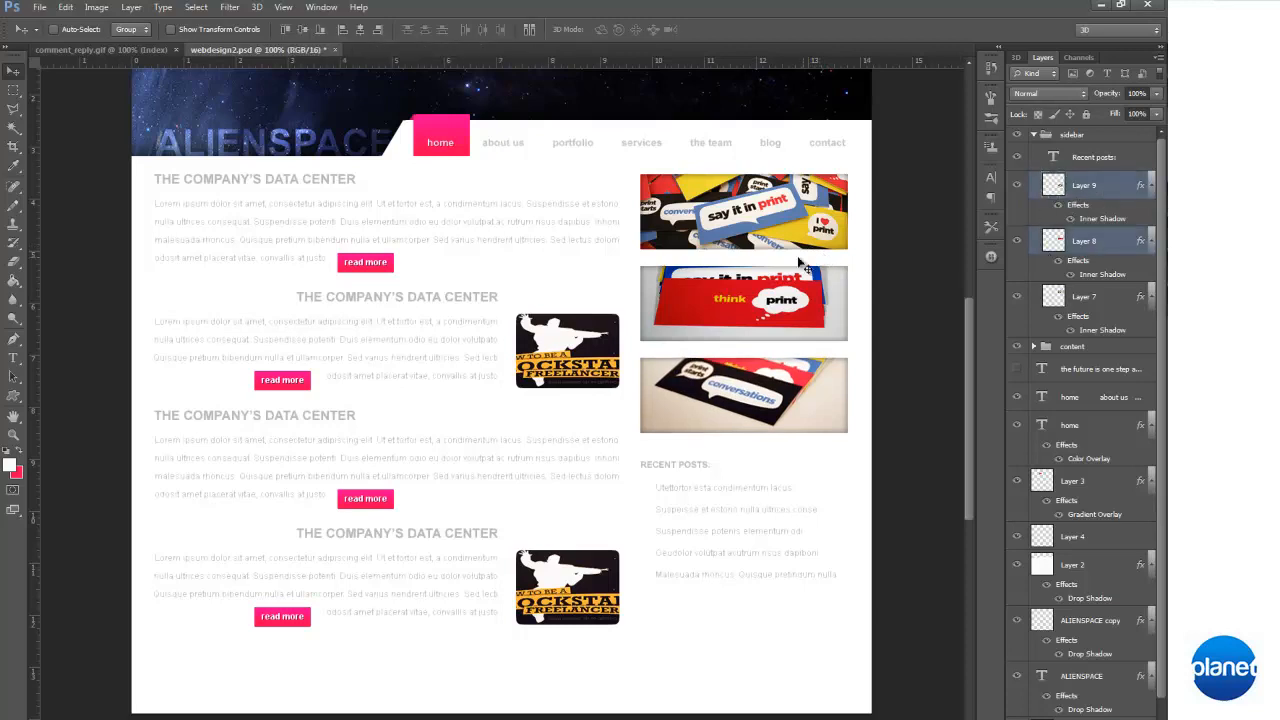
pyautogui.press('Up')
pyautogui.press('Up')
pyautogui.press('Up')
pyautogui.press('Up')
pyautogui.press('Up')
pyautogui.press('Up')
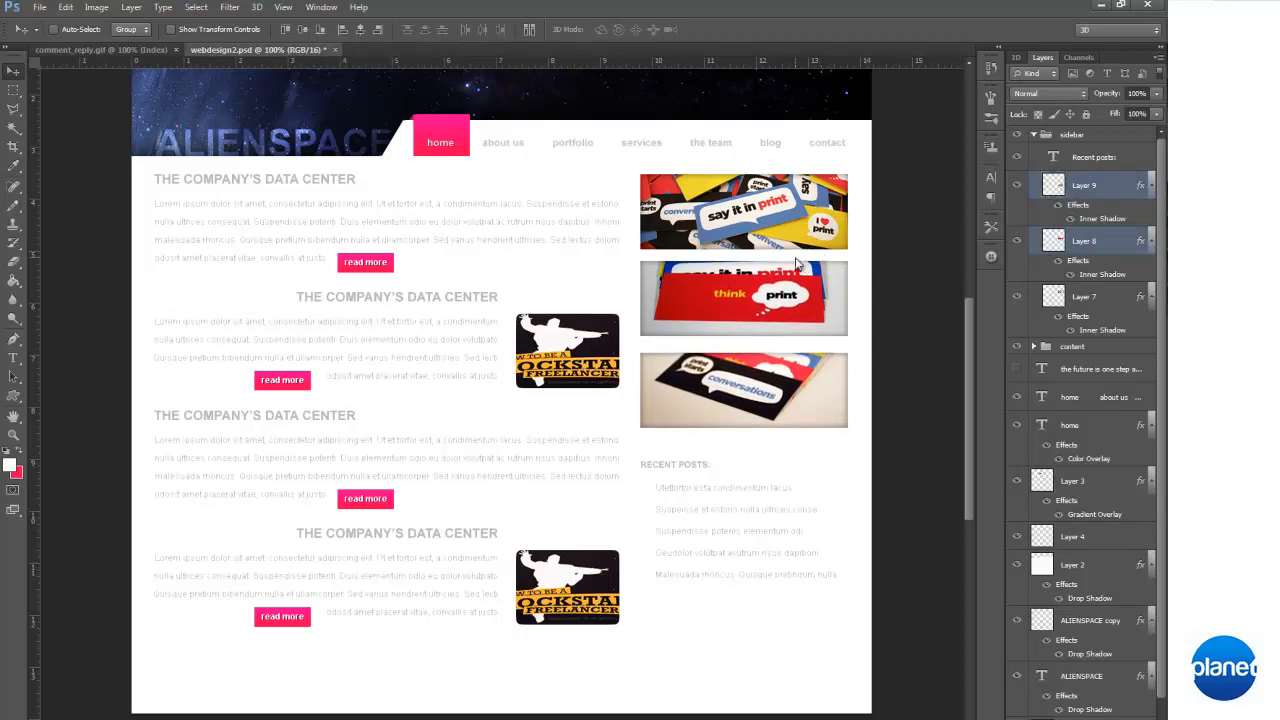
pyautogui.press('Down')
pyautogui.press('Down')
pyautogui.click(1112, 246)
pyautogui.click(1118, 293)
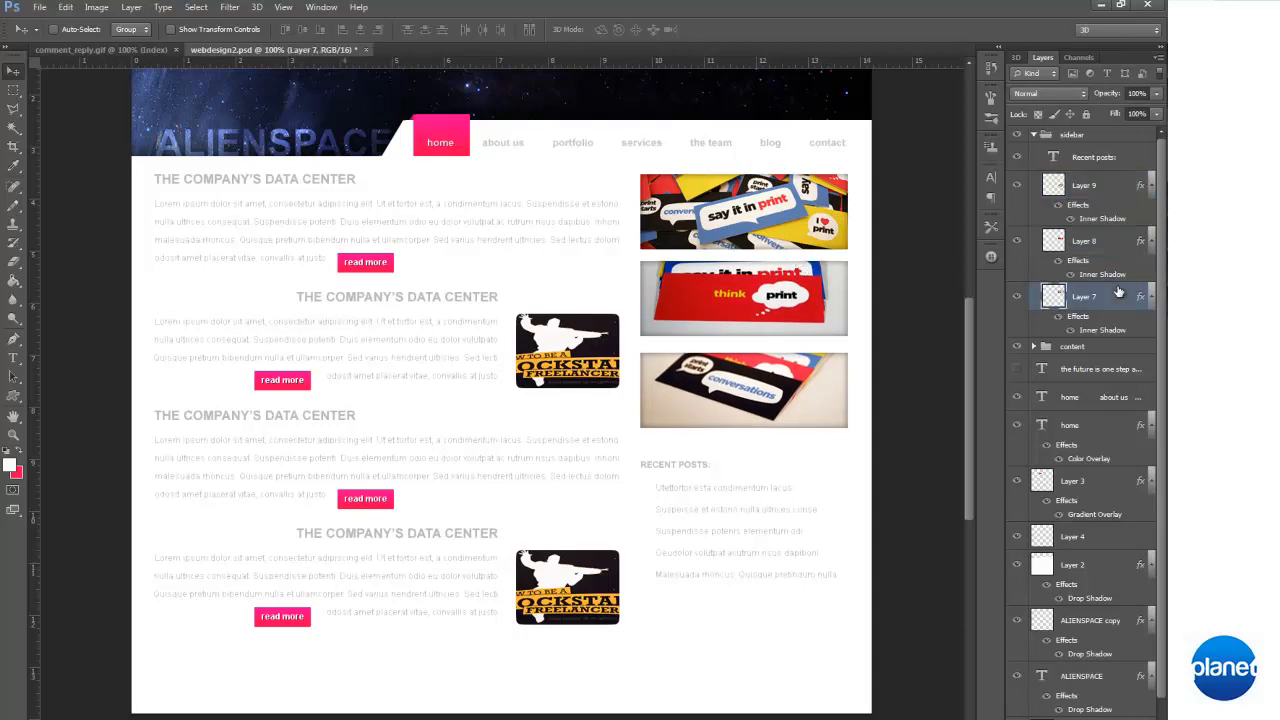
pyautogui.press('Up')
pyautogui.press('Up')
pyautogui.press('Down')
pyautogui.press('Down')
# Nudge the third banner on Layer 9 up until its gap matches the one between the first two banners
pyautogui.click(1120, 185)
pyautogui.press('Up')
pyautogui.press('Up')
pyautogui.press('Up')
pyautogui.press('Up')
pyautogui.press('Up')
pyautogui.press('Up')
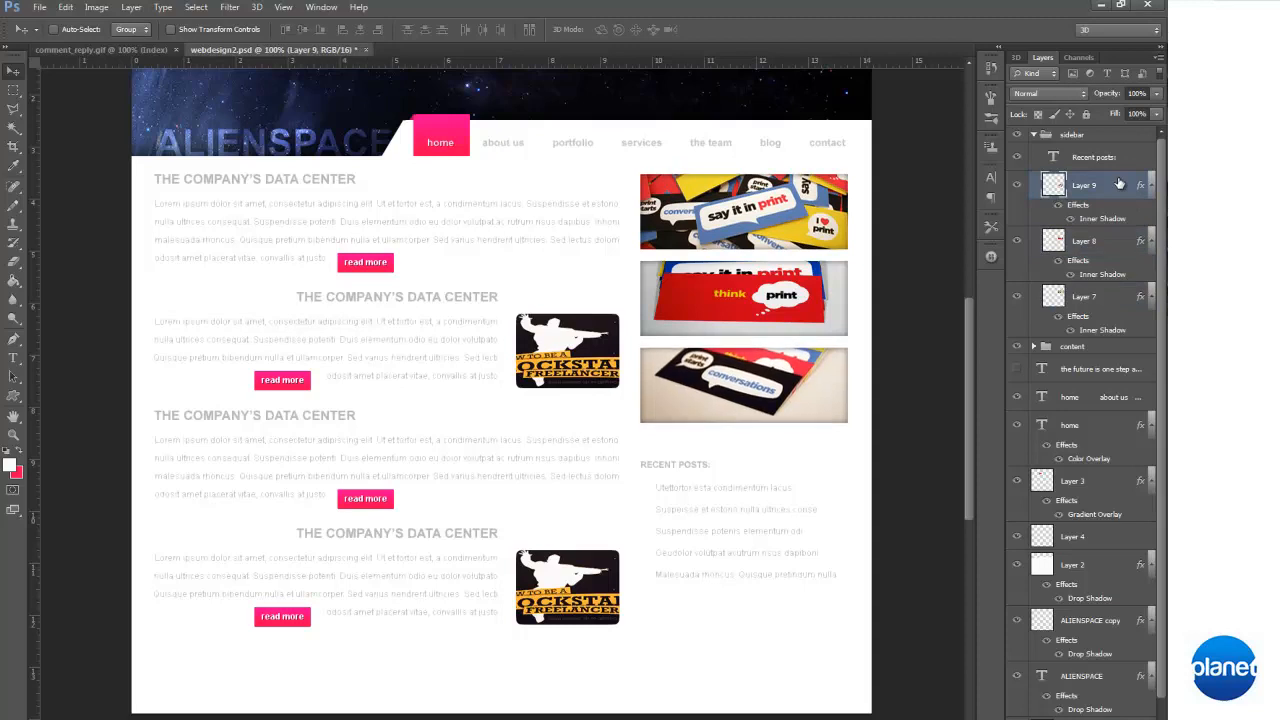
pyautogui.press('Down')
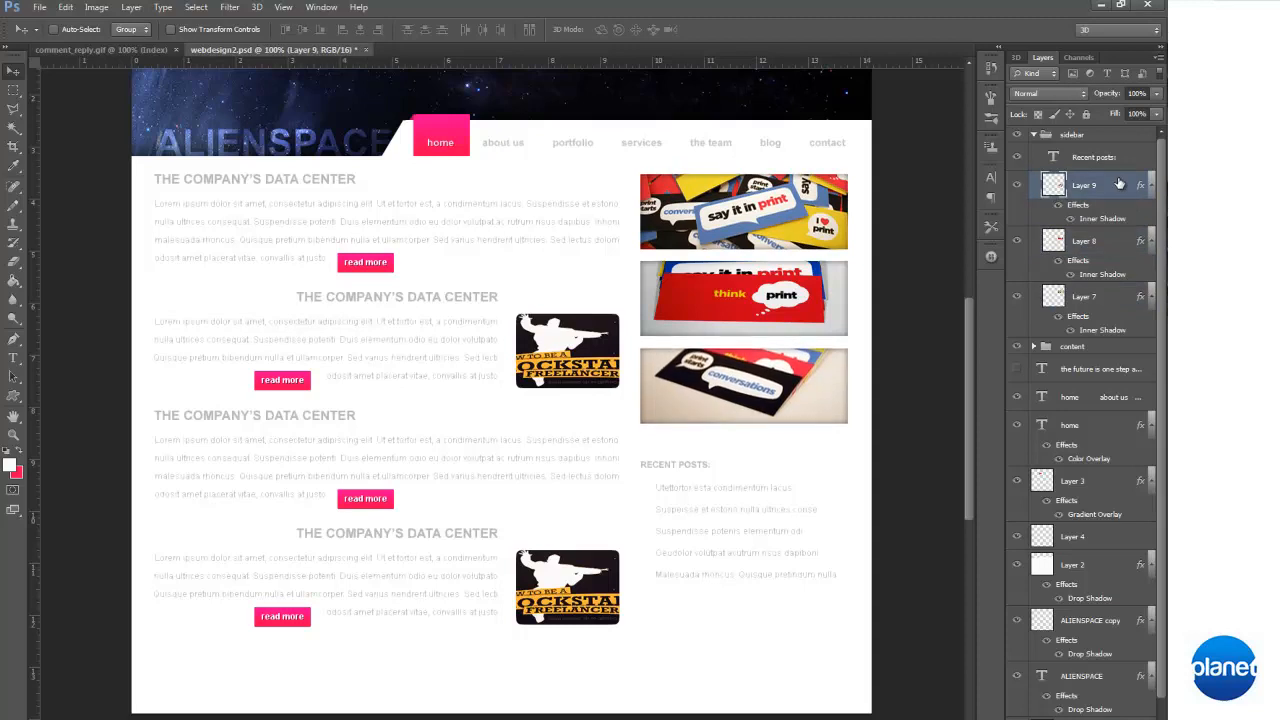
# Collapse the sidebar group and toggle the sidebar and content groups off and on to check their contents
pyautogui.click(1034, 135)
pyautogui.click(1018, 135)
pyautogui.click(1018, 135)
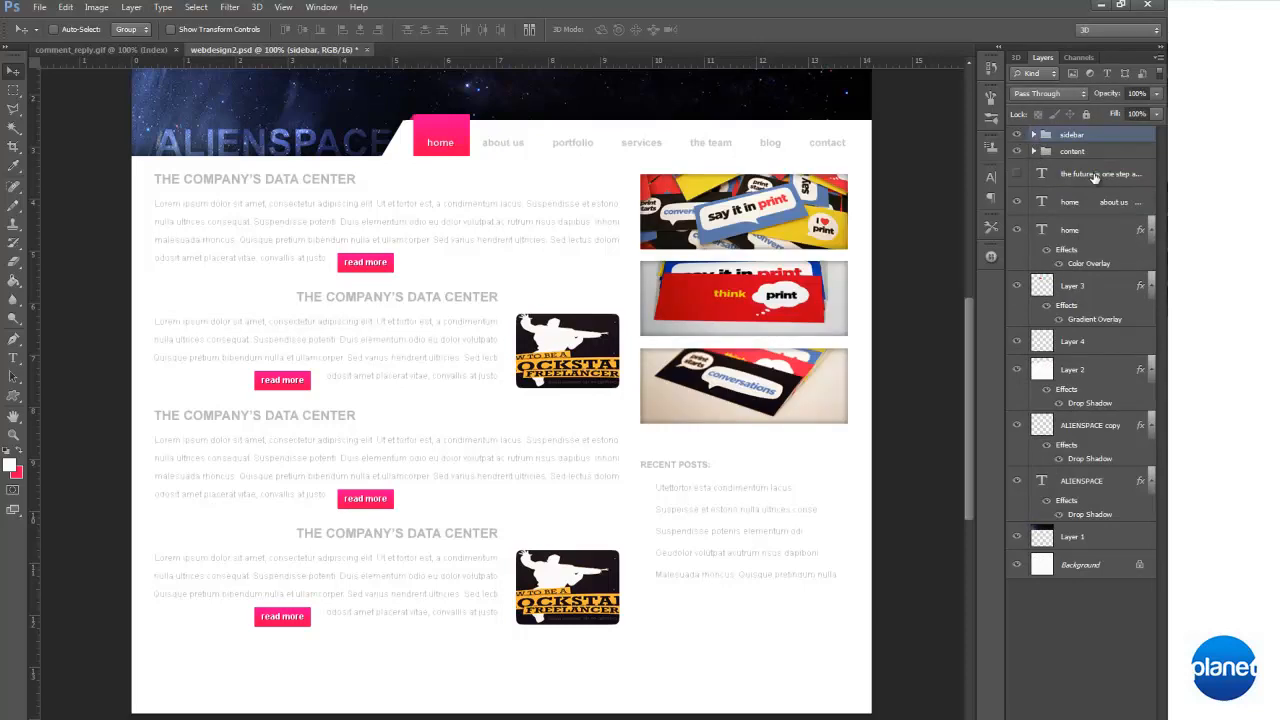
pyautogui.click(1017, 152)
pyautogui.click(1017, 152)
# Move the "Utettortor esta condimentum" text layer from the content group's blog post folder into the sidebar group and select it there
pyautogui.click(1034, 151)
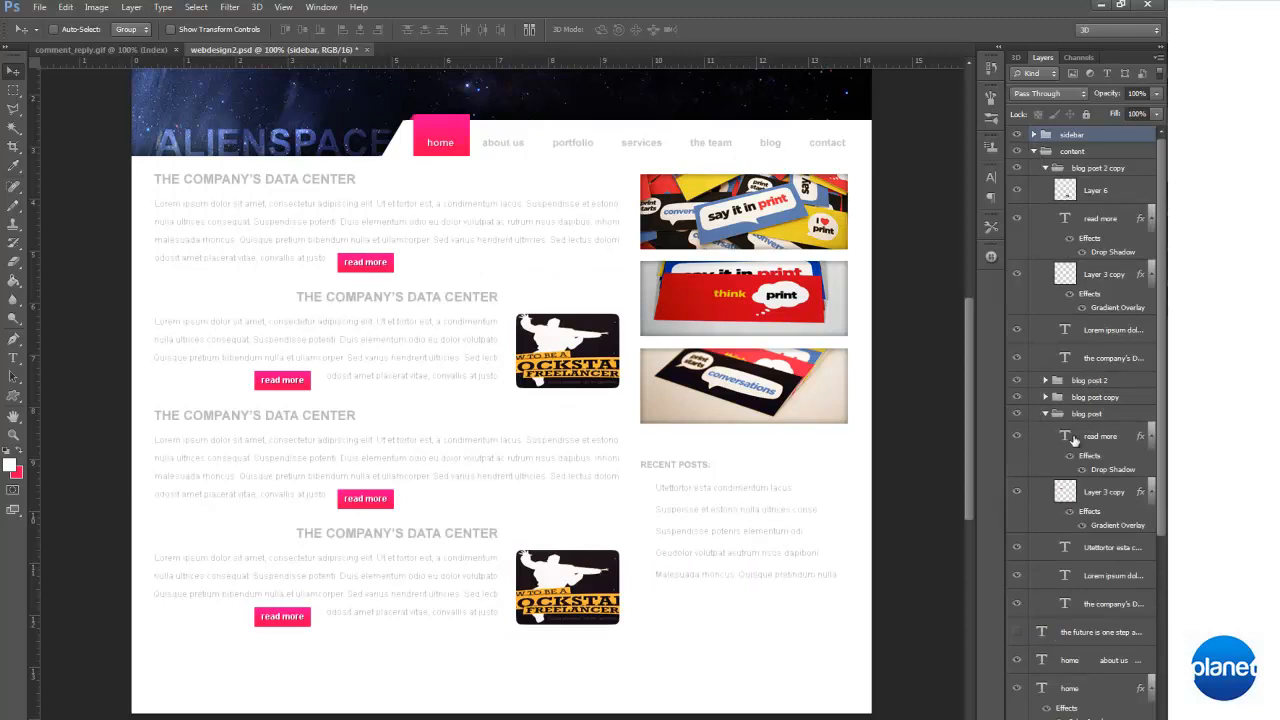
pyautogui.click(1113, 552)
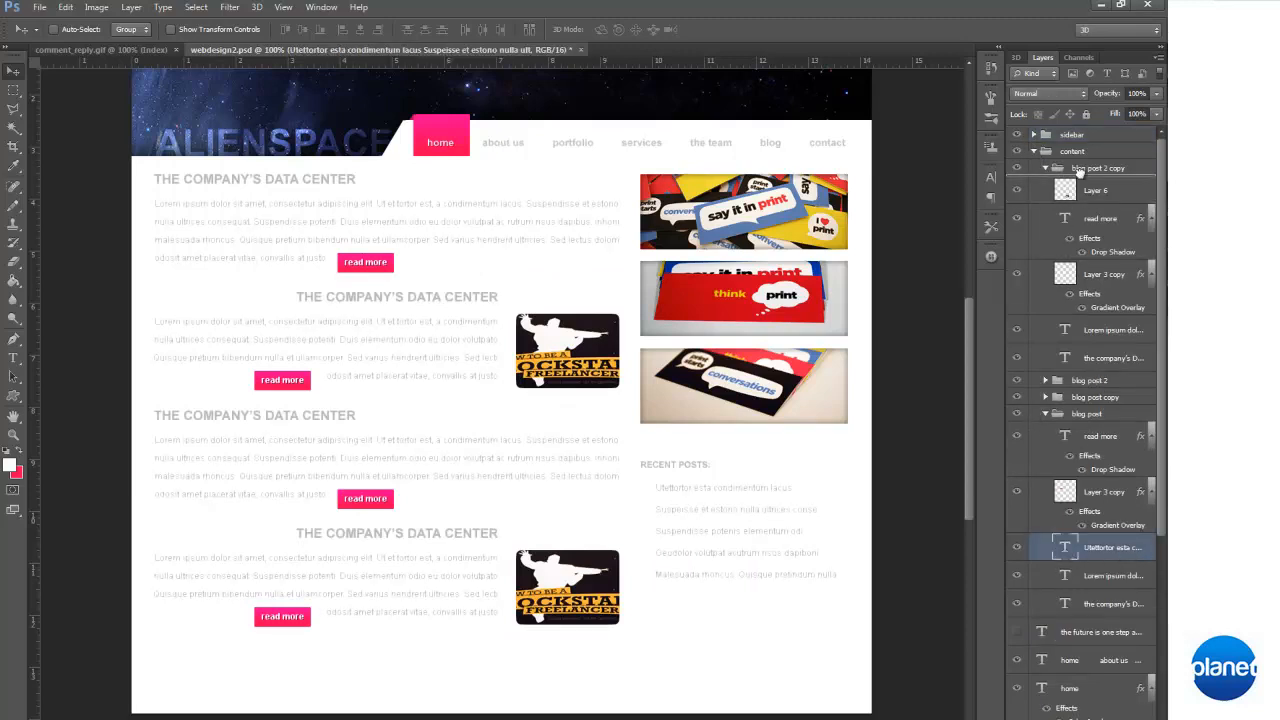
pyautogui.press('Delete')
pyautogui.click(1038, 152)
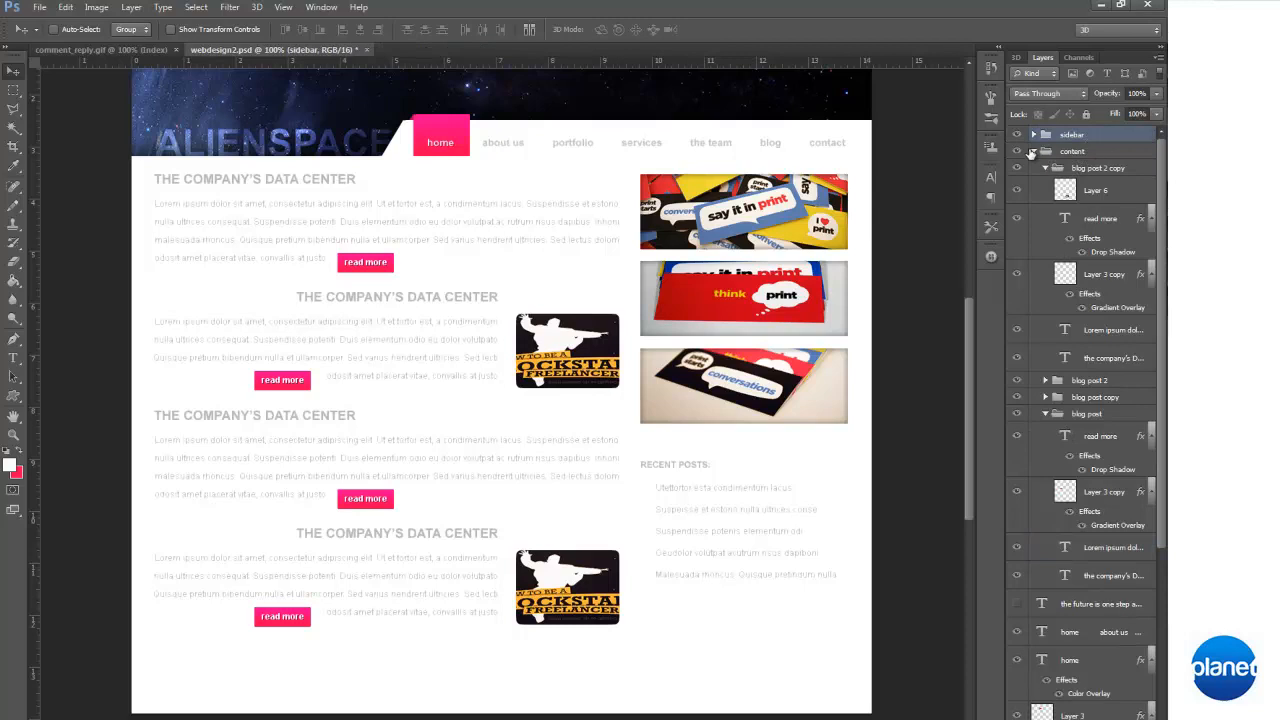
pyautogui.click(1035, 151)
pyautogui.click(1034, 135)
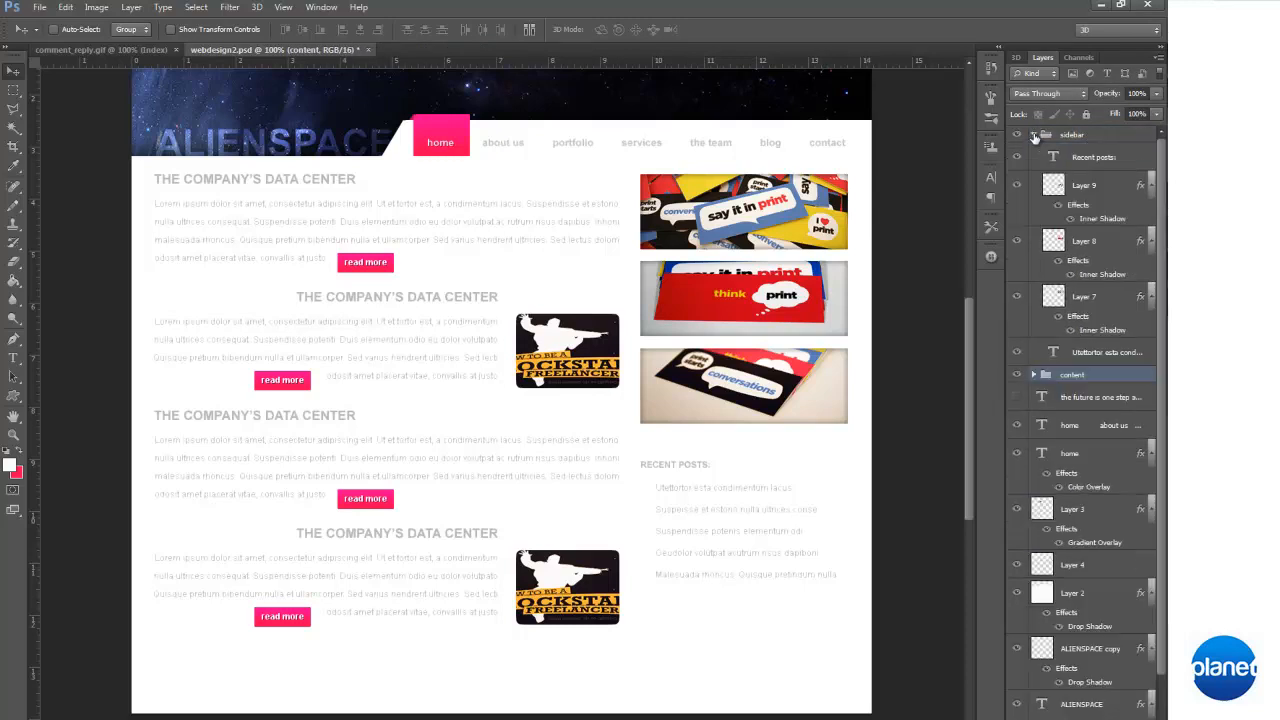
pyautogui.click(1106, 355)
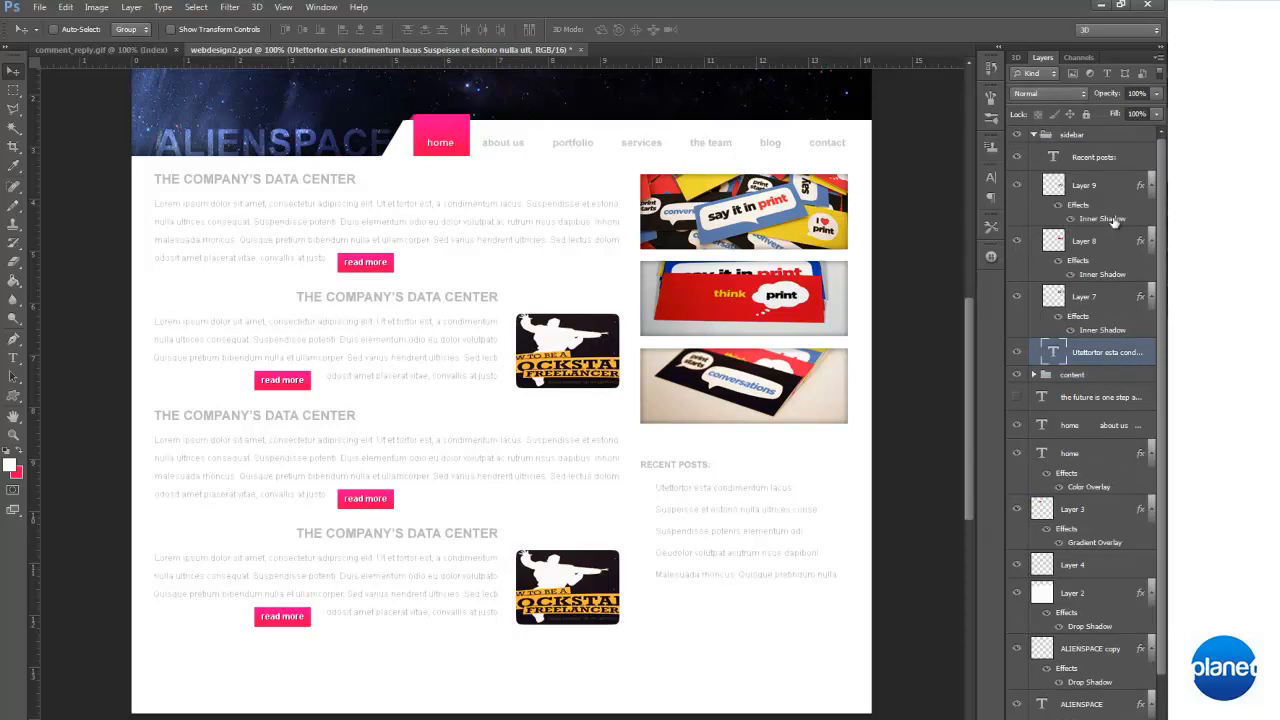
# Select the "Recent posts:" heading layer together with the post list and nudge both up closer beneath the third sidebar banner
pyautogui.click(1098, 158)
pyautogui.press('Up')
pyautogui.press('Up')
pyautogui.press('Up')
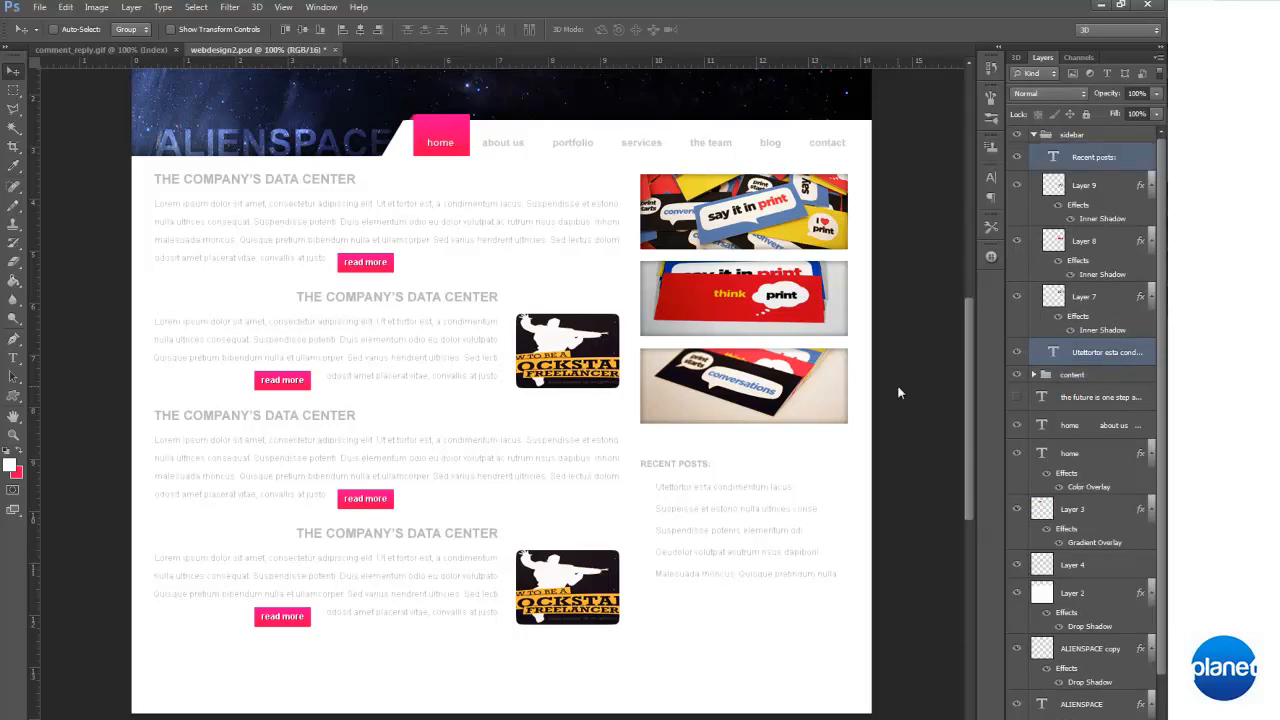
pyautogui.press('Up')
pyautogui.press('Up')
pyautogui.press('Up')
pyautogui.press('Up')
pyautogui.press('Up')
pyautogui.press('Up')
pyautogui.press('Up')
pyautogui.press('Up')
pyautogui.press('Up')
pyautogui.press('Up')
pyautogui.press('Up')
pyautogui.press('Up')
pyautogui.press('Up')
pyautogui.press('Up')
pyautogui.press('Up')
pyautogui.press('Up')
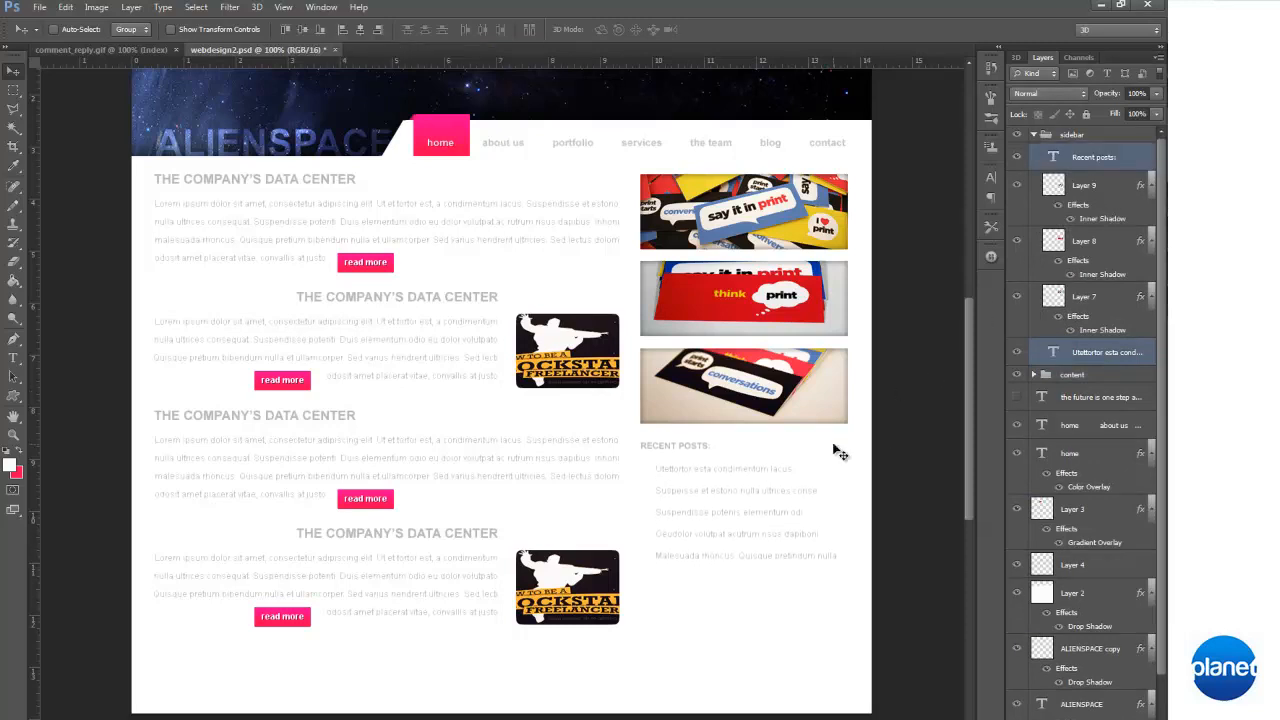
pyautogui.press('Up')
pyautogui.press('Down')
pyautogui.press('Down')
# Extend the recent posts list by copying its last three lines and pasting them on new lines at the end
pyautogui.click(13, 358)
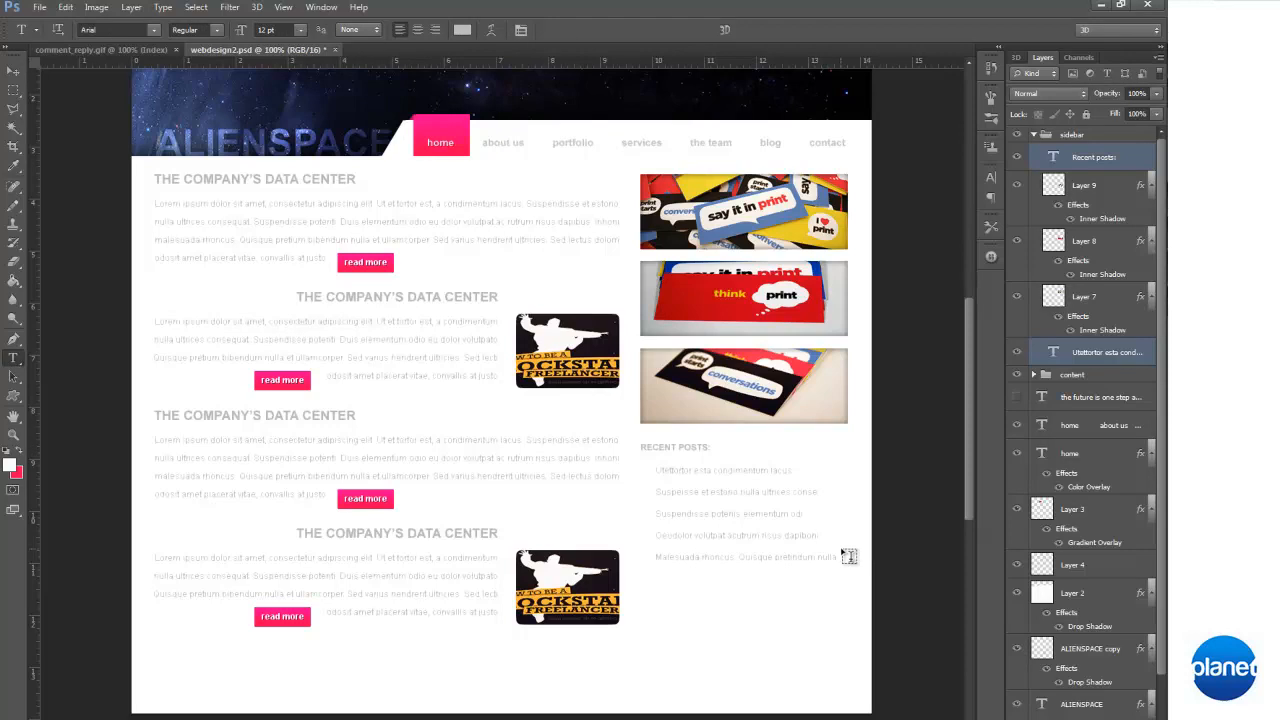
pyautogui.moveTo(837, 557); pyautogui.dragTo(655, 513)
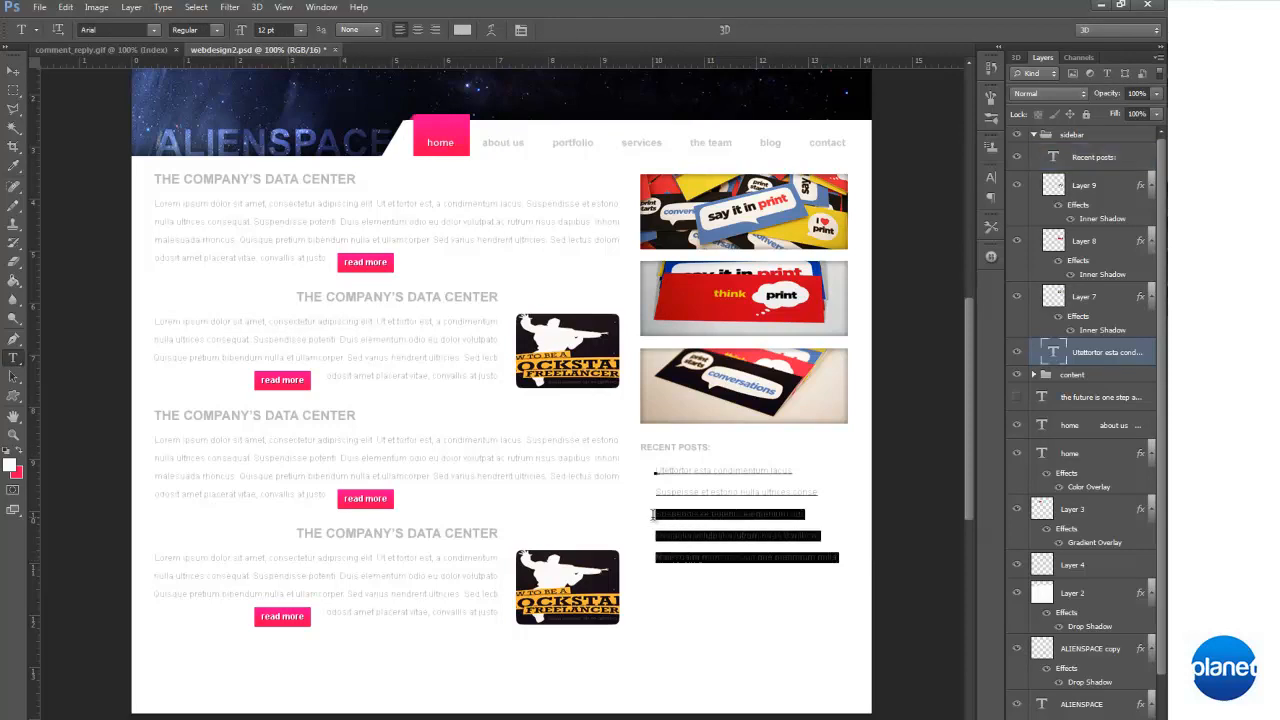
pyautogui.click(845, 551)
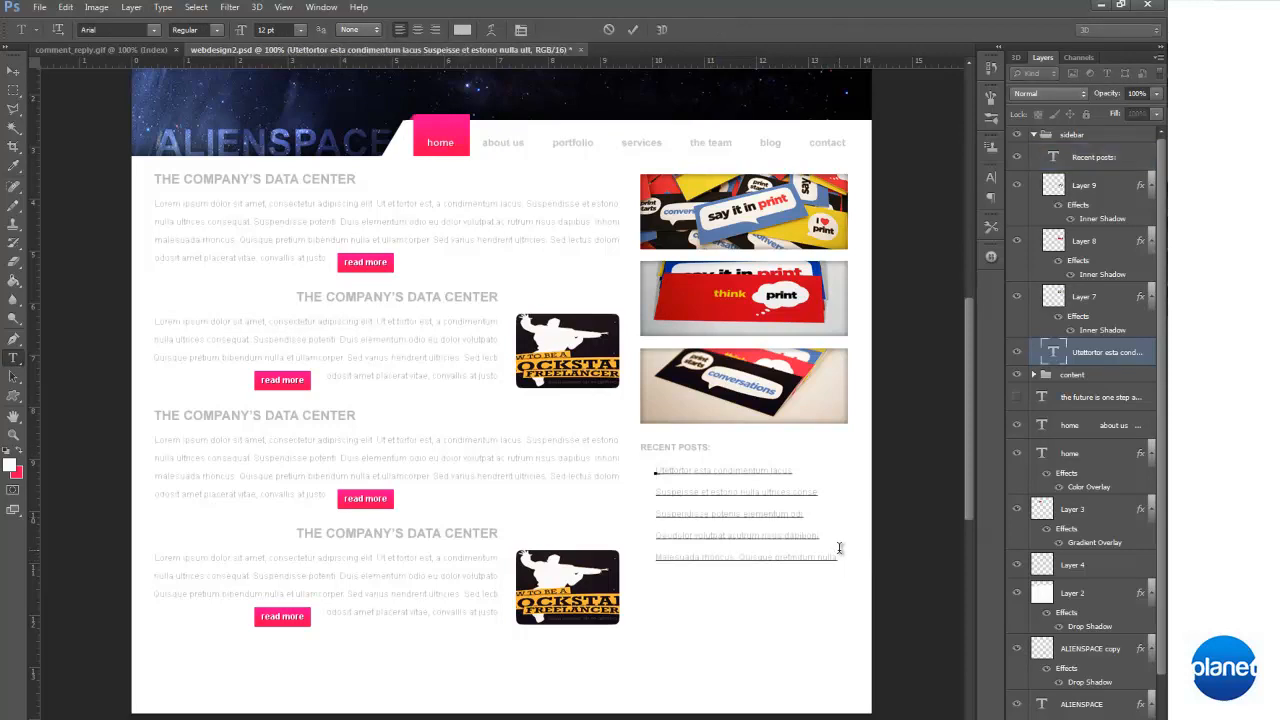
pyautogui.press('Return')
pyautogui.write('Suspendisse potenis elementum od Ceudolor volutpat acutrum risus dapibus Malesuada rhoncus. Quisque pretendum nulla')
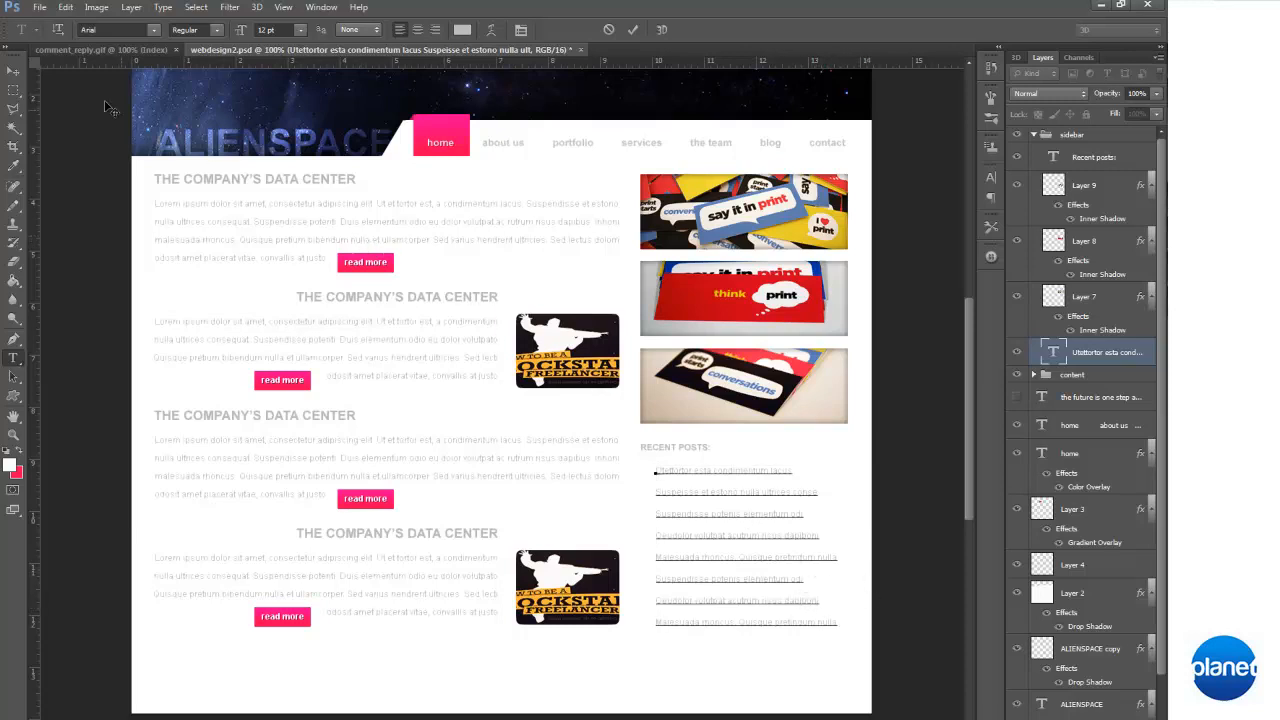
pyautogui.click(13, 71)
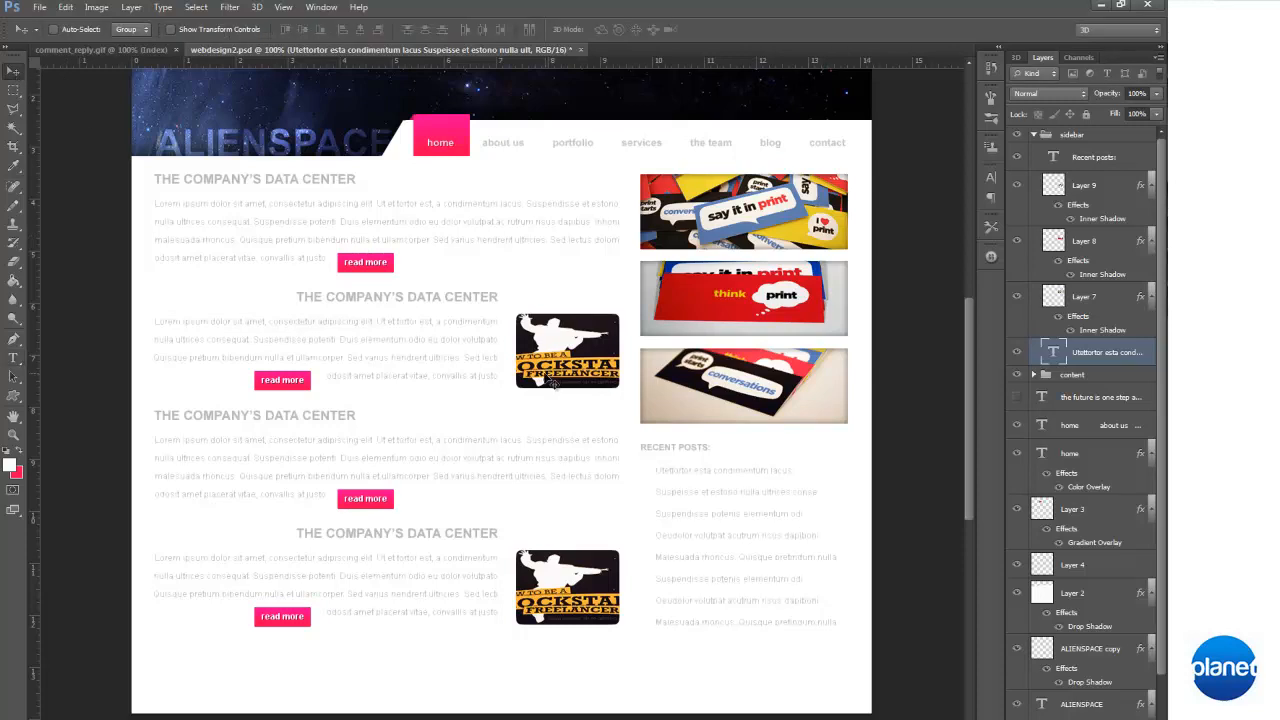
# Review the whole page layout from header to bottom edge and turn the guides on
pyautogui.scroll(3, 553, 386)
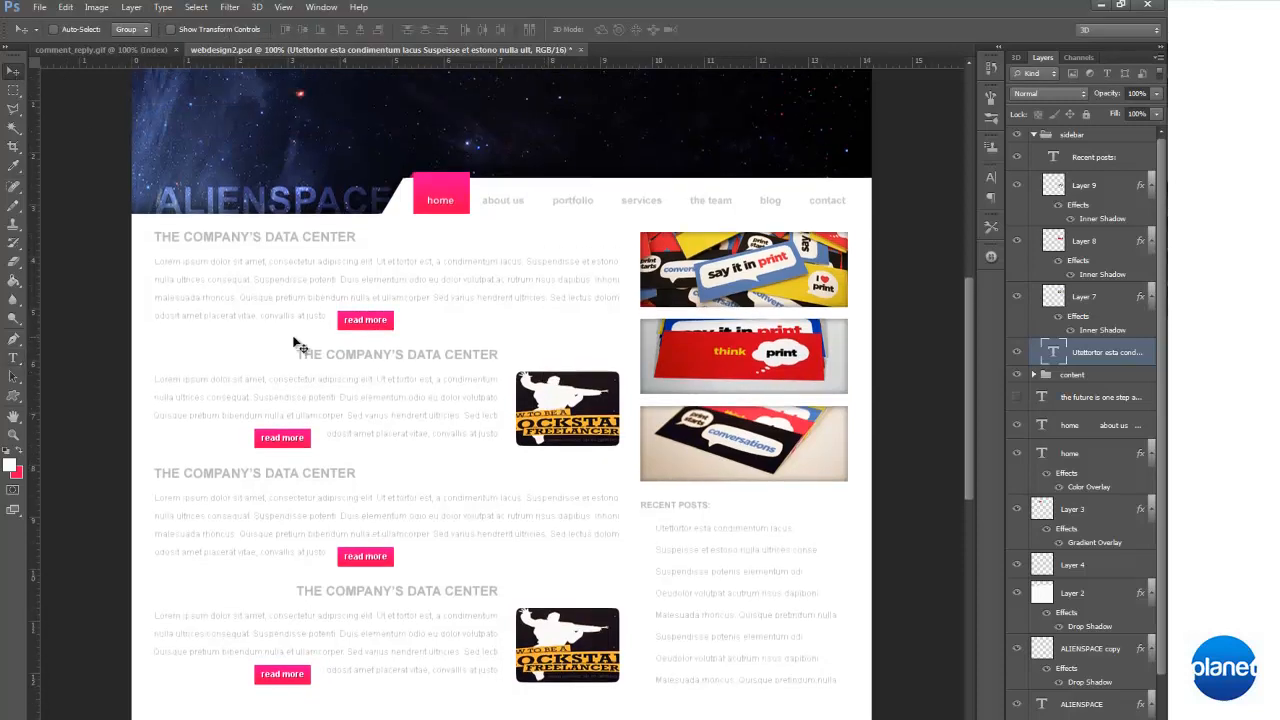
pyautogui.click(13, 357)
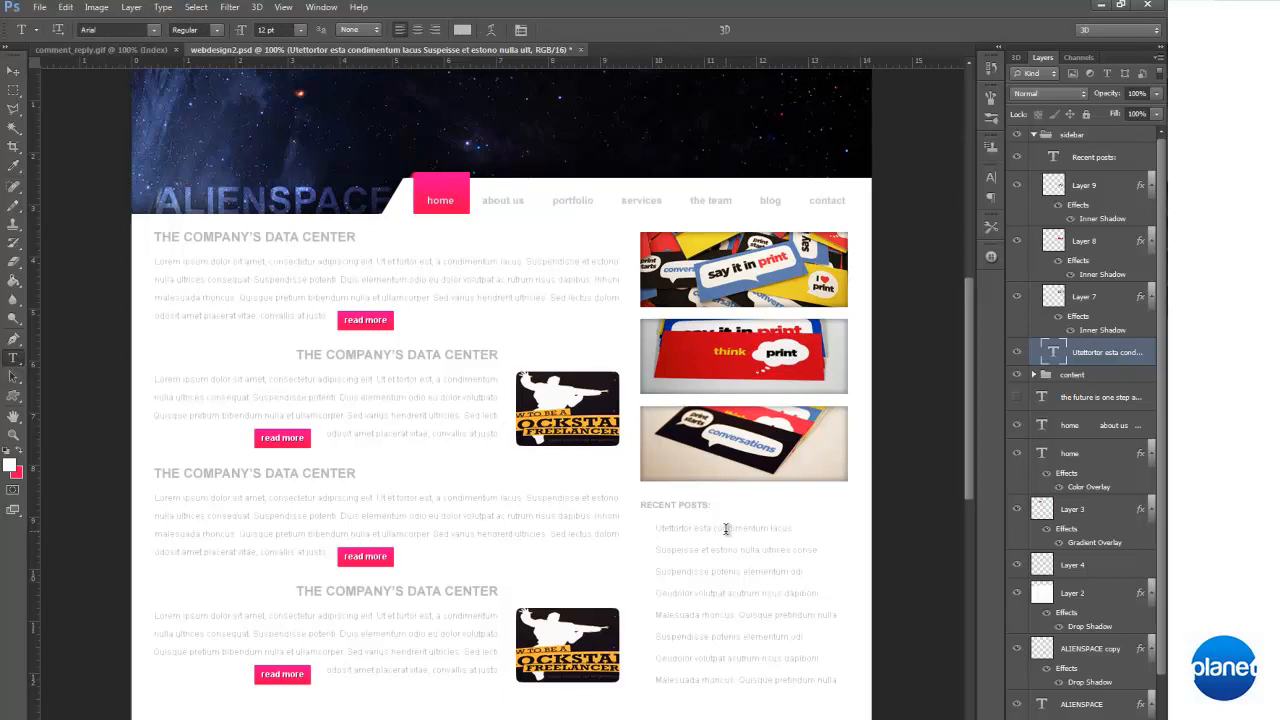
pyautogui.scroll(1, 726, 530)
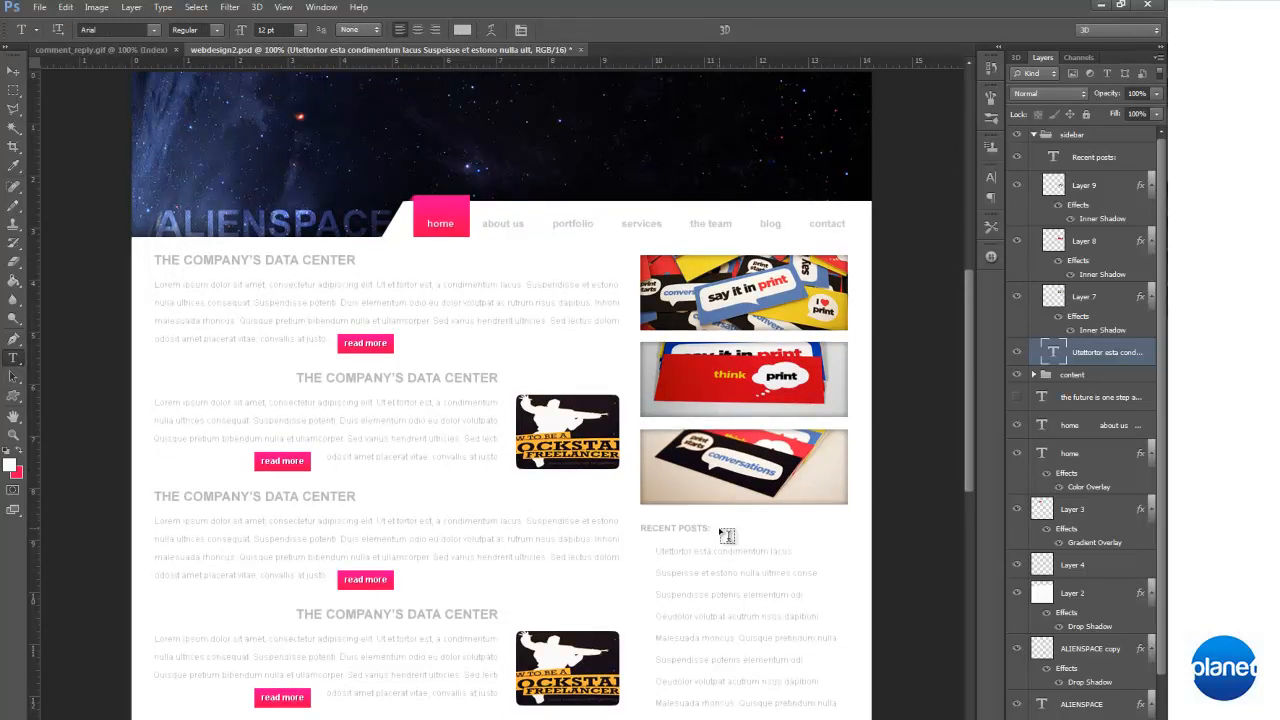
pyautogui.scroll(-5, 726, 536)
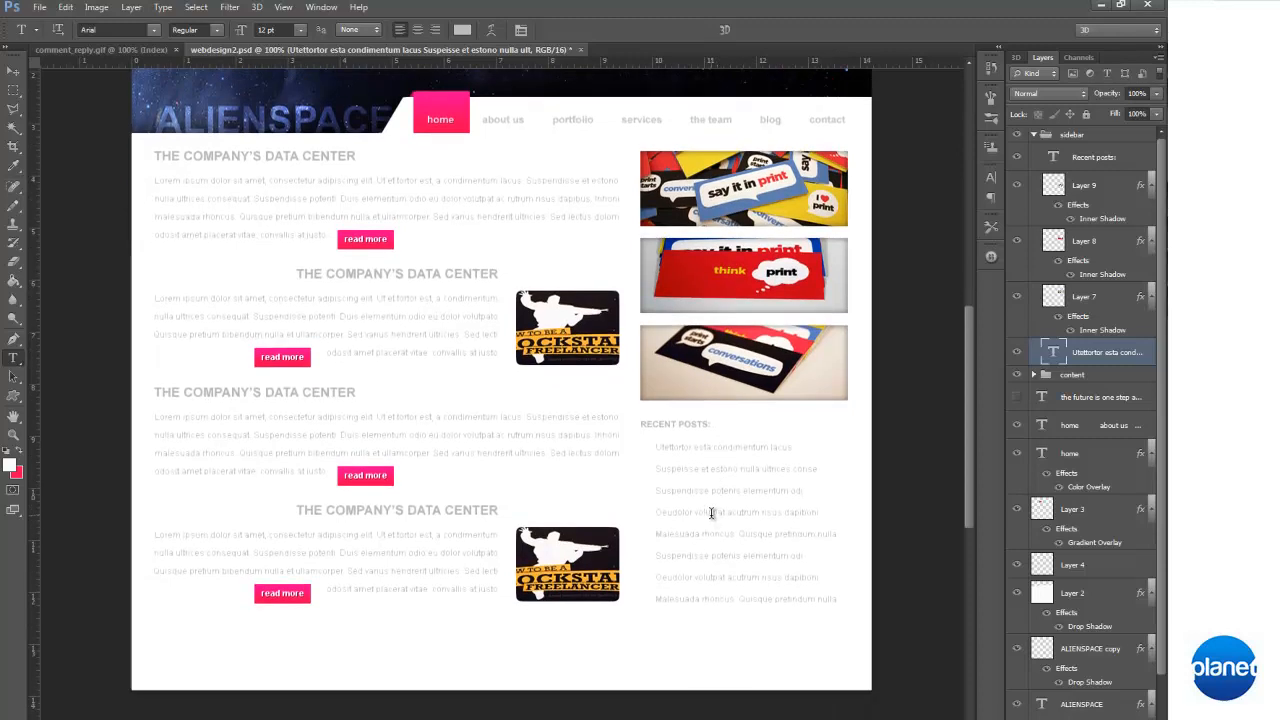
pyautogui.scroll(-4, 712, 512)
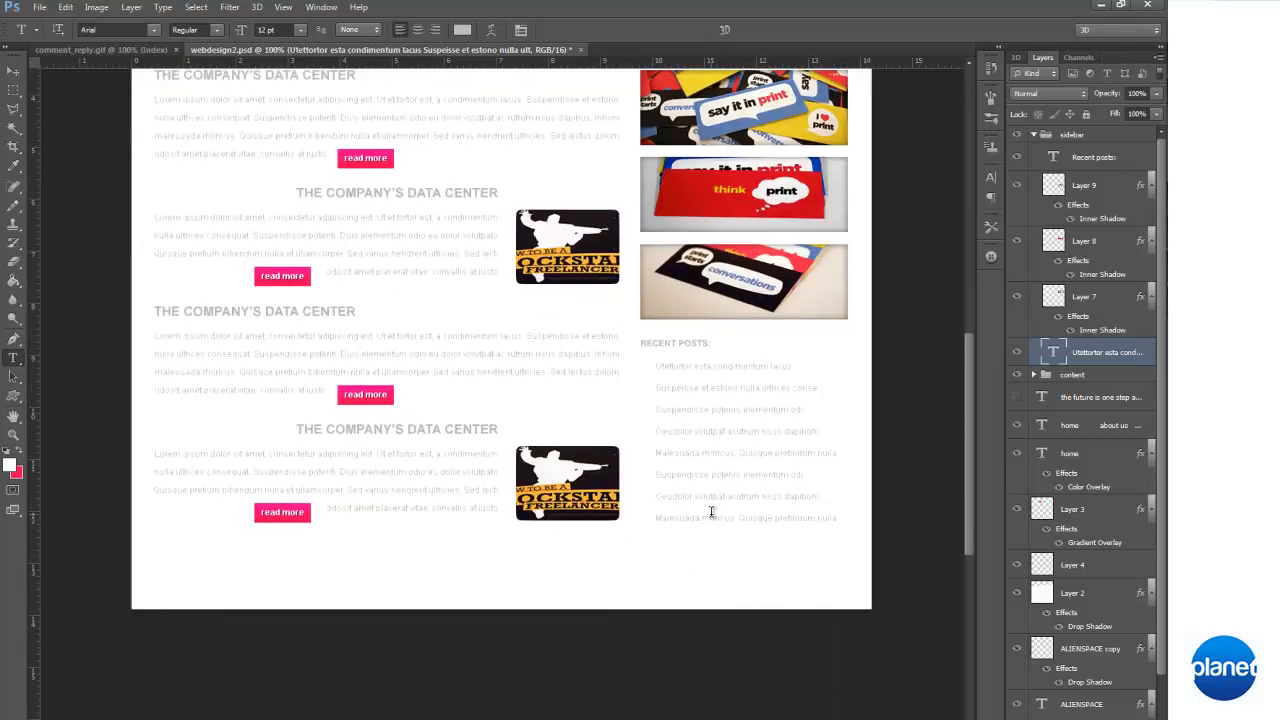
pyautogui.scroll(14, 711, 512)
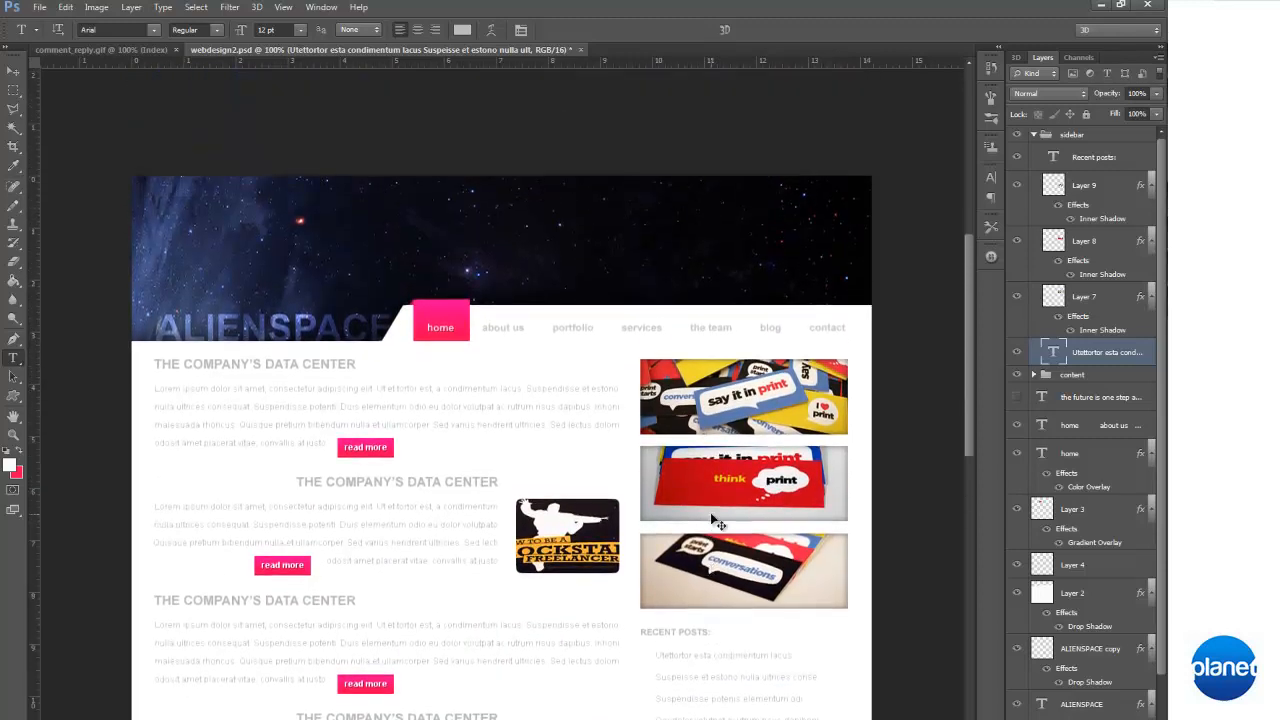
pyautogui.hotkey('ctrl', ';')
pyautogui.scroll(-12, 710, 512)
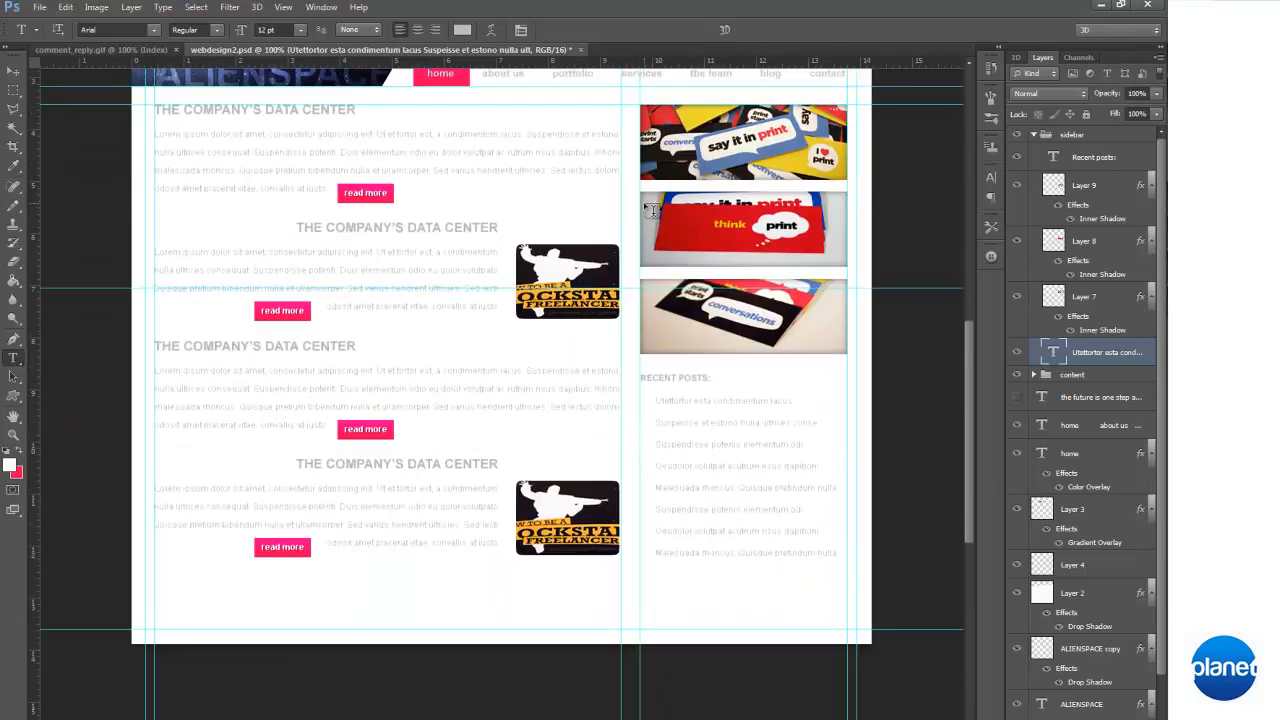
pyautogui.scroll(3, 634, 200)
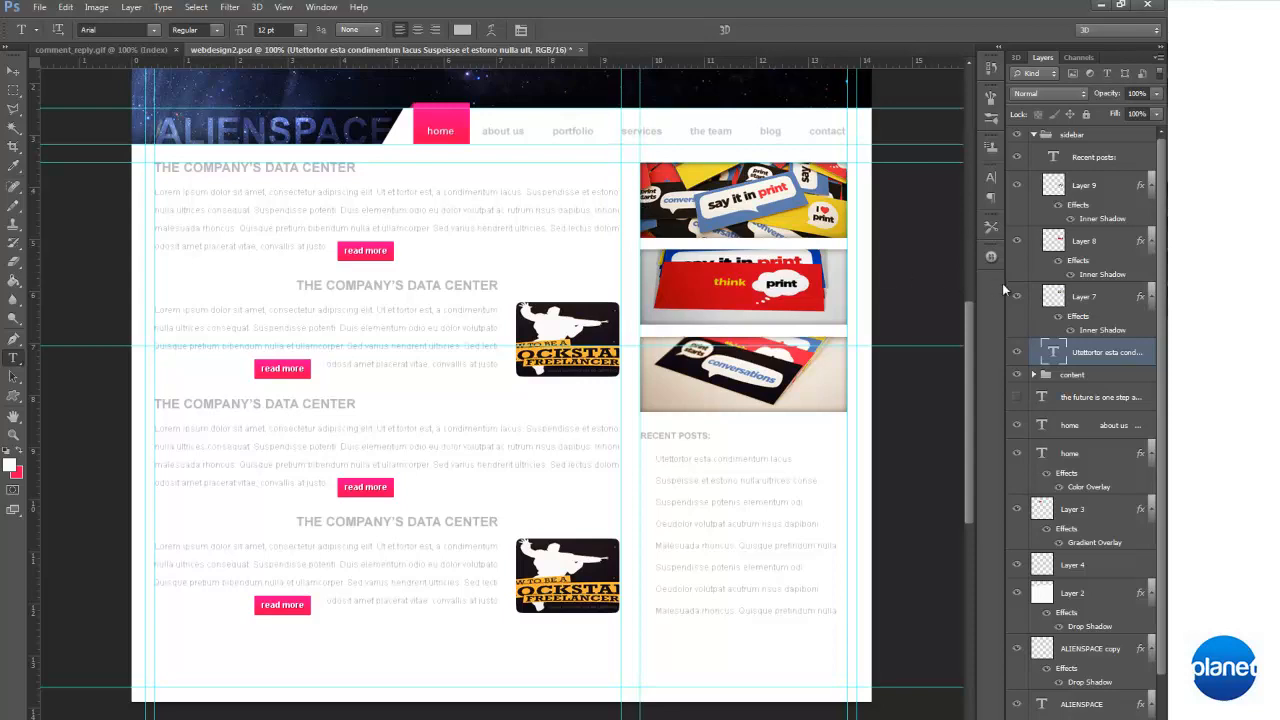
# Collapse the sidebar group and create a new layer group above it named "footer"
pyautogui.click(1034, 134)
pyautogui.click(1107, 717)
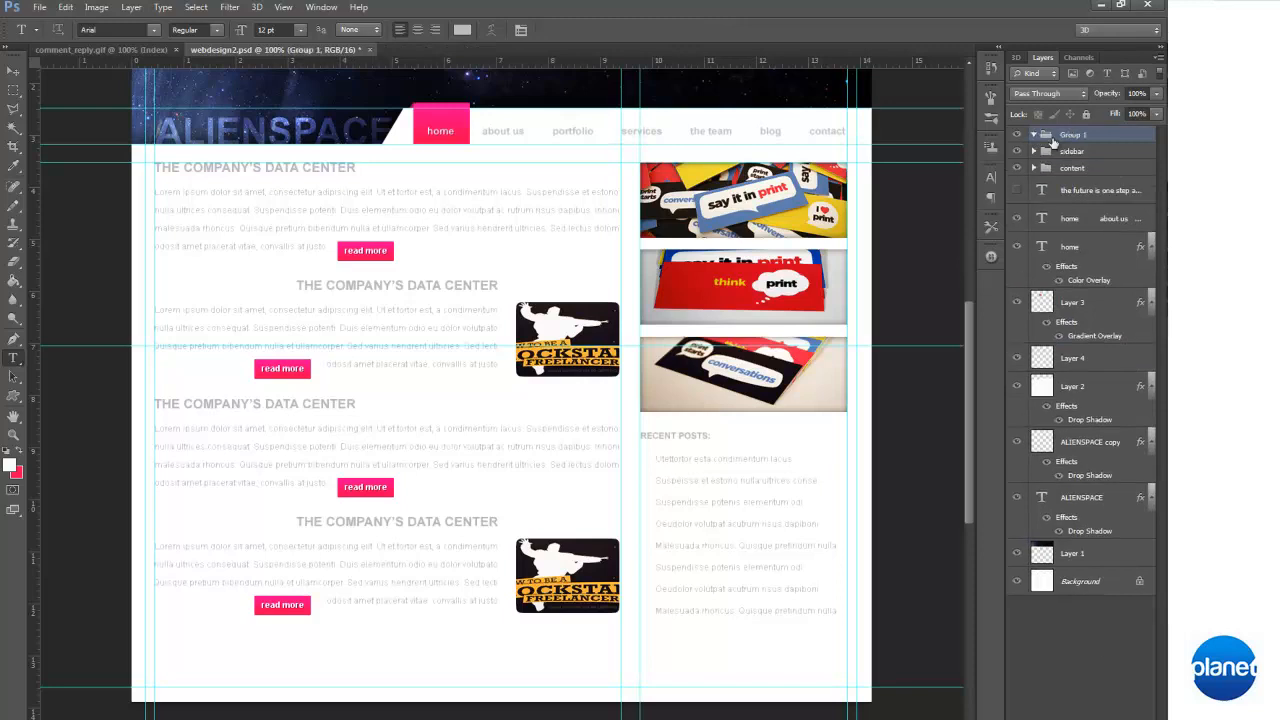
pyautogui.doubleClick(1070, 135)
pyautogui.write('h')
pyautogui.press('Return')
pyautogui.hotkey('ctrl', 'shift', 'alt', 'n')
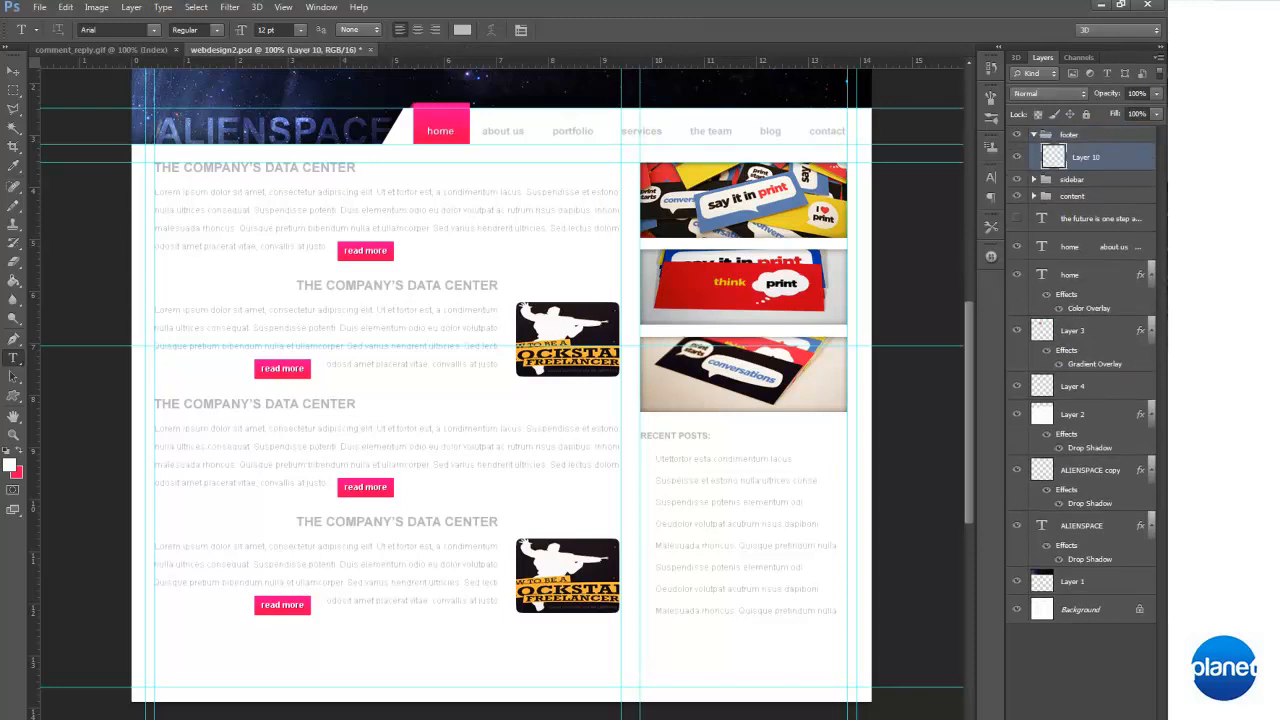
pyautogui.hotkey('ctrl', 'z')
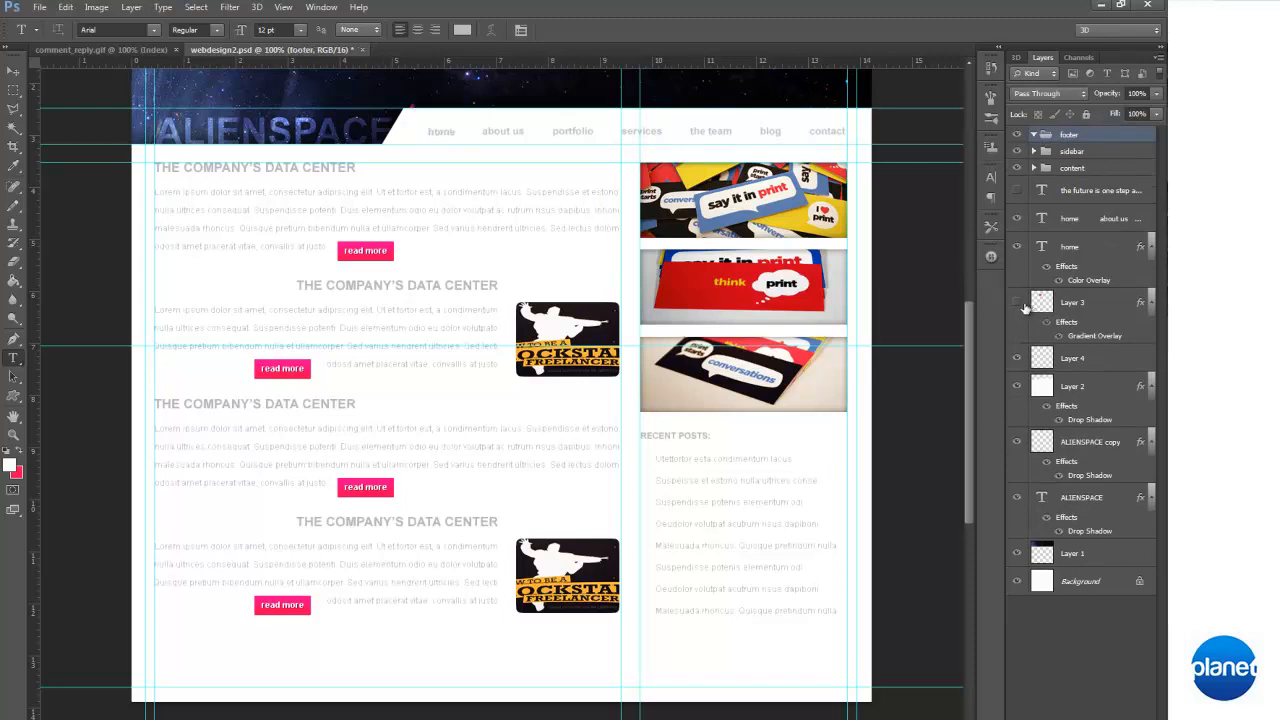
# Duplicate Layer 3's pink home tab rectangle and place the copy on the bottom guide, aligned with the content's left edge
pyautogui.click(1057, 307)
pyautogui.hotkey('ctrl', 'j')
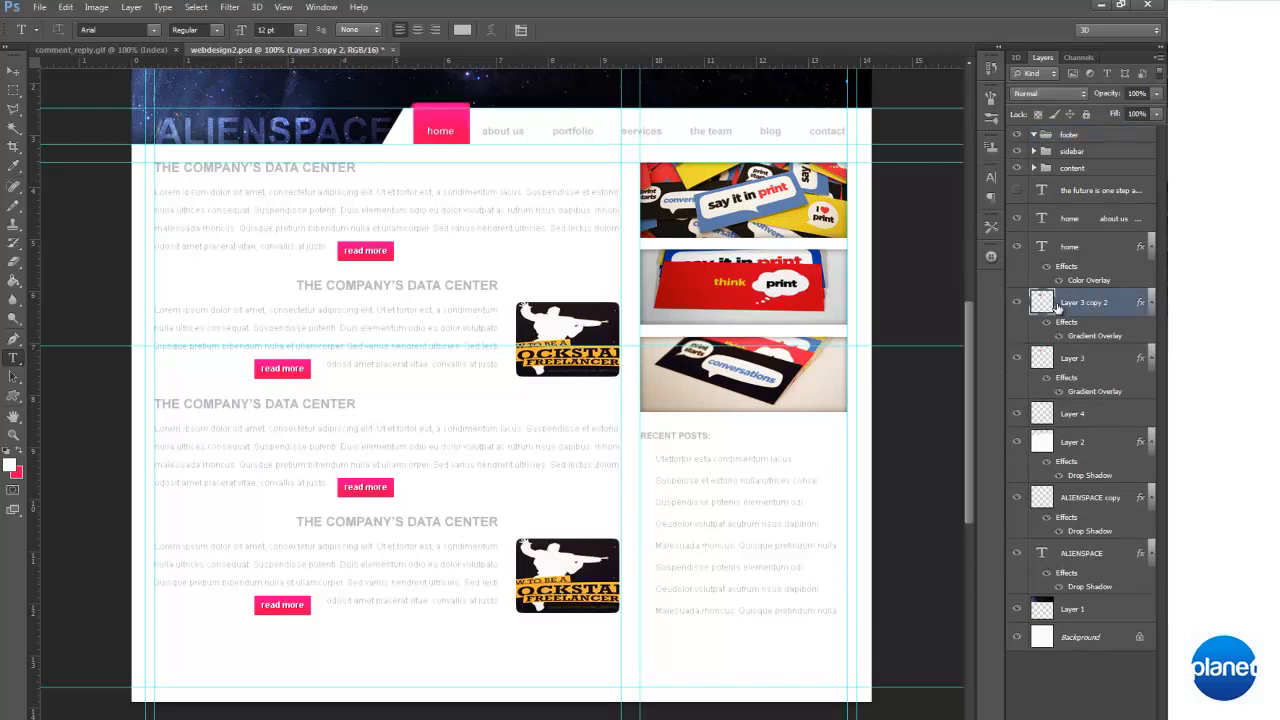
pyautogui.press('v')
pyautogui.moveTo(401, 127); pyautogui.dragTo(144, 662)
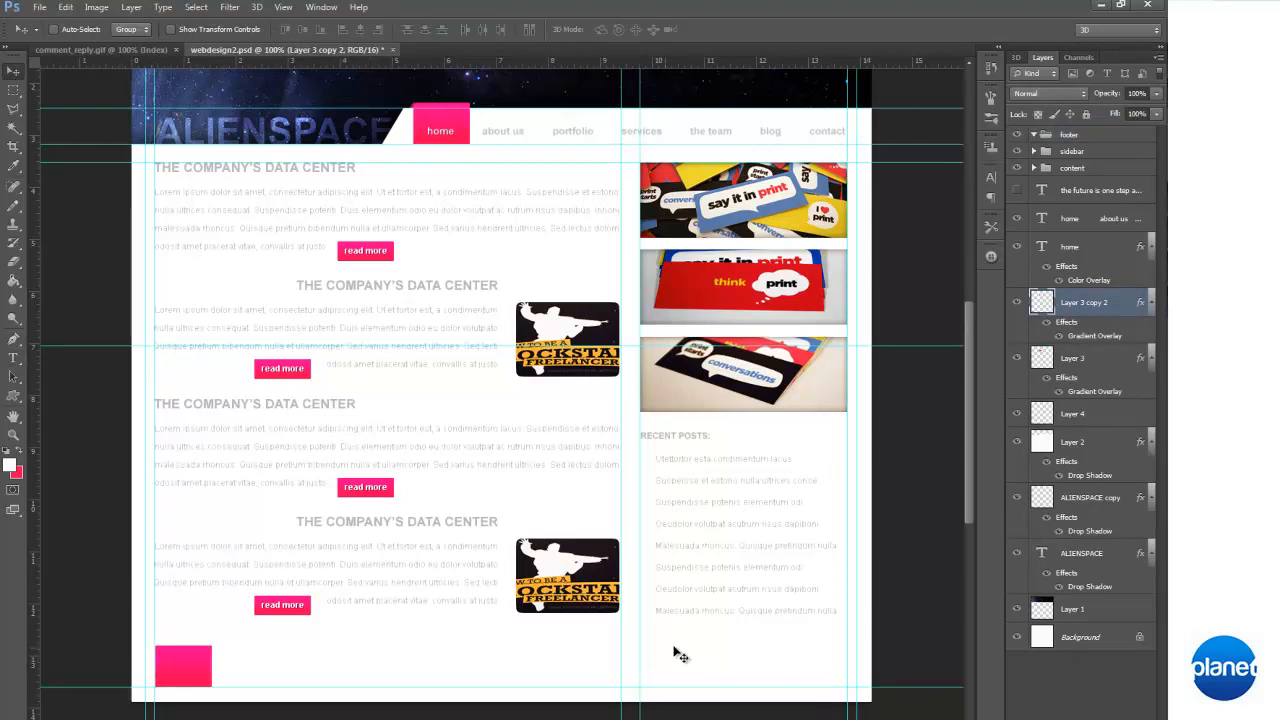
pyautogui.press('Left')
pyautogui.press('Left')
pyautogui.press('Left')
pyautogui.press('Right')
# Stretch the copied rectangle into a footer bar spanning the outer guides, about 1262% wide, and raise its top edge to just below the content
pyautogui.scroll(1, 688, 640)
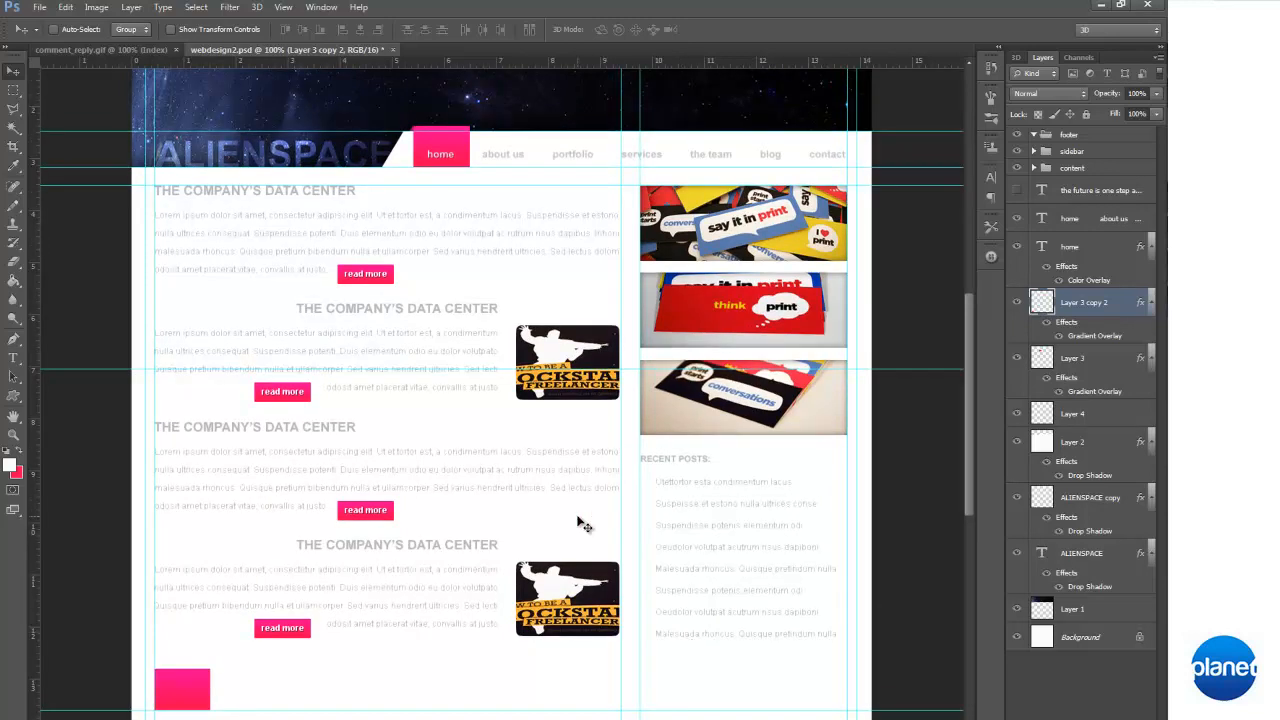
pyautogui.scroll(1, 585, 525)
pyautogui.scroll(-2, 300, 450)
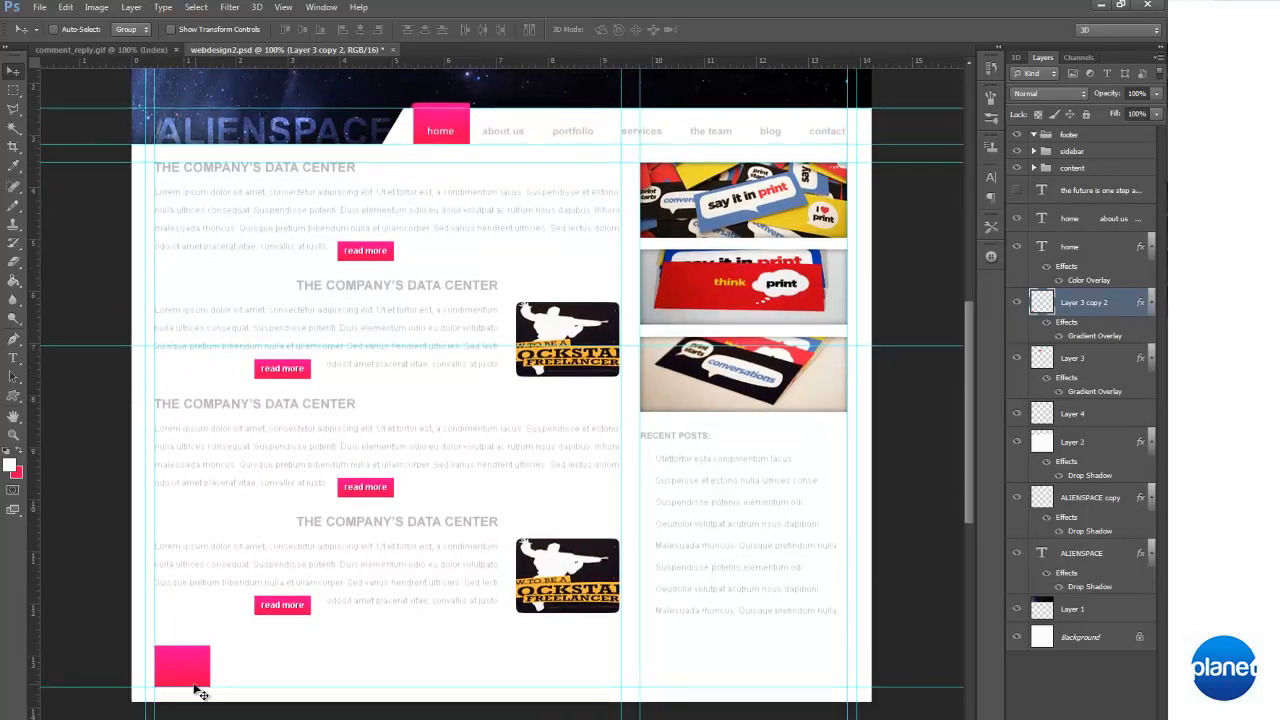
pyautogui.hotkey('ctrl', 't')
pyautogui.moveTo(213, 669); pyautogui.dragTo(857, 685)
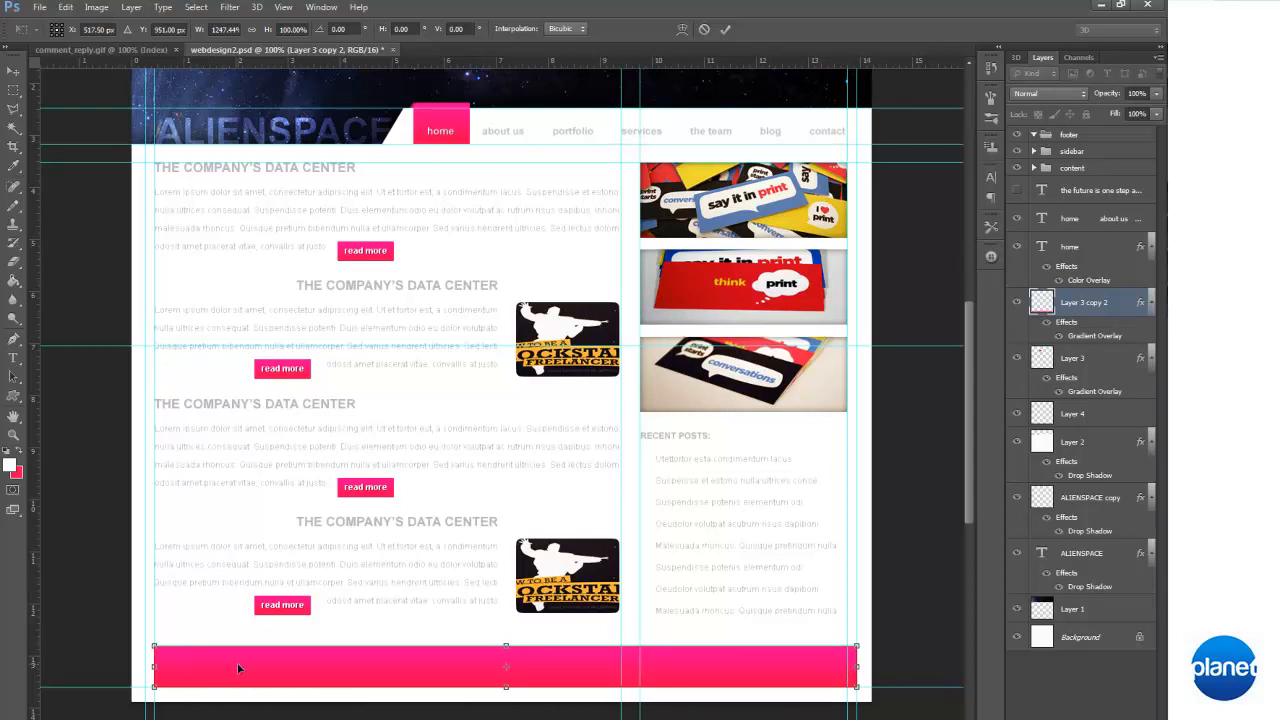
pyautogui.moveTo(153, 667); pyautogui.dragTo(146, 667)
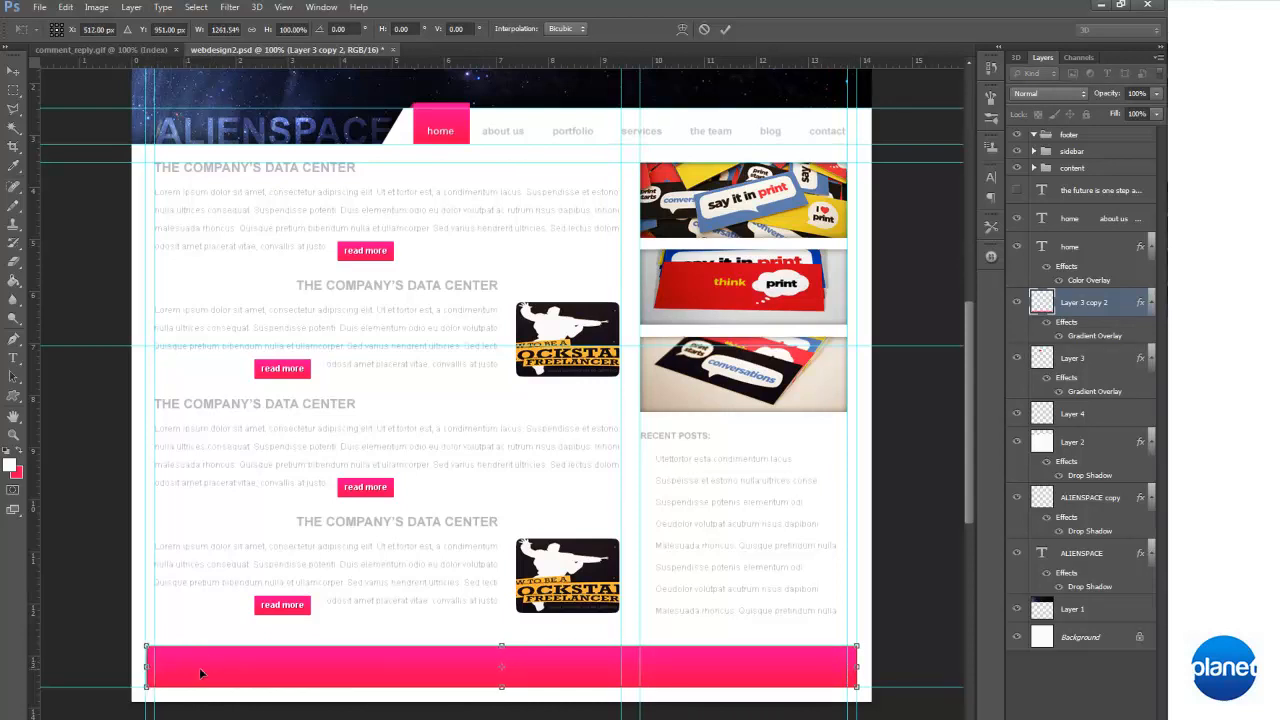
pyautogui.moveTo(501, 648); pyautogui.dragTo(502, 634)
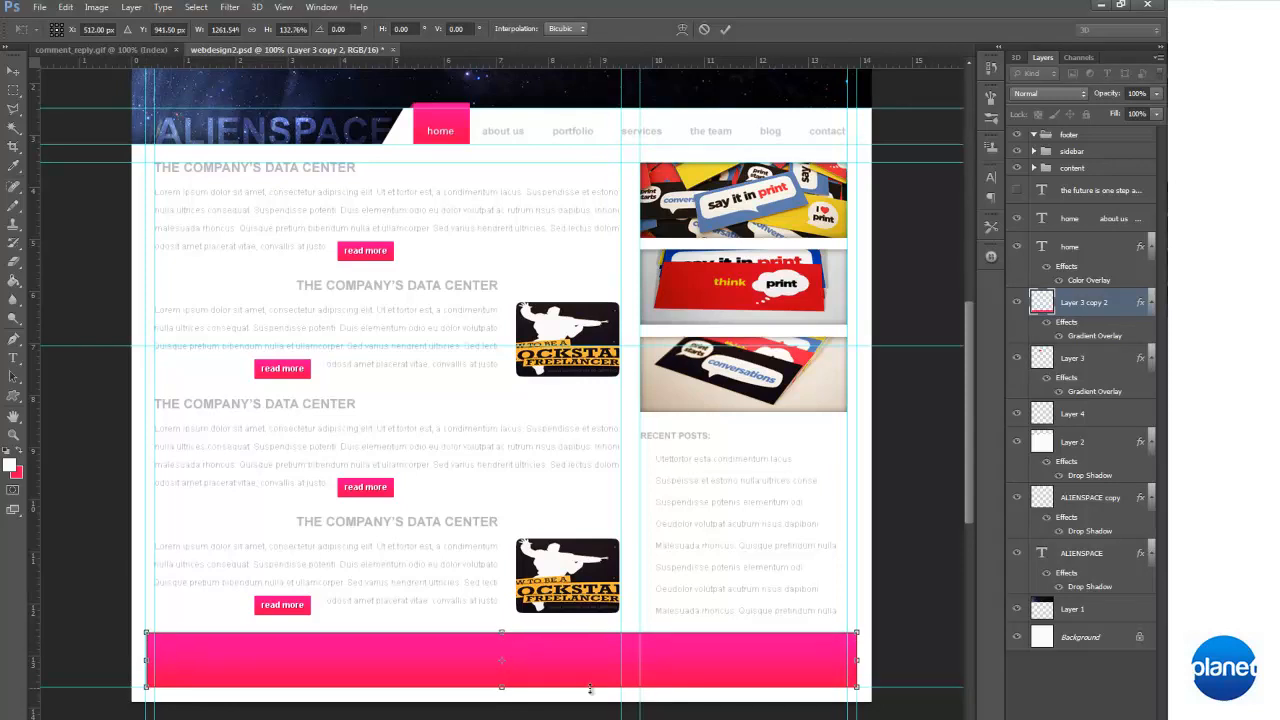
pyautogui.moveTo(502, 634); pyautogui.dragTo(490, 625)
pyautogui.press('Return')
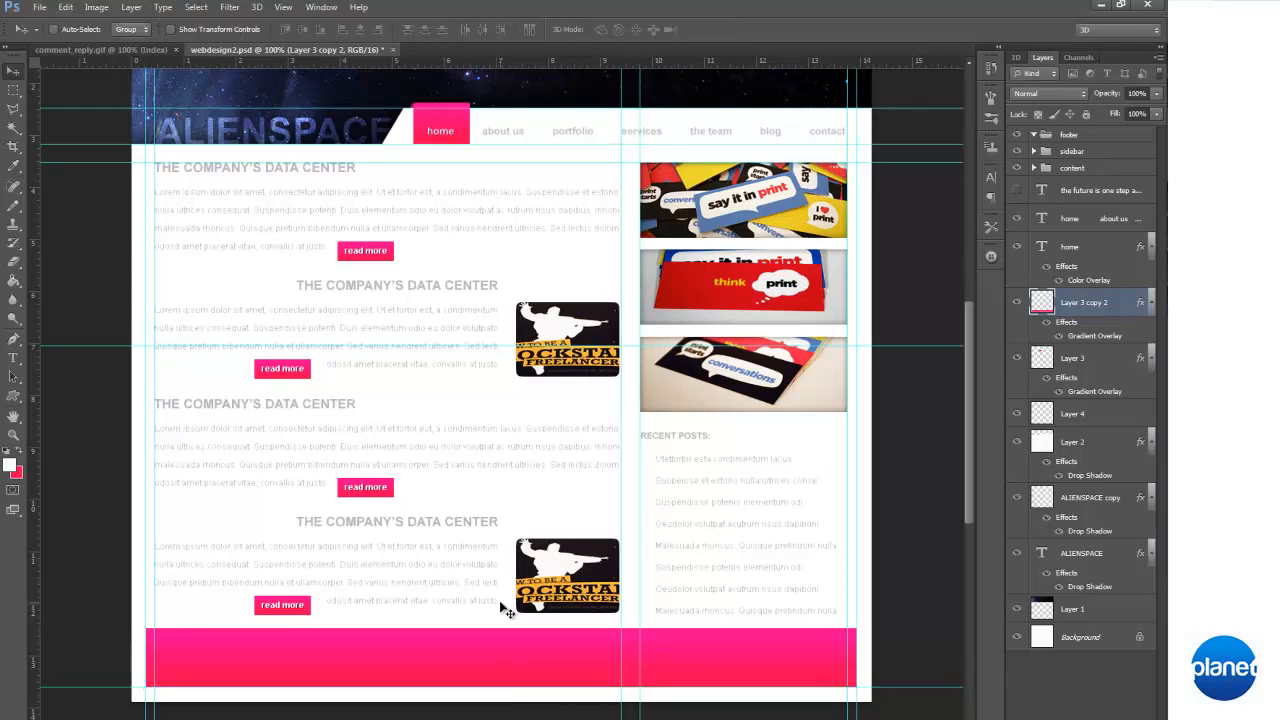
# Load the footer bar's shape as a selection
pyautogui.click(196, 7)
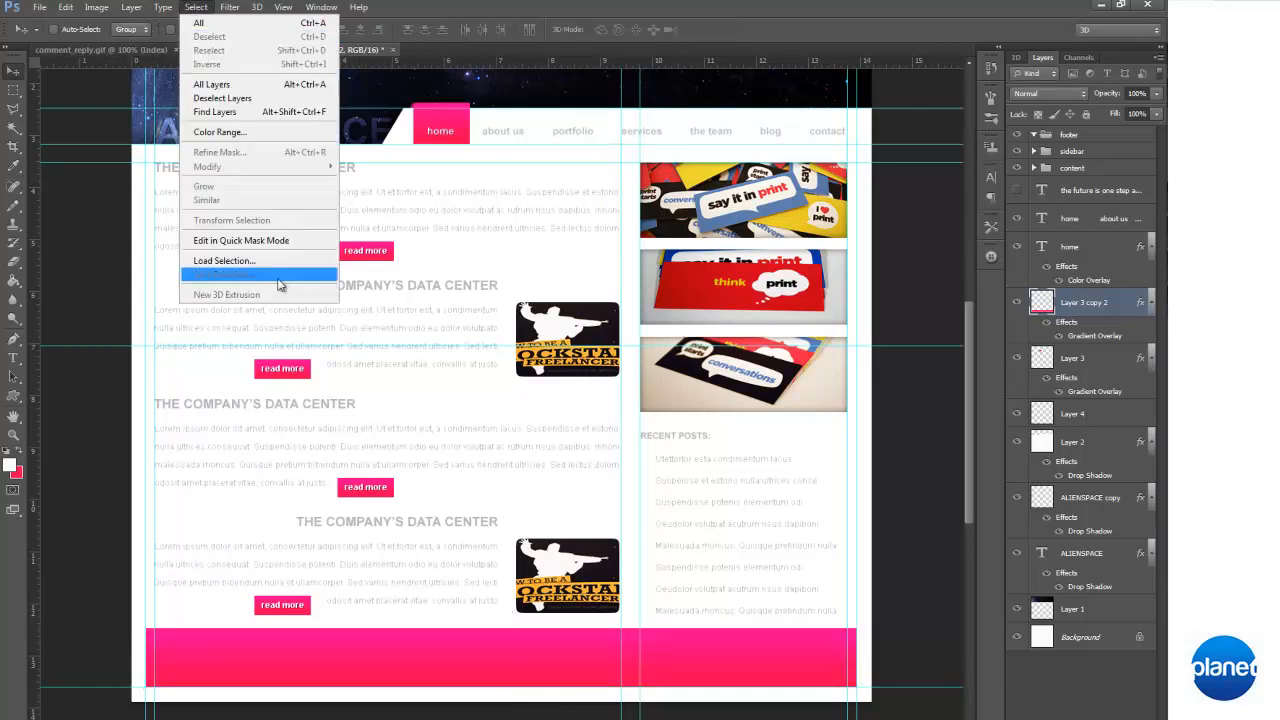
pyautogui.click(240, 264)
pyautogui.click(665, 257)
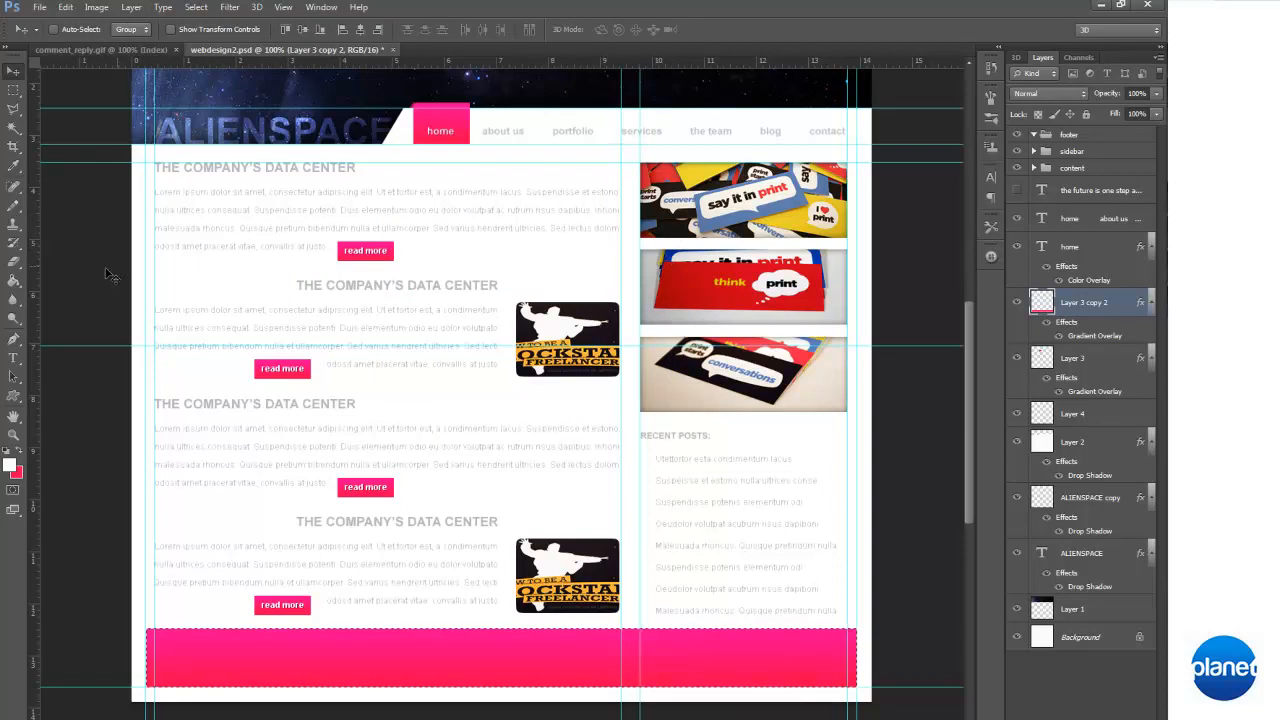
# Sample a muted blue from the header's space image as the foreground color and fill the selected footer bar with it
pyautogui.click(15, 282)
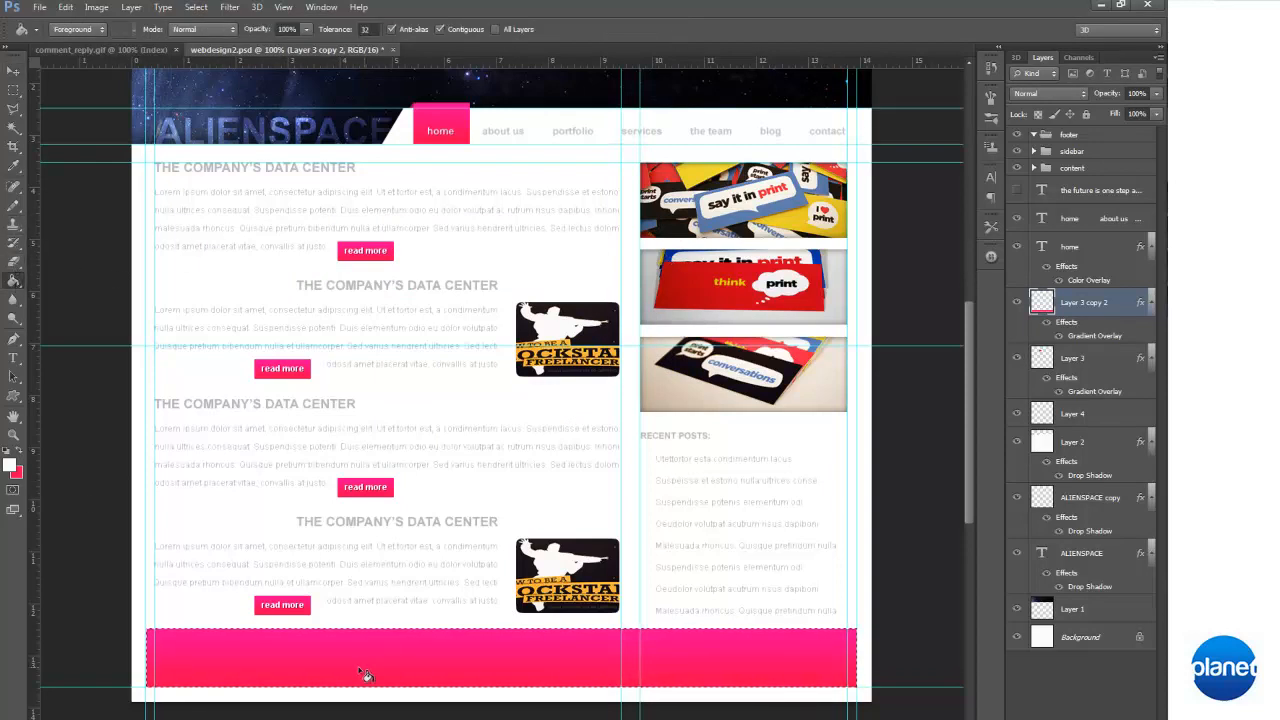
pyautogui.click(12, 466)
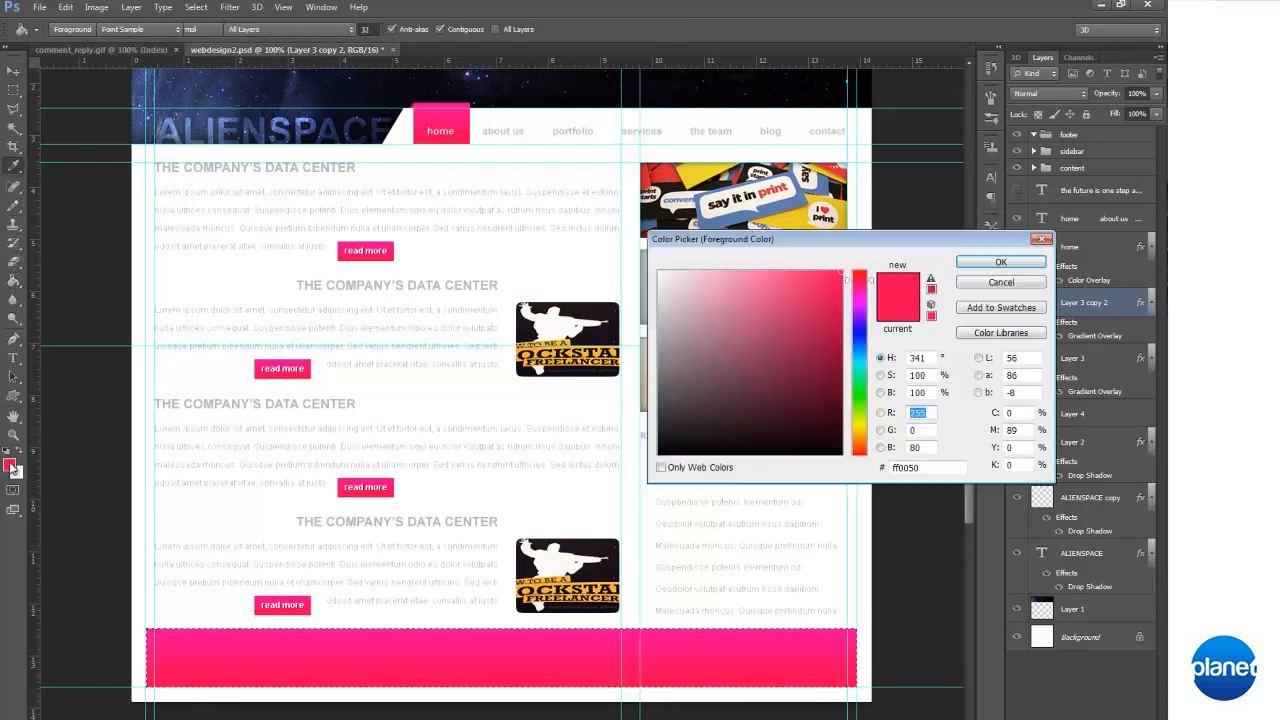
pyautogui.moveTo(860, 345)
pyautogui.mouseDown()
pyautogui.moveTo(858, 325)
pyautogui.moveTo(867, 358)
pyautogui.moveTo(859, 302)
pyautogui.moveTo(866, 352)
pyautogui.moveTo(865, 333)
pyautogui.mouseUp()
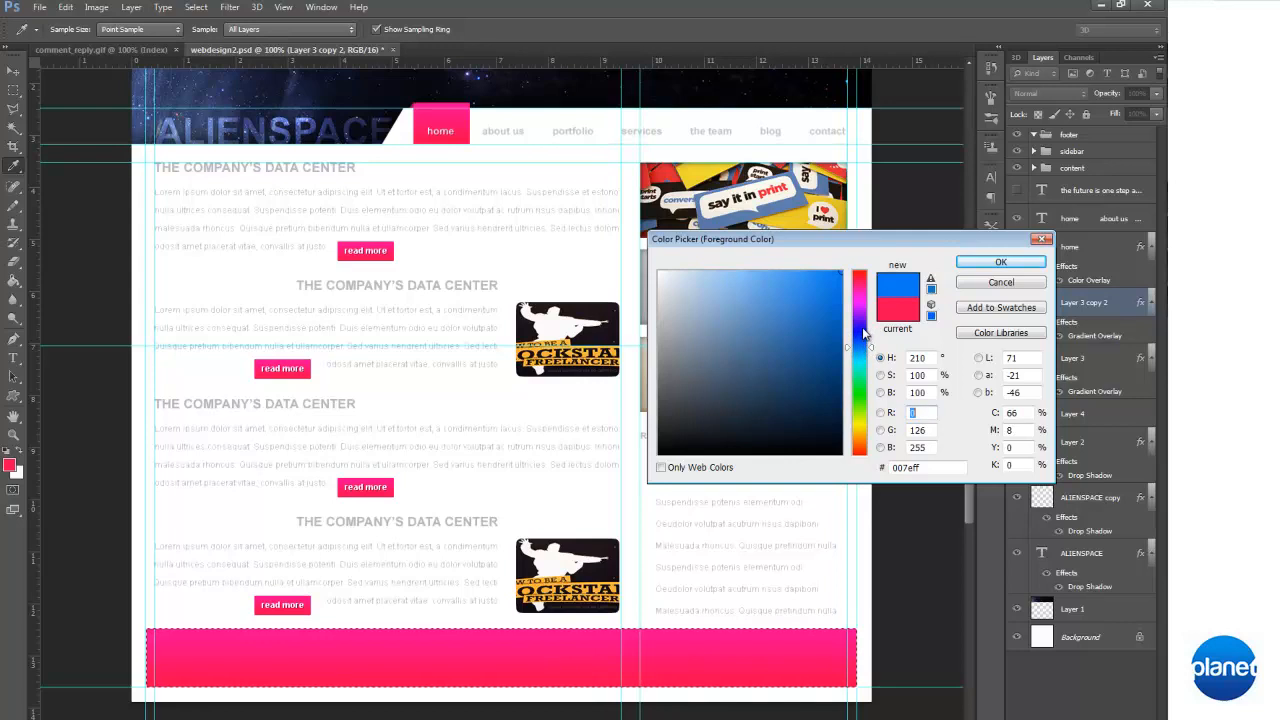
pyautogui.click(326, 105)
pyautogui.click(289, 99)
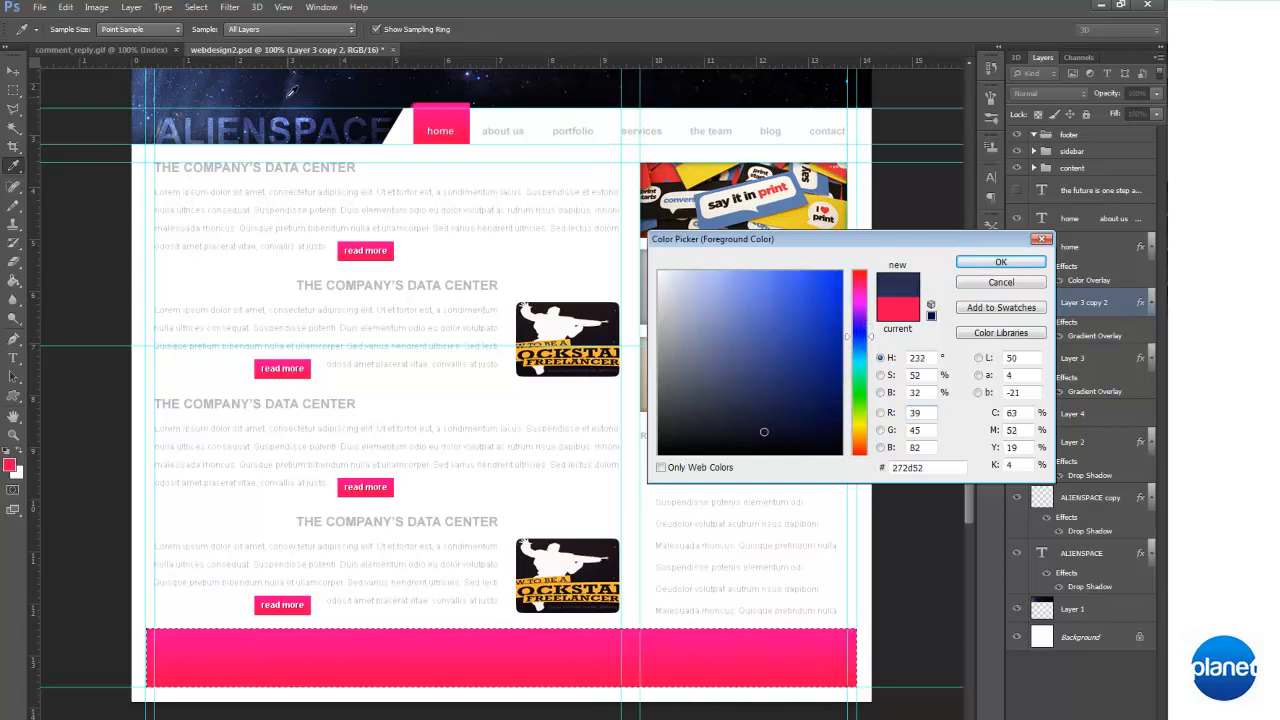
pyautogui.click(232, 131)
pyautogui.click(200, 102)
pyautogui.click(1004, 263)
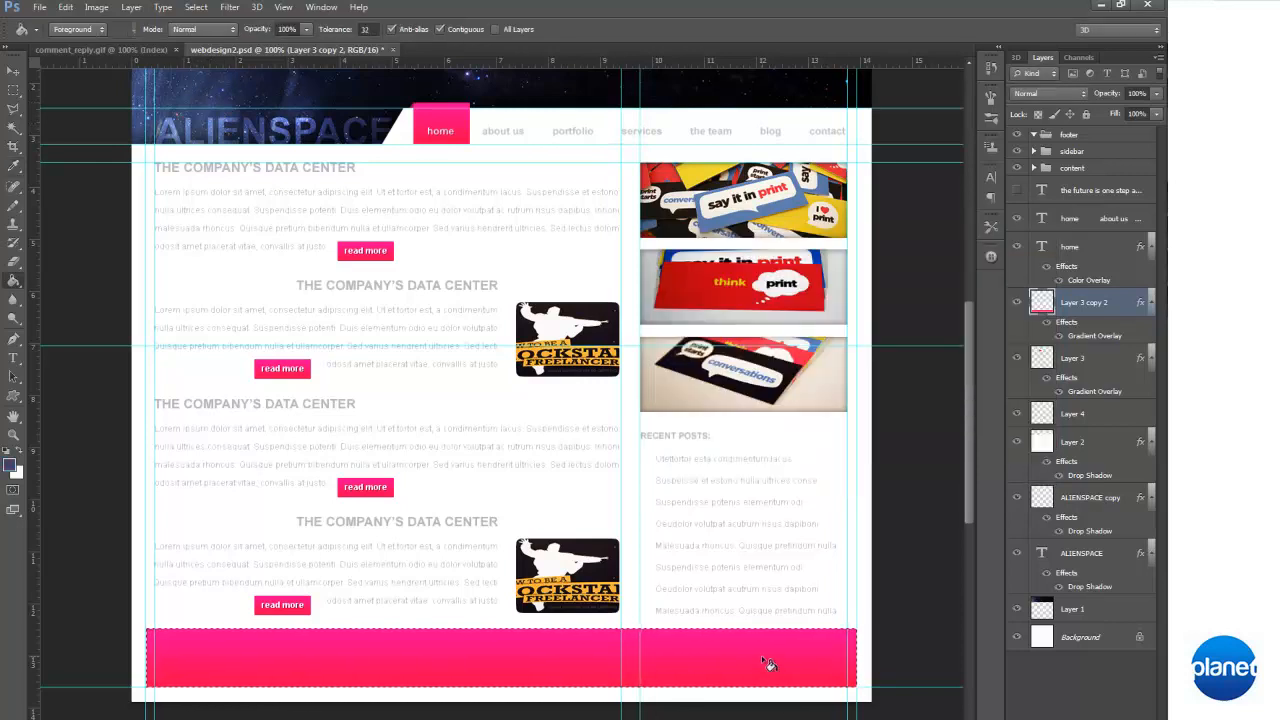
pyautogui.scroll(3, 770, 577)
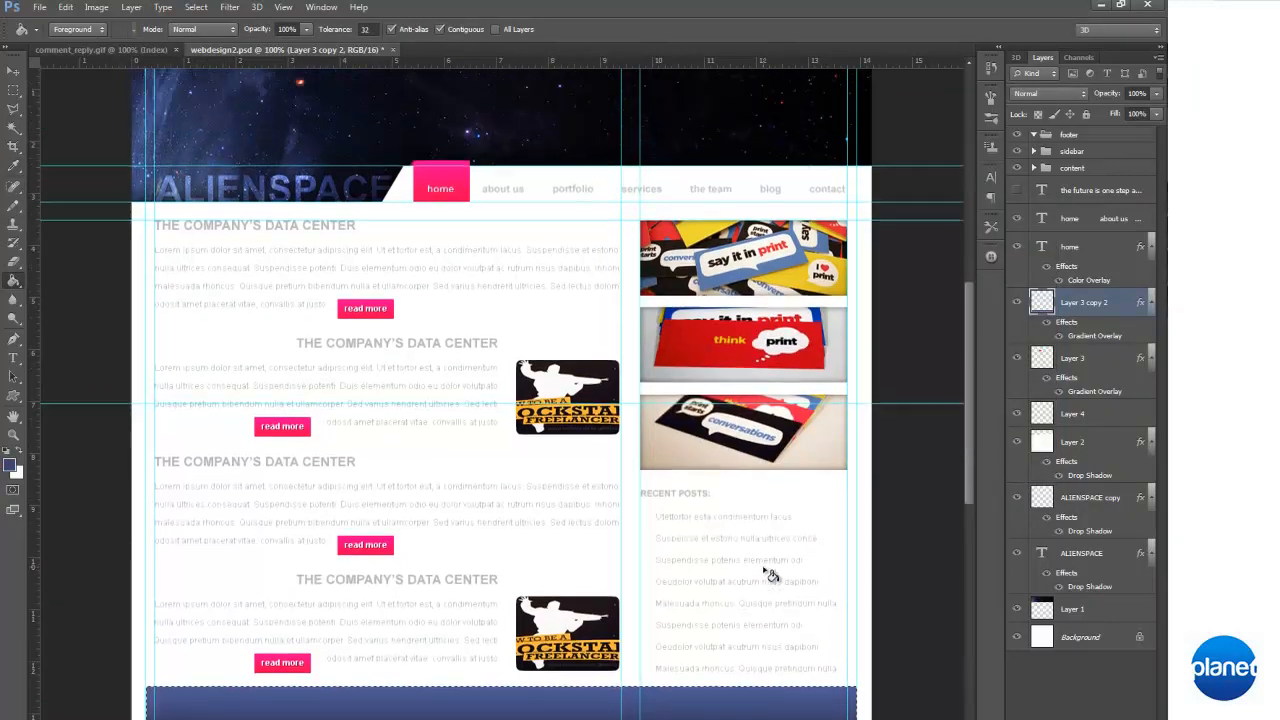
pyautogui.scroll(-2, 772, 565)
pyautogui.scroll(1, 778, 556)
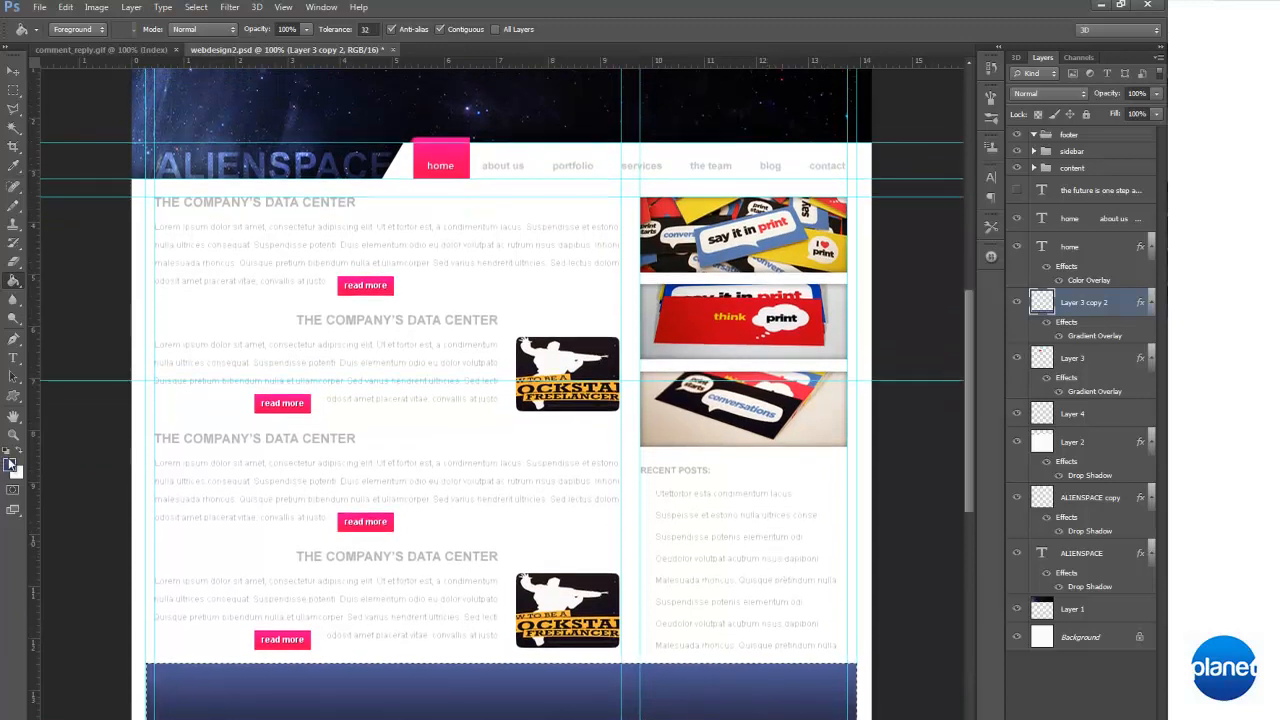
# Try filling the selected footer bar with bright pink ff0054, and undo that fill
pyautogui.click(12, 467)
pyautogui.click(858, 424)
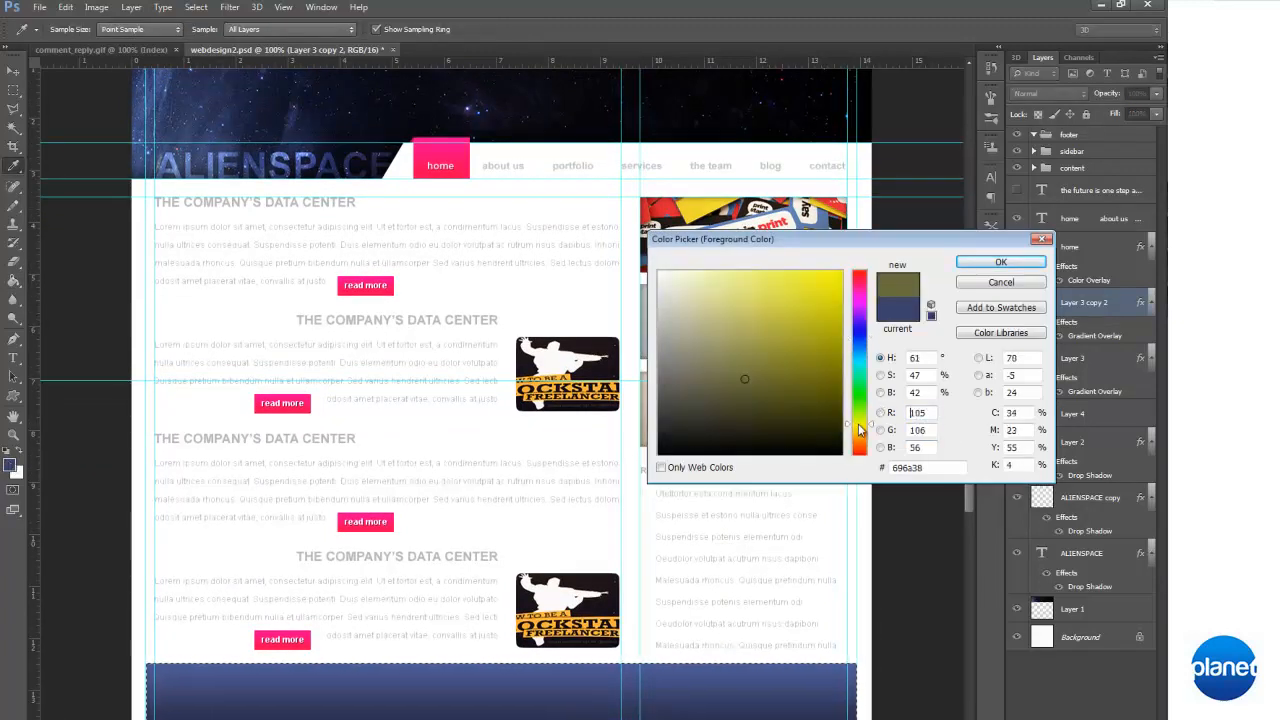
pyautogui.moveTo(860, 306)
pyautogui.mouseDown()
pyautogui.moveTo(874, 257)
pyautogui.moveTo(870, 279)
pyautogui.mouseUp()
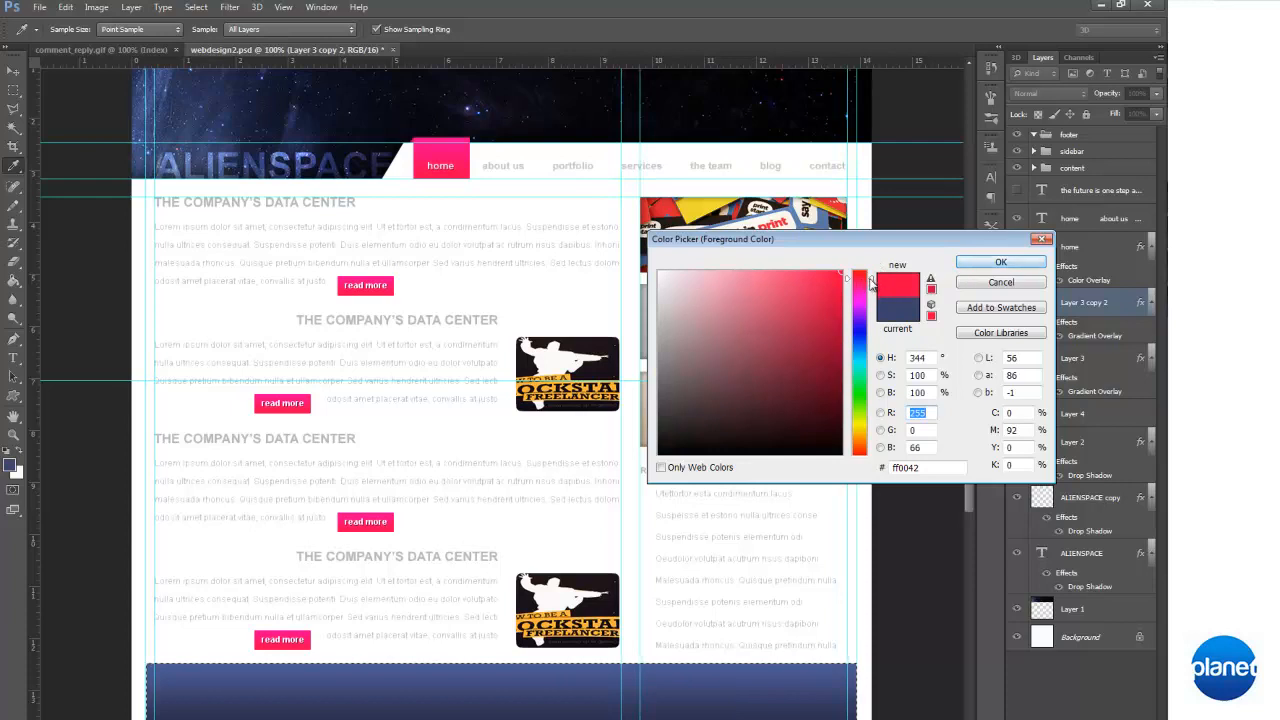
pyautogui.click(998, 262)
pyautogui.press('g')
pyautogui.click(680, 672)
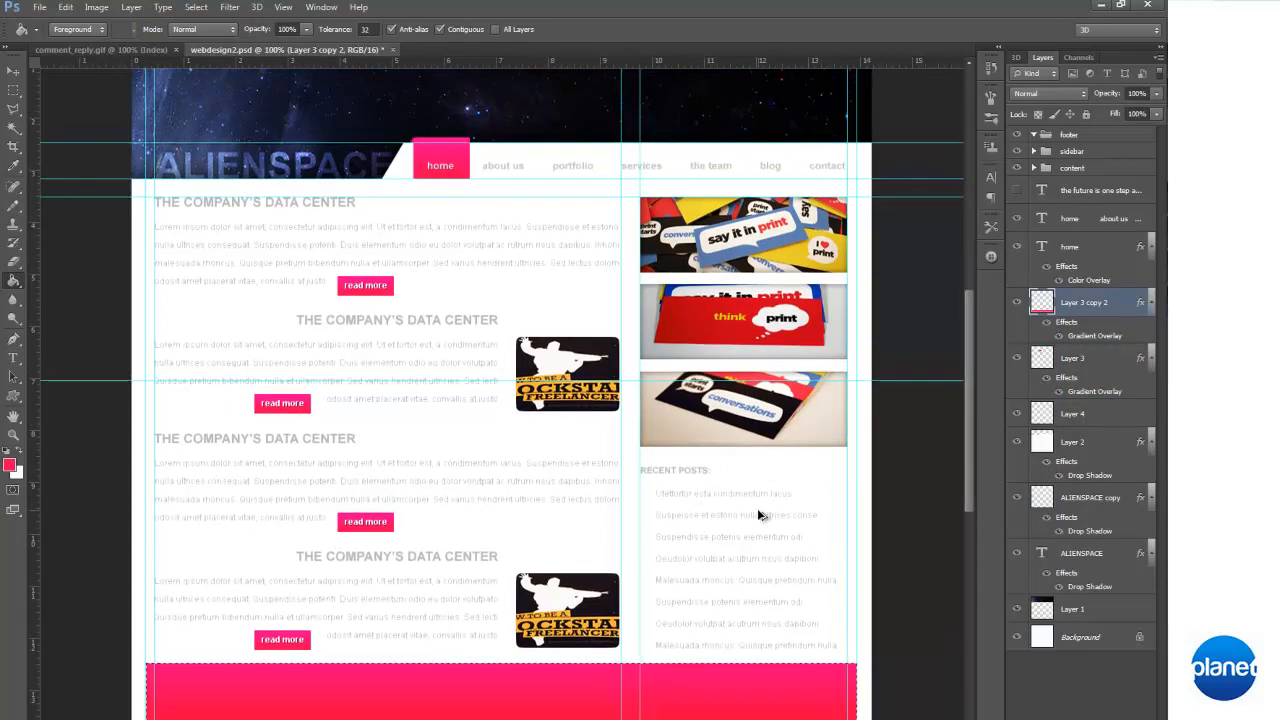
pyautogui.hotkey('ctrl', 'z')
# Fill the selected footer bar with near-black 0f0f0f, clear the selection, and check the page briefly without guides
pyautogui.click(12, 467)
pyautogui.moveTo(753, 386)
pyautogui.mouseDown()
pyautogui.moveTo(634, 443)
pyautogui.moveTo(595, 435)
pyautogui.mouseUp()
pyautogui.press('Return')
pyautogui.click(746, 699)
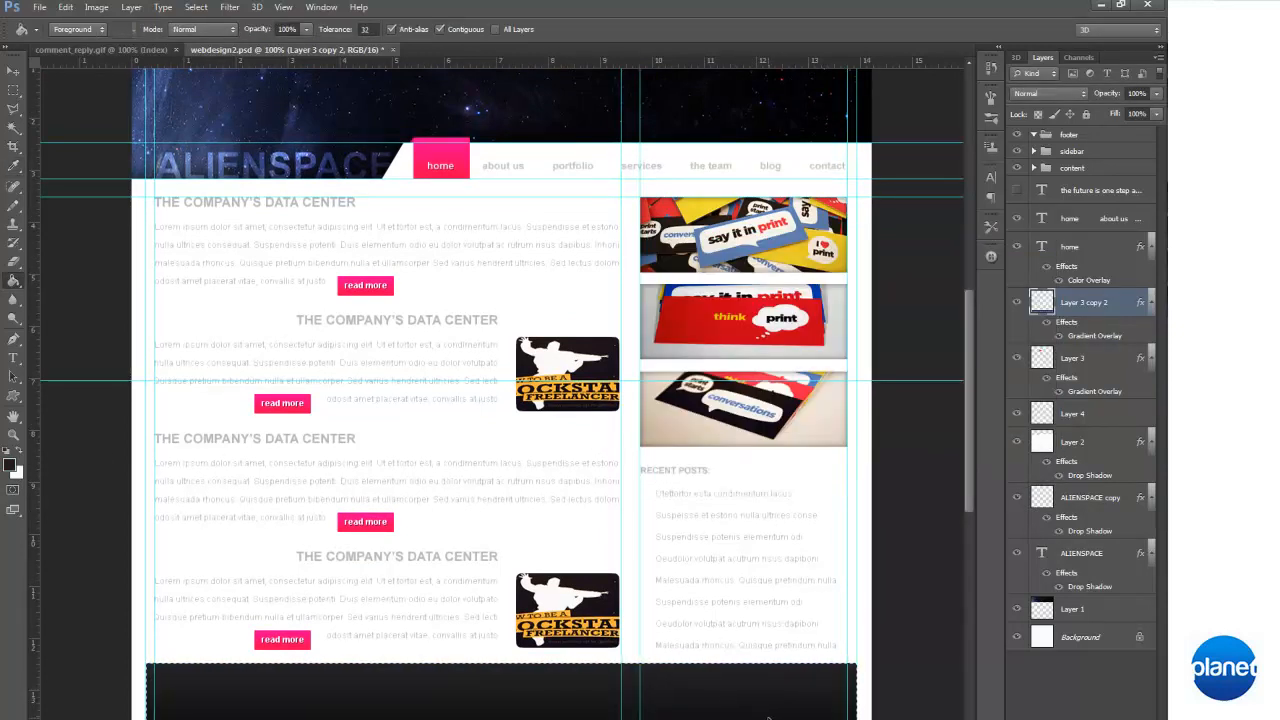
pyautogui.click(12, 466)
pyautogui.click(657, 441)
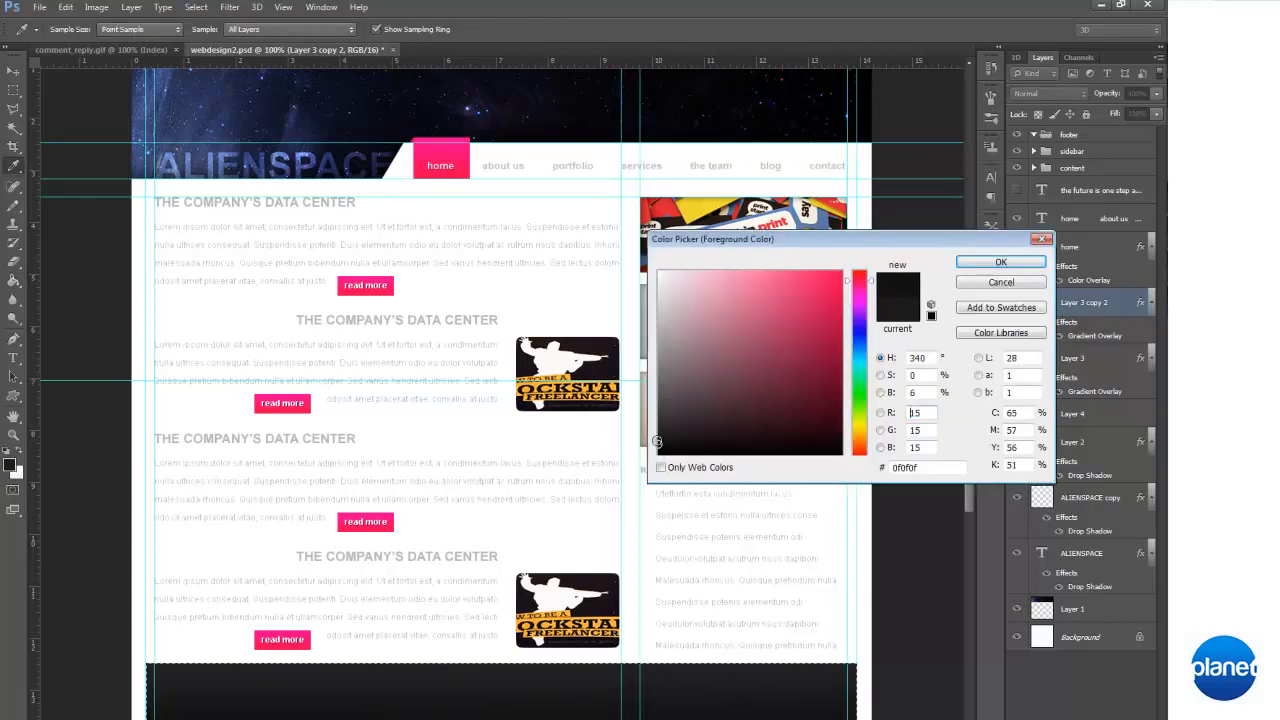
pyautogui.click(1000, 262)
pyautogui.click(843, 712)
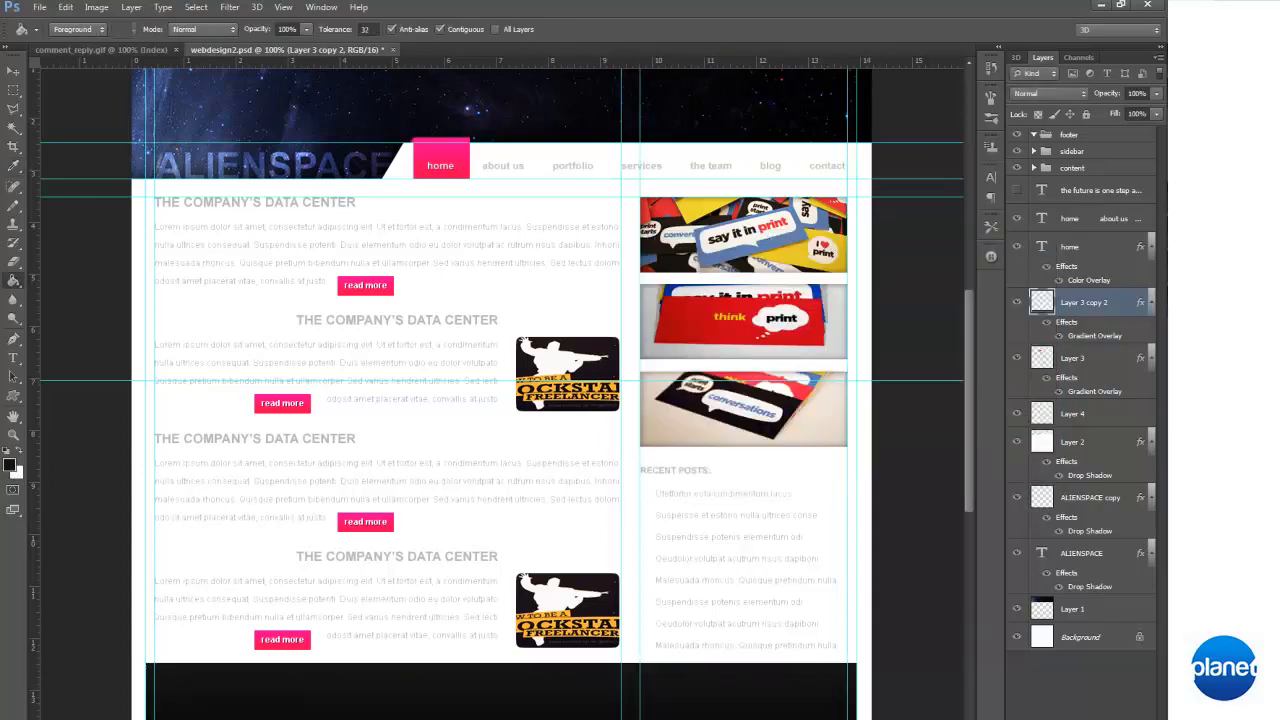
pyautogui.hotkey('ctrl', ';')
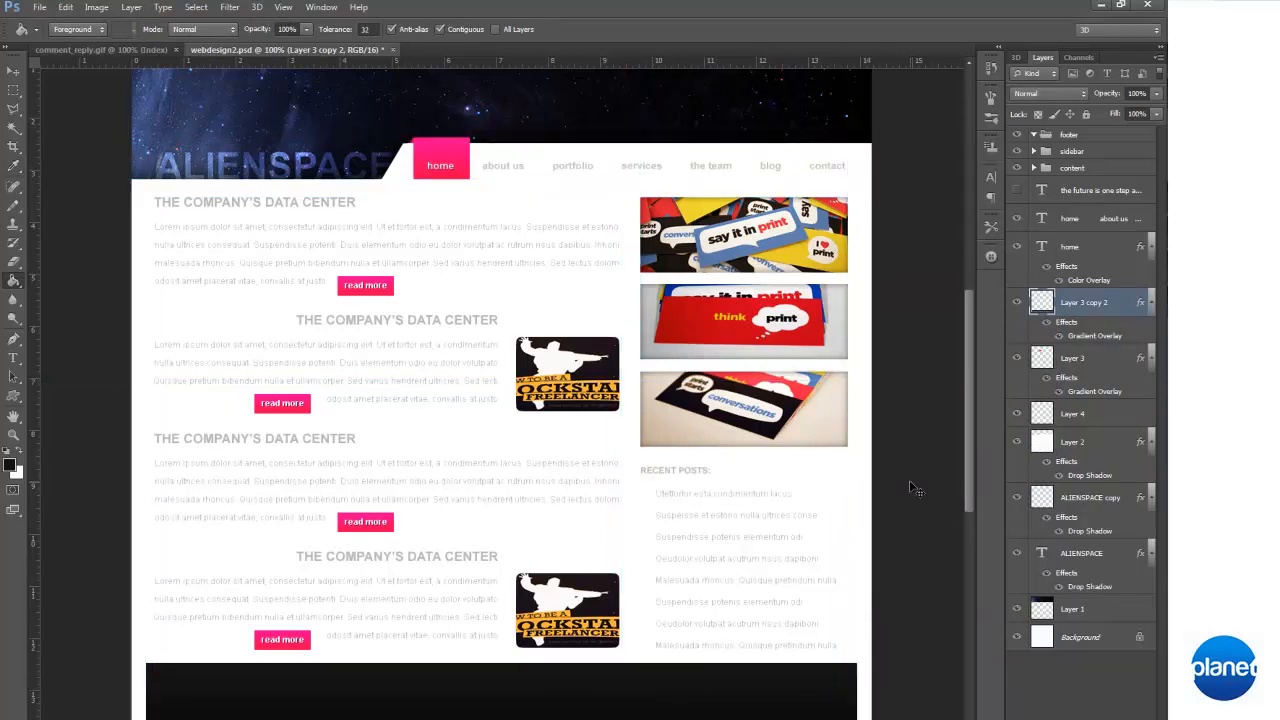
pyautogui.hotkey('ctrl', ';')
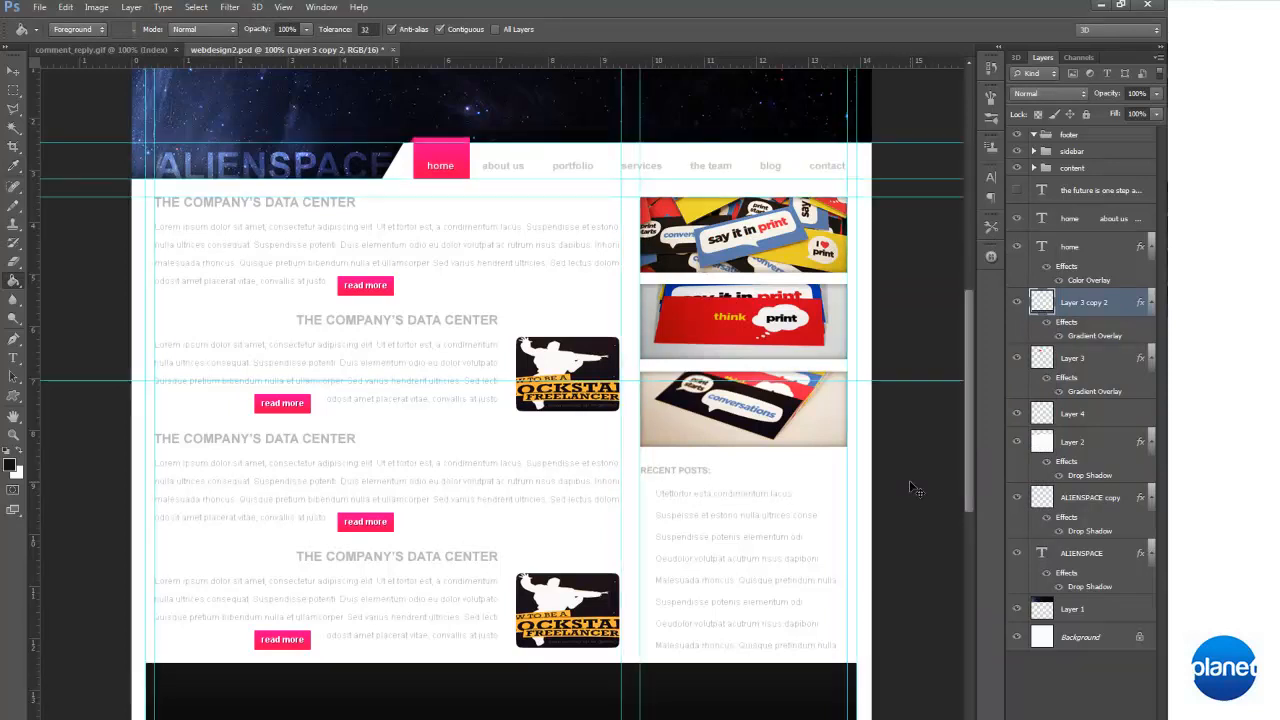
# Duplicate the ALIENSPACE title text layer and place the copy inside the footer group
pyautogui.scroll(-2, 337, 213)
pyautogui.scroll(-1, 337, 213)
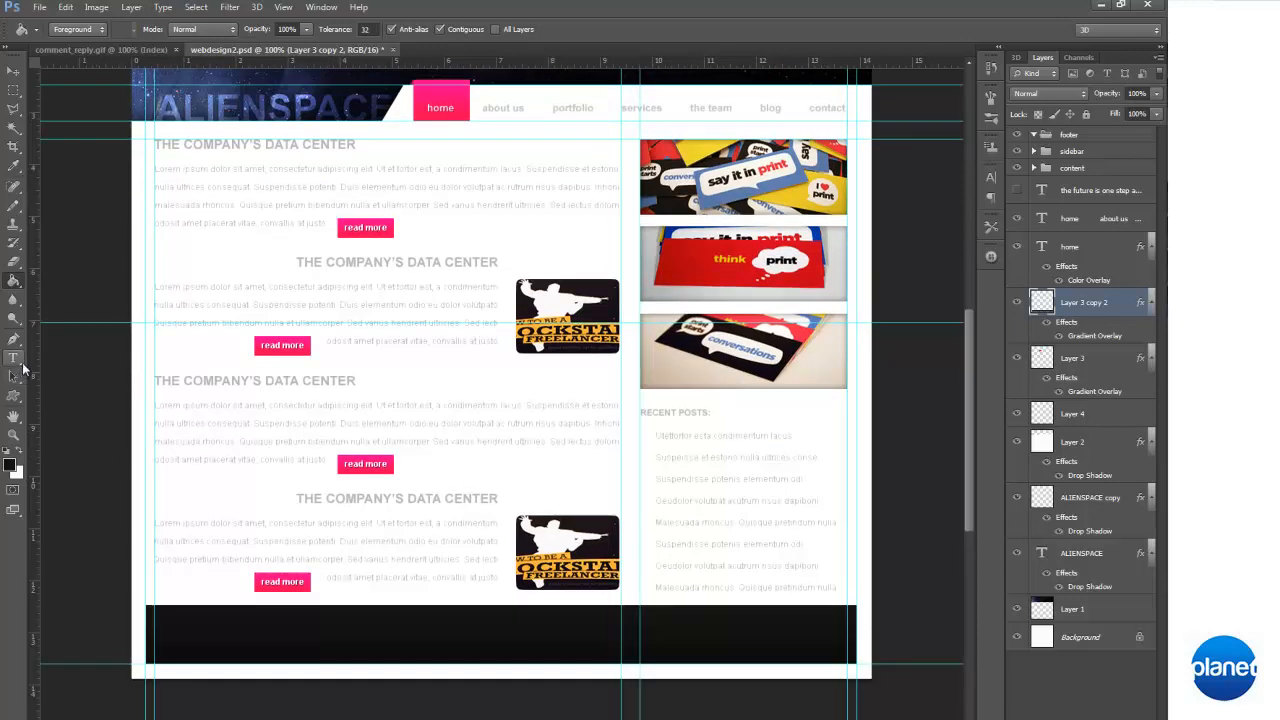
pyautogui.scroll(2, 350, 405)
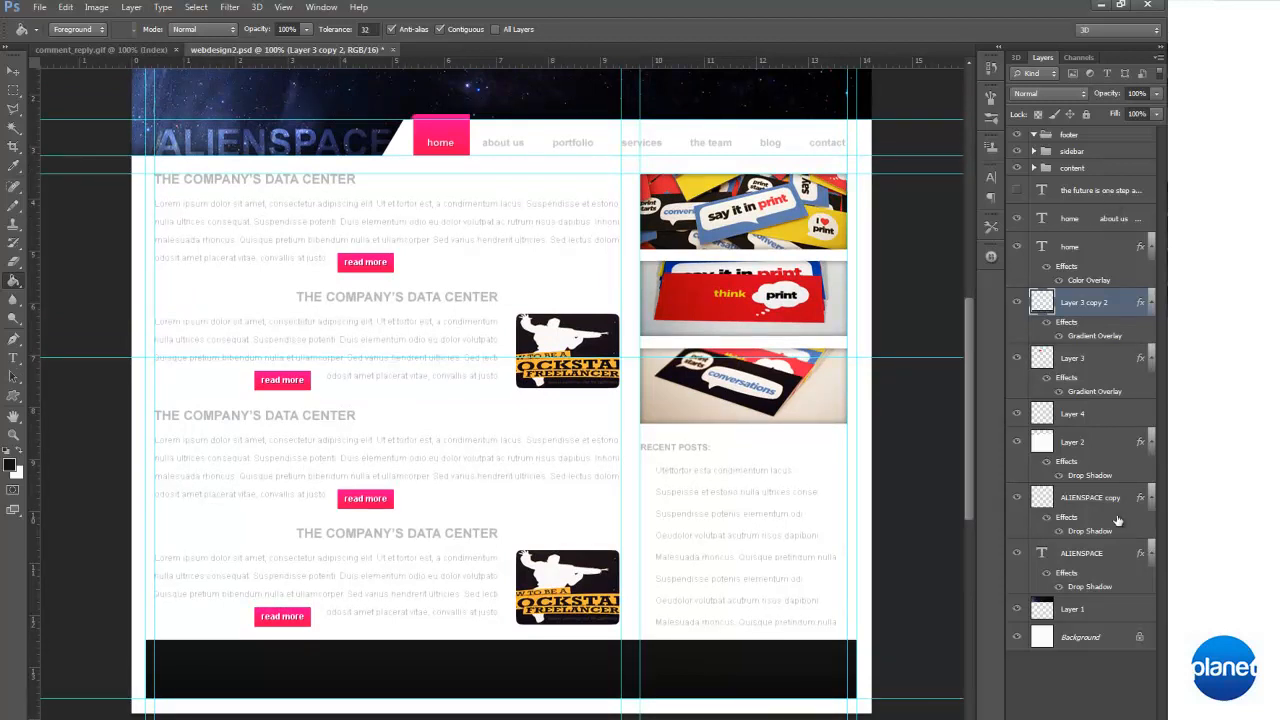
pyautogui.click(1073, 505)
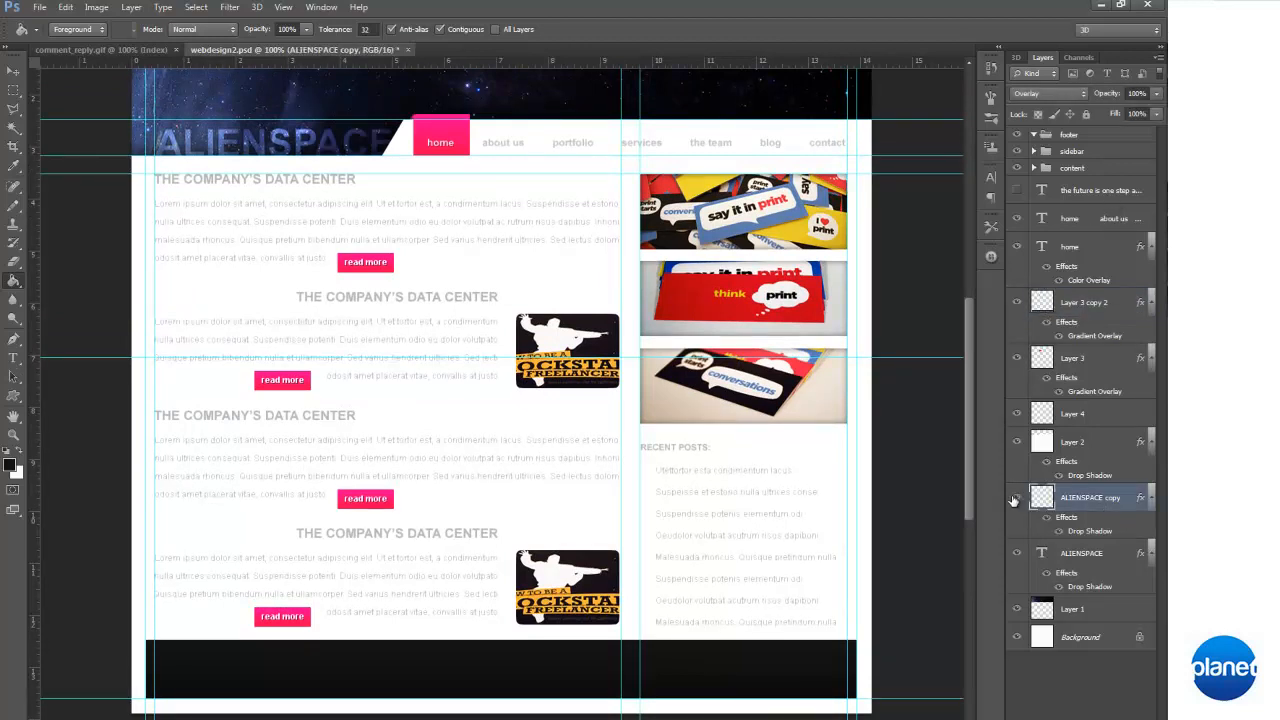
pyautogui.click(1017, 553)
pyautogui.click(1017, 553)
pyautogui.click(1085, 556)
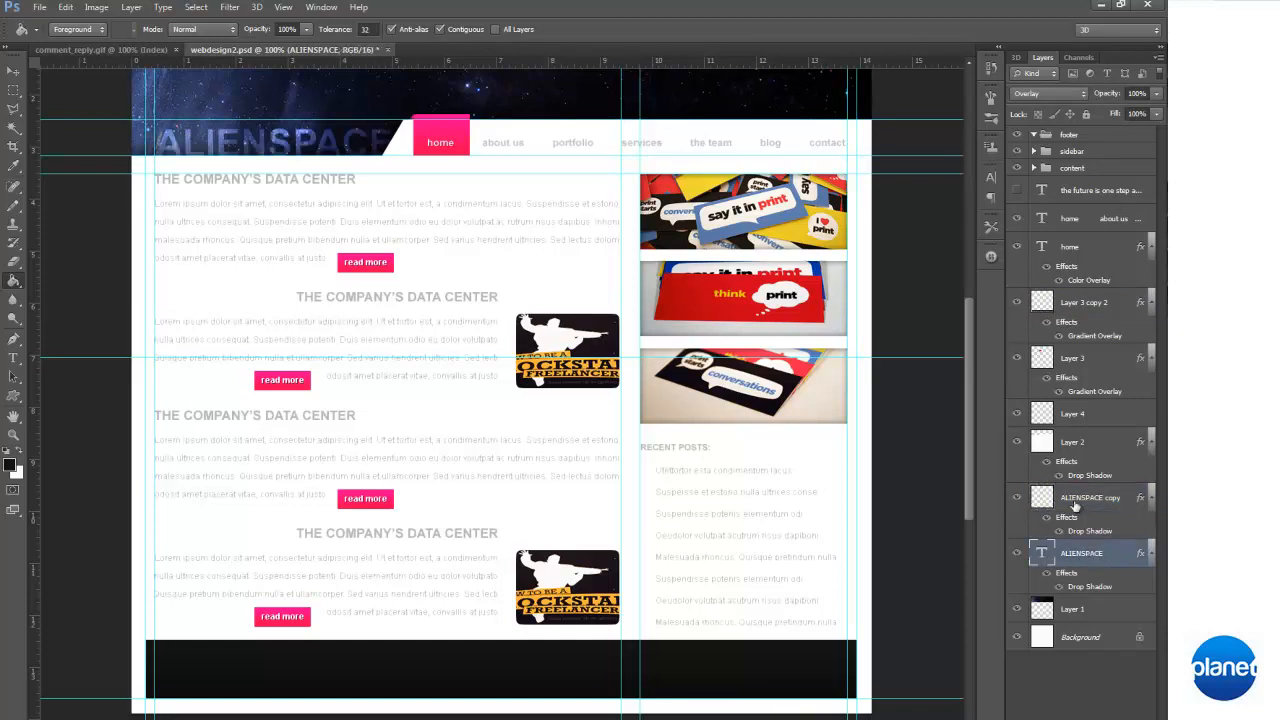
pyautogui.hotkey('ctrl', 'j')
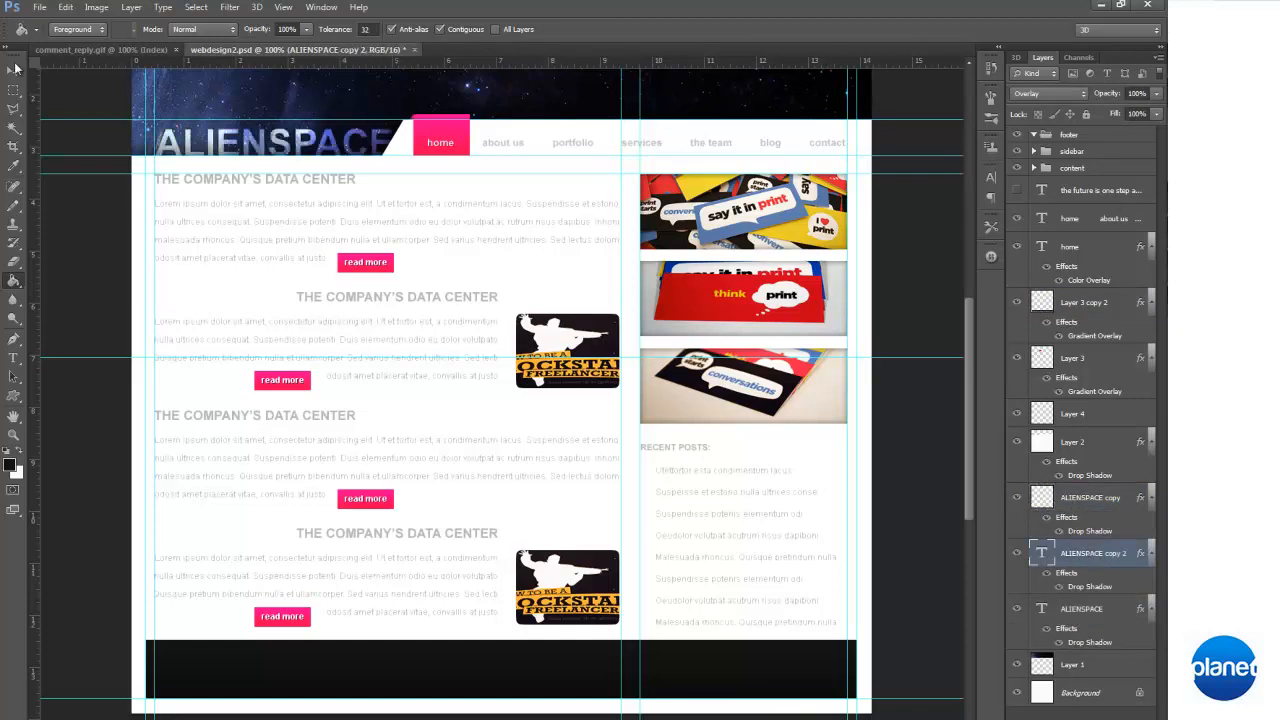
pyautogui.click(14, 67)
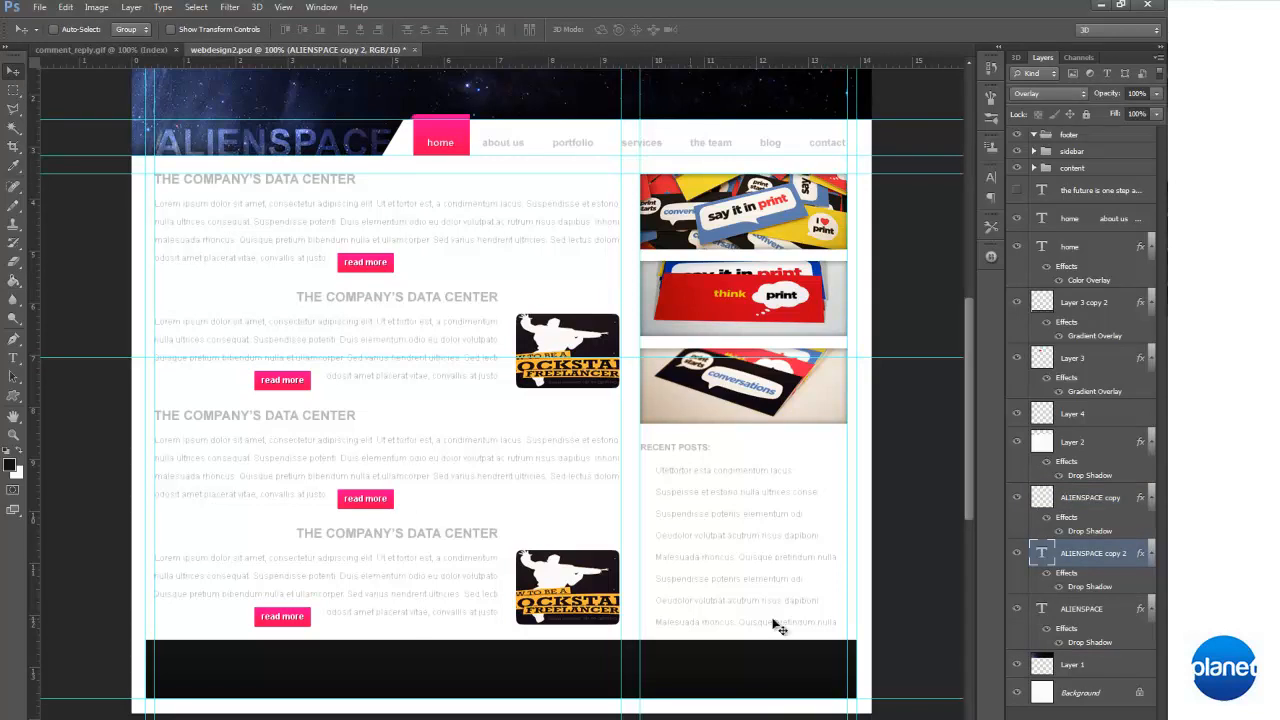
pyautogui.press('Delete')
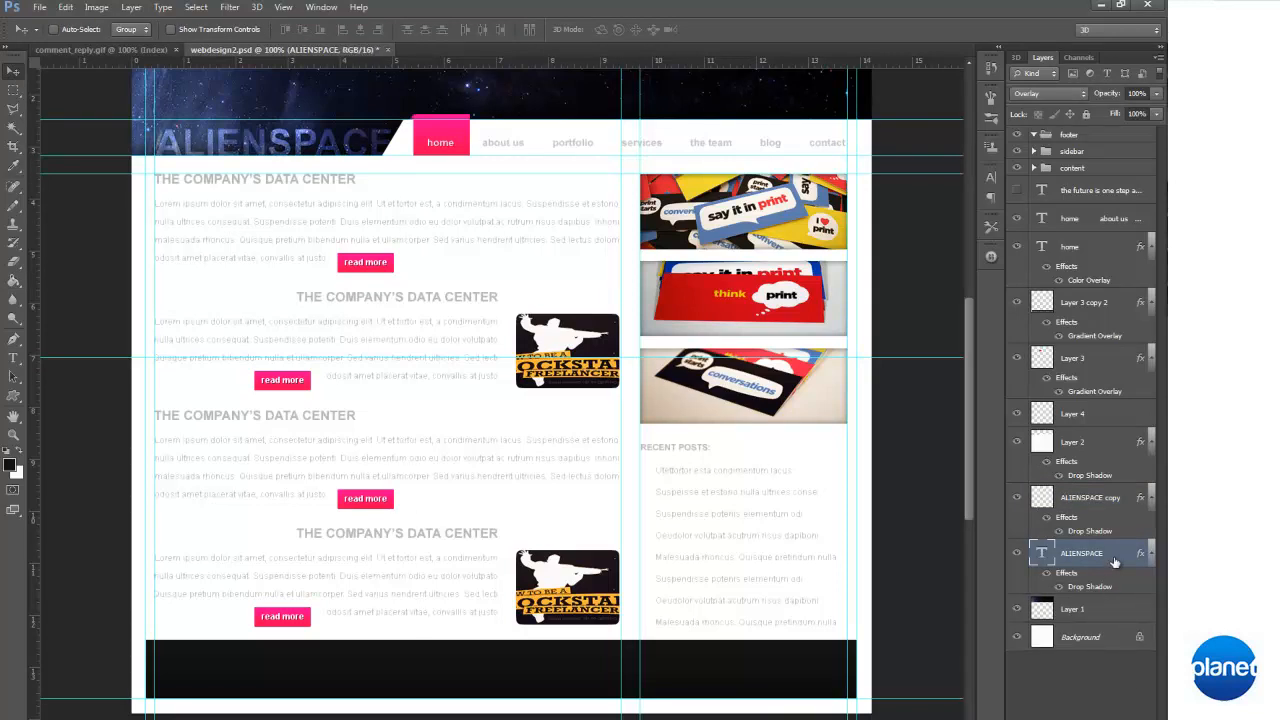
pyautogui.hotkey('ctrl', 'z')
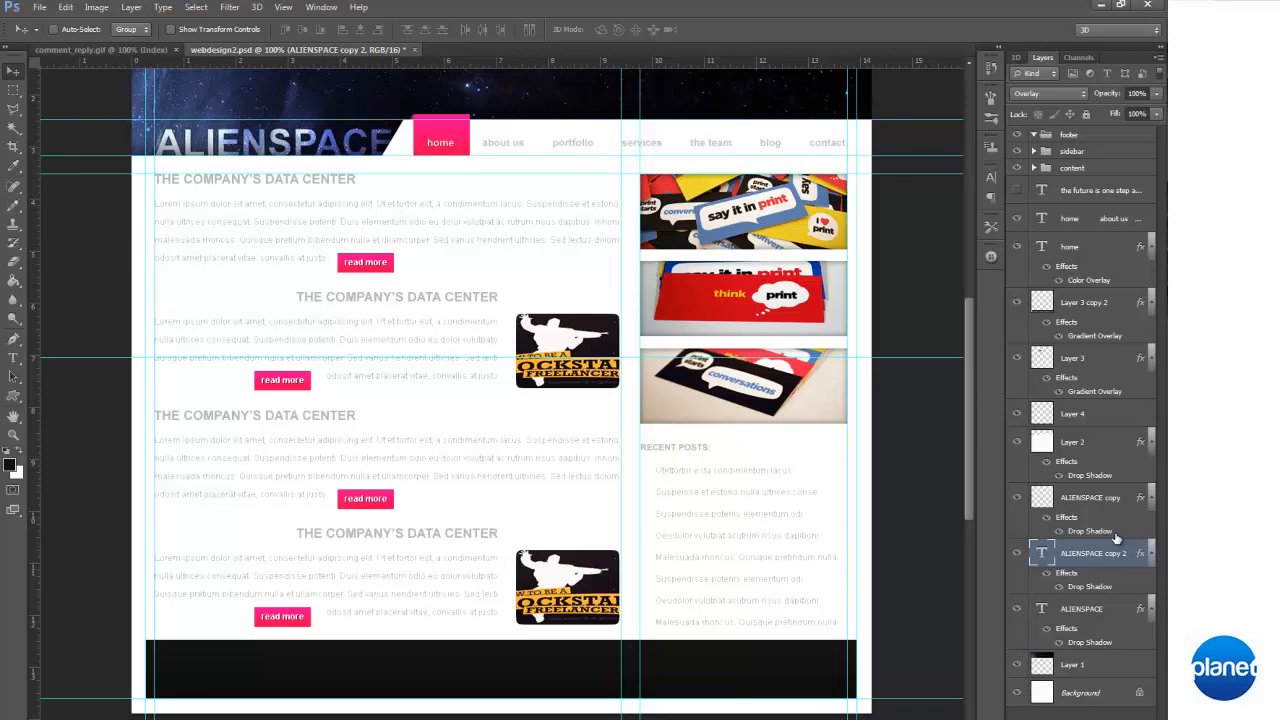
pyautogui.moveTo(1077, 197); pyautogui.dragTo(1086, 142)
# Move the ALIENSPACE copy down onto the footer bar and nudge it to end at the bar's right edge
pyautogui.moveTo(395, 62); pyautogui.dragTo(352, 494)
pyautogui.hotkey('ctrl', 'z')
pyautogui.moveTo(313, 143); pyautogui.dragTo(294, 647)
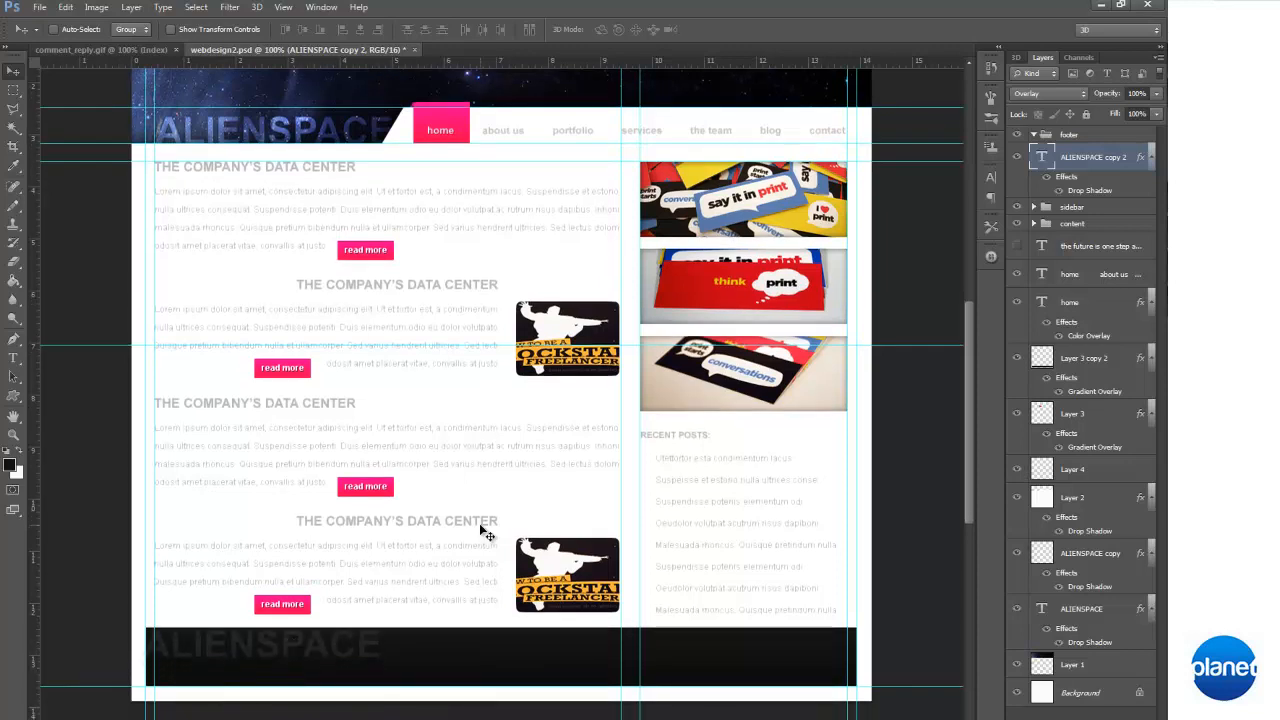
pyautogui.moveTo(490, 657); pyautogui.dragTo(823, 655)
pyautogui.hotkey('shift', 'Left')
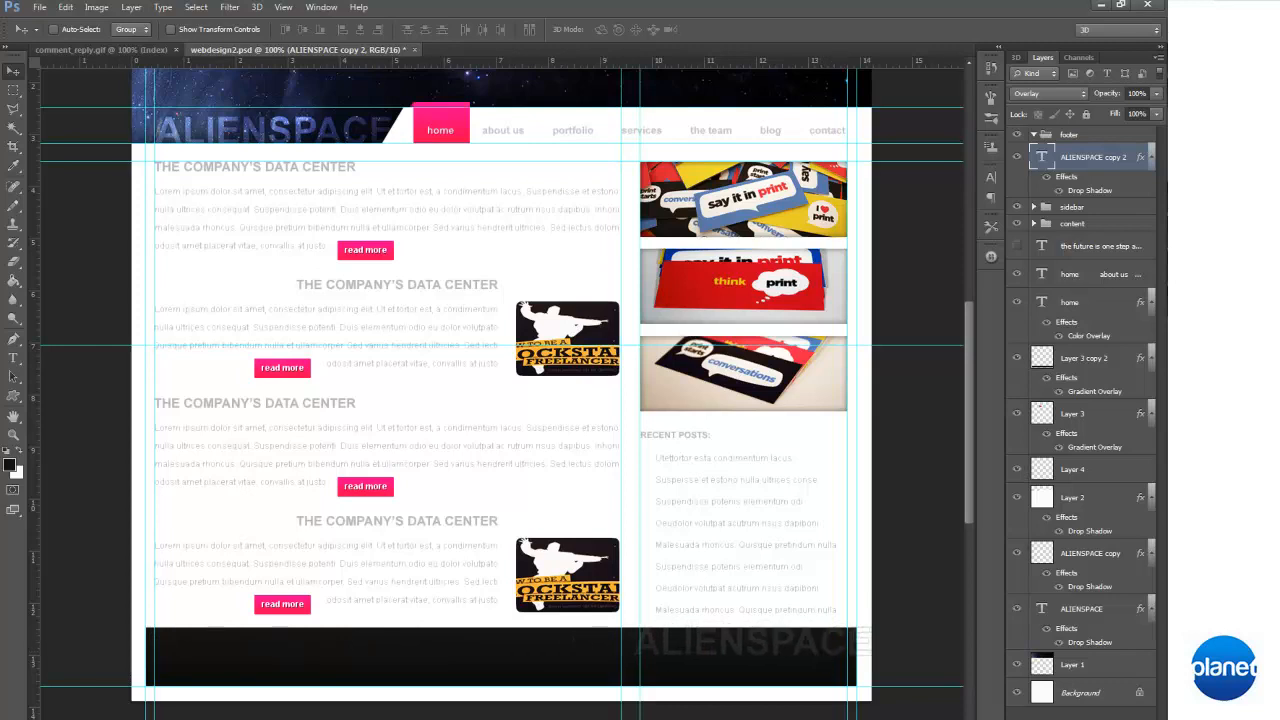
pyautogui.press('Left')
pyautogui.press('Left')
pyautogui.press('Left')
pyautogui.press('Left')
pyautogui.press('Left')
pyautogui.press('Left')
pyautogui.press('Left')
pyautogui.press('Left')
pyautogui.press('Left')
pyautogui.press('Left')
pyautogui.press('Left')
pyautogui.press('Left')
pyautogui.press('Left')
pyautogui.press('Left')
pyautogui.press('Left')
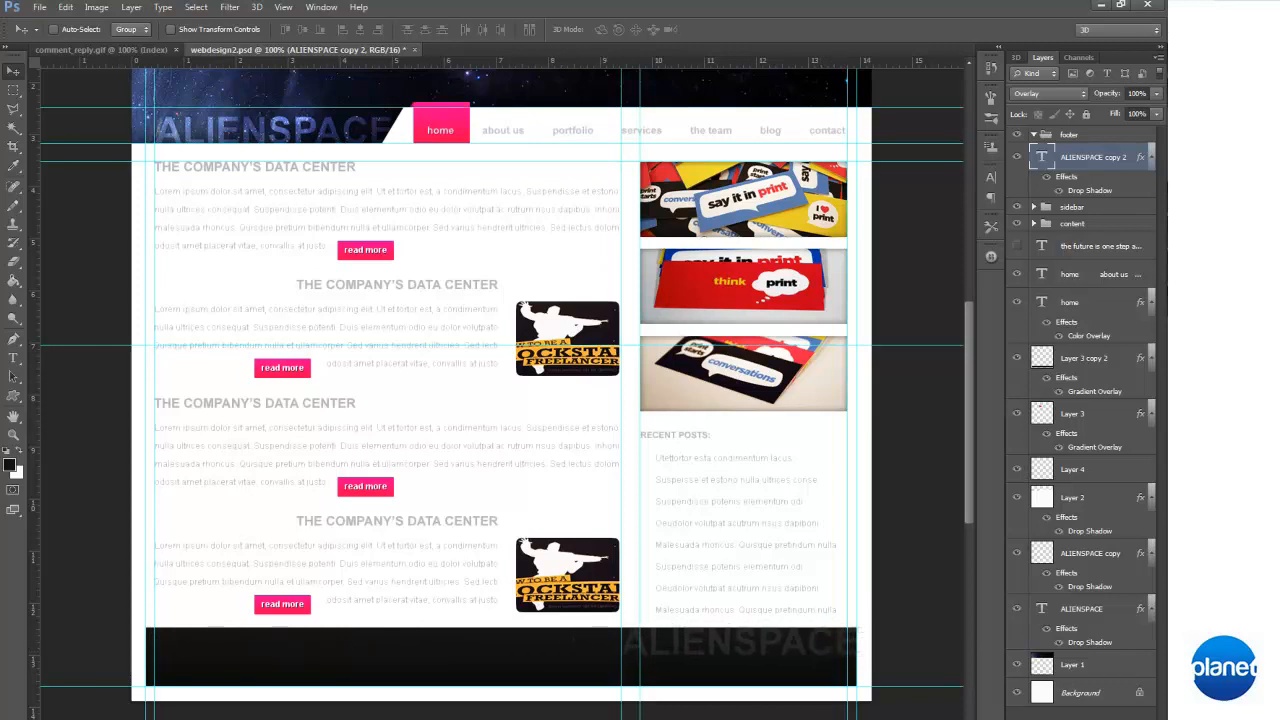
# Enlarge the footer's ALIENSPACE text to about 186% and nudge it up over the bar
pyautogui.hotkey('ctrl', 't')
pyautogui.moveTo(621, 669); pyautogui.dragTo(414, 643)
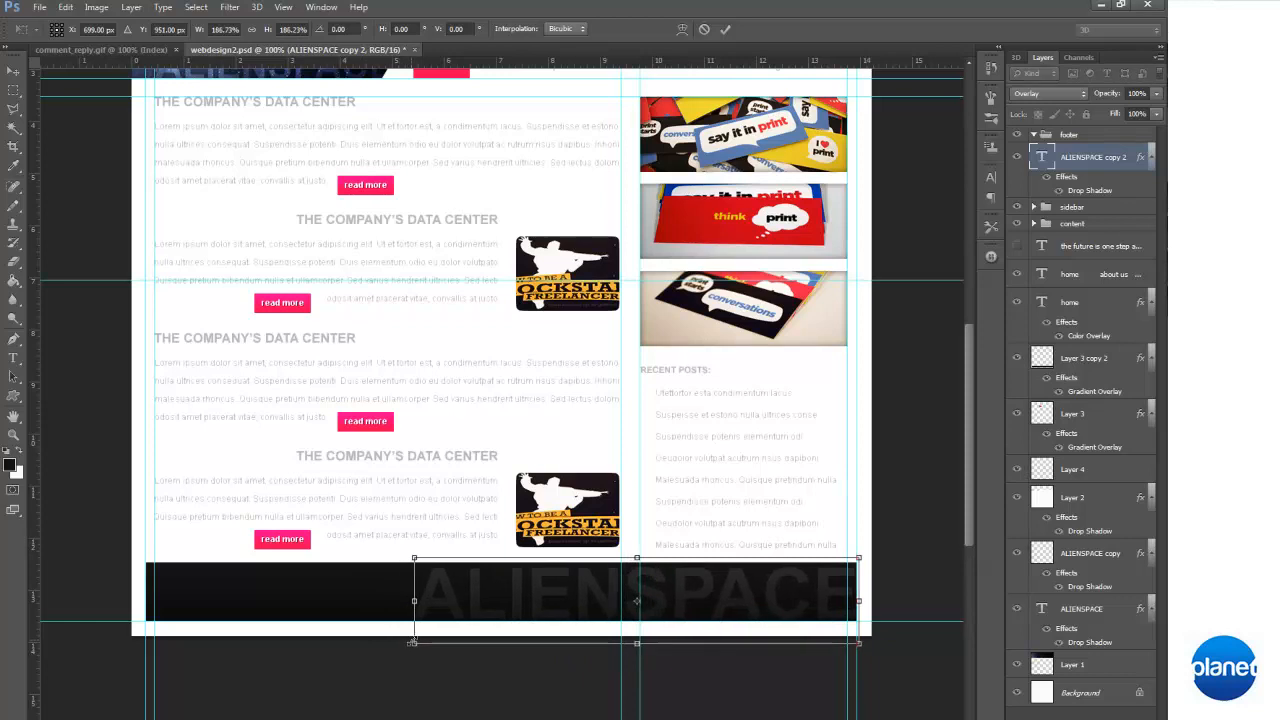
pyautogui.scroll(2, 833, 648)
pyautogui.press('Up')
pyautogui.press('Up')
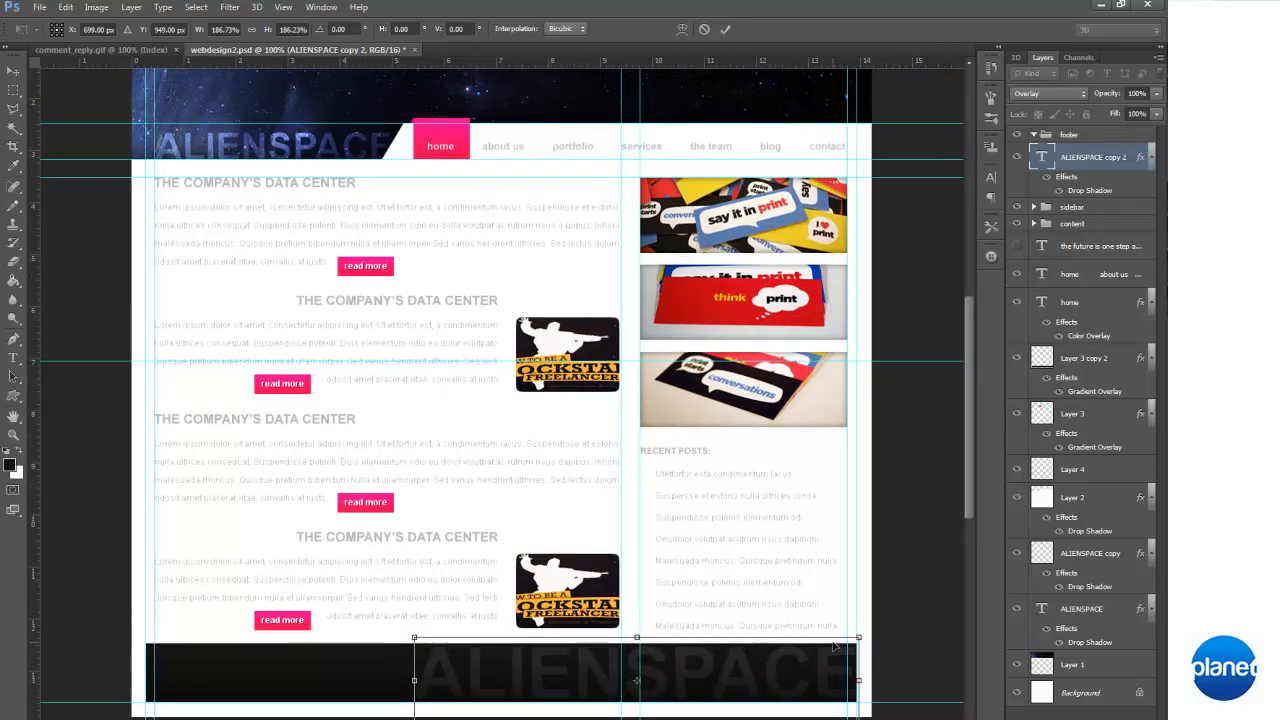
pyautogui.press('Return')
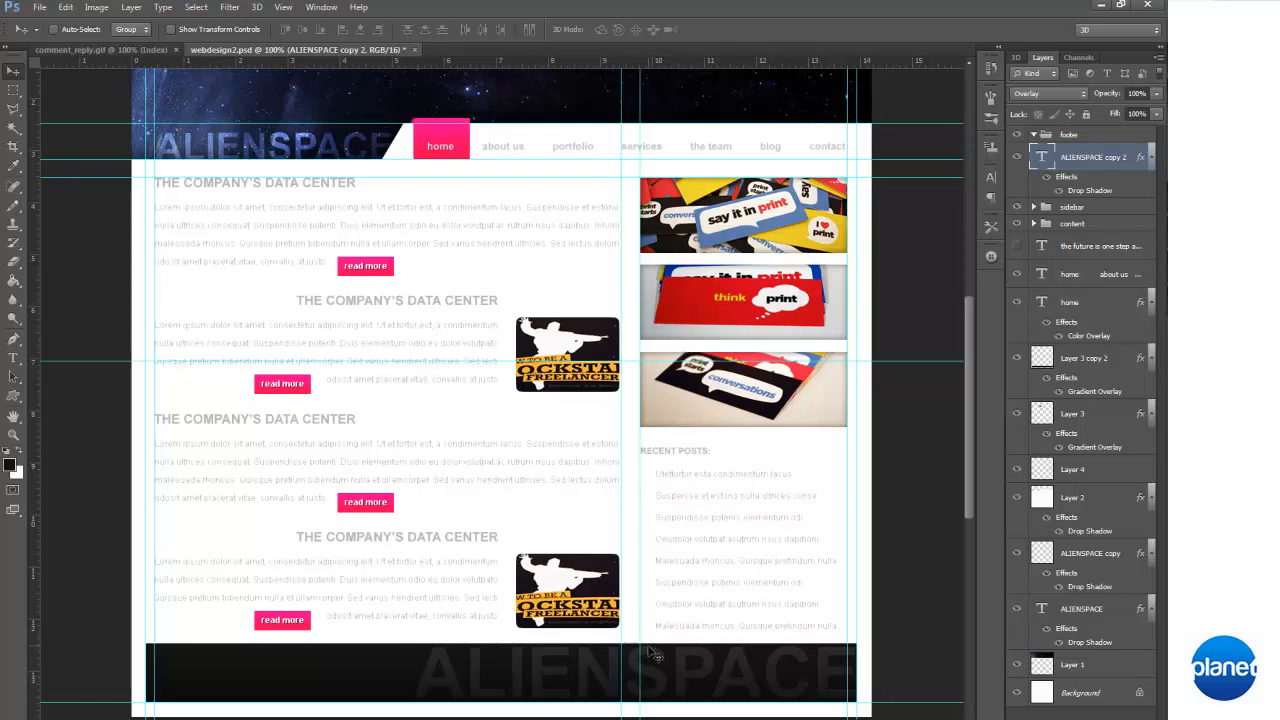
# Scale the footer's ALIENSPACE text down to fit inside the bar, ending at the sidebar images' right edge
pyautogui.scroll(1, 692, 650)
pyautogui.scroll(-5, 694, 640)
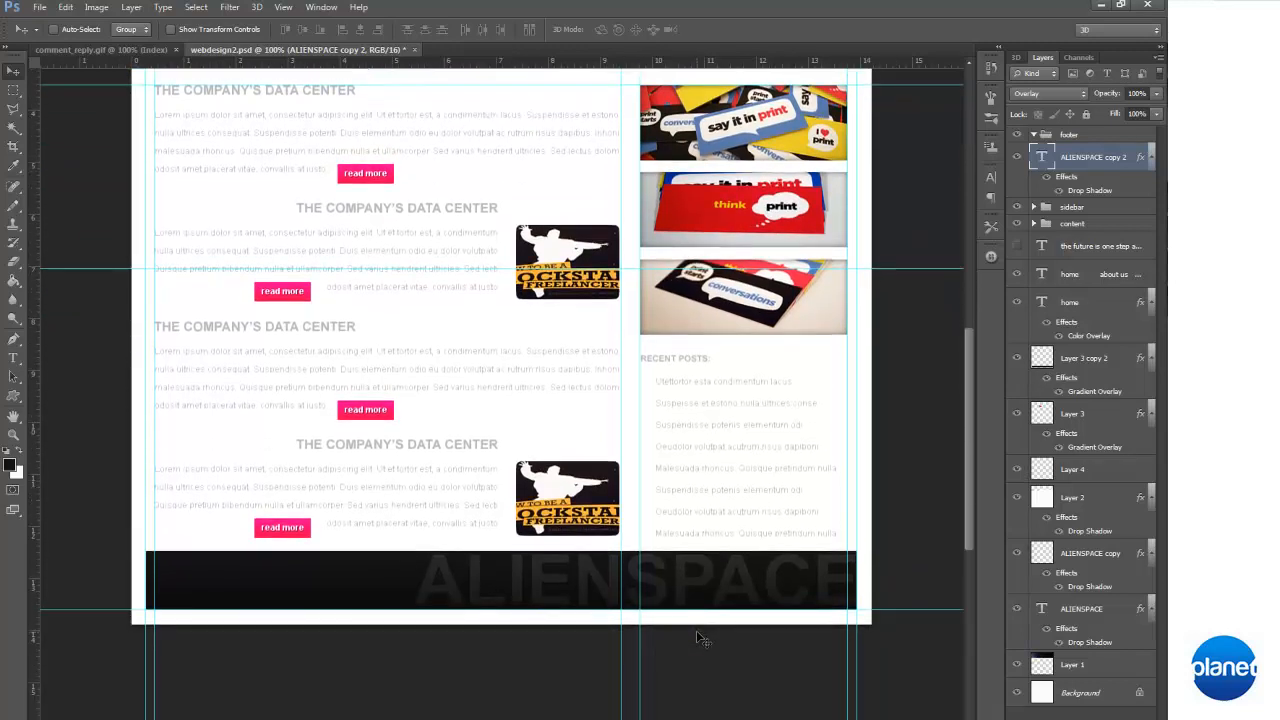
pyautogui.hotkey('ctrl', 't')
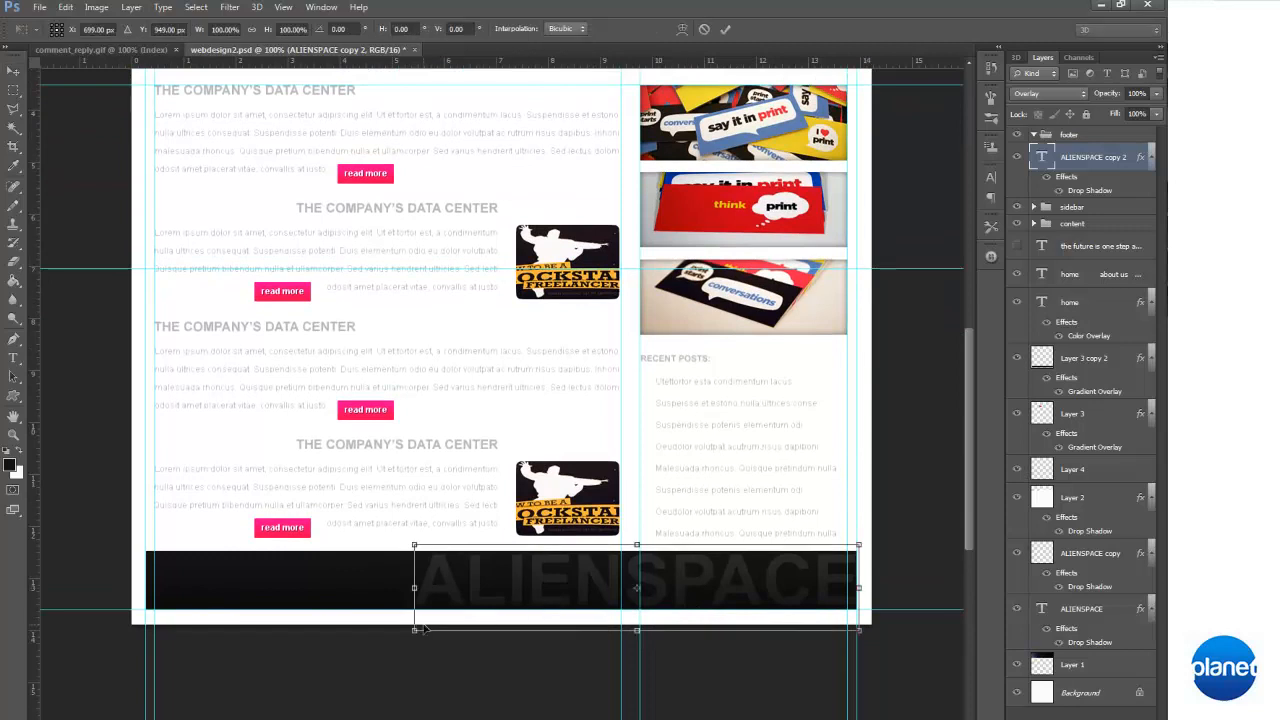
pyautogui.moveTo(414, 631); pyautogui.dragTo(779, 596)
pyautogui.press('Return')
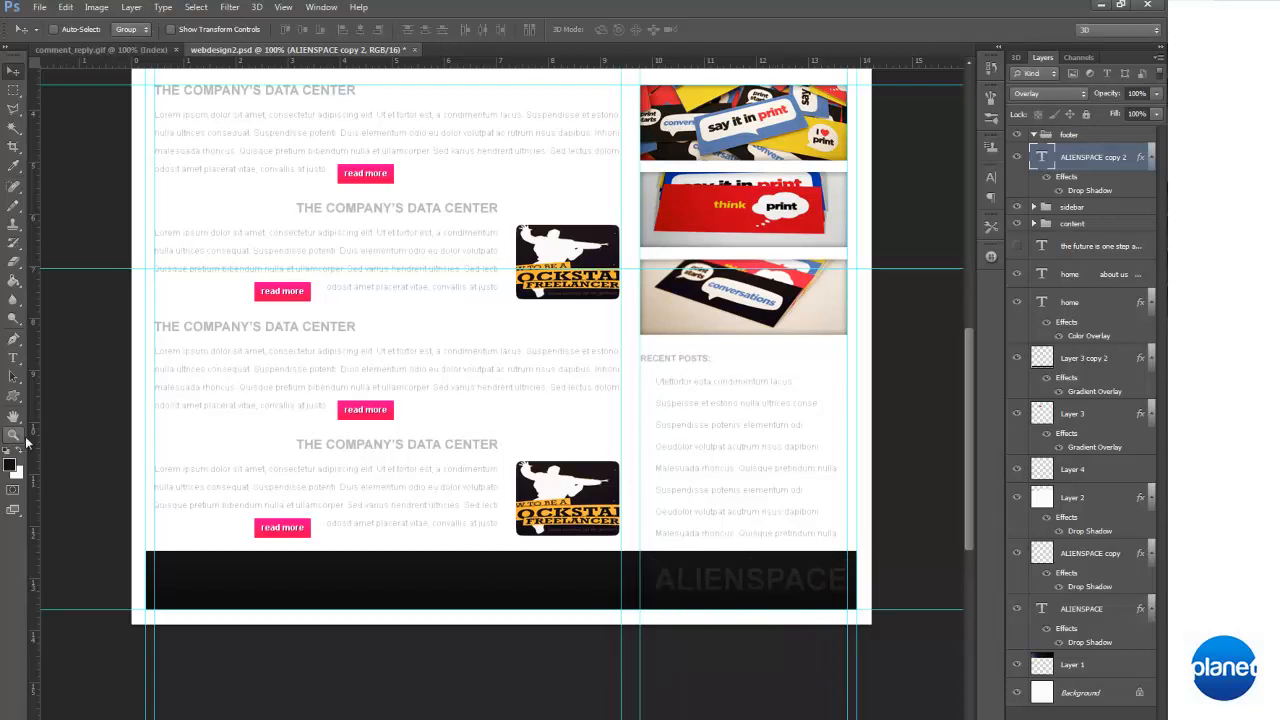
pyautogui.click(14, 359)
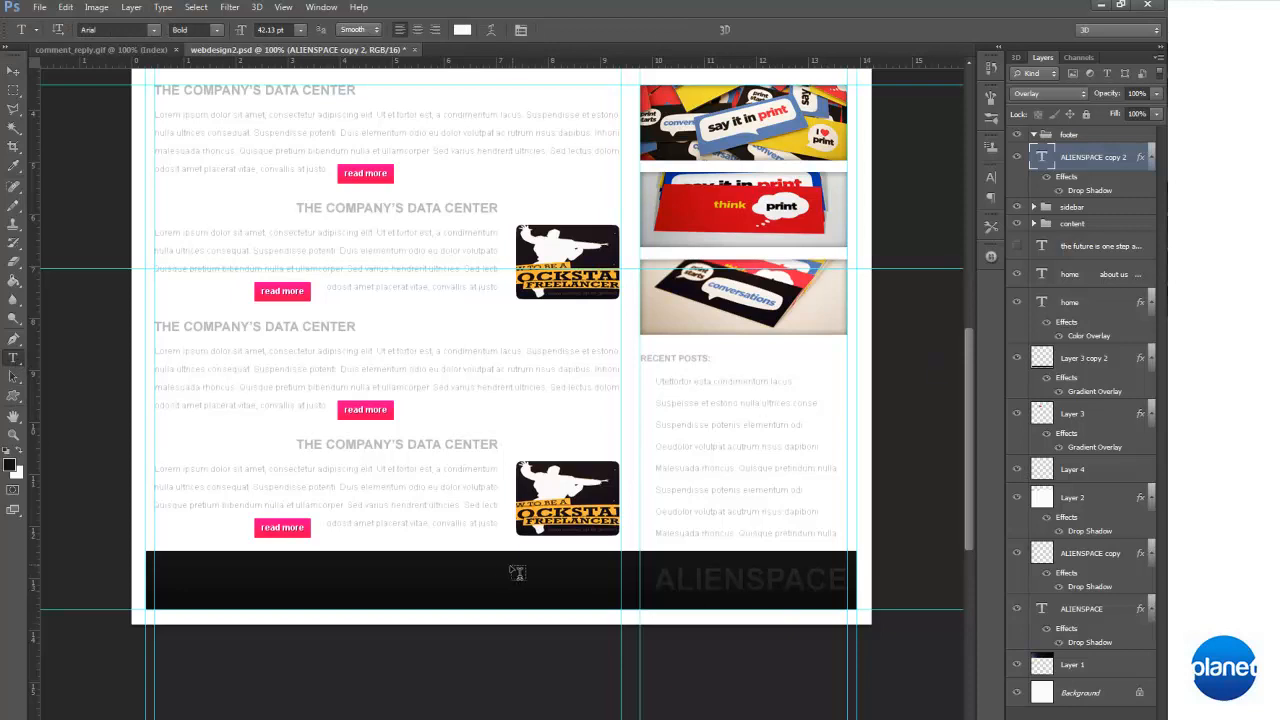
pyautogui.click(505, 562)
pyautogui.write('ds')
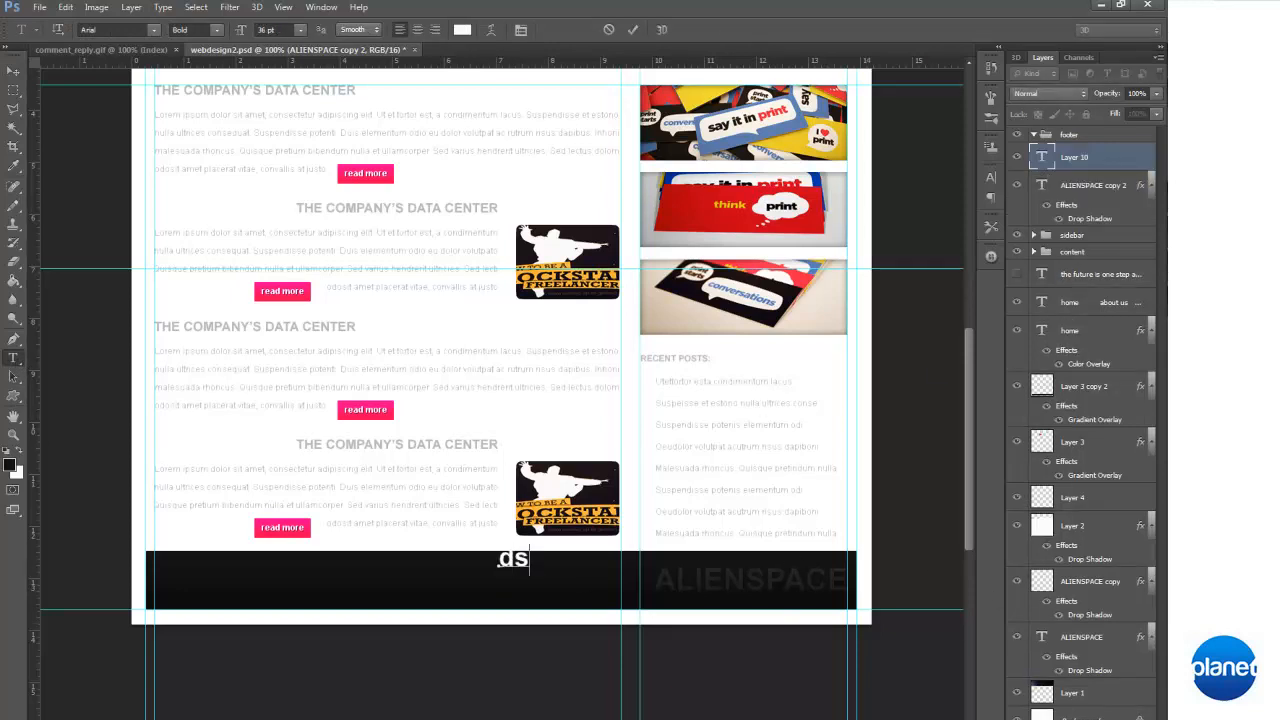
pyautogui.click(1067, 159)
pyautogui.press('Delete')
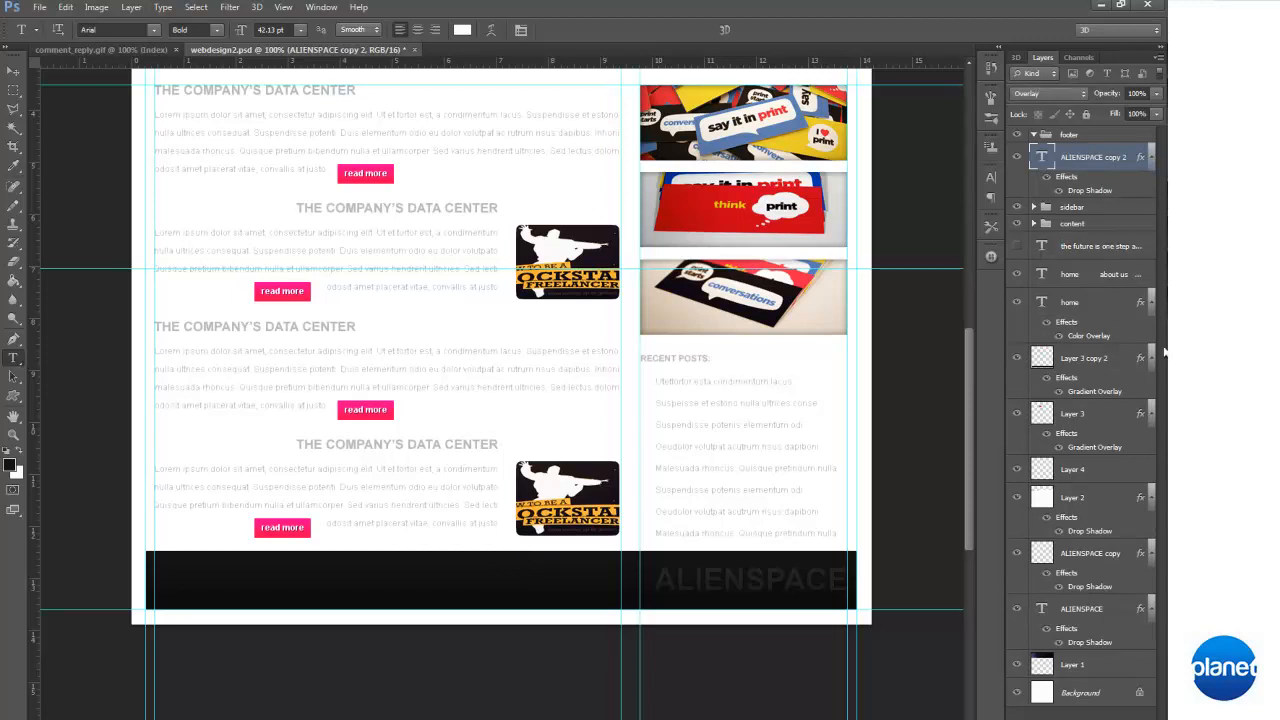
# Duplicate the recent posts list text layer in the sidebar group
pyautogui.click(1038, 208)
pyautogui.click(1034, 207)
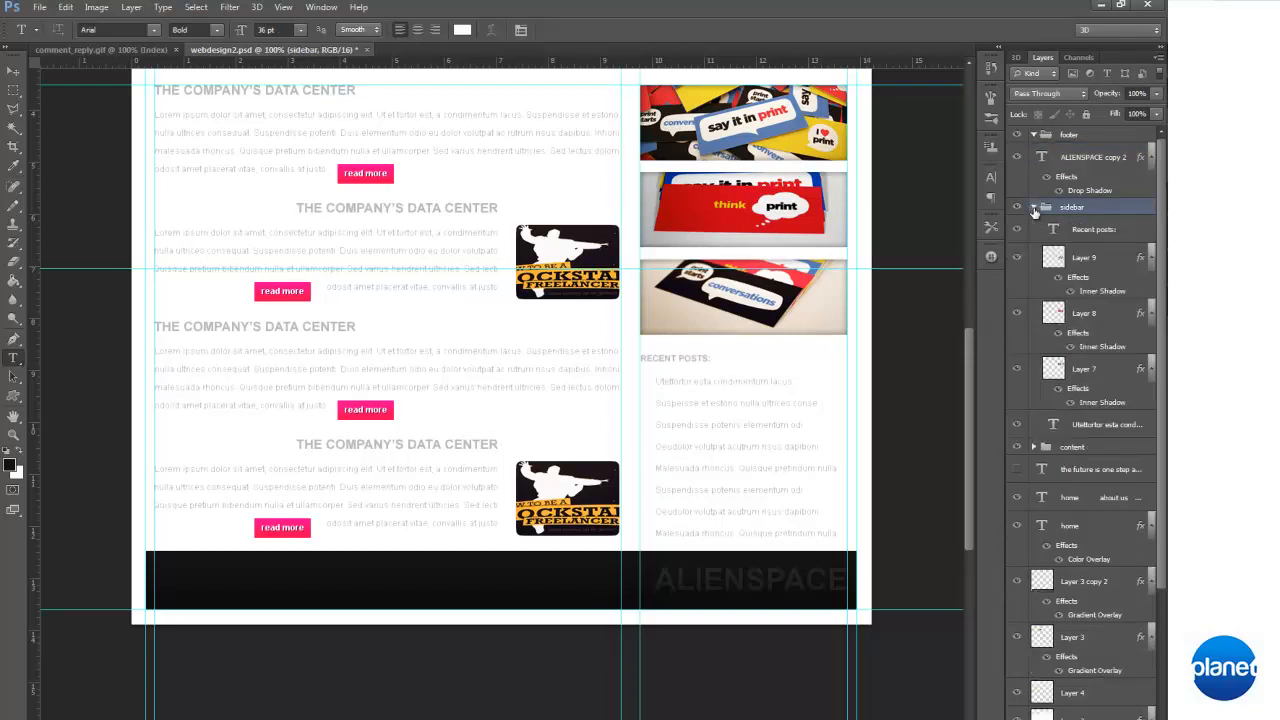
pyautogui.click(1116, 430)
pyautogui.hotkey('ctrl', 'j')
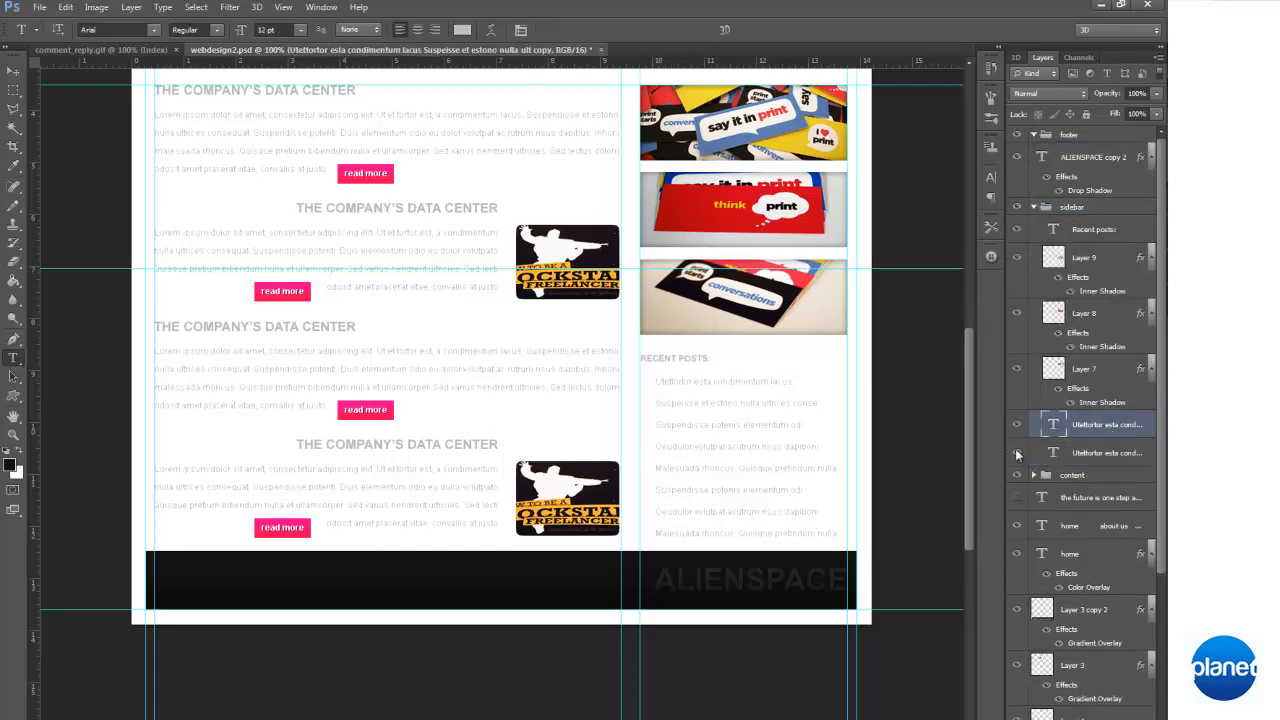
# Replace the duplicated list's text with "Copyright Alienspace 2012" and place it on the footer bar beside the ALIENSPACE text
pyautogui.click(706, 440)
pyautogui.moveTo(868, 603); pyautogui.dragTo(623, 703)
pyautogui.hotkey('ctrl', 'a')
pyautogui.press('Delete')
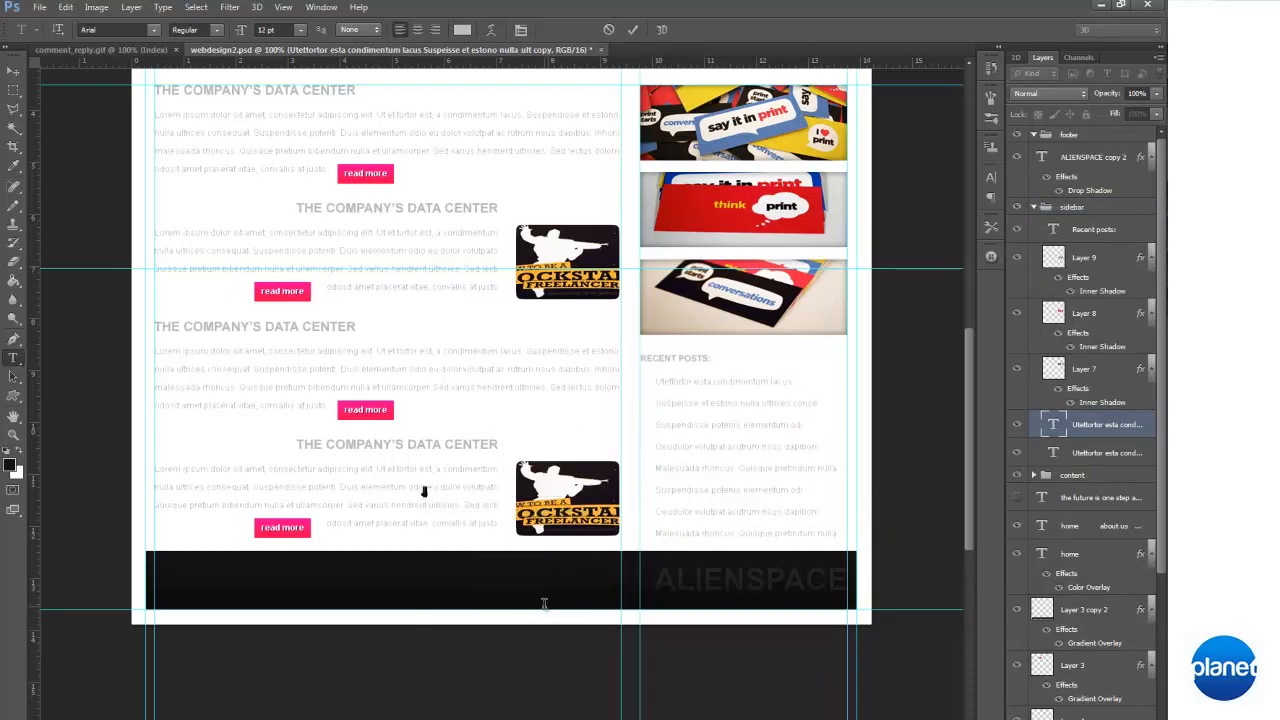
pyautogui.write('Copyright Alienspace 2012')
pyautogui.moveTo(564, 615); pyautogui.dragTo(677, 699)
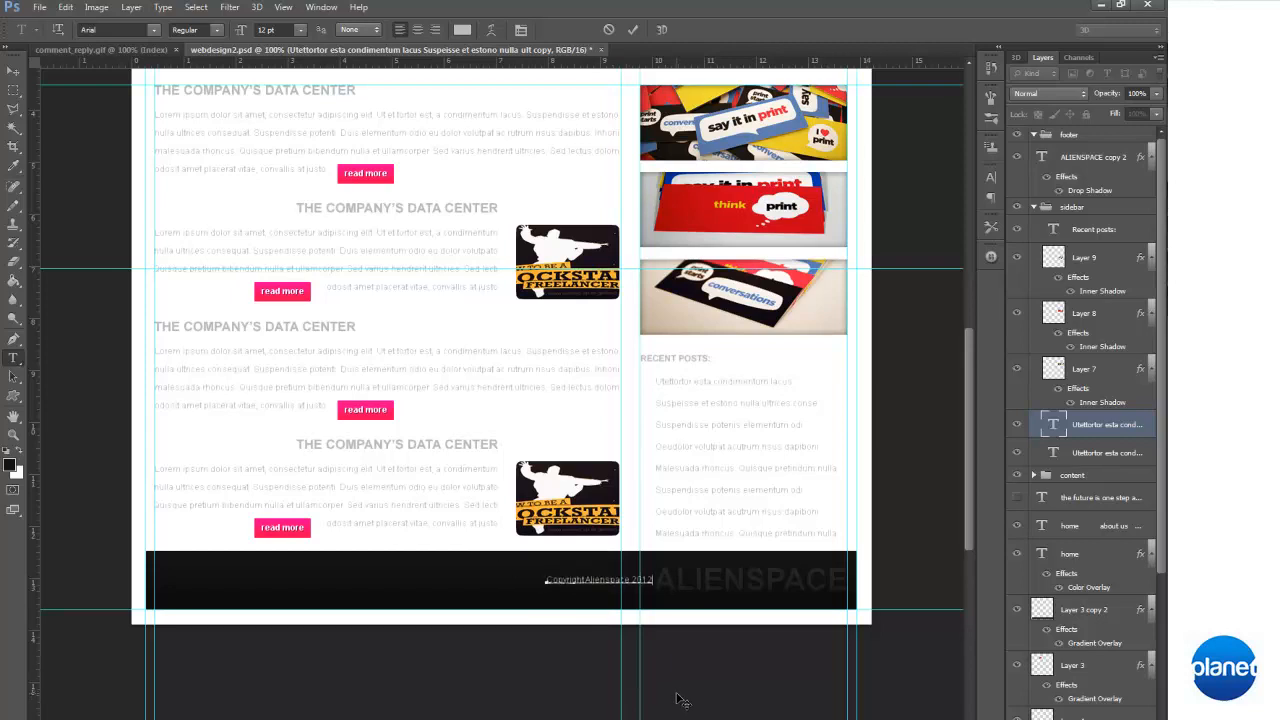
pyautogui.click(13, 70)
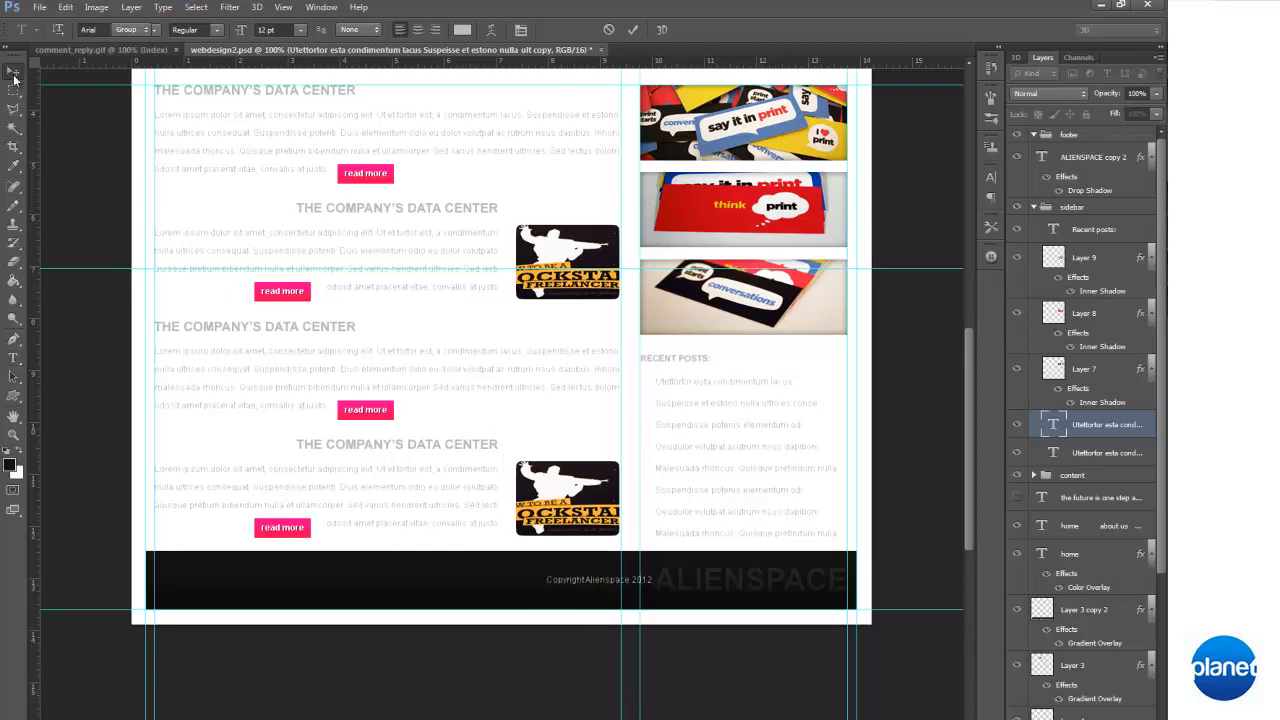
# Move the copyright text layer into the footer group, above ALIENSPACE copy 2
pyautogui.scroll(3, 790, 475)
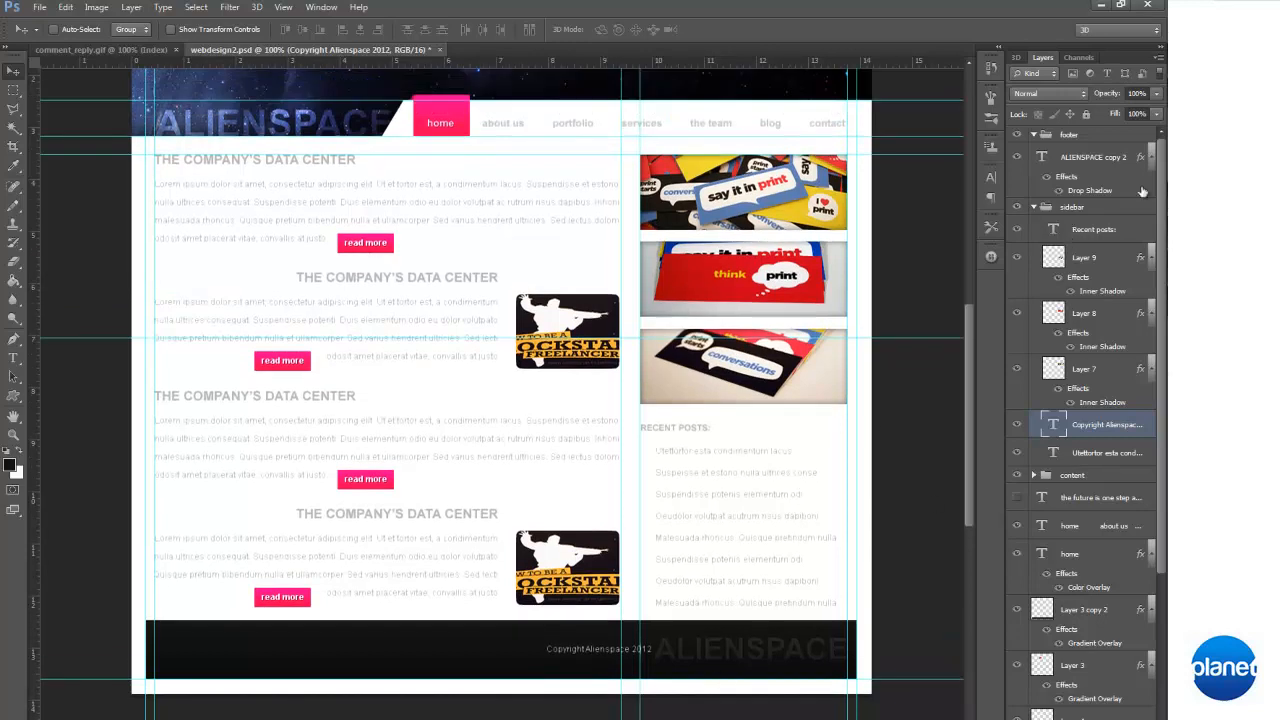
pyautogui.moveTo(1095, 428); pyautogui.dragTo(1117, 142)
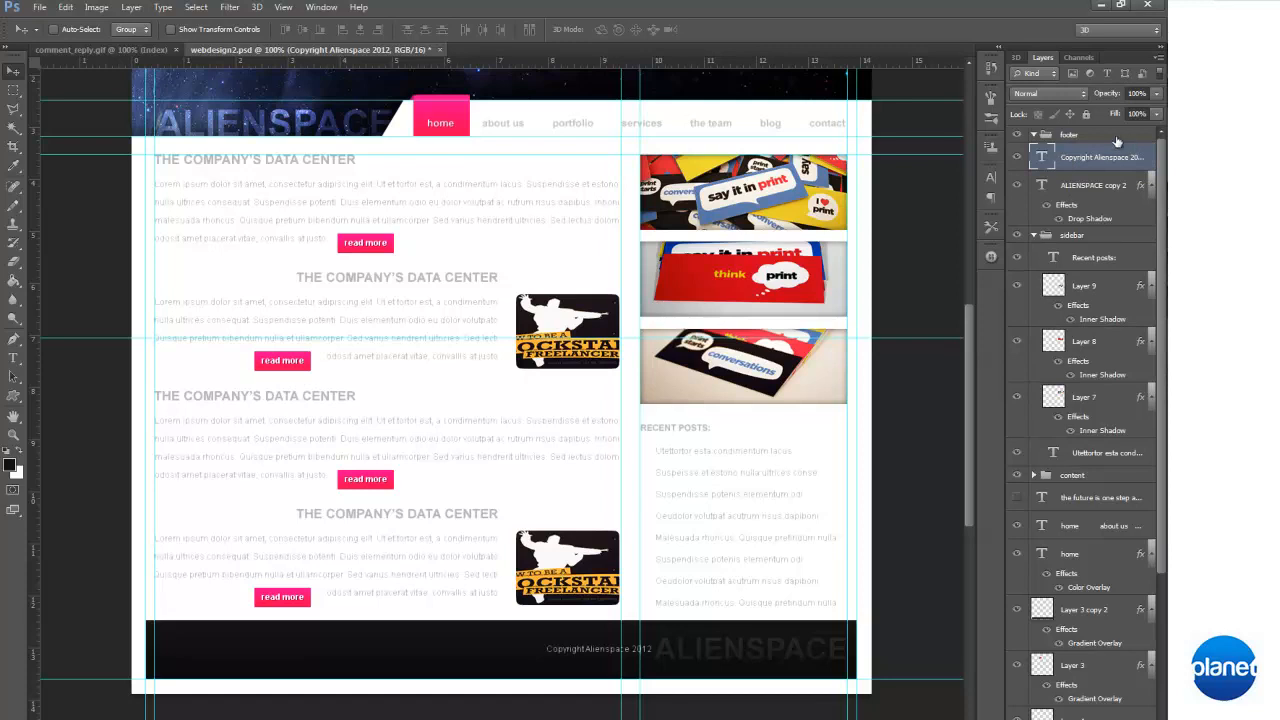
pyautogui.click(1018, 138)
pyautogui.click(1019, 186)
pyautogui.click(1019, 186)
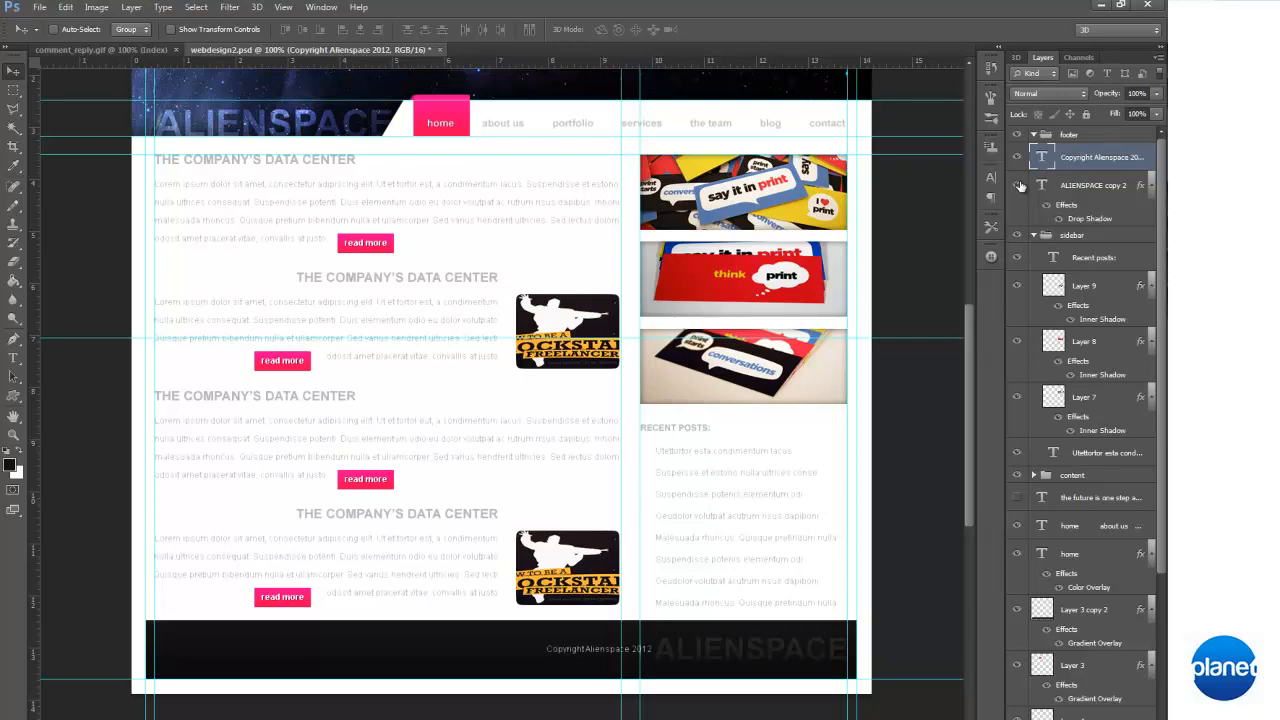
# Select the copyright and ALIENSPACE copy 2 layers together and move them to the middle of the footer bar
pyautogui.click(1103, 187)
pyautogui.keyDown('shift'); pyautogui.click(1095, 162); pyautogui.keyUp('shift')
pyautogui.moveTo(680, 663); pyautogui.dragTo(481, 630)
pyautogui.press('Down')
pyautogui.press('Down')
# Hide the guides and view the whole page at 66.7% zoom
pyautogui.hotkey('ctrl', ';')
pyautogui.scroll(2, 549, 578)
pyautogui.scroll(1, 549, 578)
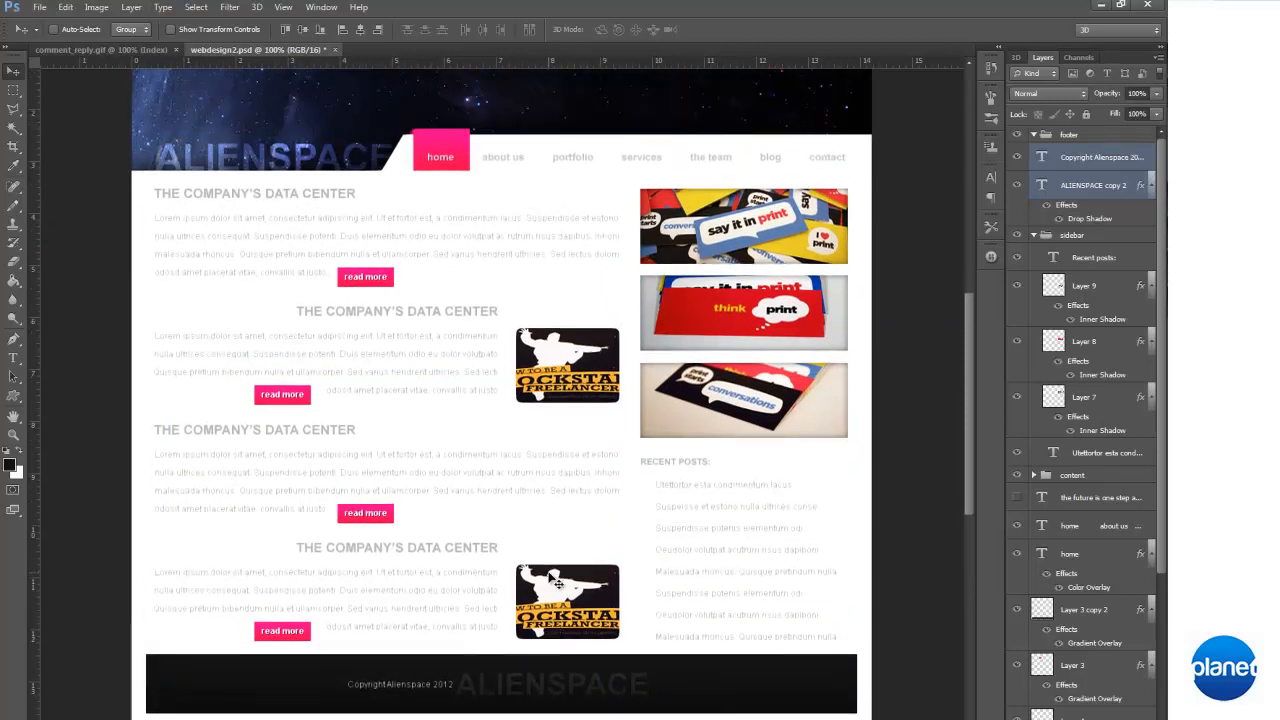
pyautogui.scroll(-1, 555, 580)
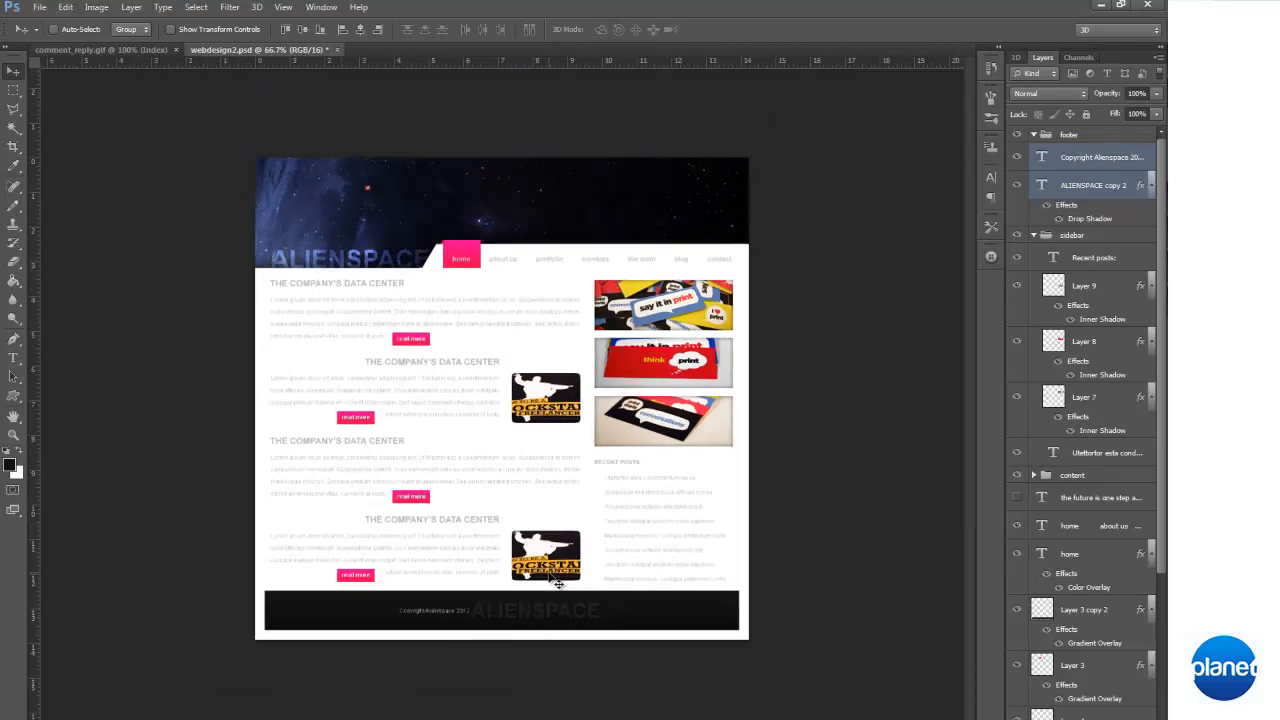